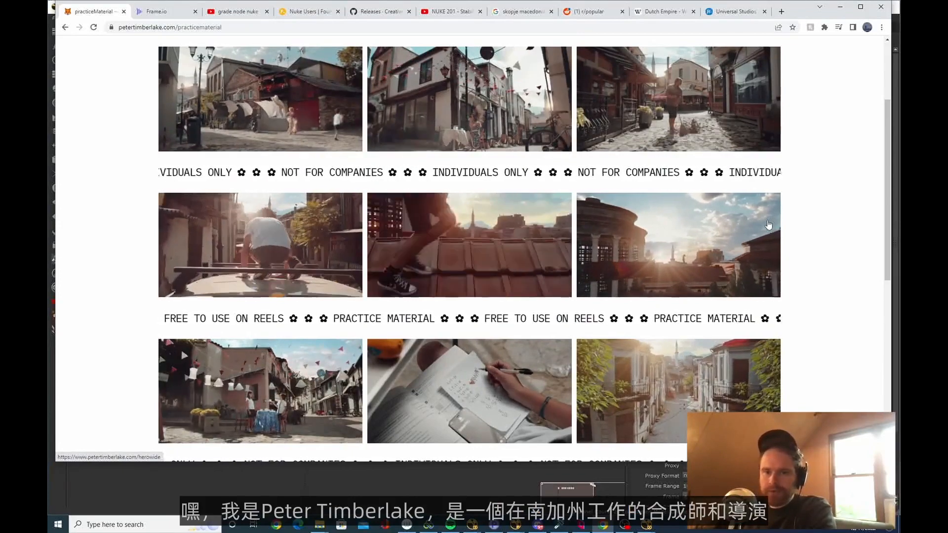
Look through the practice material page's shot thumbnails and highlight the page path in its web address
{"action": "scroll", "coordinate": [579, 317], "scroll_direction": "up", "scroll_amount": 3}
{"action": "scroll", "coordinate": [579, 317], "scroll_direction": "down", "scroll_amount": 5}
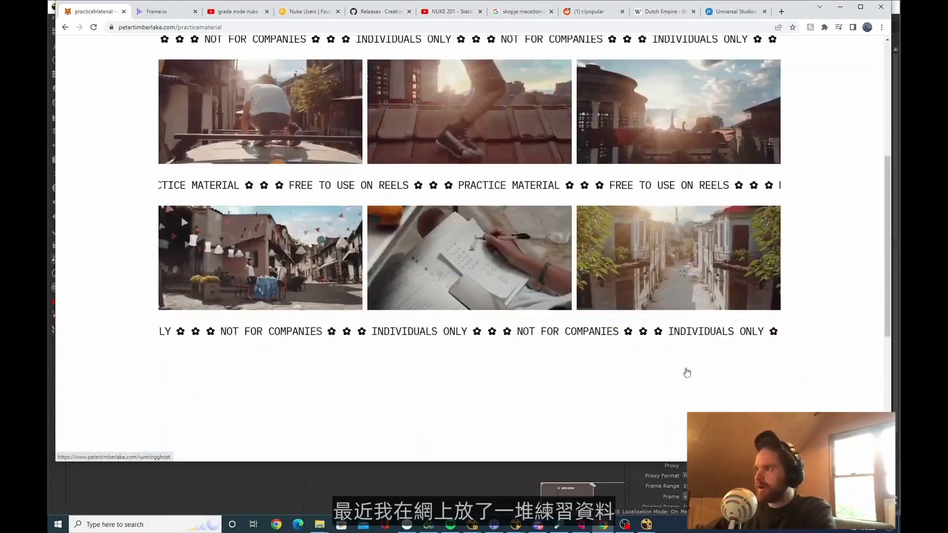
{"action": "scroll", "coordinate": [686, 372], "scroll_direction": "up", "scroll_amount": 5}
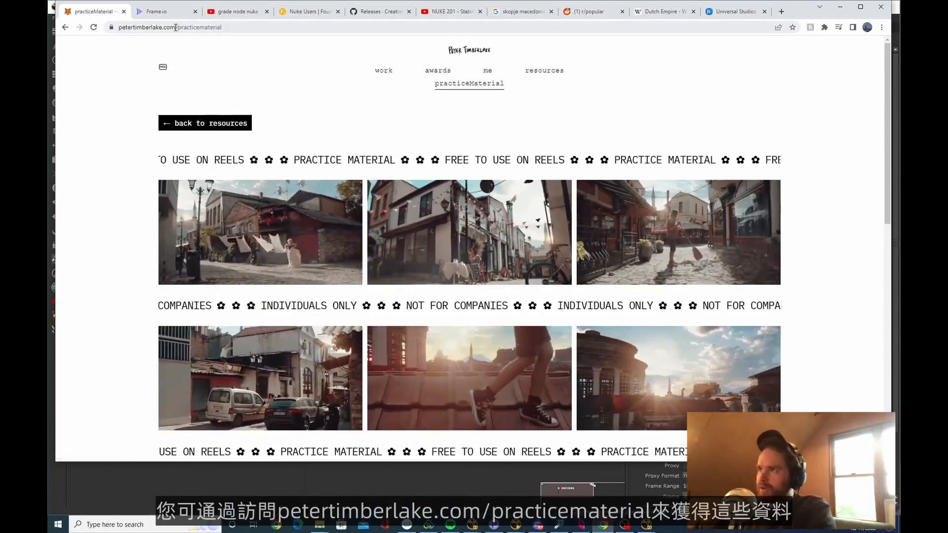
{"action": "left_click", "coordinate": [288, 26]}
{"action": "left_click", "coordinate": [287, 27]}
{"action": "left_click_drag", "start_coordinate": [287, 26], "coordinate": [213, 27]}
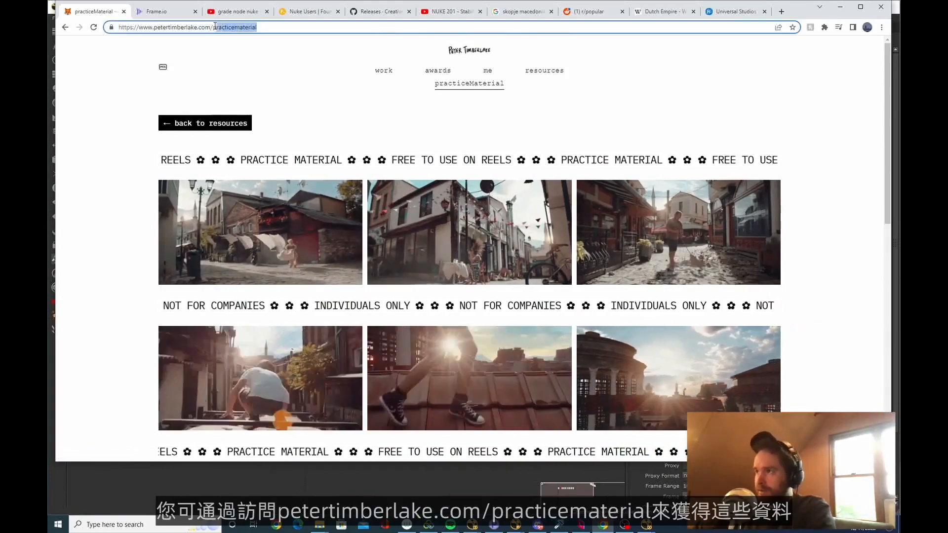
Open the sh0070 coffee lady shot page and examine its preview and the supplied plates, roto, CG and matte painting elements
{"action": "left_click", "coordinate": [263, 213]}
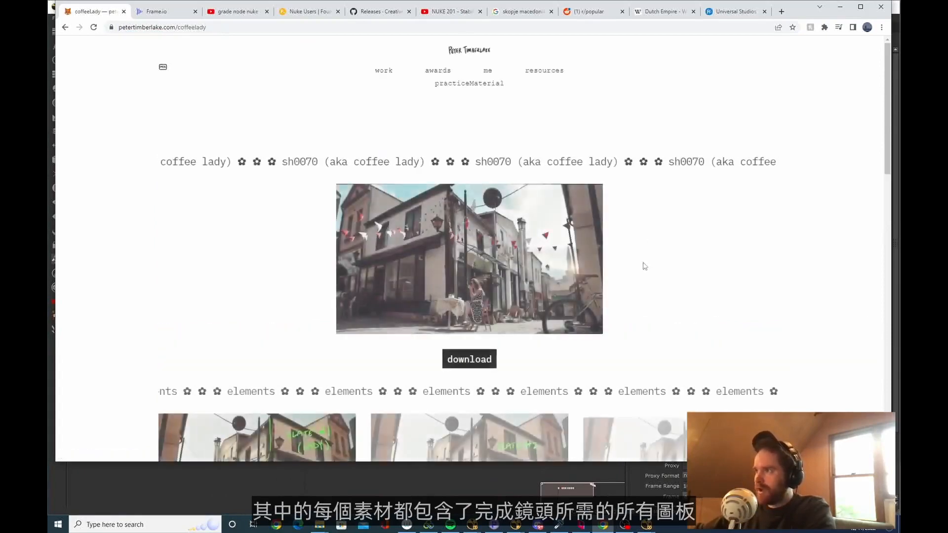
{"action": "scroll", "coordinate": [276, 207], "scroll_direction": "down", "scroll_amount": 5}
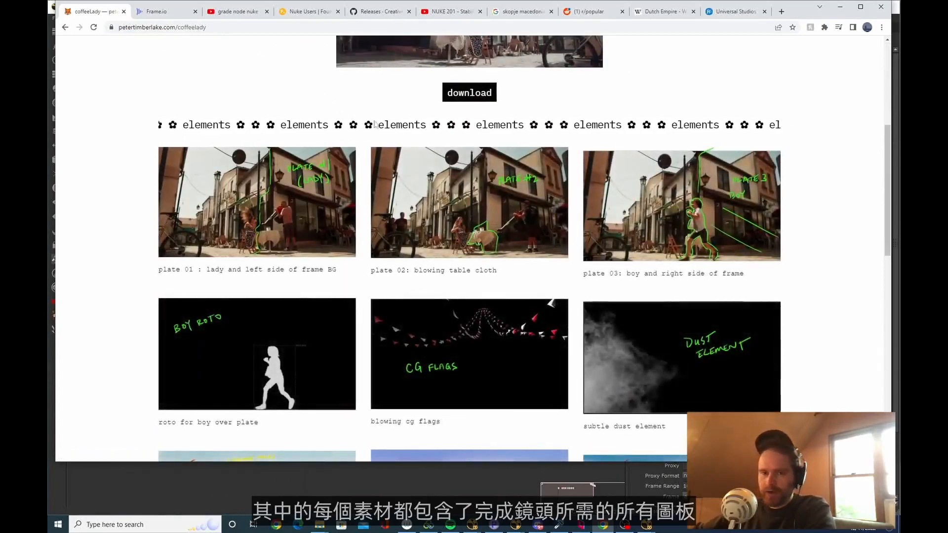
{"action": "scroll", "coordinate": [543, 276], "scroll_direction": "up", "scroll_amount": 5}
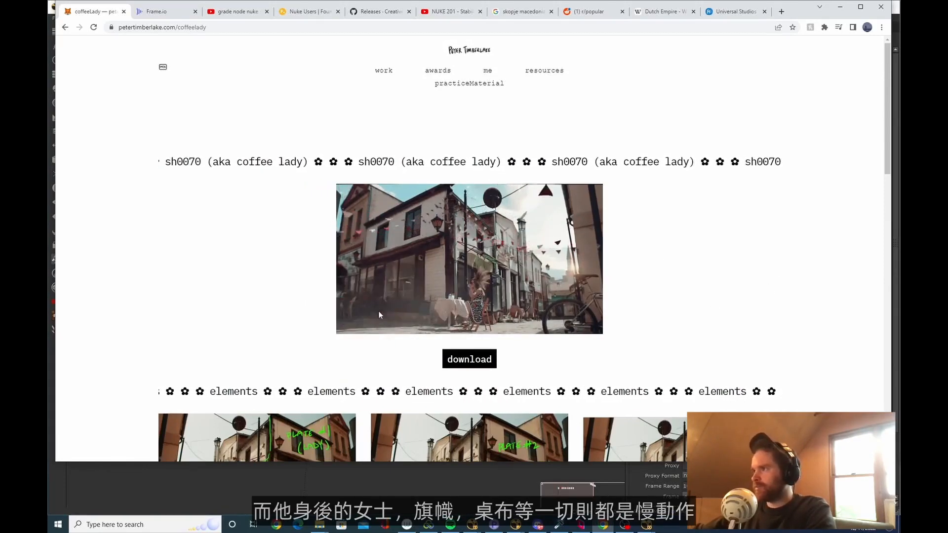
{"action": "scroll", "coordinate": [827, 281], "scroll_direction": "down", "scroll_amount": 3}
{"action": "scroll", "coordinate": [827, 281], "scroll_direction": "down", "scroll_amount": 1}
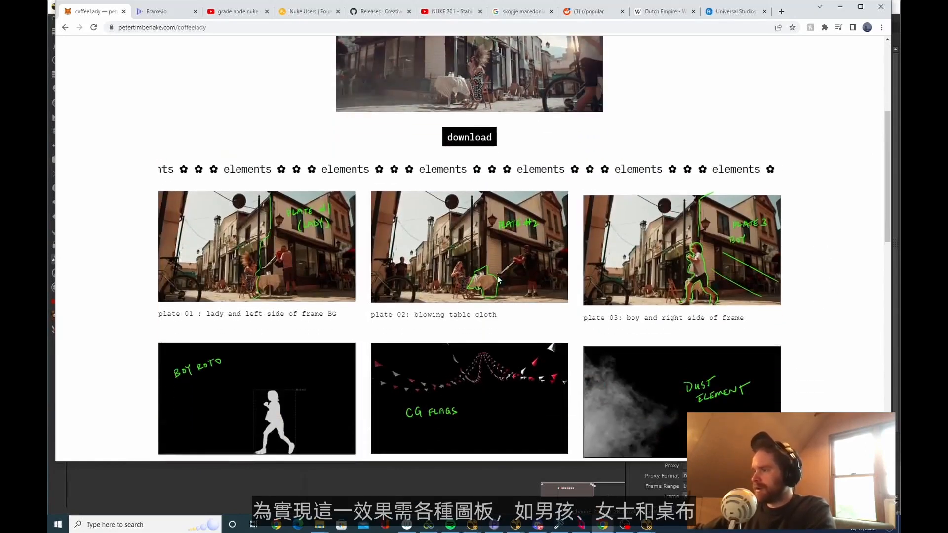
{"action": "scroll", "coordinate": [517, 274], "scroll_direction": "down", "scroll_amount": 4}
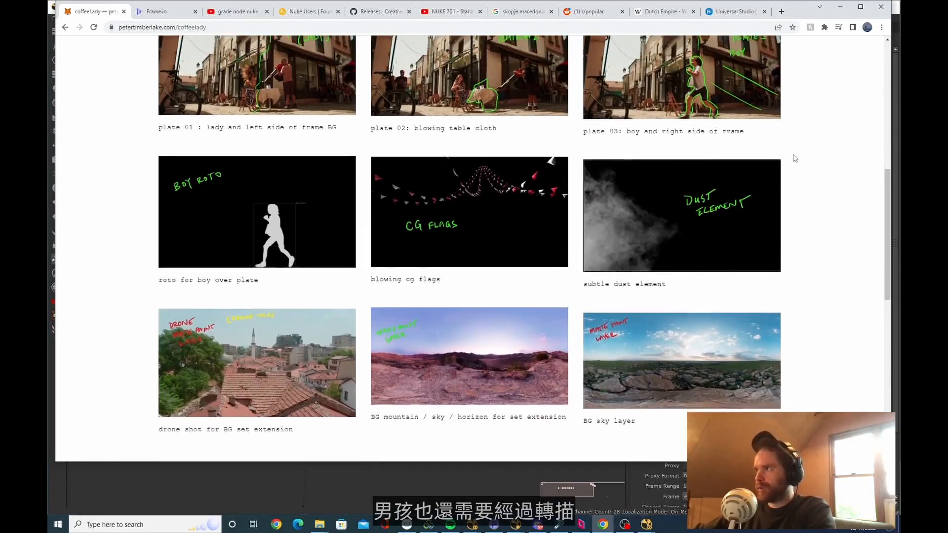
{"action": "scroll", "coordinate": [809, 197], "scroll_direction": "down", "scroll_amount": 10}
{"action": "scroll", "coordinate": [819, 222], "scroll_direction": "up", "scroll_amount": 15}
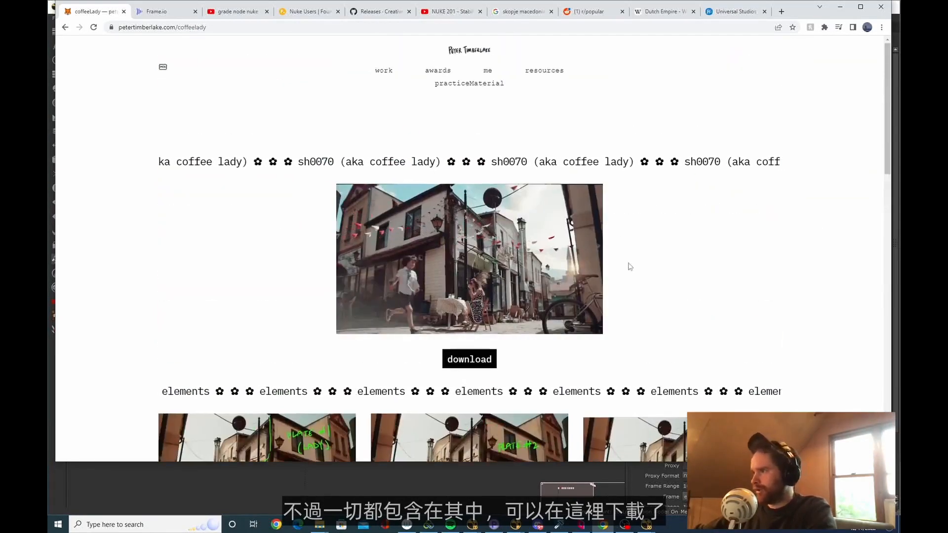
Switch to NukeX and delete the staggered stack of Read nodes in the node graph
{"action": "key", "text": "alt+Tab"}
{"action": "scroll", "coordinate": [321, 437], "scroll_direction": "down", "scroll_amount": 4}
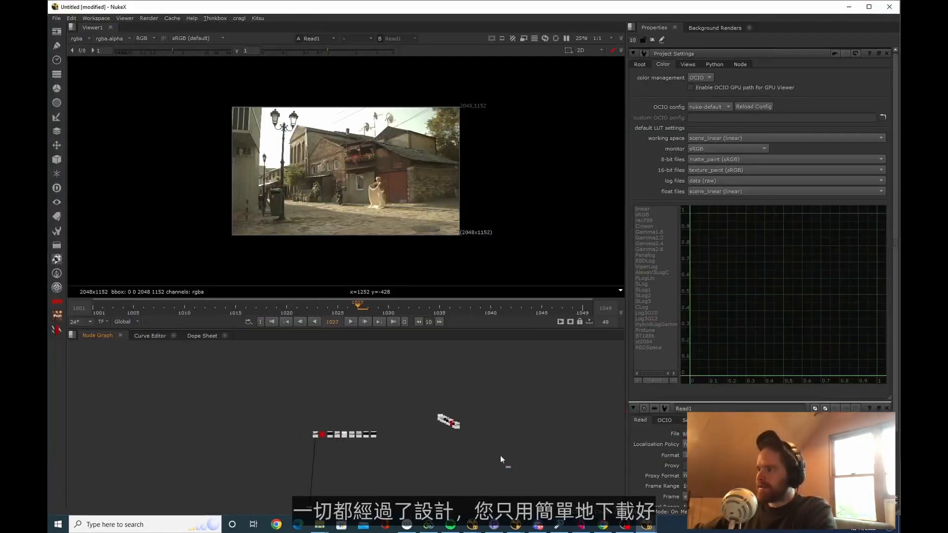
{"action": "left_click_drag", "start_coordinate": [500, 455], "coordinate": [423, 401]}
{"action": "key", "text": "Delete"}
Import the footage from the sh0060 folder into the NukeX node graph as Read nodes and view the sh0060_bg01_v02 plate
{"action": "key", "text": "alt+Tab"}
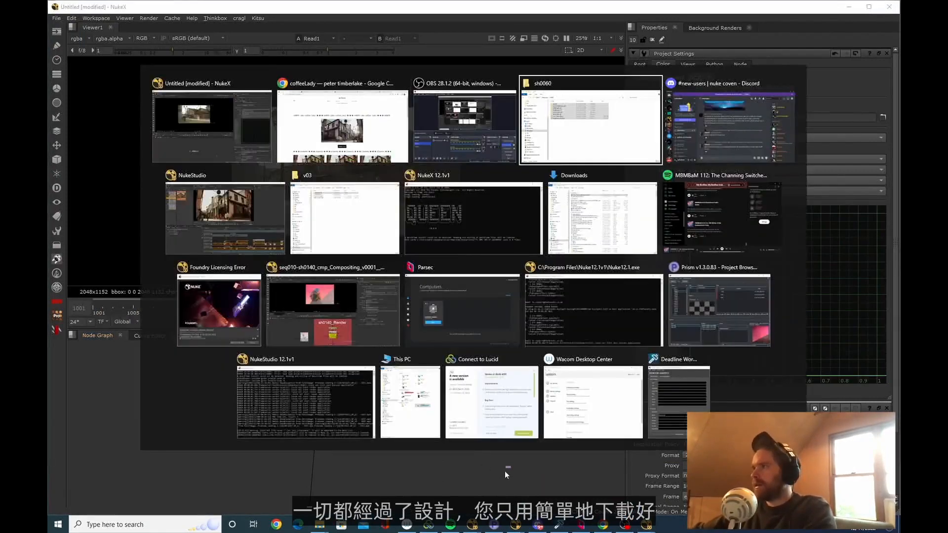
{"action": "left_click_drag", "start_coordinate": [301, 118], "coordinate": [366, 464]}
{"action": "scroll", "coordinate": [444, 439], "scroll_direction": "up", "scroll_amount": 5}
{"action": "left_click", "coordinate": [449, 446]}
{"action": "double_click", "coordinate": [366, 464]}
{"action": "key", "text": "1"}
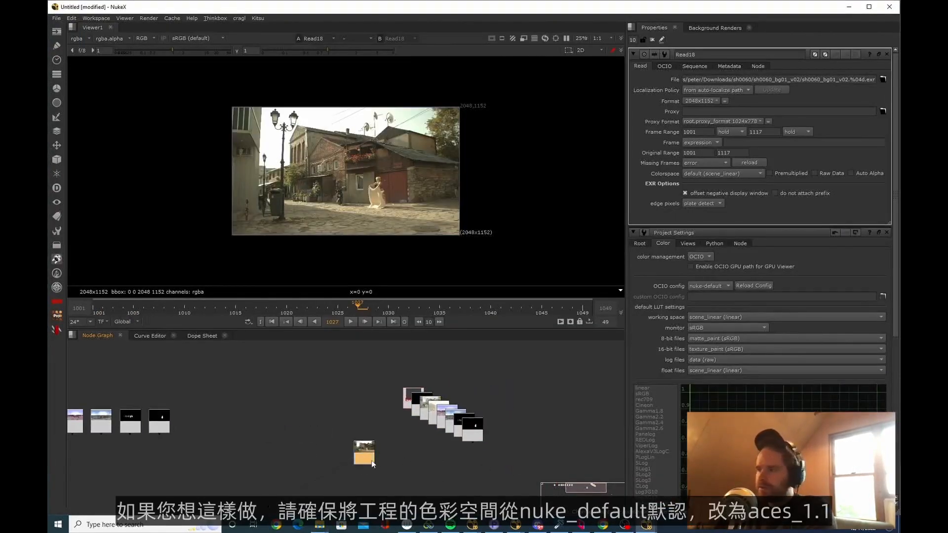
Open the project's color settings and check the available OCIO configurations, leaving nuke-default selected
{"action": "key", "text": "s"}
{"action": "left_click", "coordinate": [712, 105]}
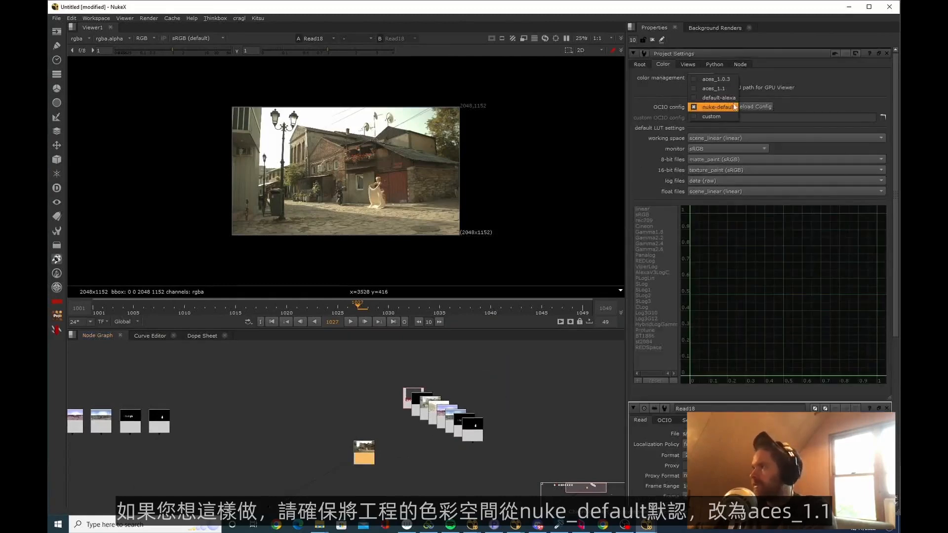
{"action": "left_click", "coordinate": [428, 468]}
{"action": "scroll", "coordinate": [416, 466], "scroll_direction": "down", "scroll_amount": 3}
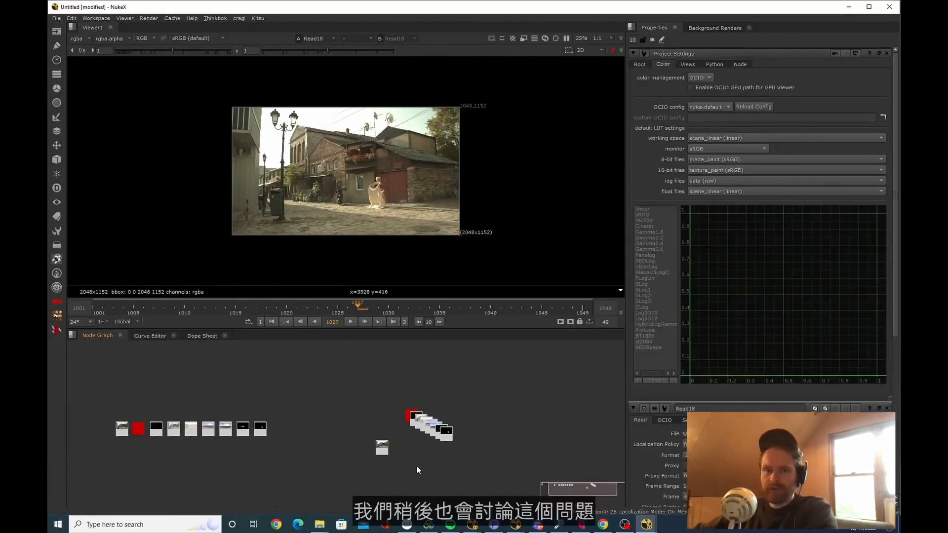
Switch back to the coffee lady page in Chrome and review its elements down to the project color settings reference image
{"action": "key", "text": "alt+Tab"}
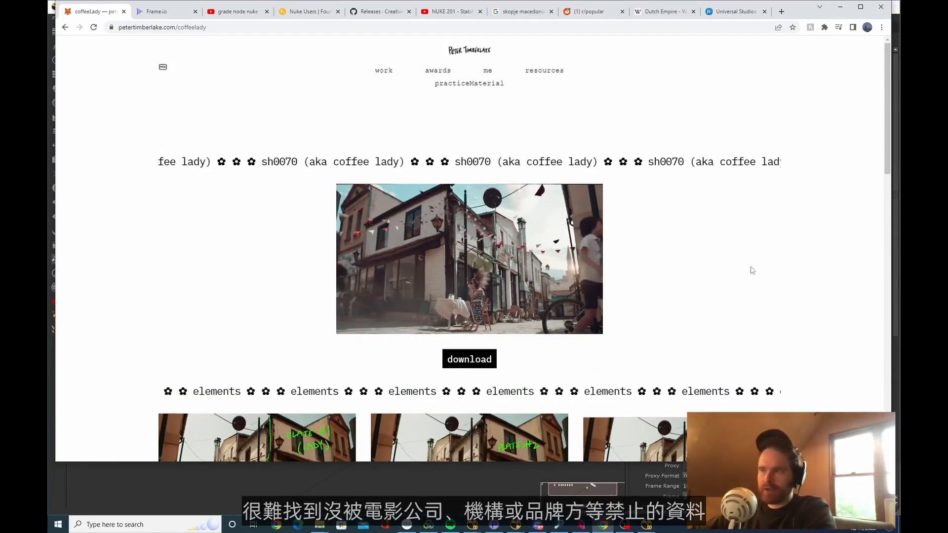
{"action": "scroll", "coordinate": [566, 275], "scroll_direction": "down", "scroll_amount": 7}
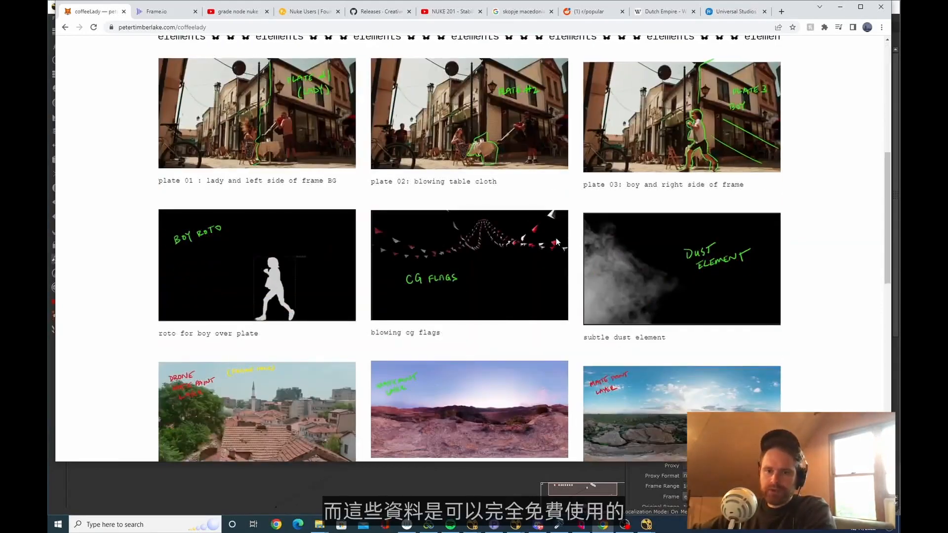
{"action": "scroll", "coordinate": [680, 226], "scroll_direction": "down", "scroll_amount": 5}
{"action": "scroll", "coordinate": [667, 235], "scroll_direction": "down", "scroll_amount": 5}
{"action": "scroll", "coordinate": [632, 226], "scroll_direction": "up", "scroll_amount": 18}
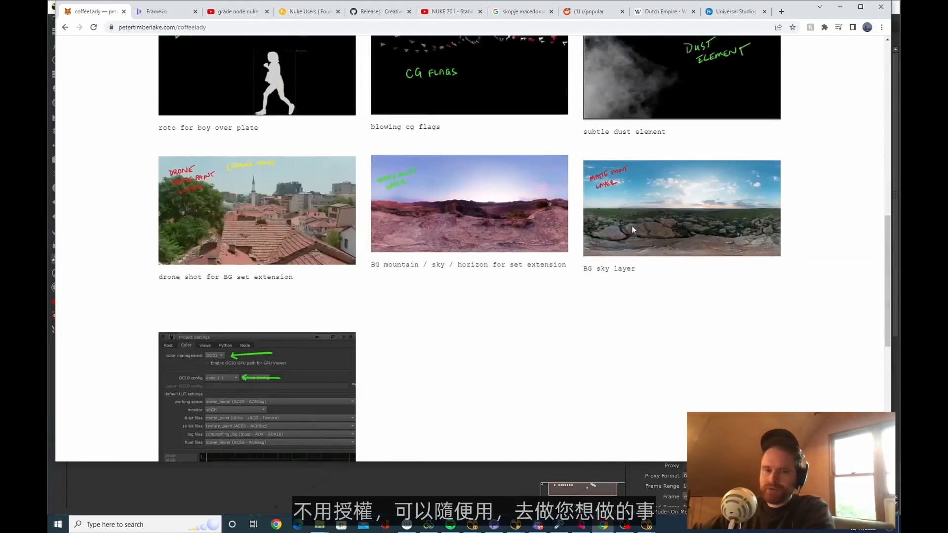
{"action": "scroll", "coordinate": [627, 217], "scroll_direction": "up", "scroll_amount": 3}
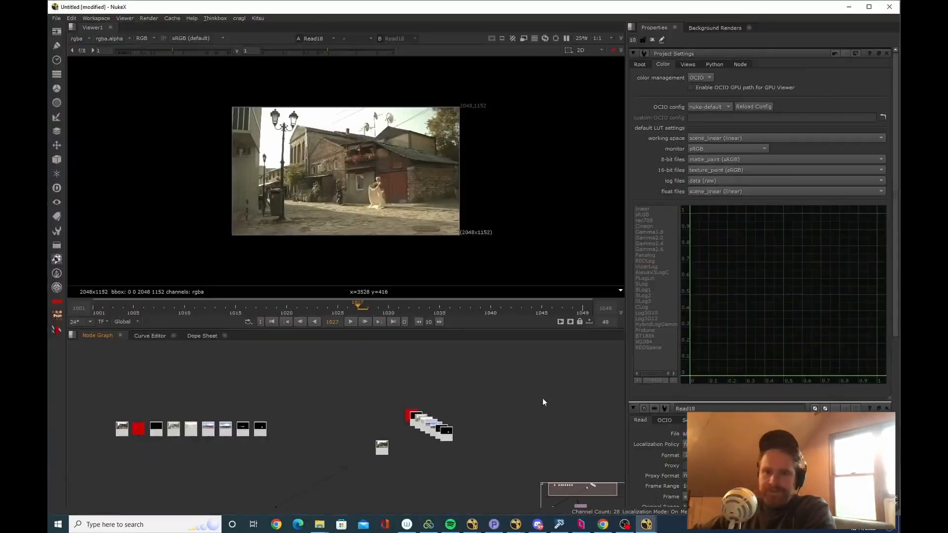
{"action": "key", "text": "Tab"}
{"action": "left_click", "coordinate": [415, 382]}
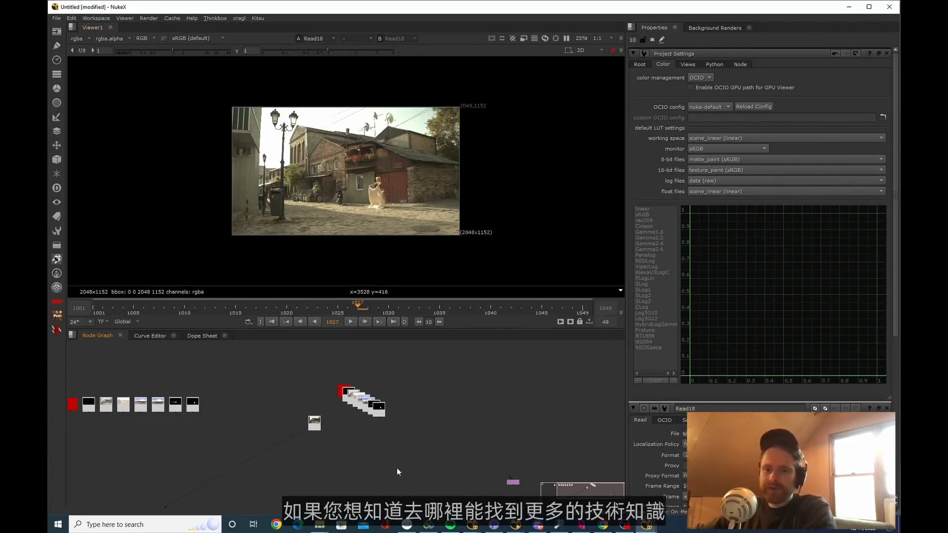
Switch to Chrome, search YouTube for "foundry nuke" and open the Foundry channel
{"action": "key", "text": "alt+Tab"}
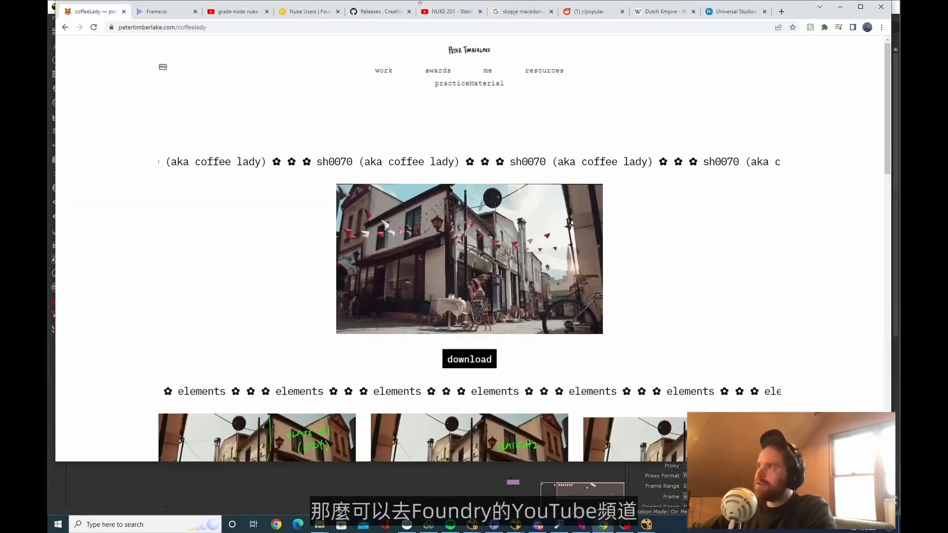
{"action": "left_click", "coordinate": [447, 12]}
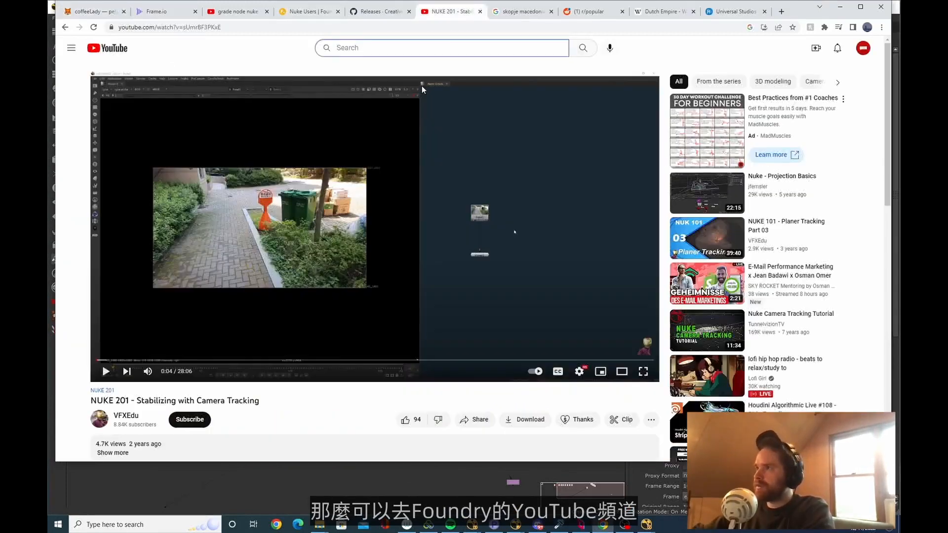
{"action": "type", "text": "foundry"}
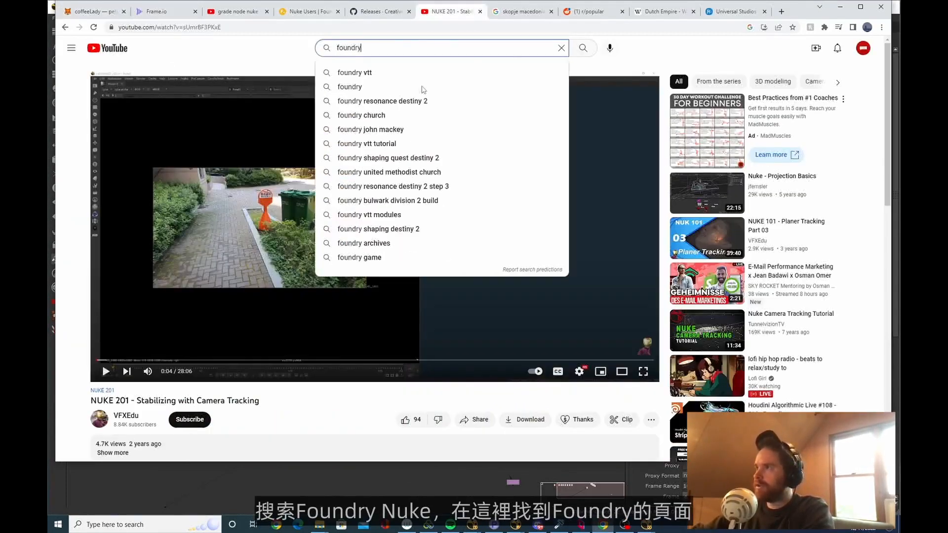
{"action": "type", "text": " nuke"}
{"action": "key", "text": "Return"}
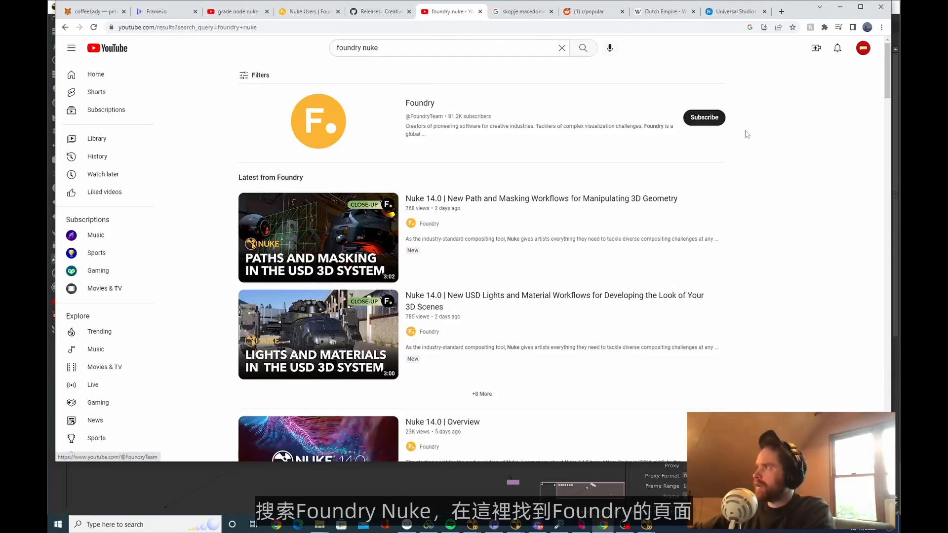
{"action": "left_click", "coordinate": [426, 106]}
Search YouTube for "grade node nuke" and look through the tutorial results
{"action": "left_click", "coordinate": [462, 48]}
{"action": "key", "text": "ctrl+a"}
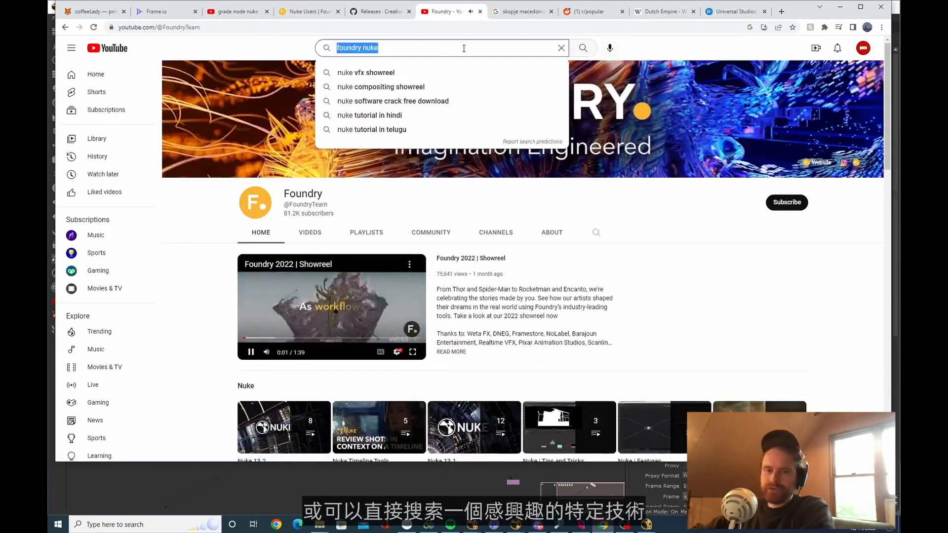
{"action": "key", "text": "BackSpace"}
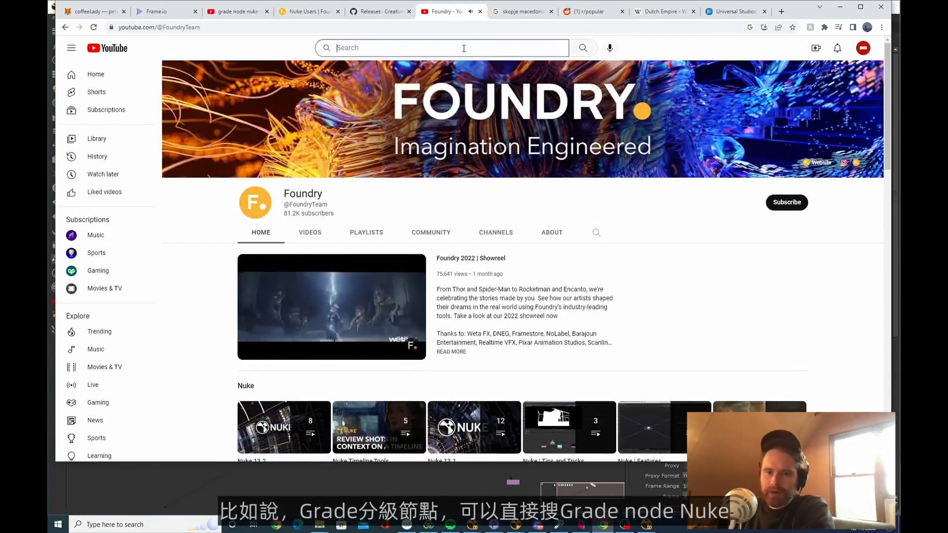
{"action": "type", "text": "grade nod"}
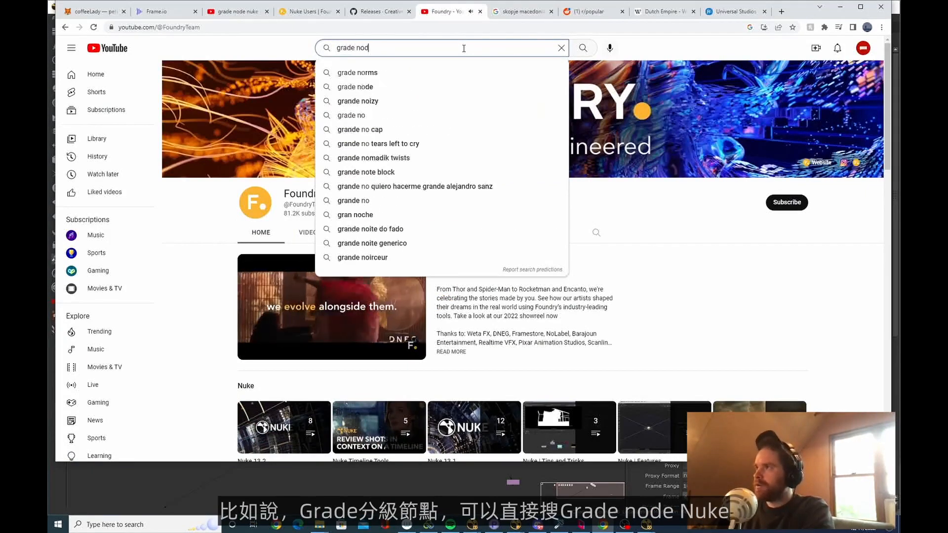
{"action": "type", "text": "e nuke"}
{"action": "key", "text": "Return"}
{"action": "scroll", "coordinate": [523, 251], "scroll_direction": "down", "scroll_amount": 4}
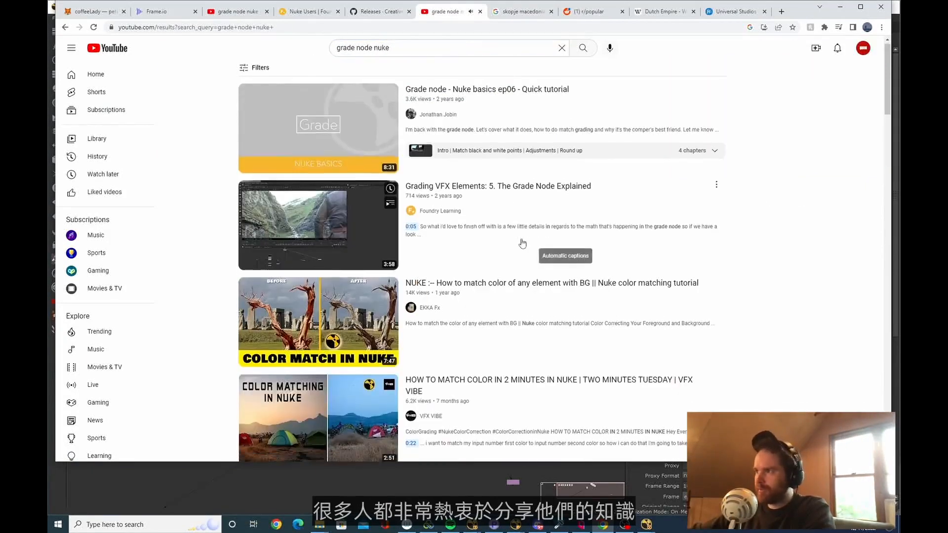
{"action": "scroll", "coordinate": [489, 256], "scroll_direction": "down", "scroll_amount": 2}
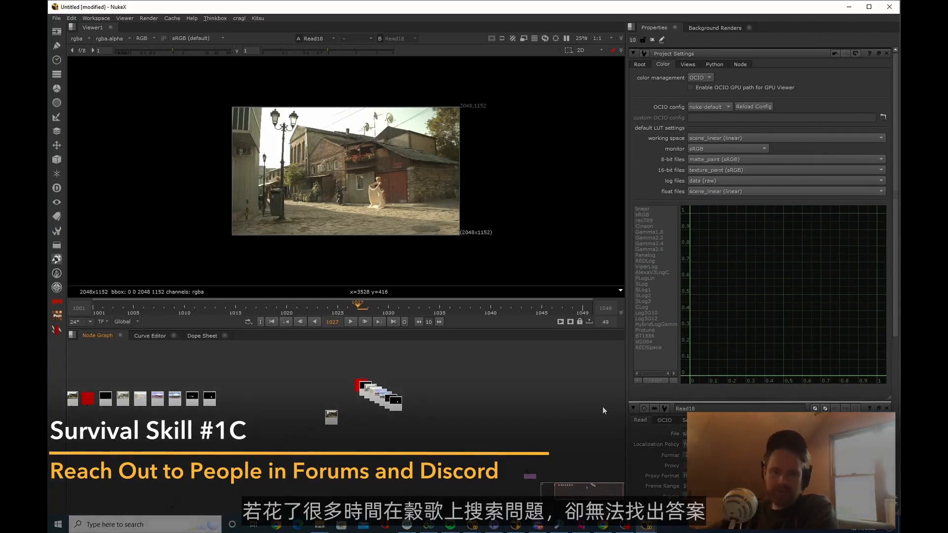
Switch to the Foundry Nuke Users forum in Chrome, and open Discord to browse the nuke coven server's new-users channel
{"action": "key", "text": "f"}
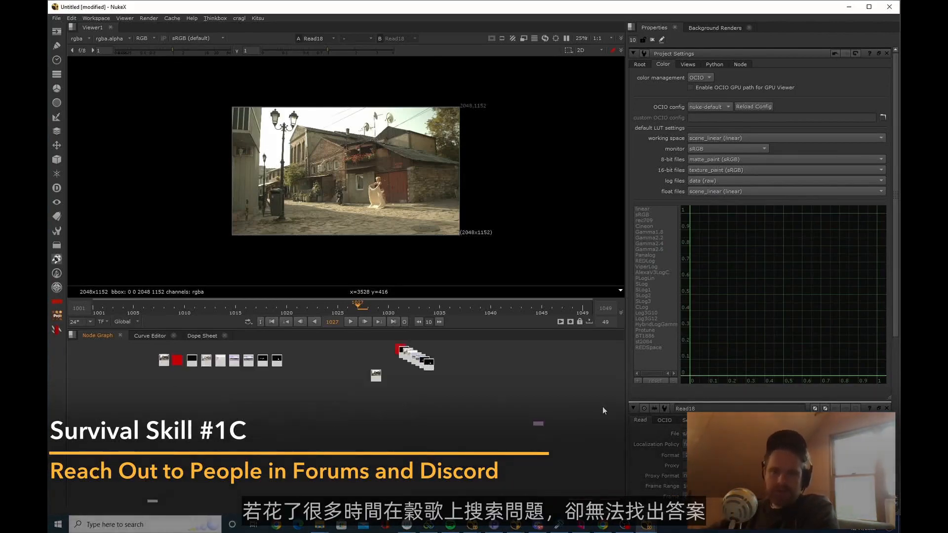
{"action": "key", "text": "alt+Tab"}
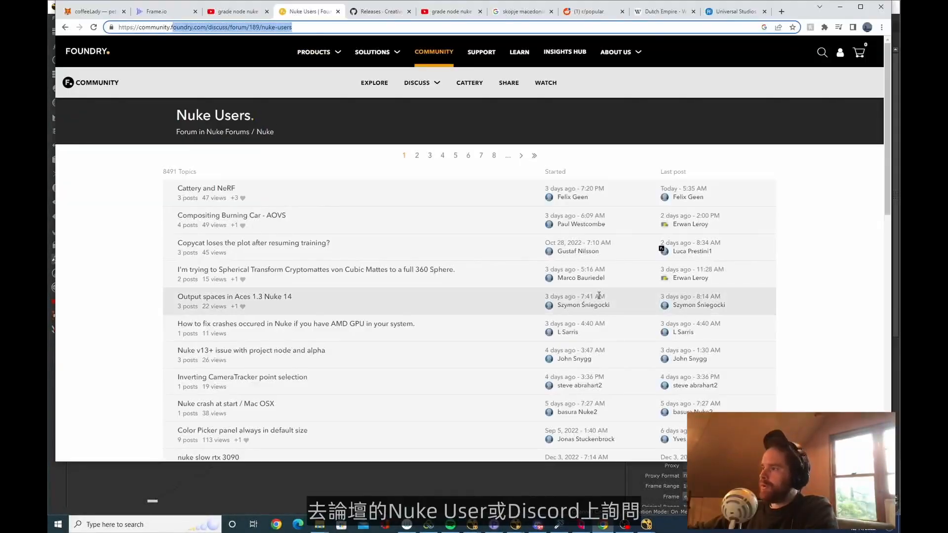
{"action": "left_click", "coordinate": [538, 525]}
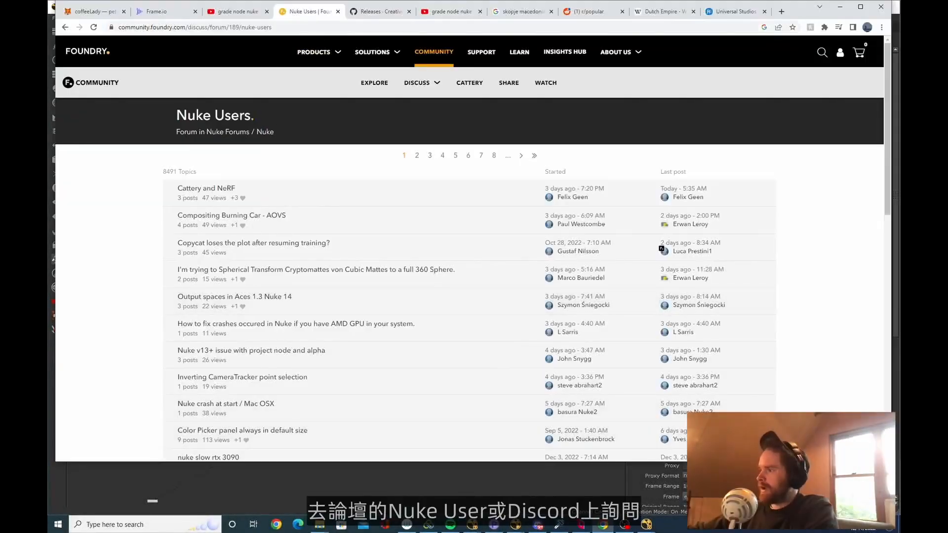
{"action": "left_click", "coordinate": [537, 525]}
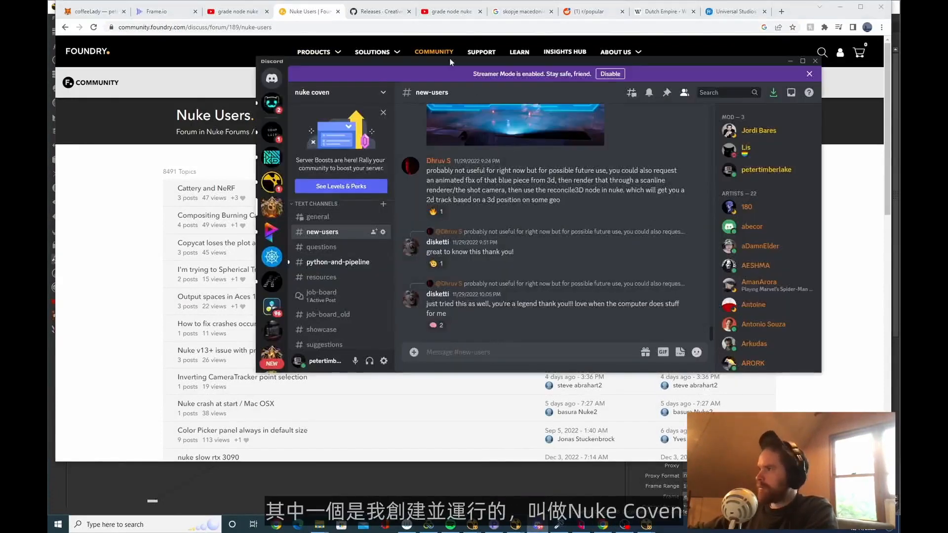
{"action": "left_click_drag", "start_coordinate": [450, 62], "coordinate": [514, 63]}
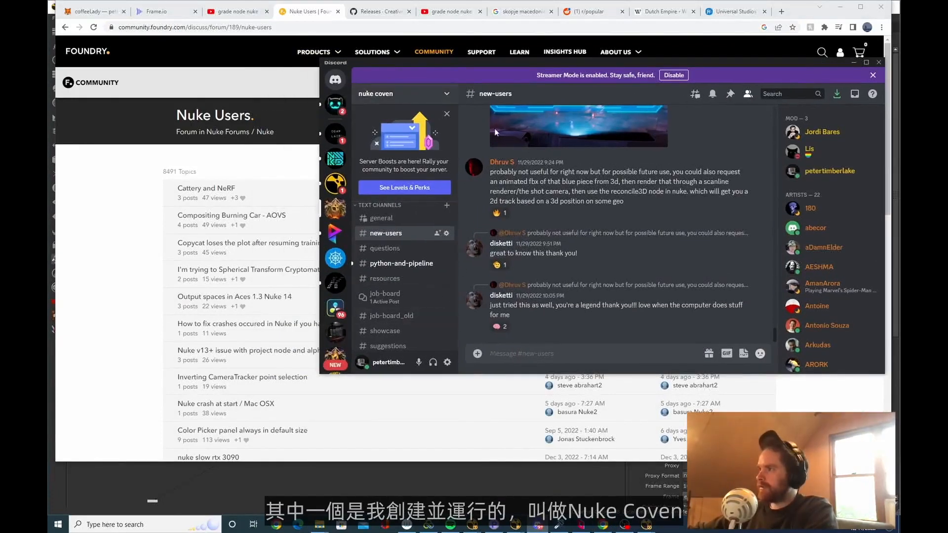
{"action": "scroll", "coordinate": [517, 240], "scroll_direction": "up", "scroll_amount": 1}
{"action": "scroll", "coordinate": [406, 290], "scroll_direction": "up", "scroll_amount": 3}
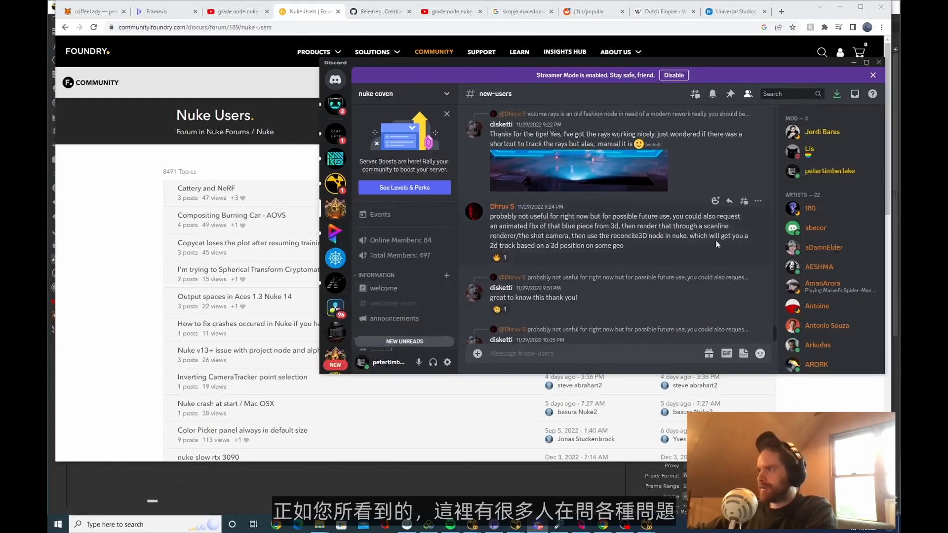
{"action": "scroll", "coordinate": [373, 271], "scroll_direction": "down", "scroll_amount": 4}
{"action": "left_click", "coordinate": [535, 490]}
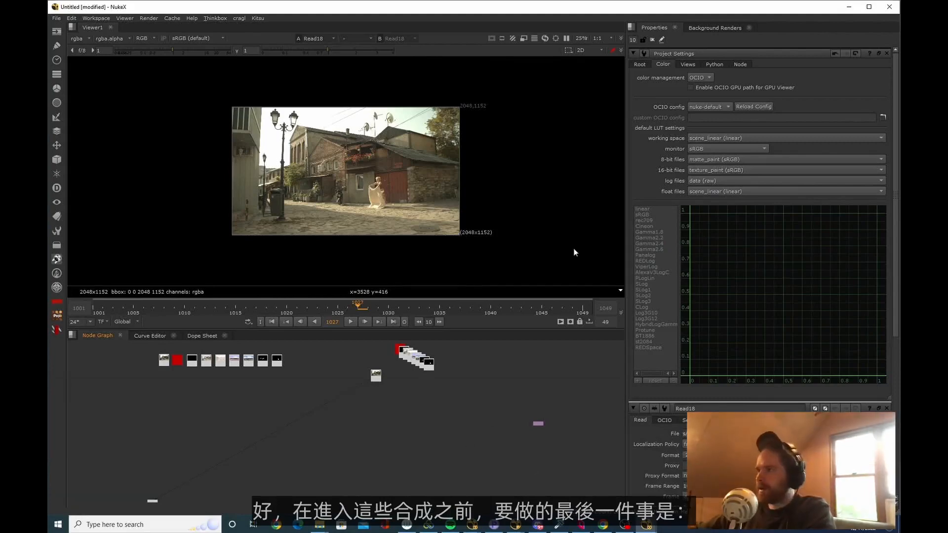
Switch to Chrome and review the Nuke Survival Toolkit v2.1.1 release page on GitHub, including its installation video, documentation and download links
{"action": "key", "text": "alt+Tab"}
{"action": "left_click", "coordinate": [534, 121]}
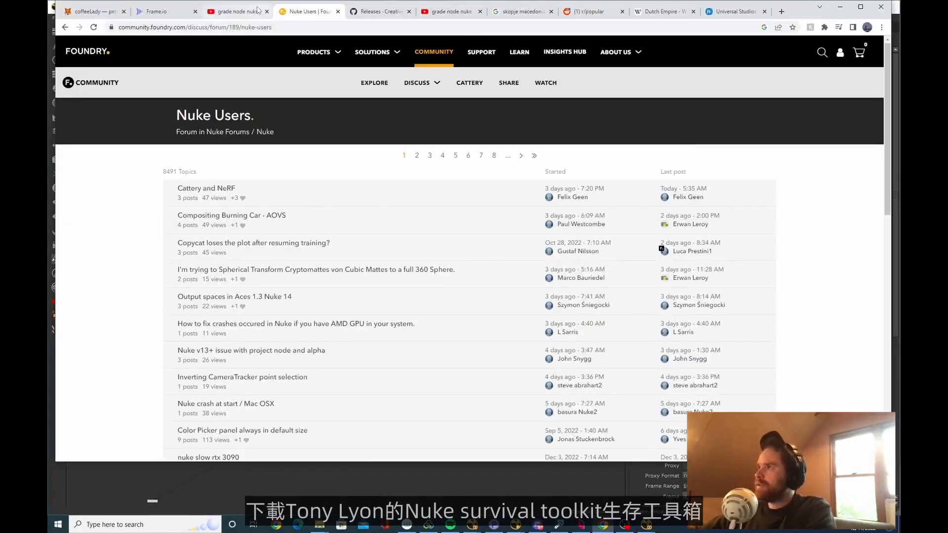
{"action": "left_click", "coordinate": [380, 12]}
{"action": "scroll", "coordinate": [492, 159], "scroll_direction": "up", "scroll_amount": 3}
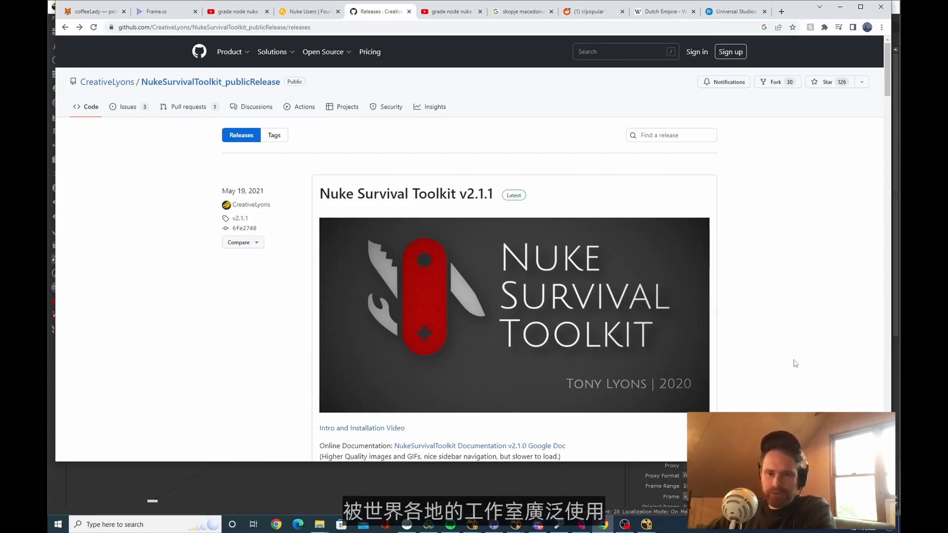
{"action": "scroll", "coordinate": [776, 321], "scroll_direction": "down", "scroll_amount": 6}
{"action": "scroll", "coordinate": [847, 337], "scroll_direction": "up", "scroll_amount": 2}
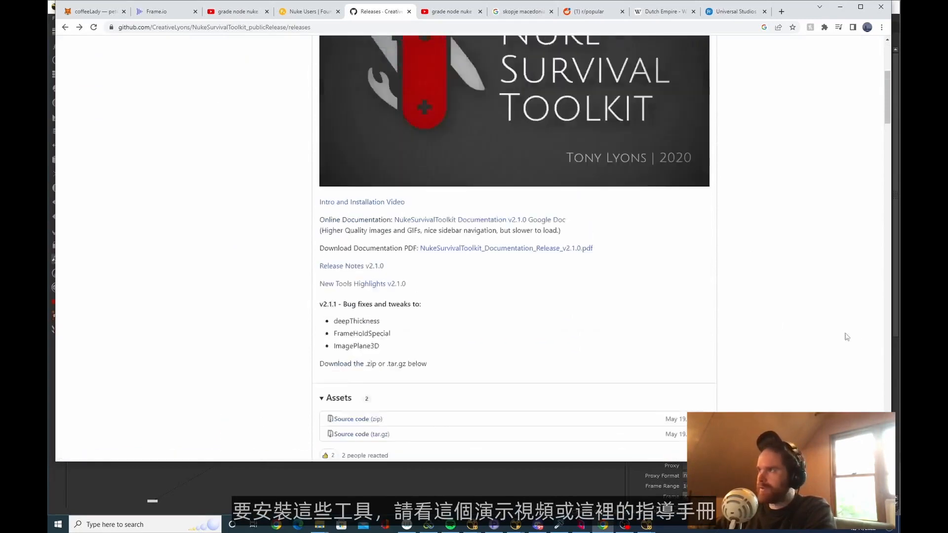
{"action": "scroll", "coordinate": [598, 342], "scroll_direction": "up", "scroll_amount": 4}
{"action": "scroll", "coordinate": [651, 331], "scroll_direction": "down", "scroll_amount": 5}
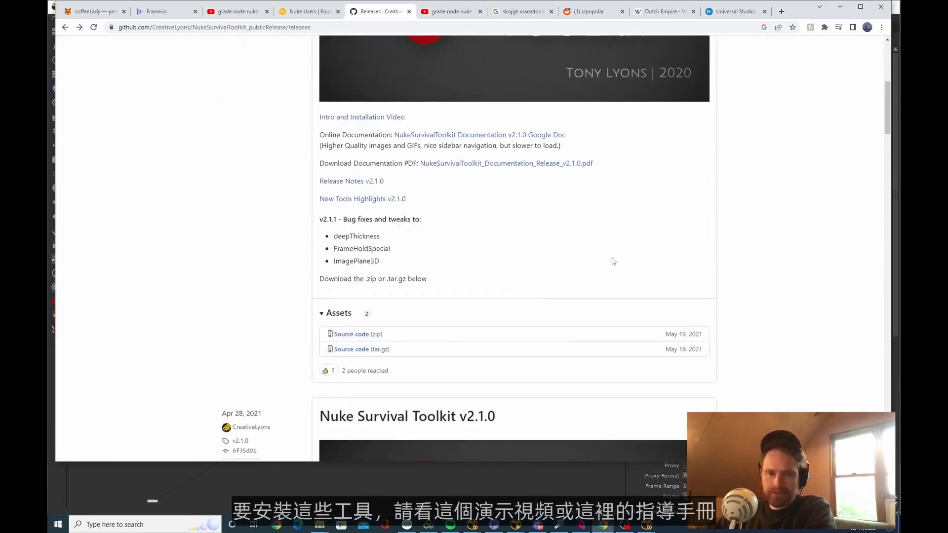
{"action": "scroll", "coordinate": [527, 271], "scroll_direction": "up", "scroll_amount": 5}
Switch to NukeX, import all selected sh0060 folder items into the node graph, separate the first Read nodes and view the sh0060_bg01_v02 plate
{"action": "key", "text": "alt+Tab"}
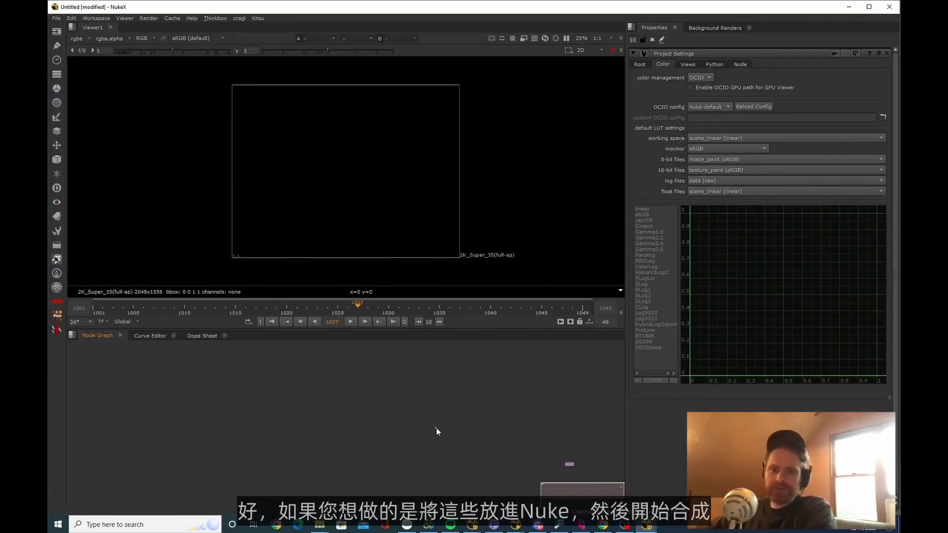
{"action": "key", "text": "alt+Tab"}
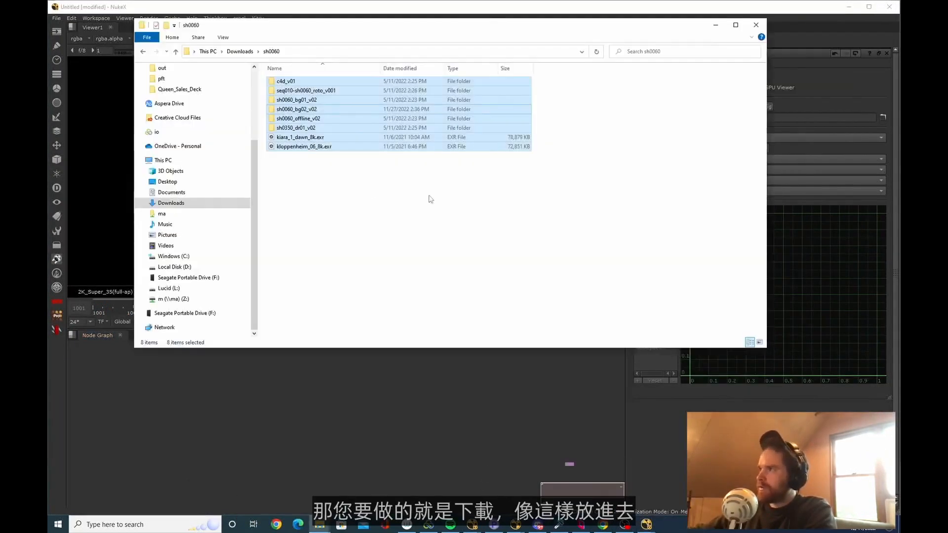
{"action": "left_click_drag", "start_coordinate": [302, 127], "coordinate": [416, 427]}
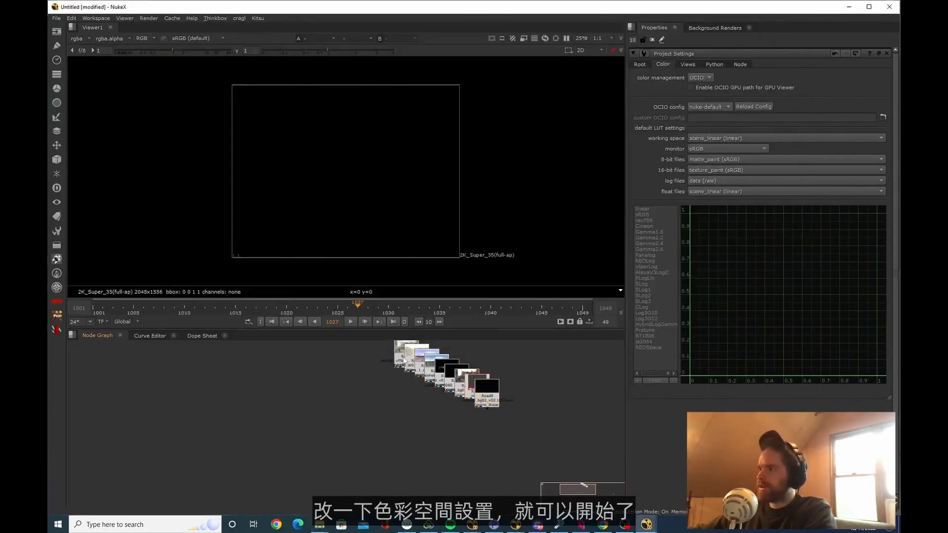
{"action": "left_click_drag", "start_coordinate": [406, 354], "coordinate": [323, 414]}
{"action": "key", "text": "1"}
{"action": "double_click", "coordinate": [322, 417]}
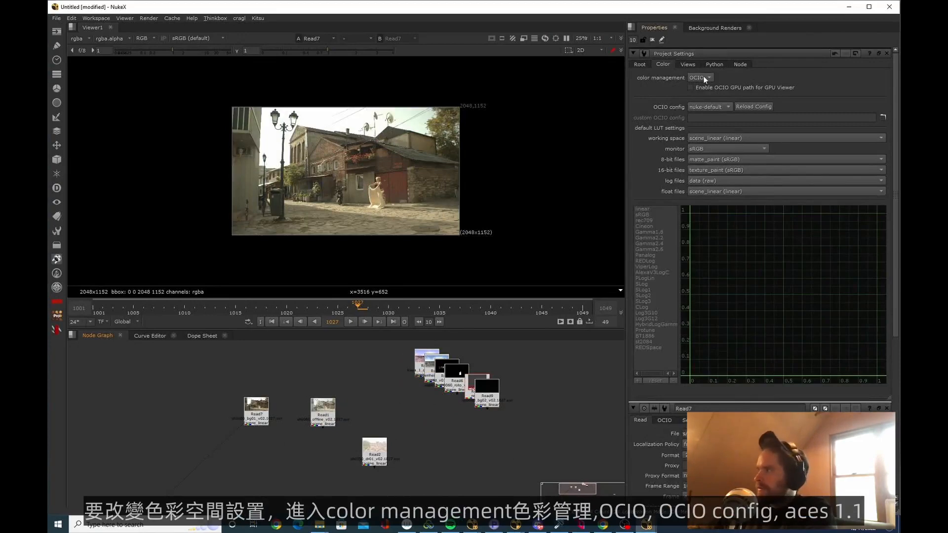
Set the project's color management to OCIO with the aces_1.1 config
{"action": "left_click", "coordinate": [703, 78]}
{"action": "left_click", "coordinate": [767, 82]}
{"action": "left_click", "coordinate": [710, 107]}
{"action": "left_click", "coordinate": [709, 89]}
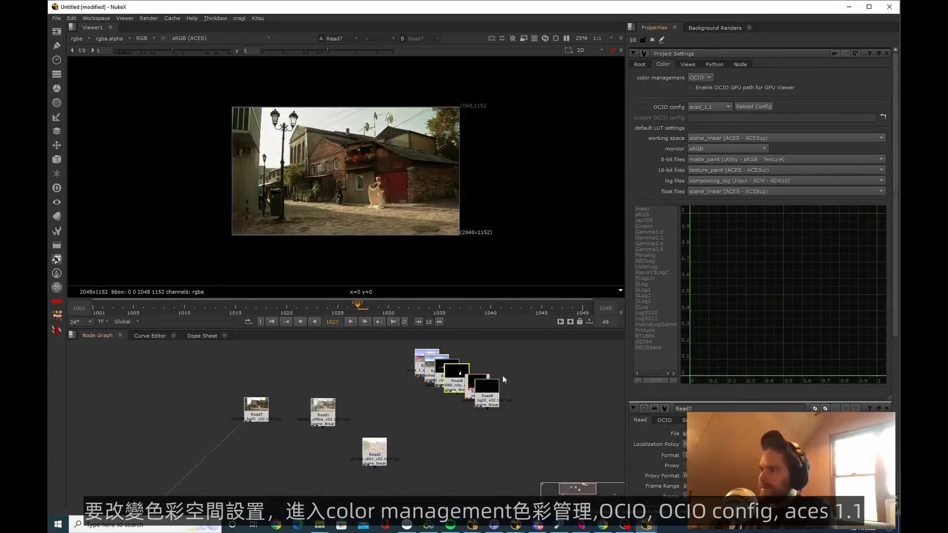
Set the sh0060_bg01_v02 Read node's colorspace to scene_linear (ACES - ACEScg) and review the other colorspace options
{"action": "scroll", "coordinate": [236, 414], "scroll_direction": "up", "scroll_amount": 4}
{"action": "mouse_move", "coordinate": [301, 417]}
{"action": "left_mouse_down"}
{"action": "mouse_move", "coordinate": [105, 435]}
{"action": "mouse_move", "coordinate": [350, 427]}
{"action": "mouse_move", "coordinate": [297, 428]}
{"action": "left_mouse_up"}
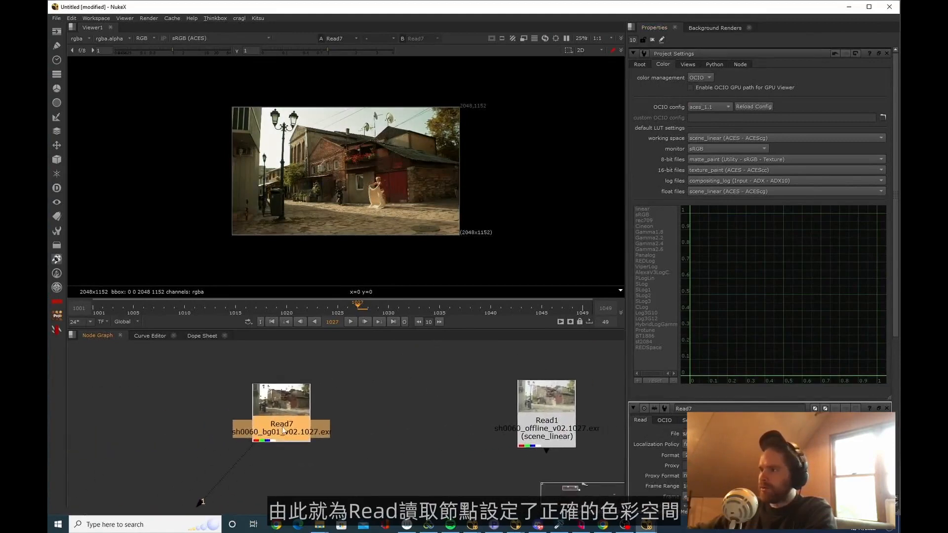
{"action": "double_click", "coordinate": [297, 428]}
{"action": "left_click", "coordinate": [314, 447]}
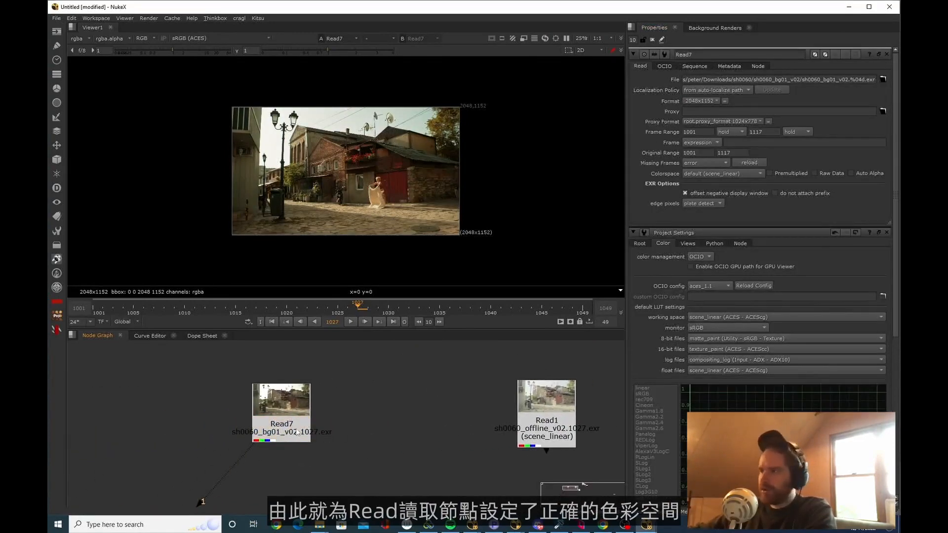
{"action": "left_click", "coordinate": [747, 174]}
{"action": "left_click", "coordinate": [765, 194]}
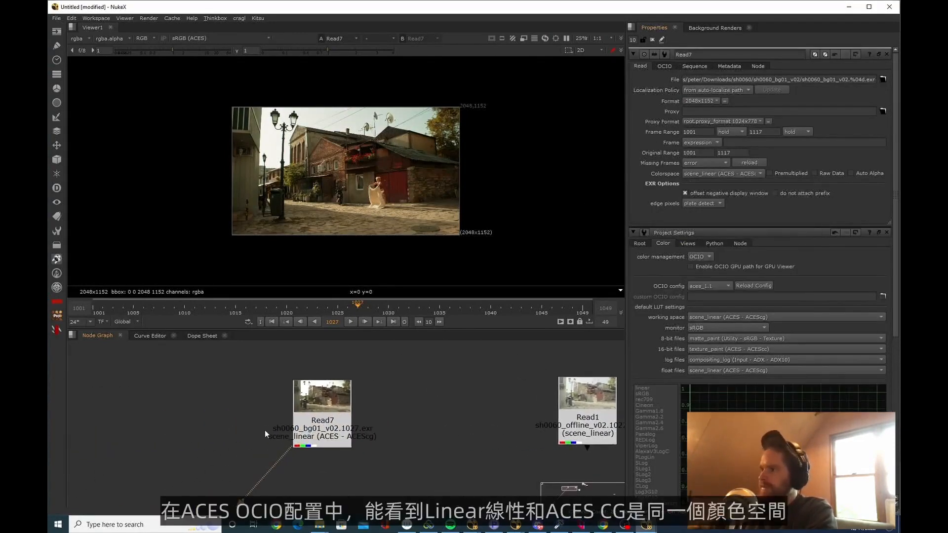
{"action": "left_click", "coordinate": [752, 174]}
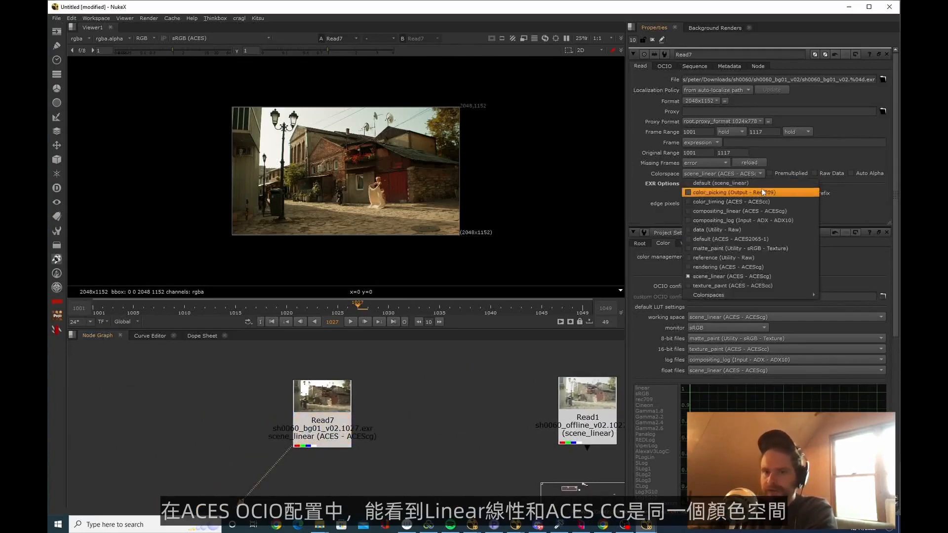
{"action": "key", "text": "Escape"}
{"action": "left_click", "coordinate": [330, 412]}
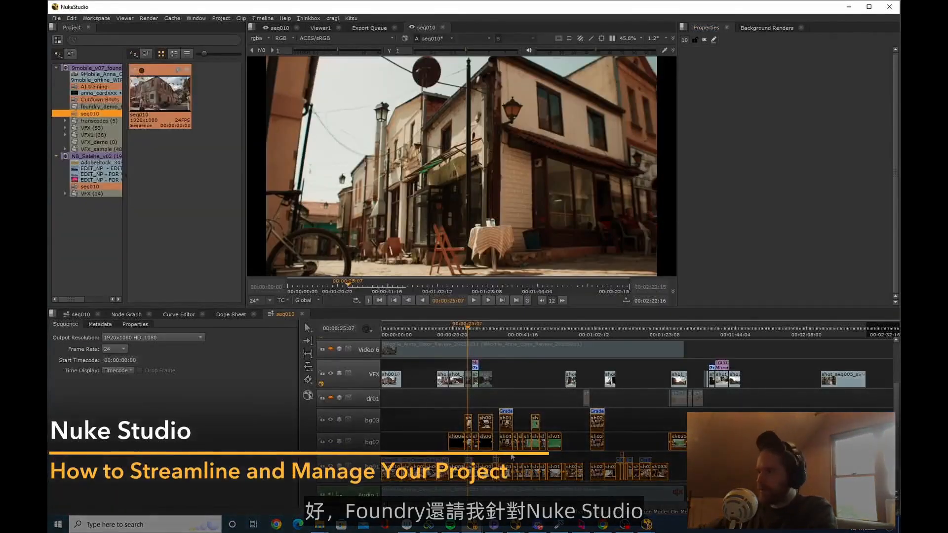
Look over the seq010 timeline in Nuke Studio, from the VFX and plate tracks down to the audio tracks
{"action": "scroll", "coordinate": [499, 472], "scroll_direction": "up", "scroll_amount": 2}
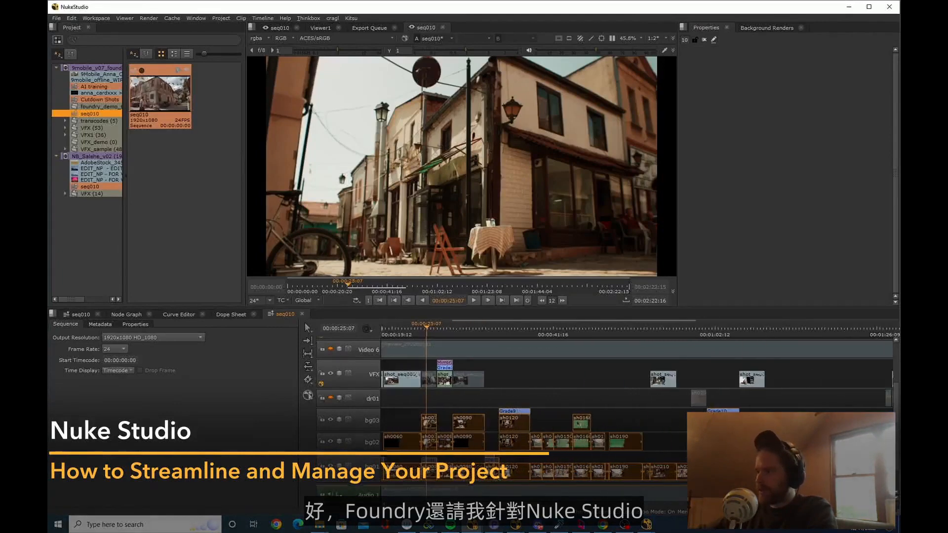
{"action": "middle_click_drag", "start_coordinate": [450, 378], "coordinate": [601, 378]}
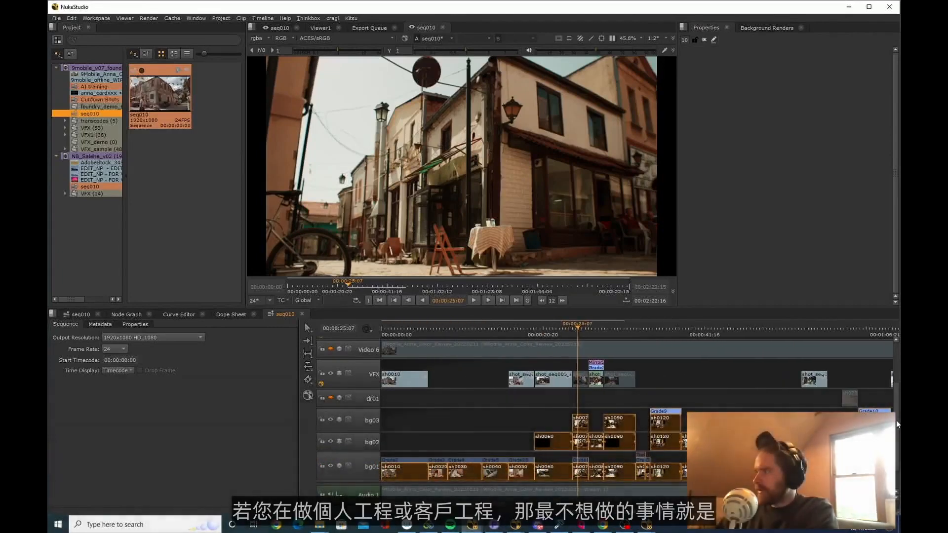
{"action": "left_click_drag", "start_coordinate": [895, 420], "coordinate": [896, 438]}
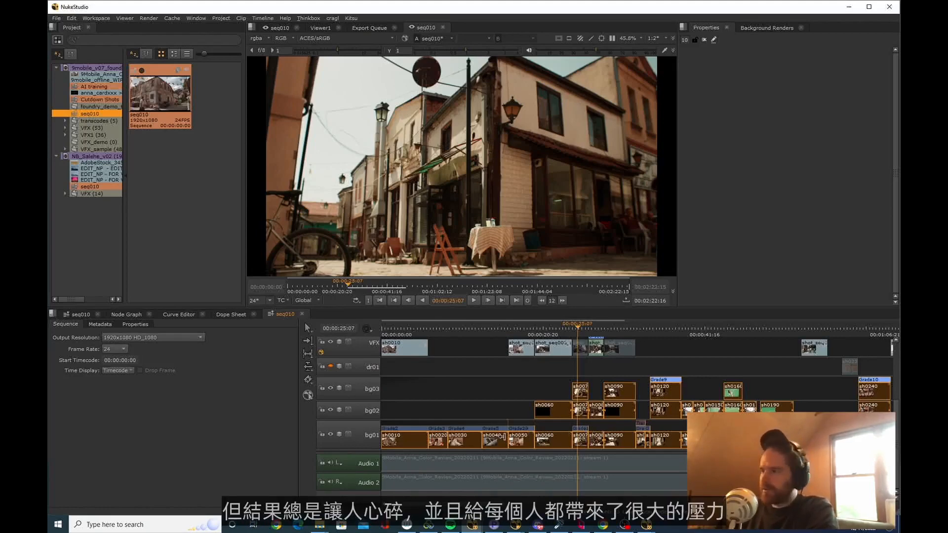
{"action": "scroll", "coordinate": [424, 468], "scroll_direction": "down", "scroll_amount": 3}
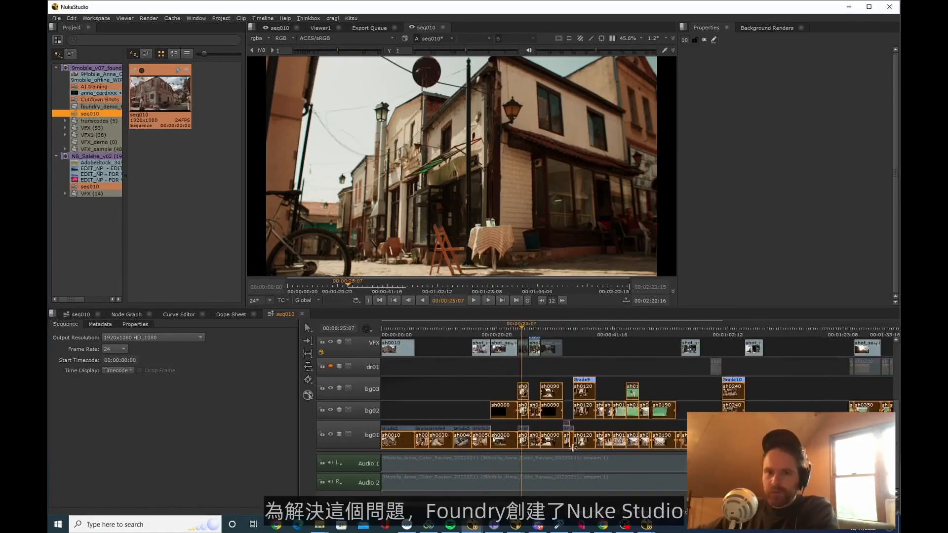
{"action": "scroll", "coordinate": [602, 349], "scroll_direction": "down", "scroll_amount": 1}
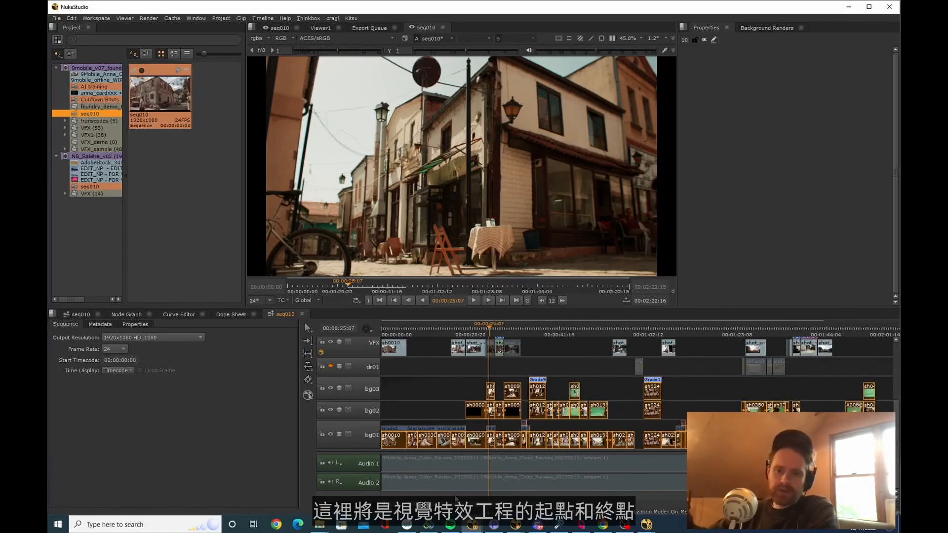
{"action": "scroll", "coordinate": [535, 508], "scroll_direction": "up", "scroll_amount": 2}
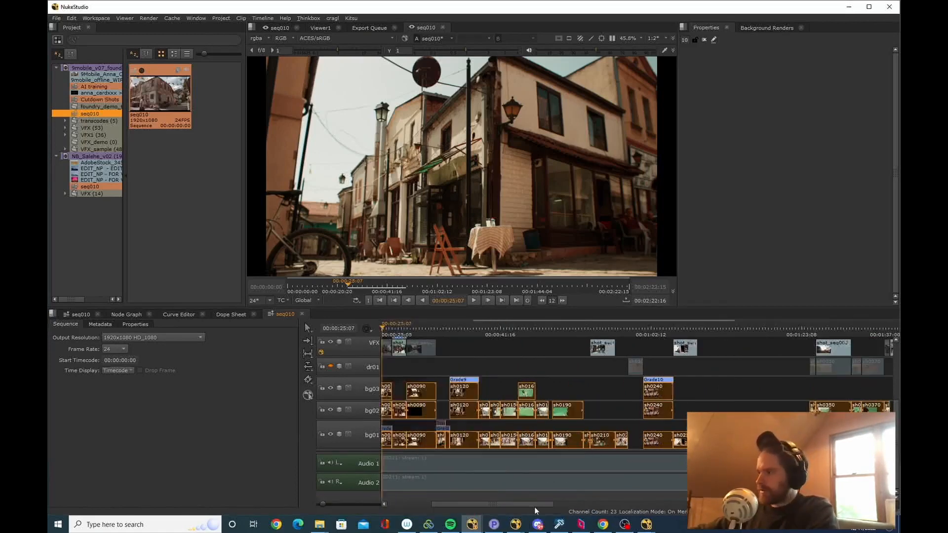
{"action": "left_click_drag", "start_coordinate": [534, 505], "coordinate": [469, 504]}
{"action": "left_click", "coordinate": [406, 419]}
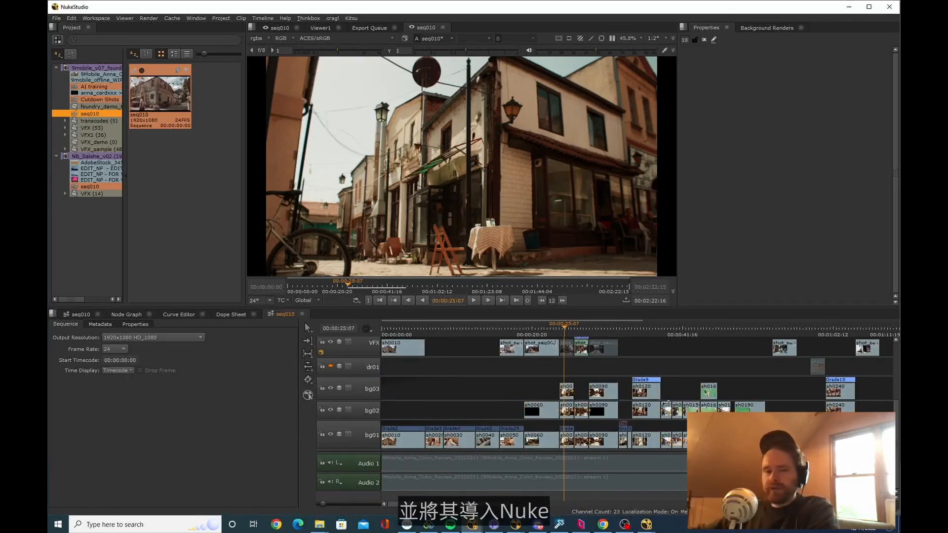
{"action": "scroll", "coordinate": [452, 409], "scroll_direction": "down", "scroll_amount": 5}
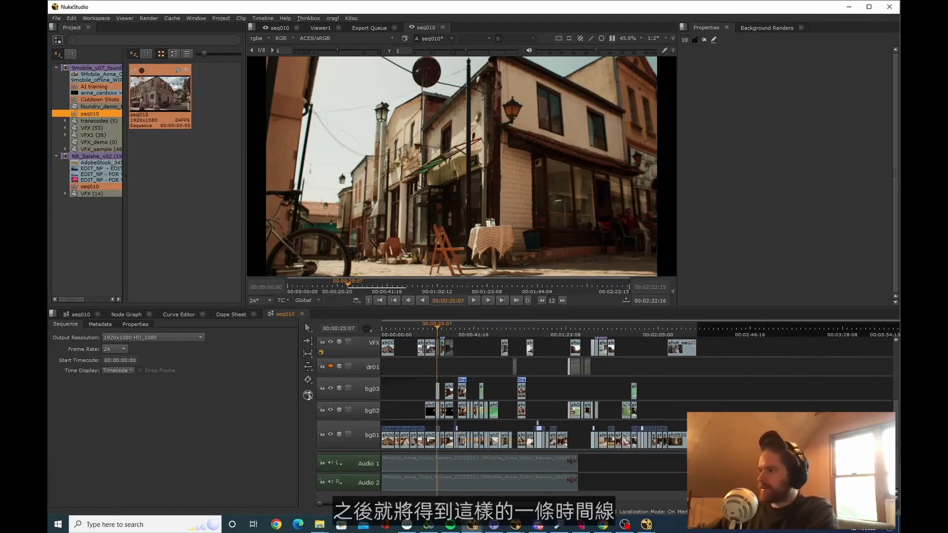
Highlight the plate clips on tracks bg01 to bg03, scrub to 00:00:25:11 and clear the clip selection
{"action": "left_click_drag", "start_coordinate": [749, 449], "coordinate": [329, 357]}
{"action": "scroll", "coordinate": [539, 430], "scroll_direction": "up", "scroll_amount": 5}
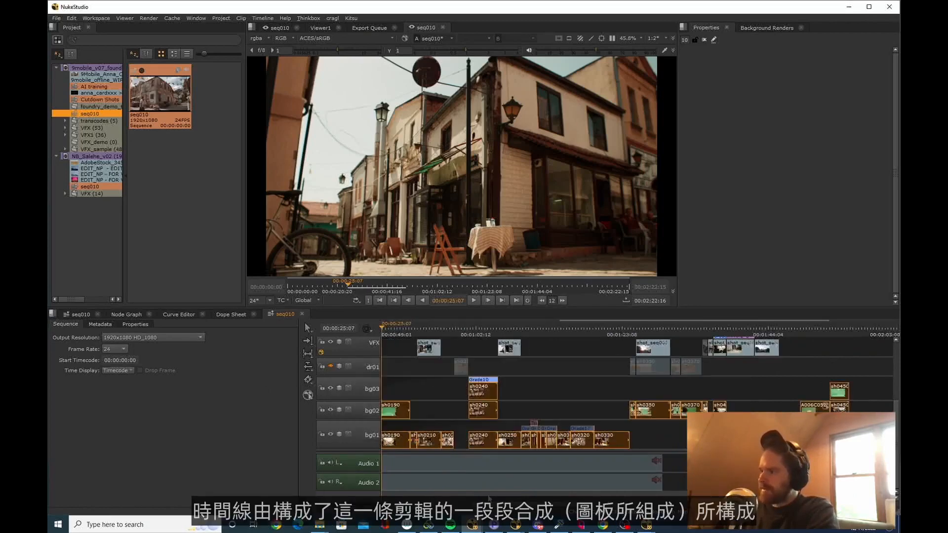
{"action": "scroll", "coordinate": [481, 333], "scroll_direction": "up", "scroll_amount": 5}
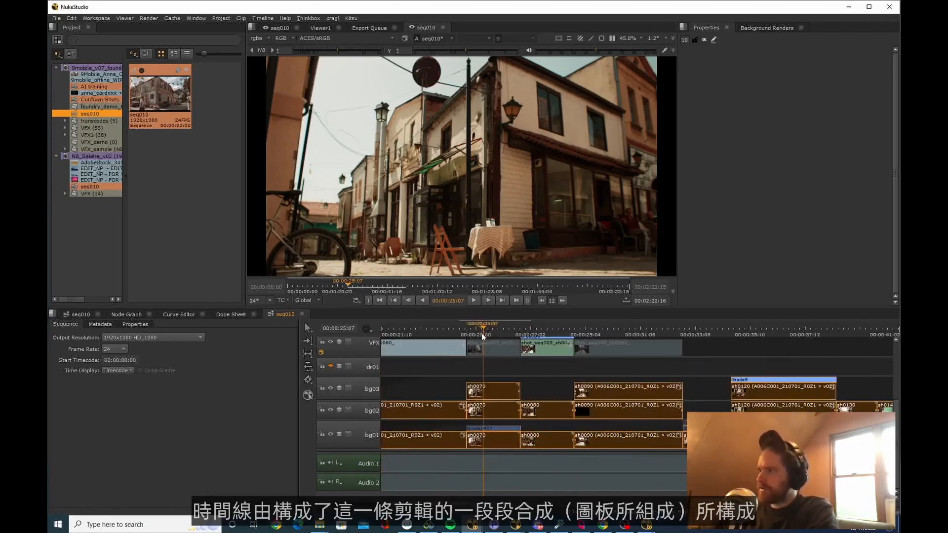
{"action": "mouse_move", "coordinate": [481, 331]}
{"action": "left_mouse_down"}
{"action": "mouse_move", "coordinate": [424, 332]}
{"action": "mouse_move", "coordinate": [511, 332]}
{"action": "mouse_move", "coordinate": [436, 331]}
{"action": "mouse_move", "coordinate": [488, 323]}
{"action": "left_mouse_up"}
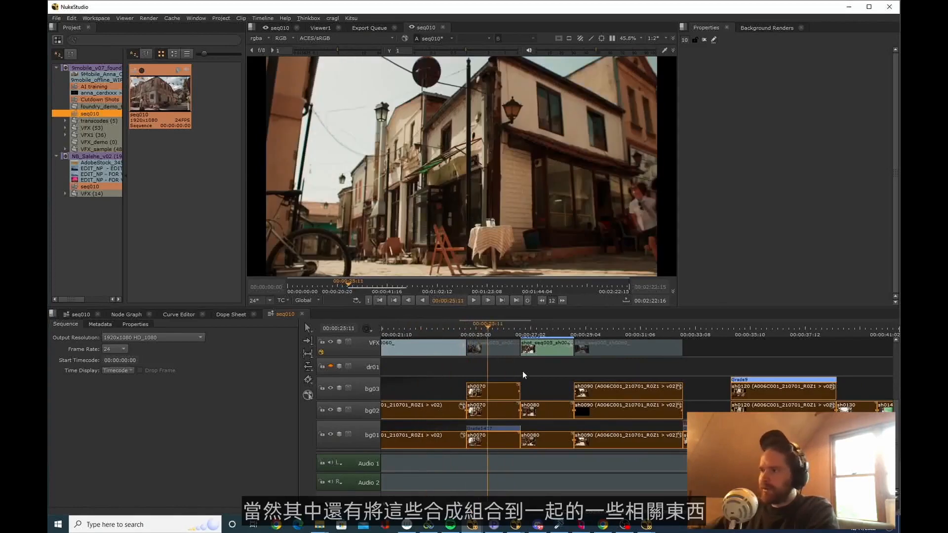
{"action": "left_click", "coordinate": [539, 367]}
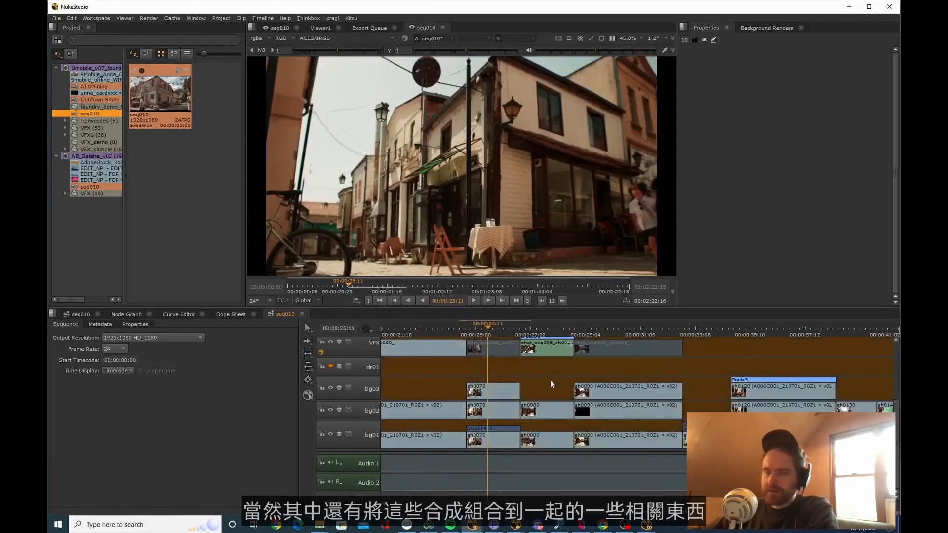
Toggle the sh0070 clips on the VFX, bg02 and bg03 tracks off and on, comparing the layers at 00:00:26:00
{"action": "left_click", "coordinate": [492, 349]}
{"action": "key", "text": "d"}
{"action": "mouse_move", "coordinate": [491, 325]}
{"action": "left_mouse_down"}
{"action": "mouse_move", "coordinate": [480, 325]}
{"action": "mouse_move", "coordinate": [508, 326]}
{"action": "mouse_move", "coordinate": [487, 326]}
{"action": "mouse_move", "coordinate": [508, 329]}
{"action": "mouse_move", "coordinate": [490, 327]}
{"action": "mouse_move", "coordinate": [503, 329]}
{"action": "mouse_move", "coordinate": [504, 363]}
{"action": "mouse_move", "coordinate": [509, 338]}
{"action": "mouse_move", "coordinate": [468, 337]}
{"action": "mouse_move", "coordinate": [502, 328]}
{"action": "left_mouse_up"}
{"action": "left_click", "coordinate": [487, 408]}
{"action": "key", "text": "d"}
{"action": "key", "text": "d"}
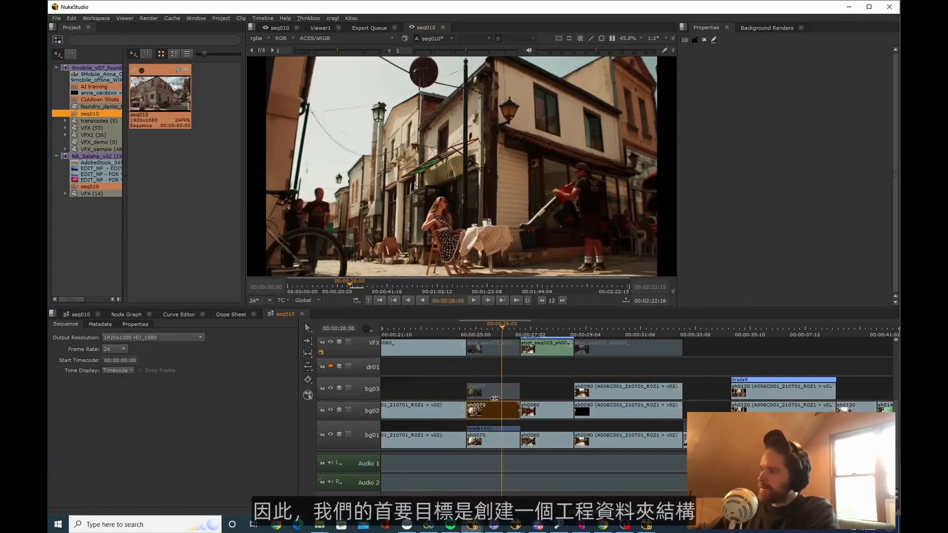
{"action": "left_click", "coordinate": [496, 395]}
{"action": "key", "text": "d"}
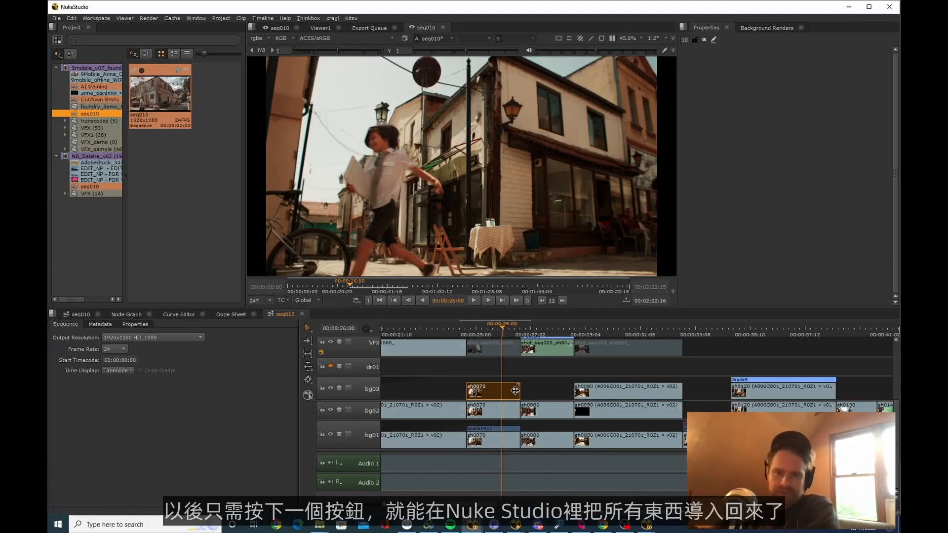
Examine the sequential shot names from sh0010 onward and the bg01, bg02 and bg03 track names in the seq010 timeline
{"action": "scroll", "coordinate": [515, 390], "scroll_direction": "up", "scroll_amount": 3}
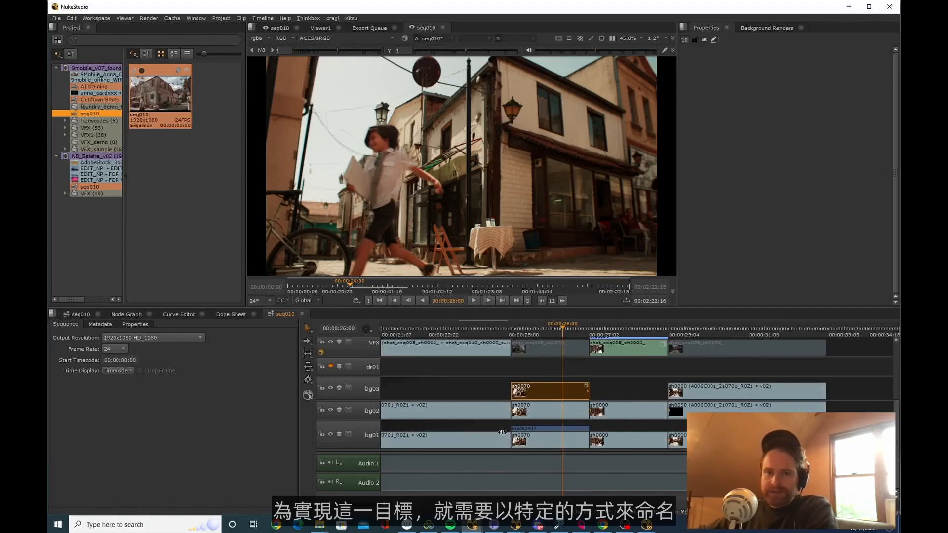
{"action": "scroll", "coordinate": [499, 438], "scroll_direction": "down", "scroll_amount": 3}
{"action": "scroll", "coordinate": [518, 440], "scroll_direction": "up", "scroll_amount": 1}
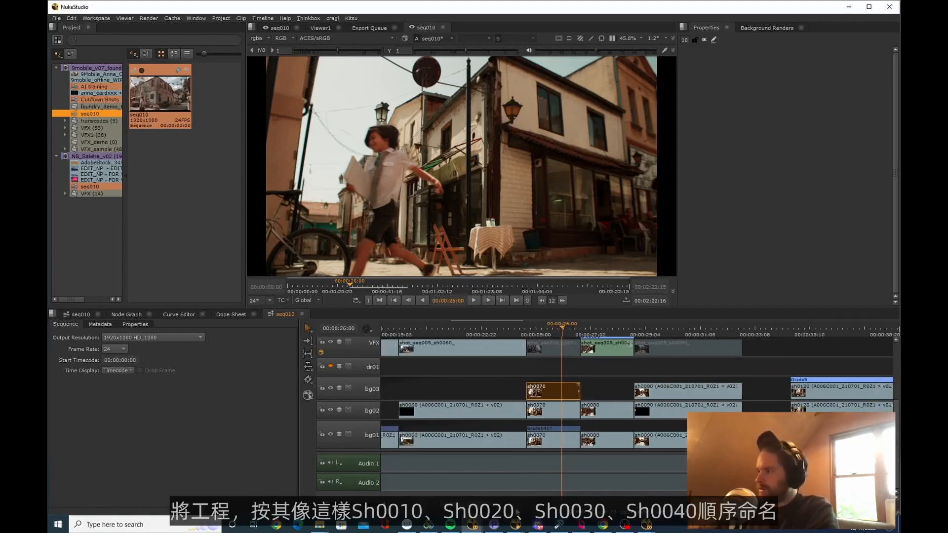
{"action": "left_click_drag", "start_coordinate": [486, 507], "coordinate": [414, 507]}
{"action": "scroll", "coordinate": [464, 429], "scroll_direction": "down", "scroll_amount": 3}
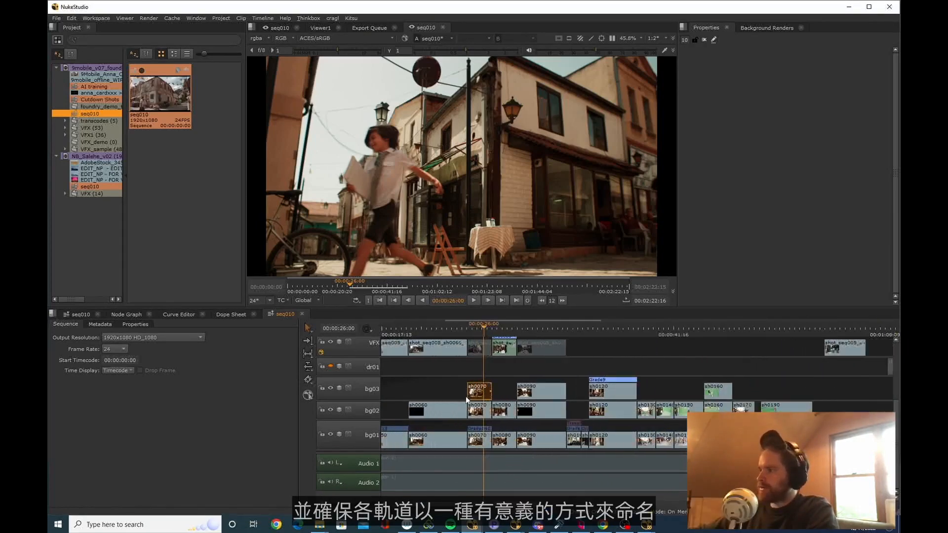
{"action": "scroll", "coordinate": [467, 399], "scroll_direction": "up", "scroll_amount": 2}
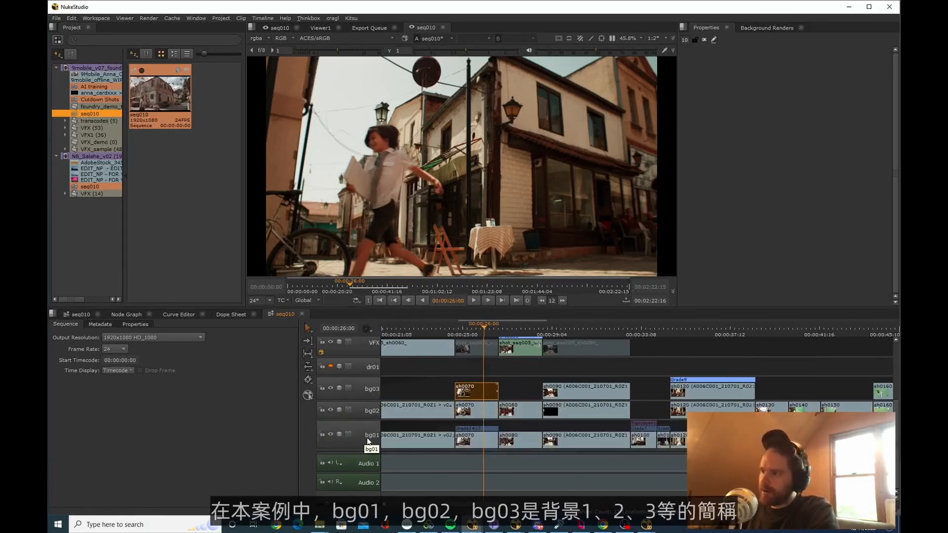
{"action": "scroll", "coordinate": [477, 384], "scroll_direction": "up", "scroll_amount": 3}
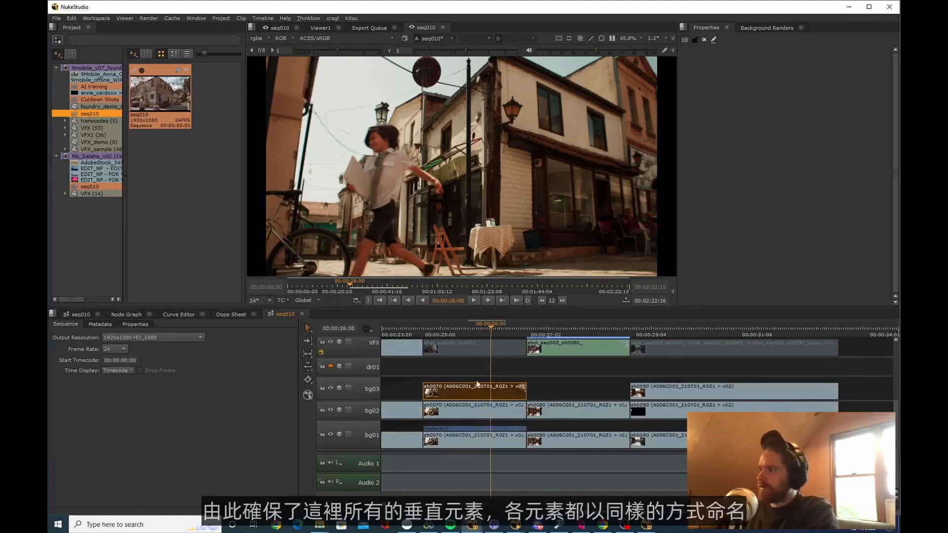
Highlight the stacked sh0070 clips on tracks bg01 to bg03 and scrub through the shot to 00:00:25:10
{"action": "left_click", "coordinate": [478, 359]}
{"action": "left_click_drag", "start_coordinate": [478, 360], "coordinate": [472, 438]}
{"action": "left_click_drag", "start_coordinate": [458, 330], "coordinate": [478, 332]}
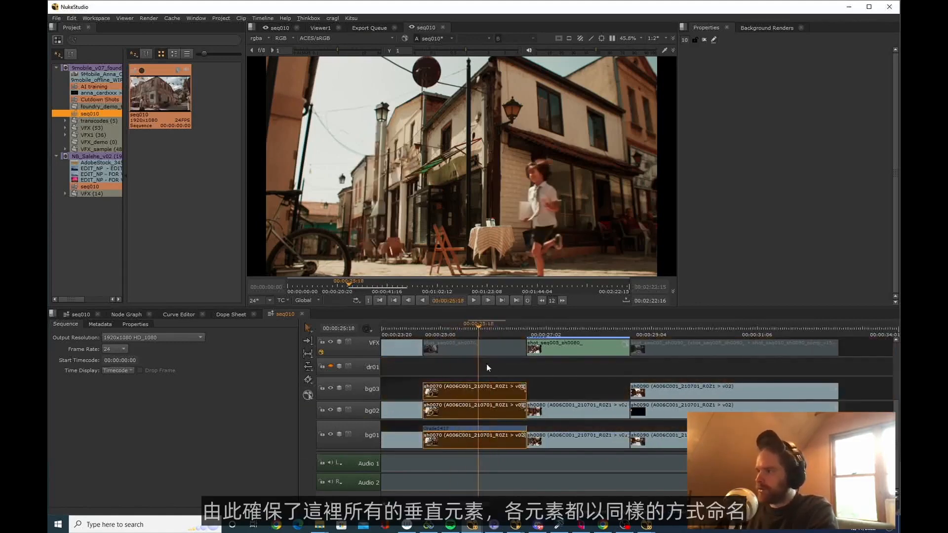
{"action": "left_click_drag", "start_coordinate": [496, 367], "coordinate": [486, 446]}
{"action": "left_click_drag", "start_coordinate": [478, 326], "coordinate": [461, 330]}
{"action": "scroll", "coordinate": [437, 341], "scroll_direction": "down", "scroll_amount": 8}
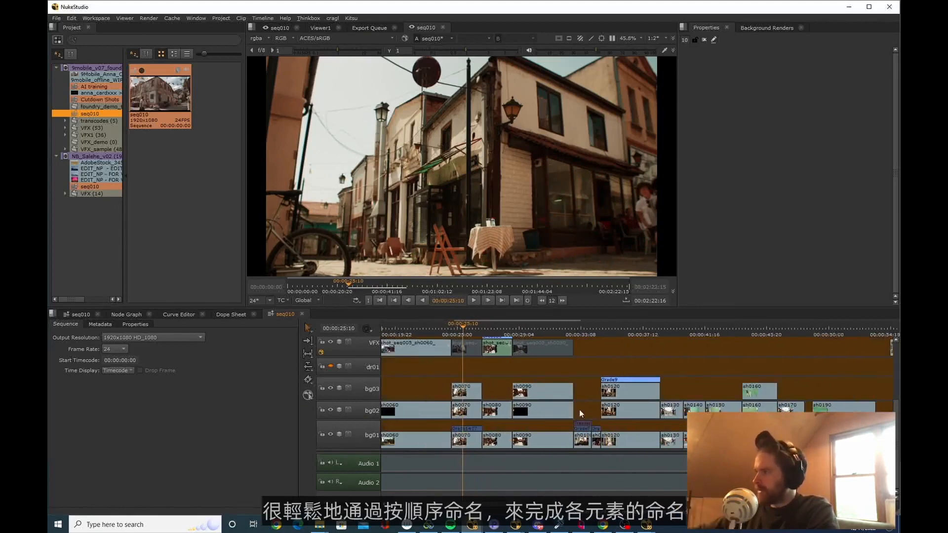
Select every clip on the bg01 track and open Rename Shots in Sequential Rename mode with the sh#### pattern
{"action": "left_click", "coordinate": [370, 438]}
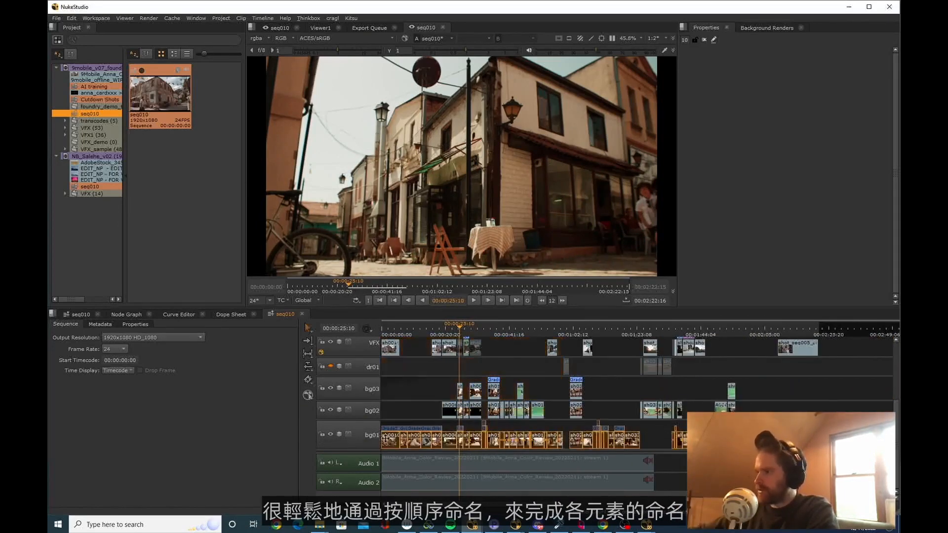
{"action": "right_click", "coordinate": [393, 439]}
{"action": "mouse_move", "coordinate": [439, 396]}
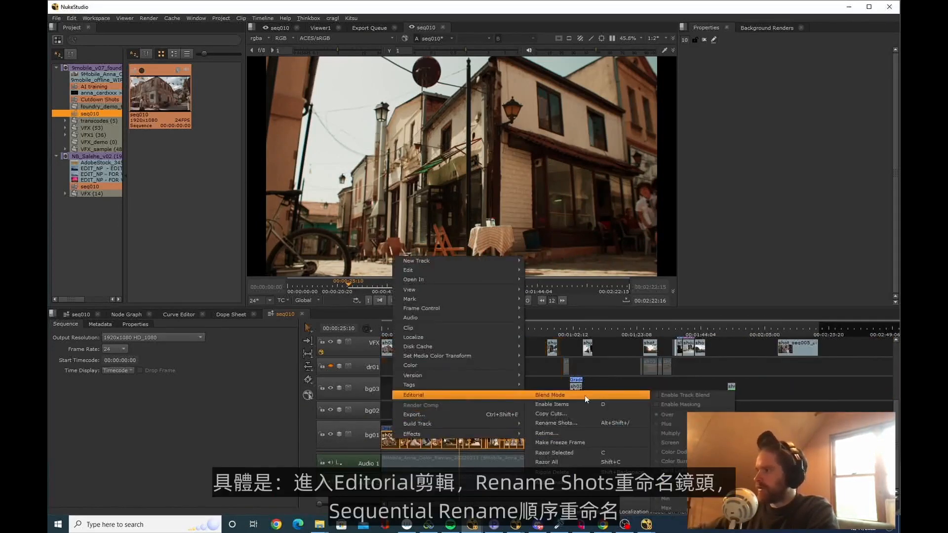
{"action": "left_click", "coordinate": [586, 425]}
{"action": "left_click", "coordinate": [442, 236]}
{"action": "left_click", "coordinate": [444, 255]}
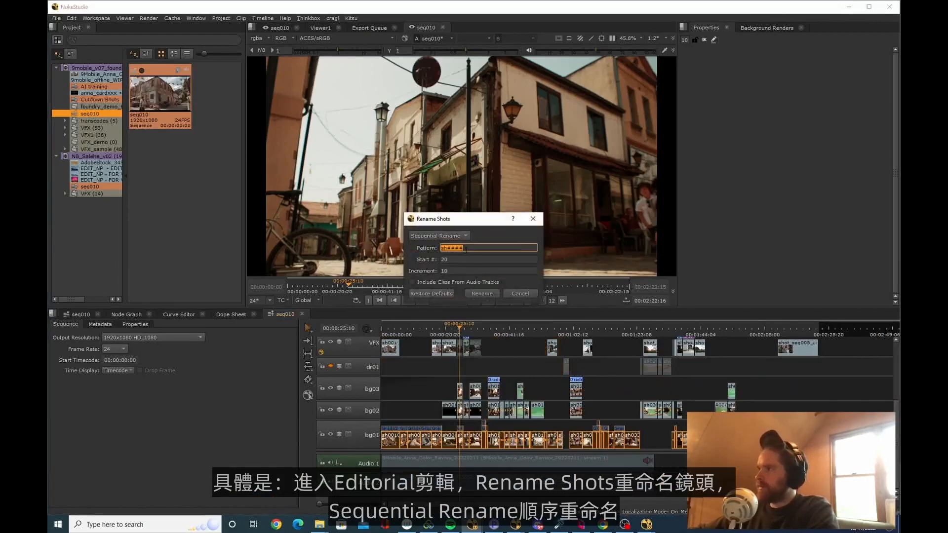
Sequentially rename the selected bg01 shots using pattern sh####, start number 10 and increment 10
{"action": "key", "text": "Tab"}
{"action": "type", "text": "10"}
{"action": "key", "text": "shift+Tab"}
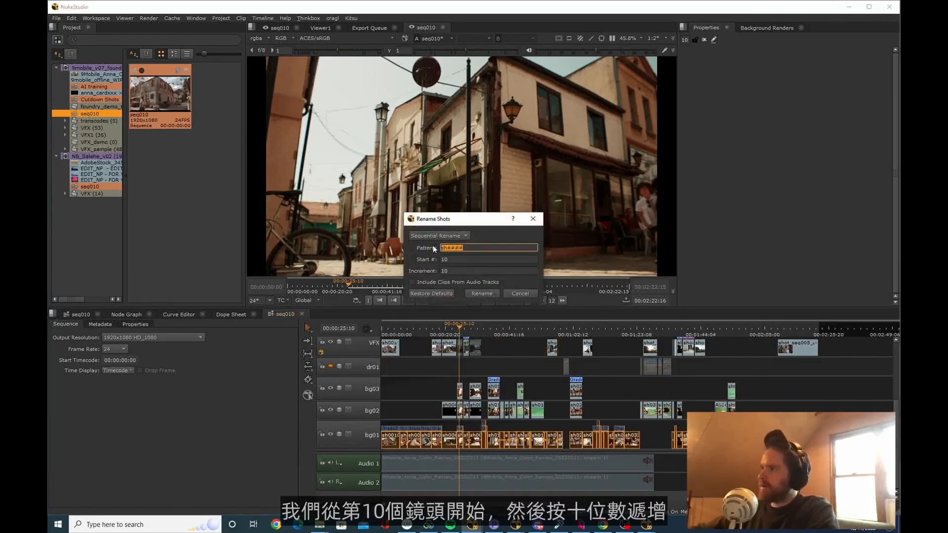
{"action": "key", "text": "Tab"}
{"action": "key", "text": "Tab"}
{"action": "left_click", "coordinate": [451, 259]}
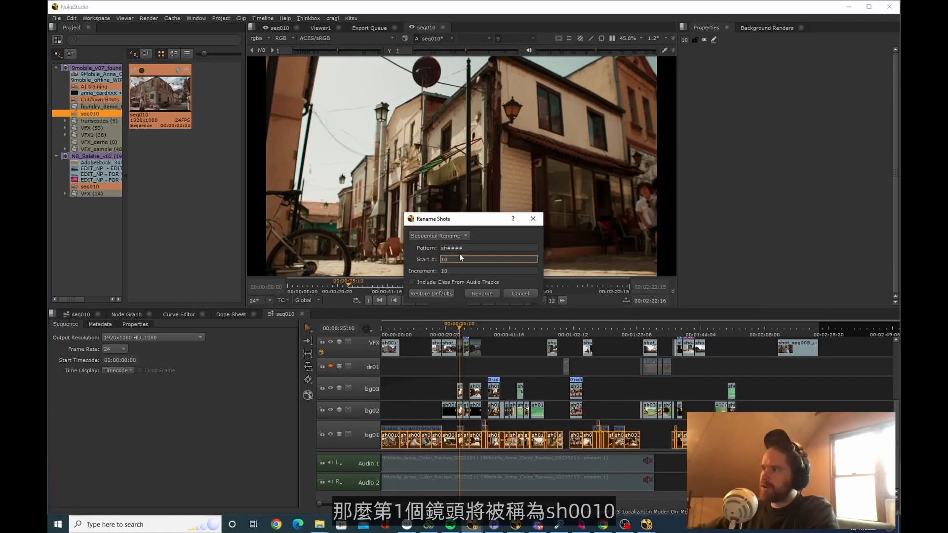
{"action": "left_click_drag", "start_coordinate": [445, 248], "coordinate": [464, 249]}
{"action": "left_click", "coordinate": [449, 249]}
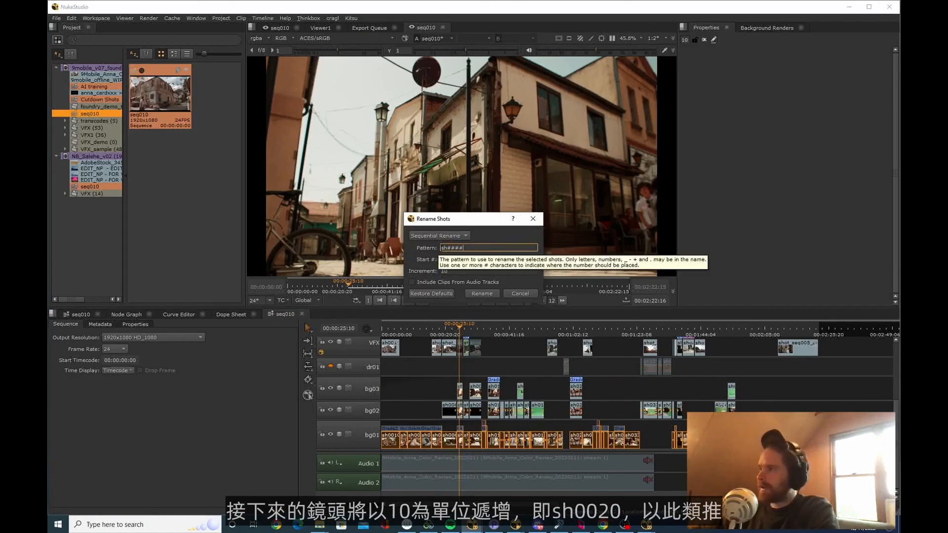
{"action": "left_click_drag", "start_coordinate": [440, 248], "coordinate": [447, 248]}
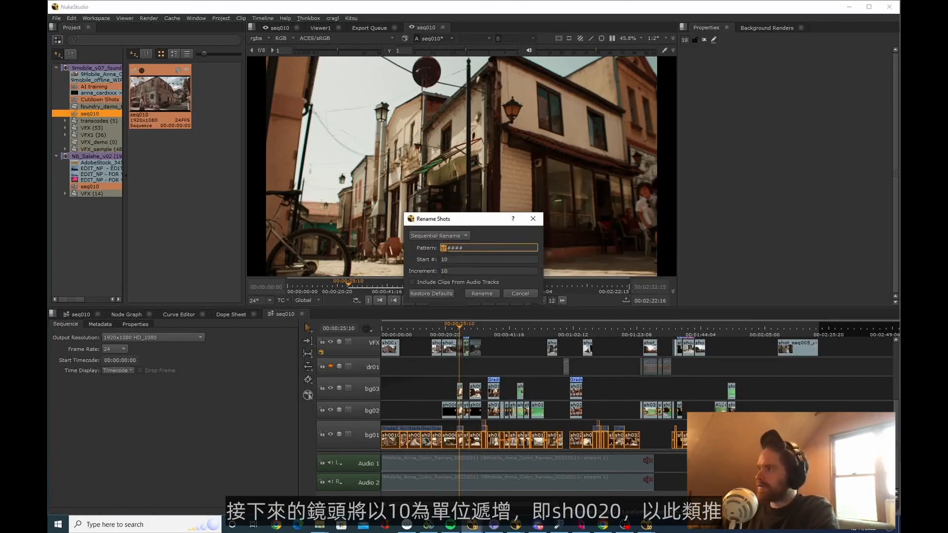
{"action": "left_click", "coordinate": [496, 295]}
Check the sequential shot names on bg01 up to sh0530 and clear the clip selection
{"action": "scroll", "coordinate": [828, 440], "scroll_direction": "up", "scroll_amount": 7}
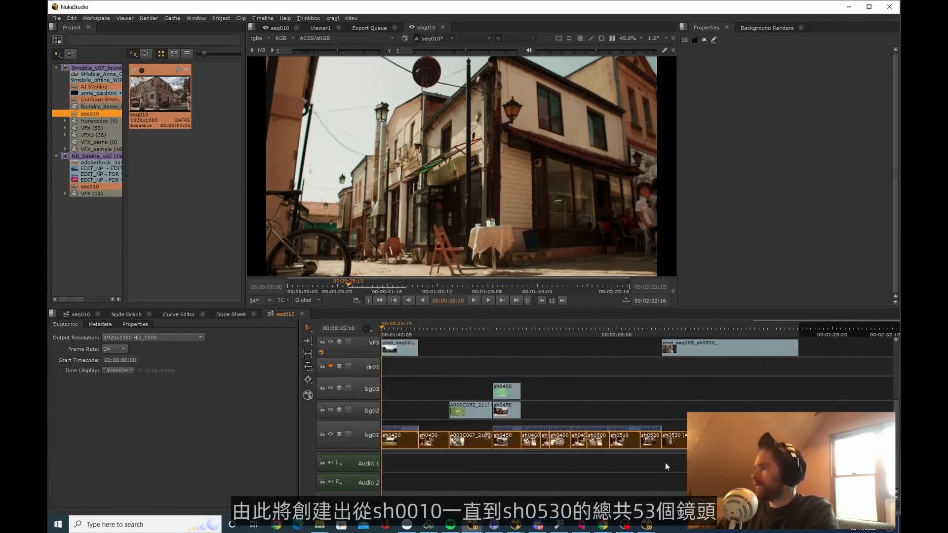
{"action": "scroll", "coordinate": [666, 466], "scroll_direction": "up", "scroll_amount": 2}
{"action": "scroll", "coordinate": [676, 448], "scroll_direction": "up", "scroll_amount": 3}
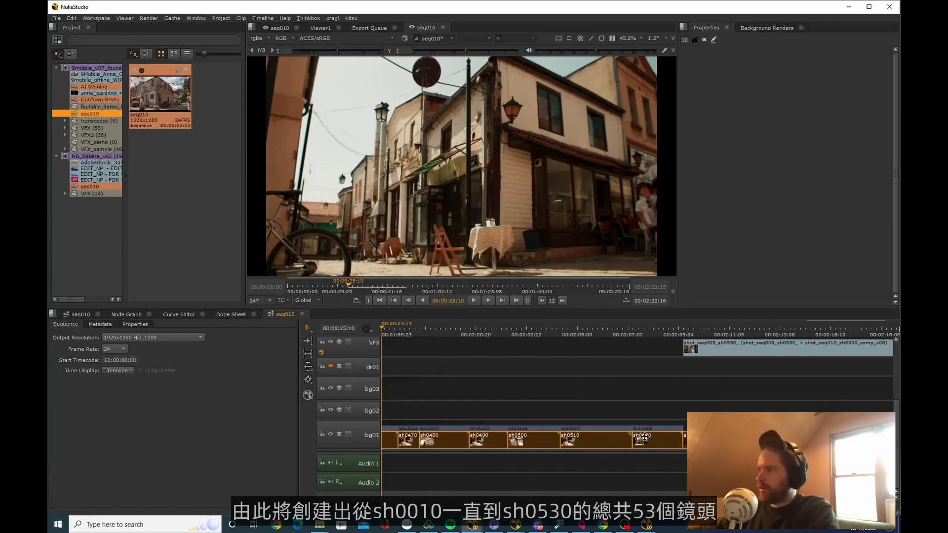
{"action": "left_click", "coordinate": [789, 400]}
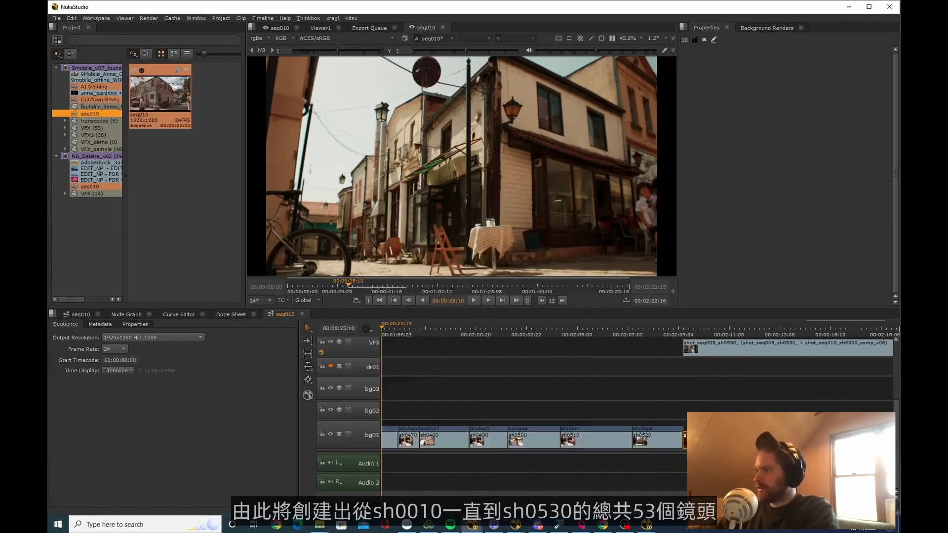
{"action": "scroll", "coordinate": [745, 400], "scroll_direction": "down", "scroll_amount": 4}
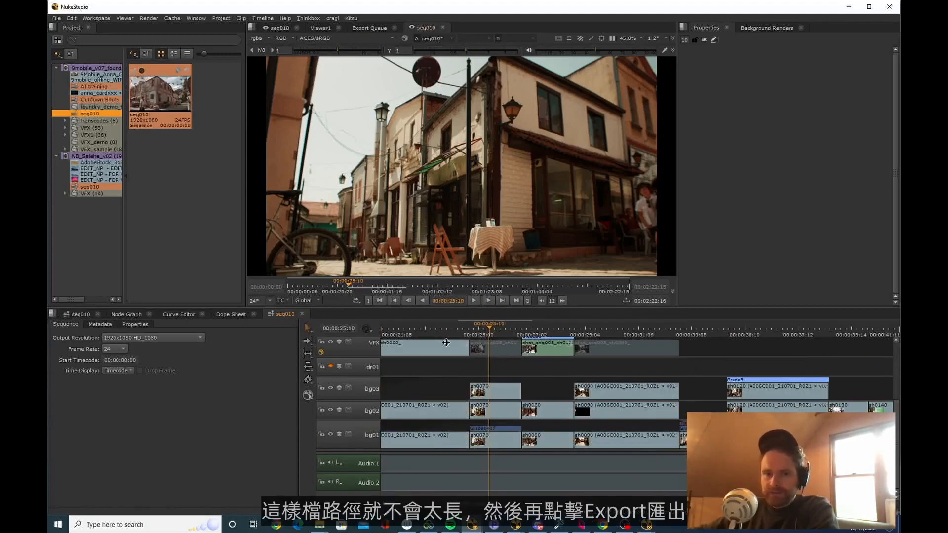
Select the stacked sh0070 clips on tracks bg01 to bg03 and open their export settings with the Prism Shot Exporter v1.3 preset
{"action": "key", "text": "ctrl+a"}
{"action": "left_click_drag", "start_coordinate": [508, 373], "coordinate": [491, 442]}
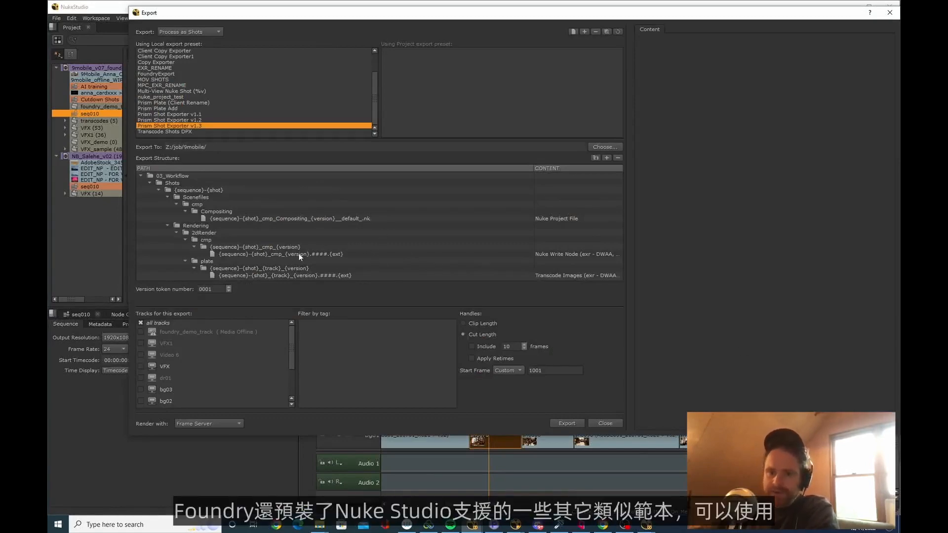
{"action": "mouse_move", "coordinate": [300, 256]}
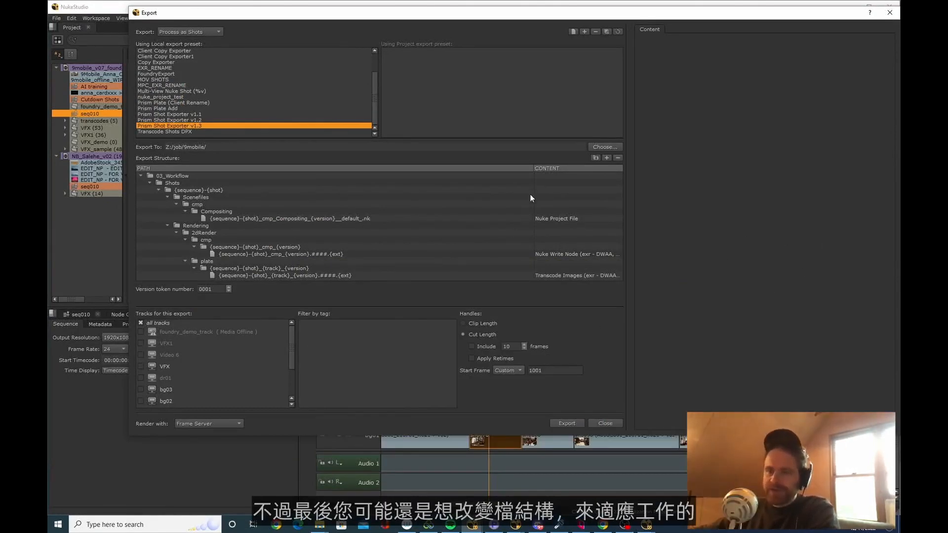
{"action": "mouse_move", "coordinate": [361, 263]}
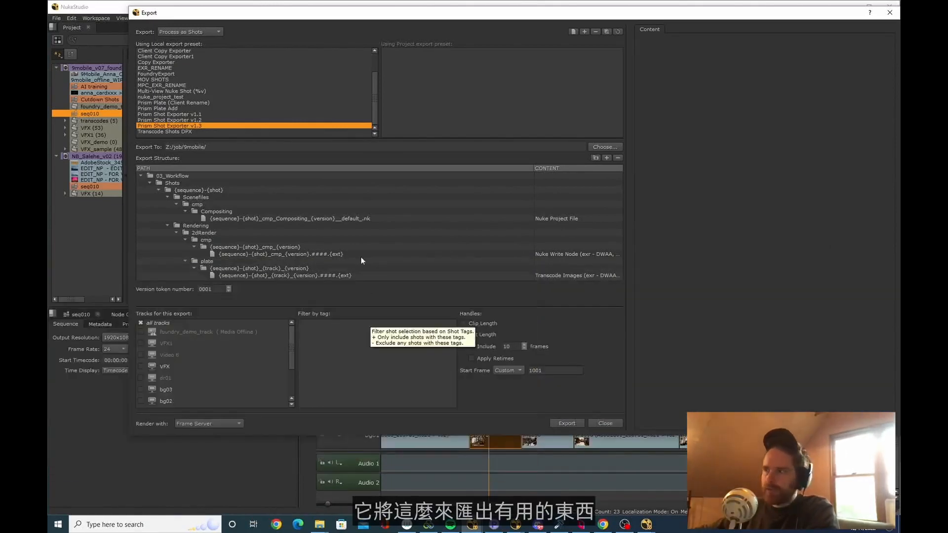
Examine the plate Transcode Images path, the version token number and the Nuke Project File entry in the export structure
{"action": "left_click", "coordinate": [280, 275]}
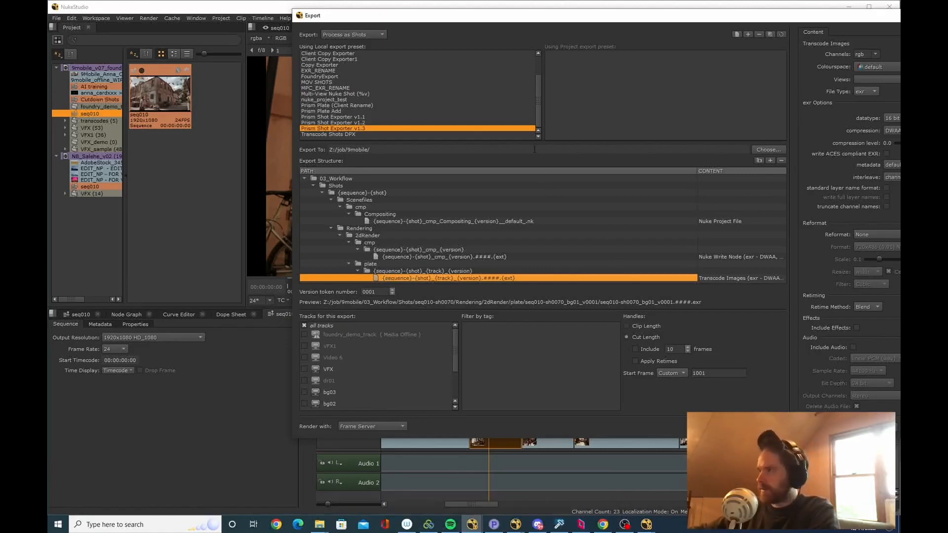
{"action": "left_click_drag", "start_coordinate": [494, 15], "coordinate": [719, 30]}
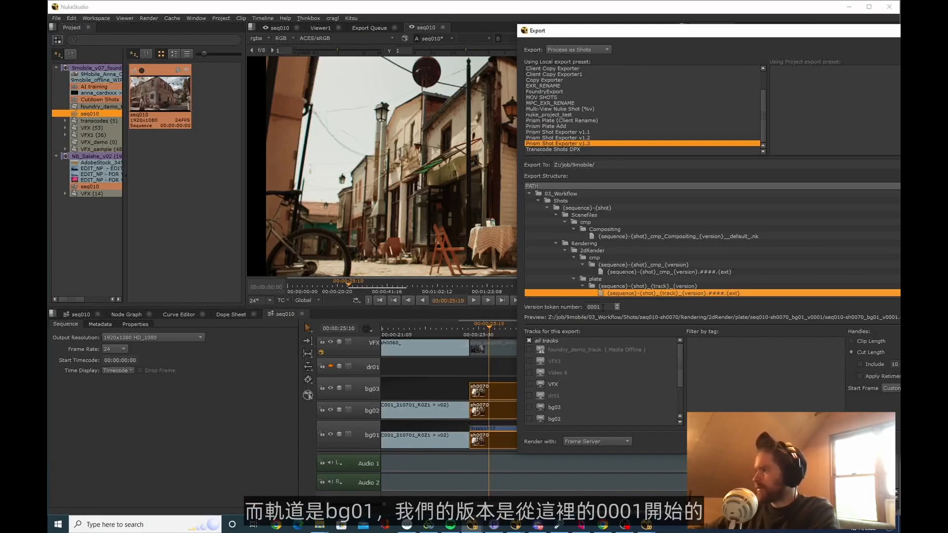
{"action": "double_click", "coordinate": [604, 307]}
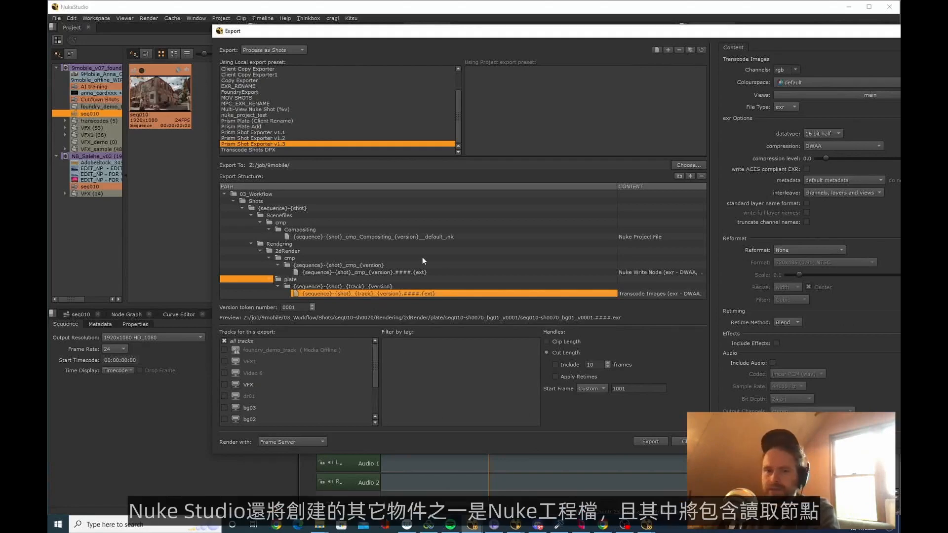
{"action": "left_click", "coordinate": [428, 236]}
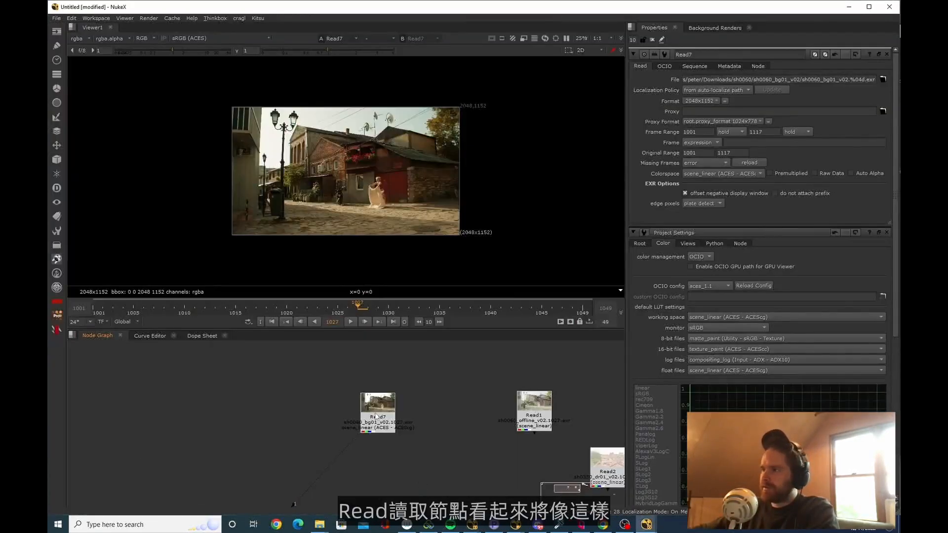
Switch to NukeX to inspect the sh0060_bg01 Read node in the node graph, and return to the Nuke Studio export settings
{"action": "left_click_drag", "start_coordinate": [375, 413], "coordinate": [382, 415]}
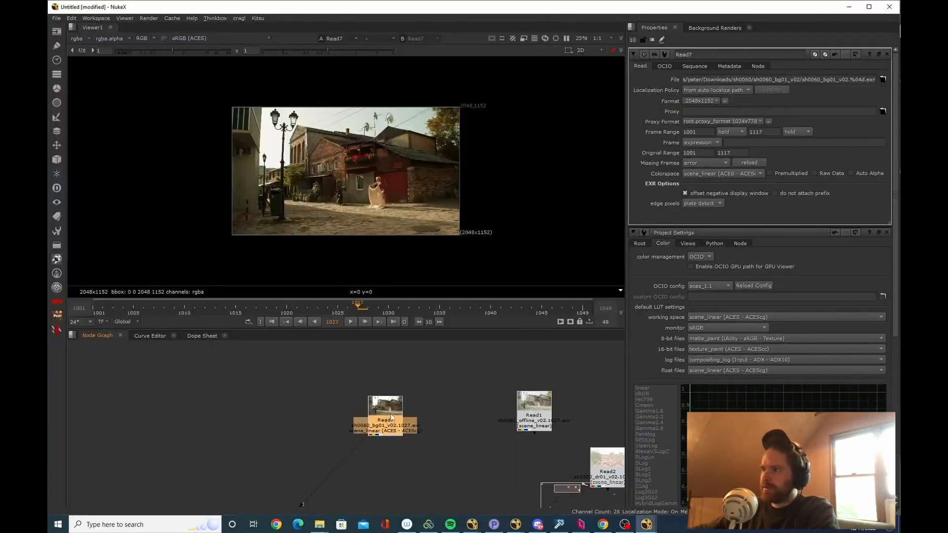
{"action": "left_click", "coordinate": [347, 386]}
{"action": "scroll", "coordinate": [348, 187], "scroll_direction": "up", "scroll_amount": 3}
{"action": "scroll", "coordinate": [368, 180], "scroll_direction": "down", "scroll_amount": 1}
{"action": "middle_click_drag", "start_coordinate": [390, 165], "coordinate": [418, 179]}
{"action": "key", "text": "alt+Tab"}
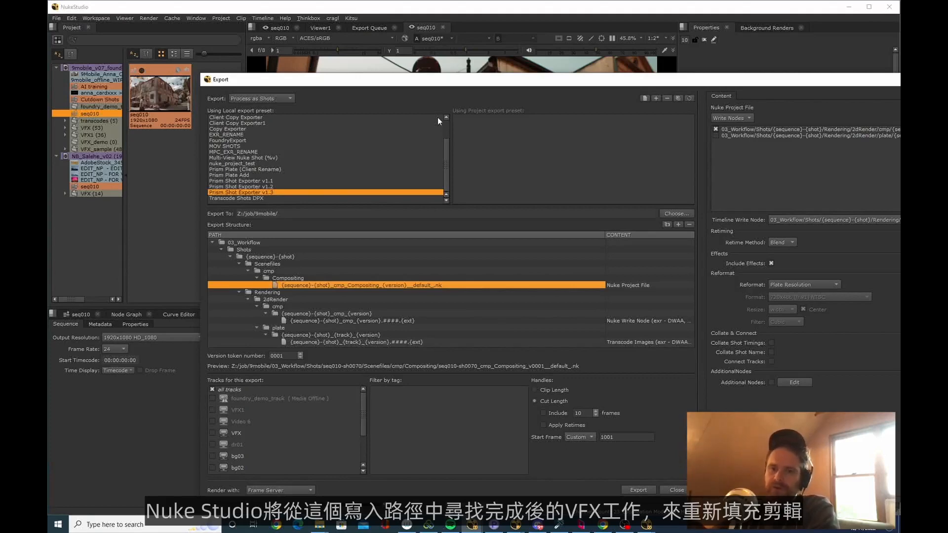
Examine the output paths and naming tokens of the Nuke Project File and Nuke Write Node entries
{"action": "double_click", "coordinate": [330, 284]}
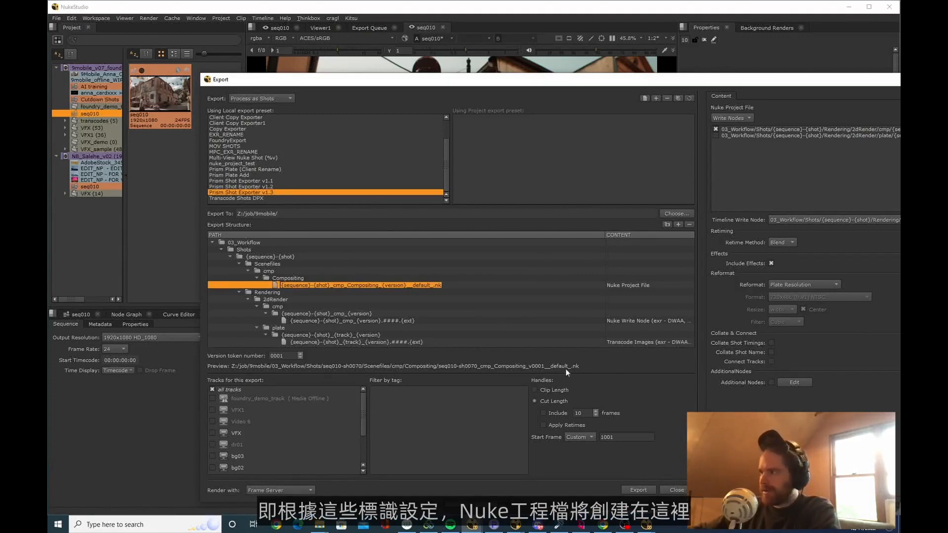
{"action": "left_click", "coordinate": [336, 321]}
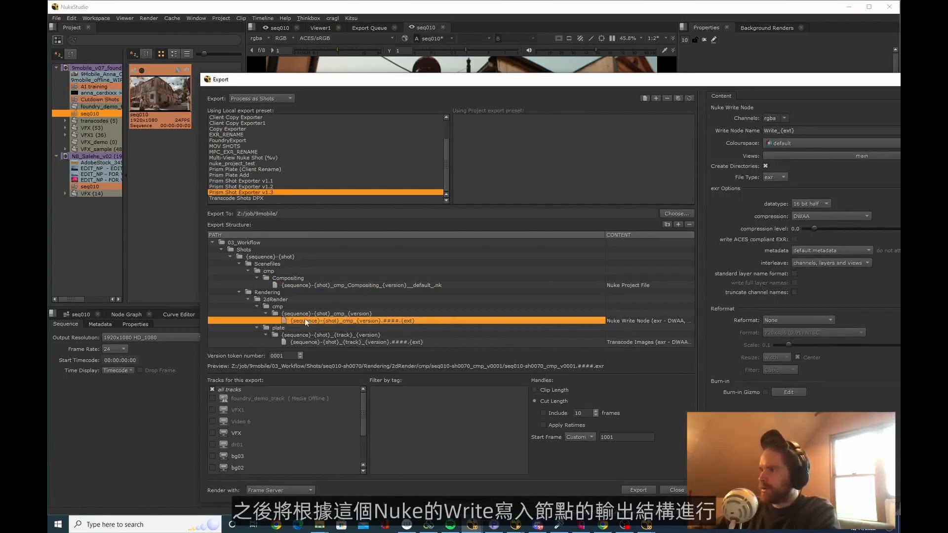
{"action": "left_click", "coordinate": [641, 322]}
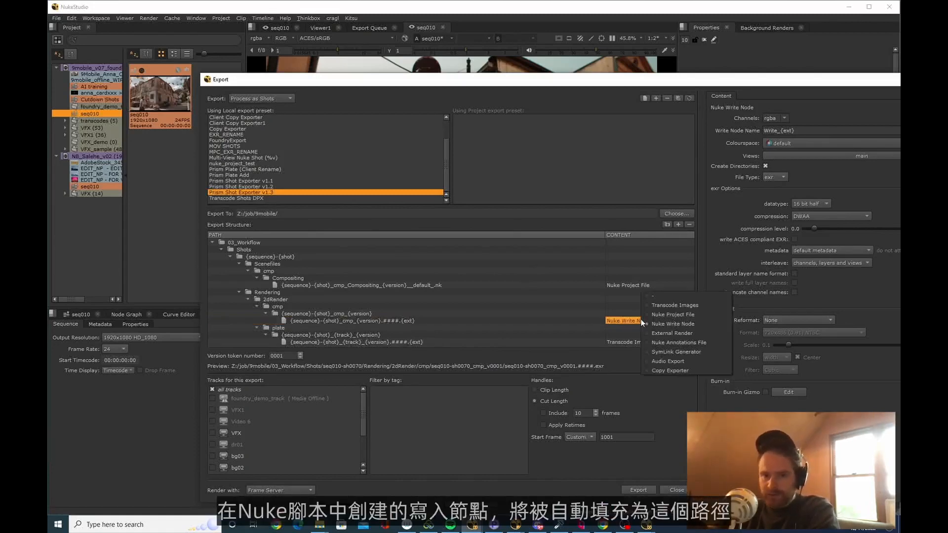
{"action": "left_click", "coordinate": [370, 317]}
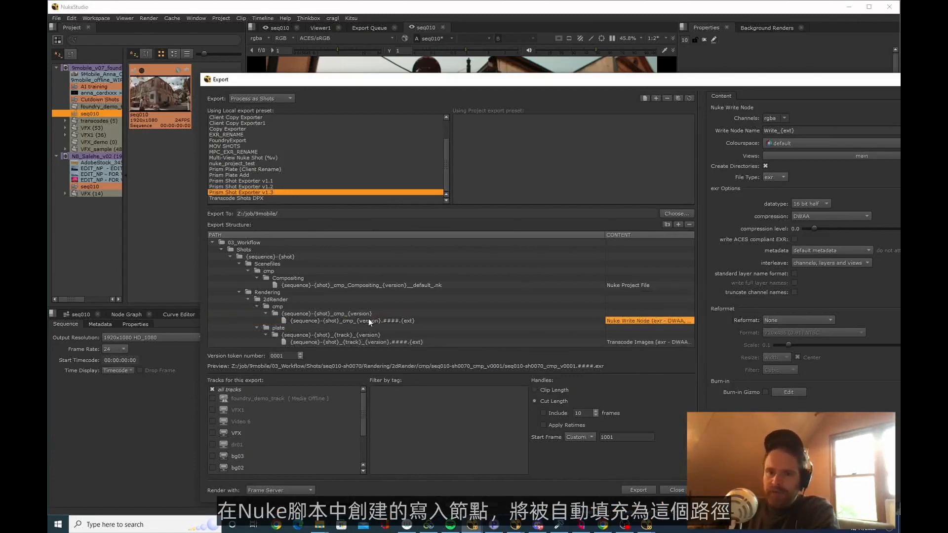
{"action": "left_click", "coordinate": [369, 318]}
{"action": "mouse_move", "coordinate": [464, 323]}
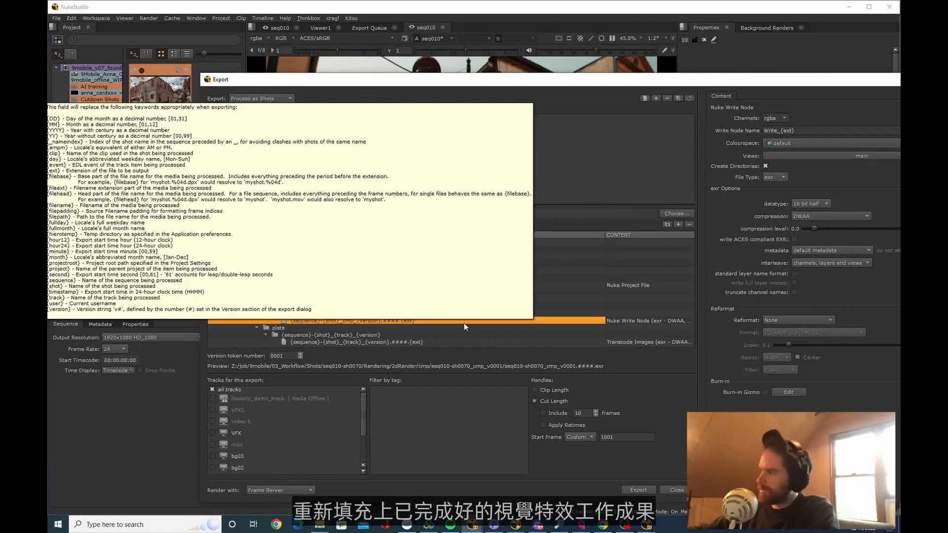
Export the selected sh0070 shots and look through the shot folders in 03_Workflow\Shots in File Explorer
{"action": "left_click", "coordinate": [637, 491]}
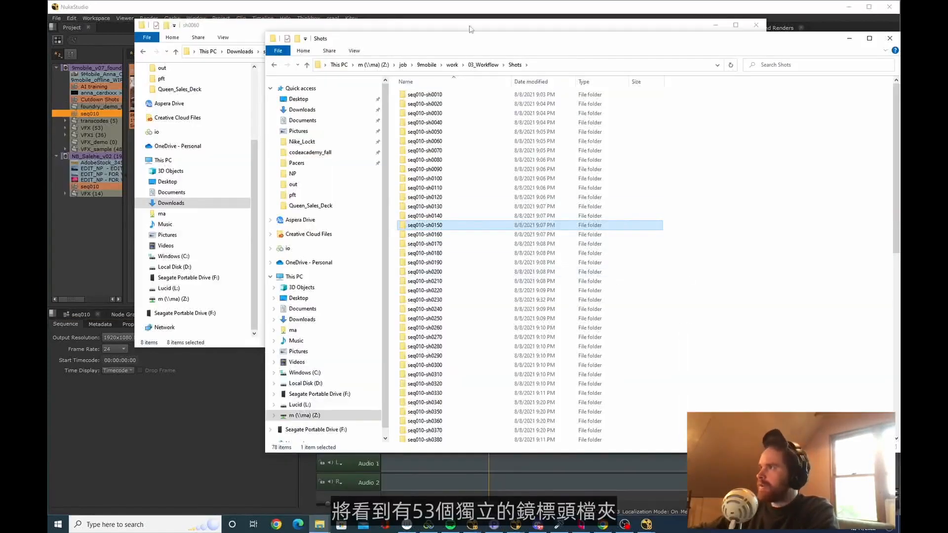
{"action": "scroll", "coordinate": [460, 184], "scroll_direction": "down", "scroll_amount": 4}
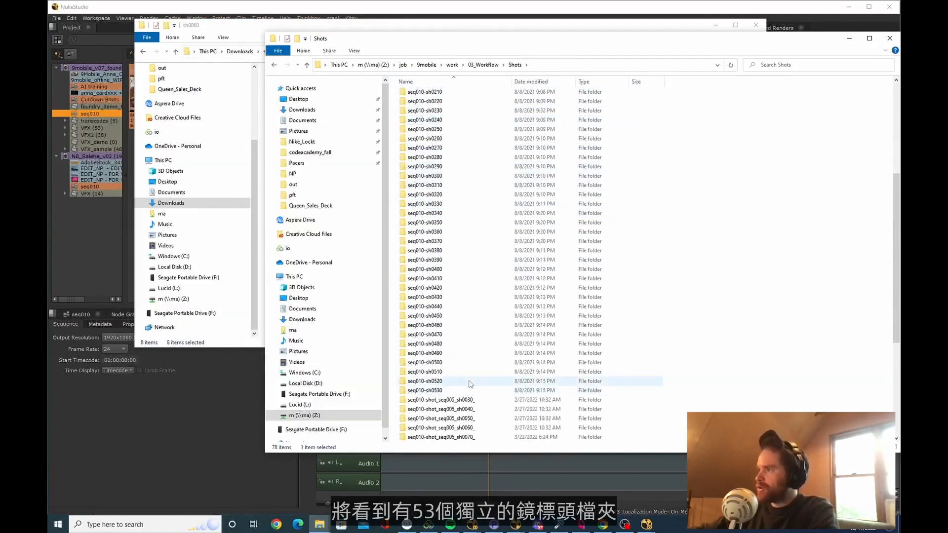
{"action": "scroll", "coordinate": [469, 390], "scroll_direction": "up", "scroll_amount": 4}
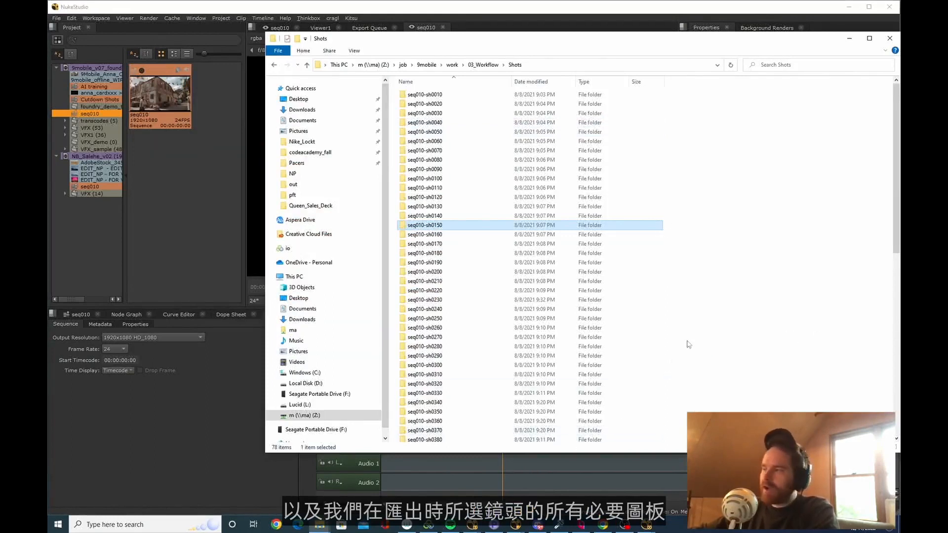
Open the seq010-sh0070 plate folder's v03 version and highlight the sh0070 background plate folders
{"action": "double_click", "coordinate": [481, 150]}
{"action": "double_click", "coordinate": [428, 104]}
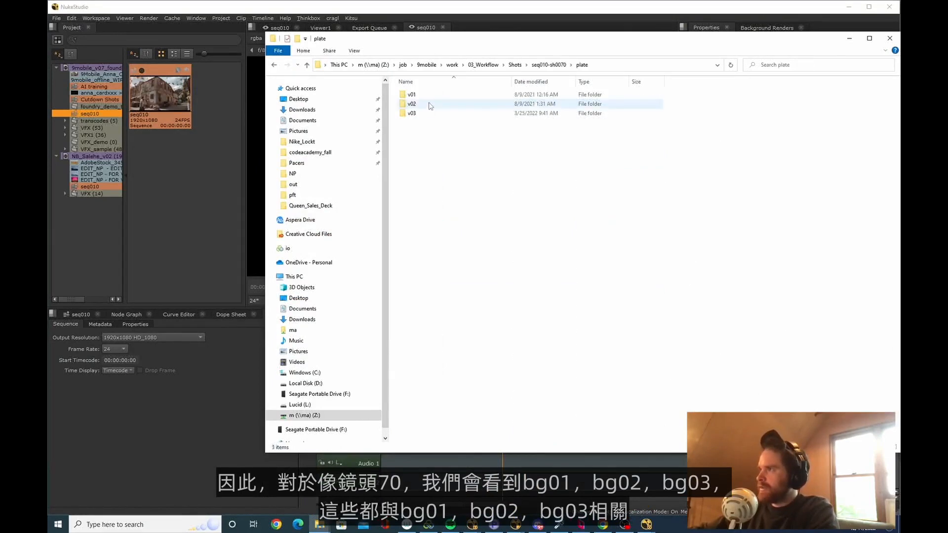
{"action": "double_click", "coordinate": [428, 113]}
{"action": "left_click", "coordinate": [454, 104]}
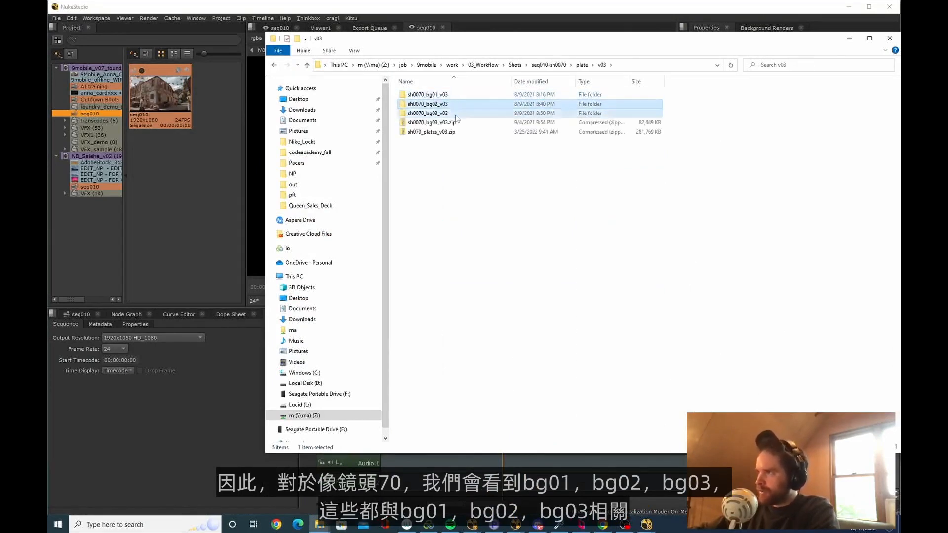
{"action": "left_click", "coordinate": [452, 115]}
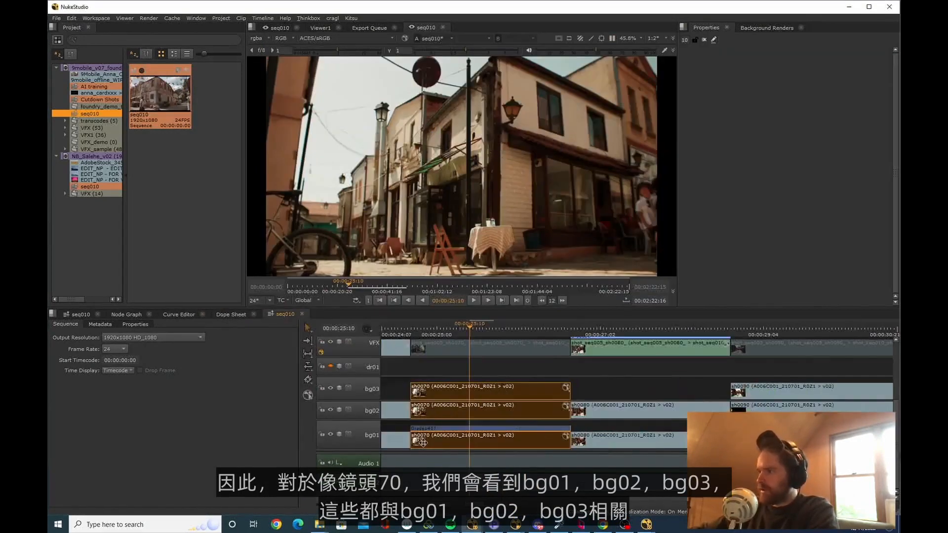
Switch to NukeX, import all the sh0070 files from the Downloads folder into the node graph and view the sh0070_bg02 plate
{"action": "key", "text": "alt+Tab"}
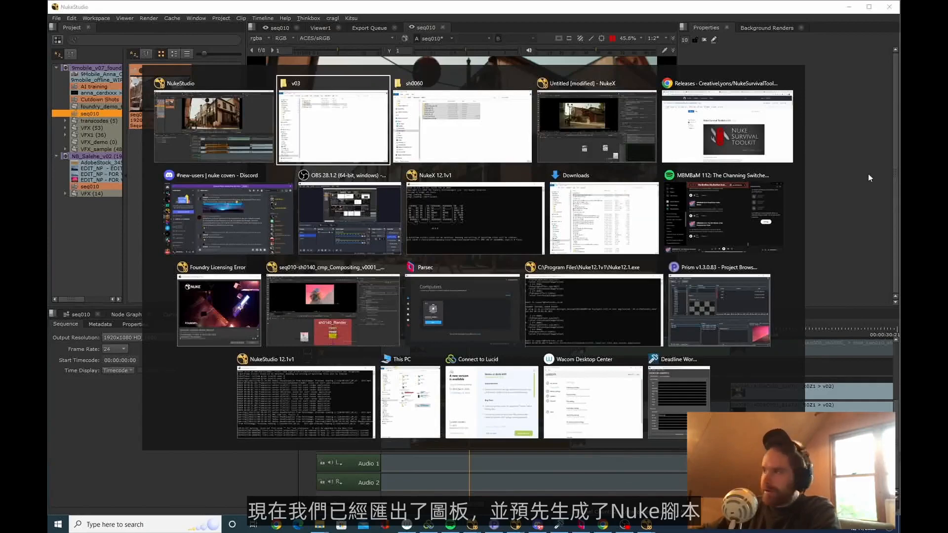
{"action": "left_click", "coordinate": [616, 117]}
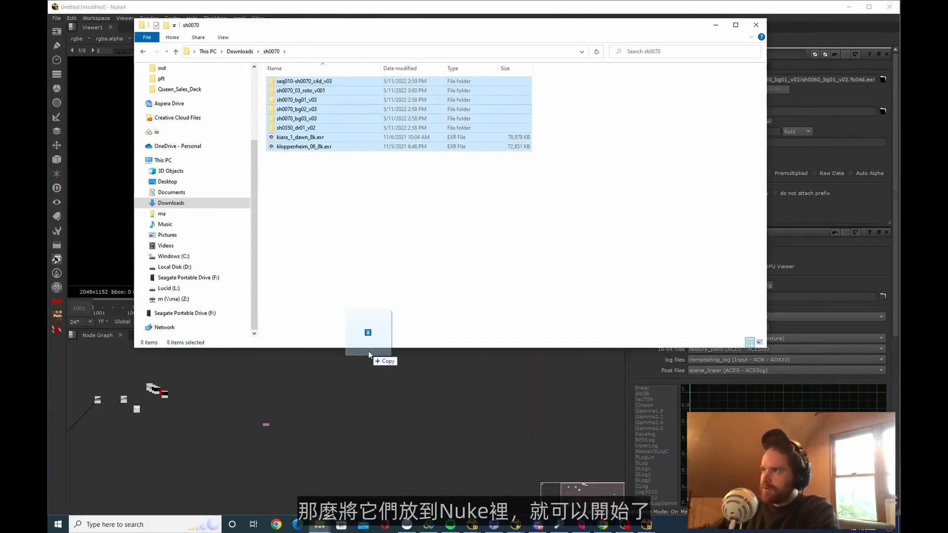
{"action": "left_click_drag", "start_coordinate": [369, 351], "coordinate": [260, 393]}
{"action": "scroll", "coordinate": [267, 397], "scroll_direction": "up", "scroll_amount": 8}
{"action": "left_click", "coordinate": [364, 456]}
{"action": "left_click_drag", "start_coordinate": [335, 419], "coordinate": [462, 378]}
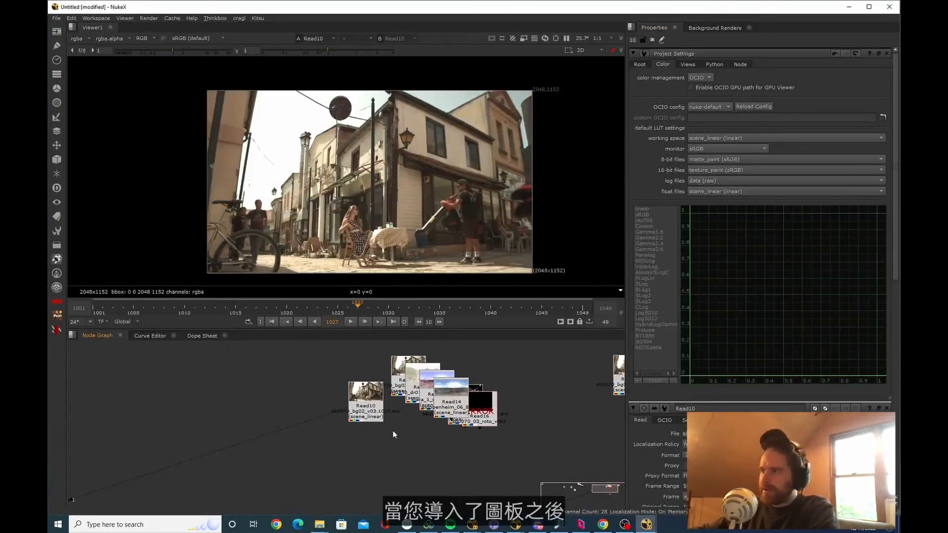
Enlarge the viewer to fill the window and inspect the colours of the sh0070_bg02 plate
{"action": "key", "text": "space"}
{"action": "scroll", "coordinate": [608, 305], "scroll_direction": "up", "scroll_amount": 4}
{"action": "scroll", "coordinate": [609, 305], "scroll_direction": "down", "scroll_amount": 1}
{"action": "middle_click_drag", "start_coordinate": [380, 406], "coordinate": [552, 324]}
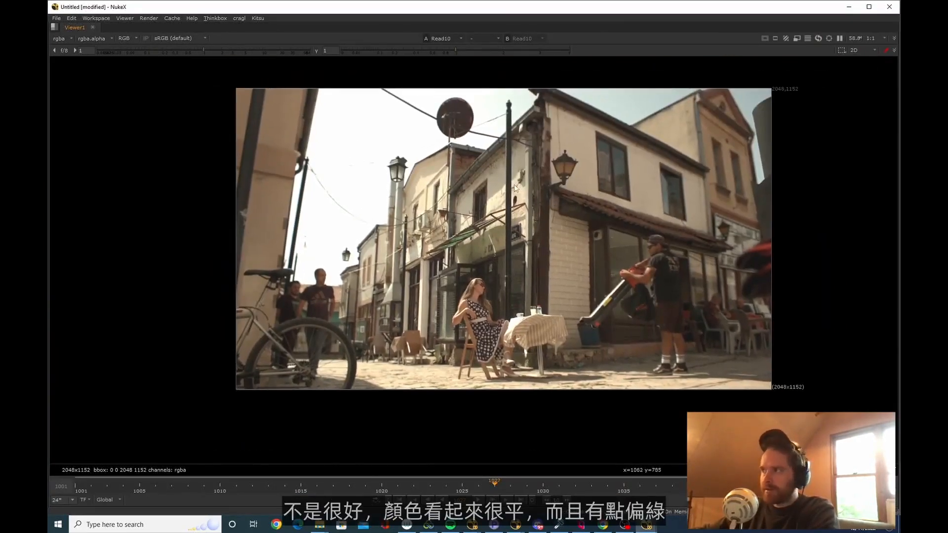
Restore the full workspace layout and open the settings of the Read node for the sh0070_bg02 plate
{"action": "key", "text": "space"}
{"action": "scroll", "coordinate": [515, 188], "scroll_direction": "down", "scroll_amount": 1}
{"action": "middle_click_drag", "start_coordinate": [514, 188], "coordinate": [491, 201]}
{"action": "double_click", "coordinate": [332, 415]}
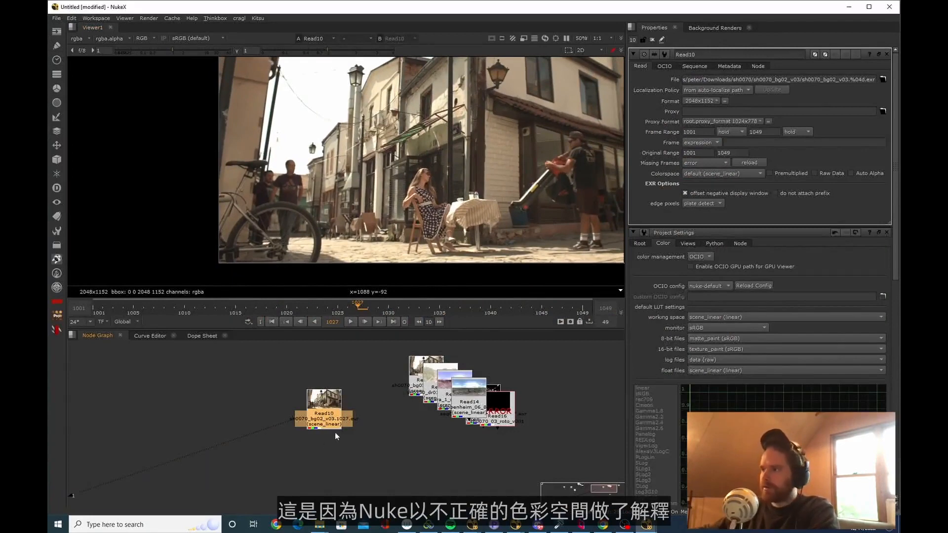
In the project settings, use OCIO color management with the aces_1.1 config
{"action": "left_click", "coordinate": [348, 450]}
{"action": "key", "text": "s"}
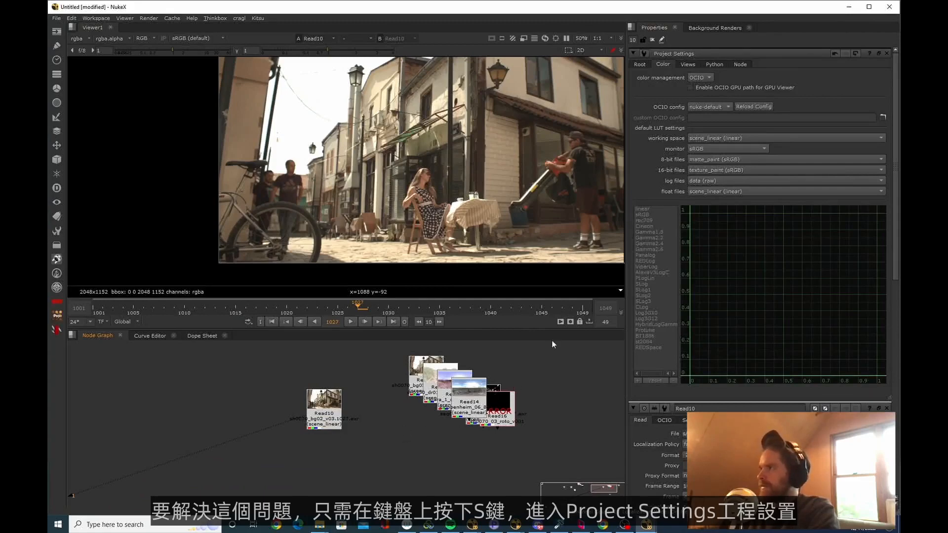
{"action": "left_click", "coordinate": [696, 78]}
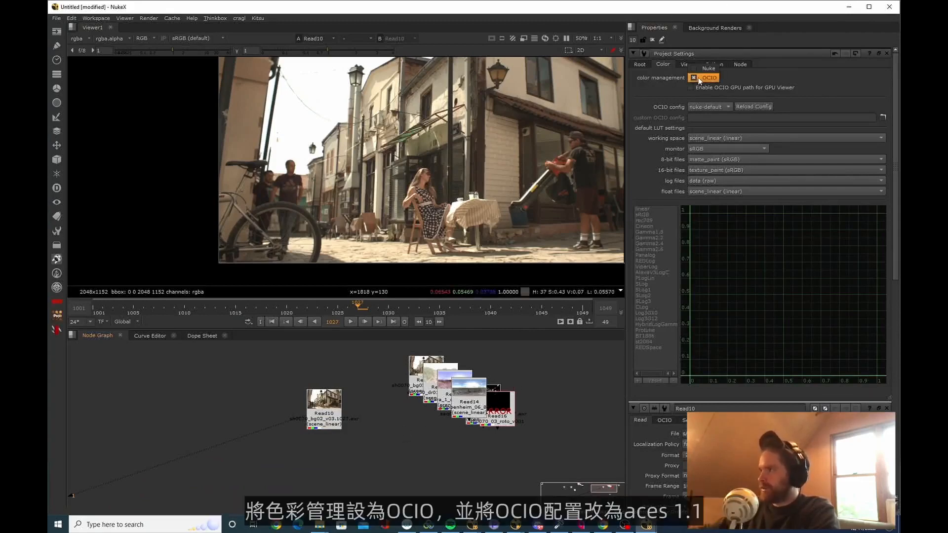
{"action": "left_click", "coordinate": [734, 77]}
{"action": "left_click", "coordinate": [728, 108]}
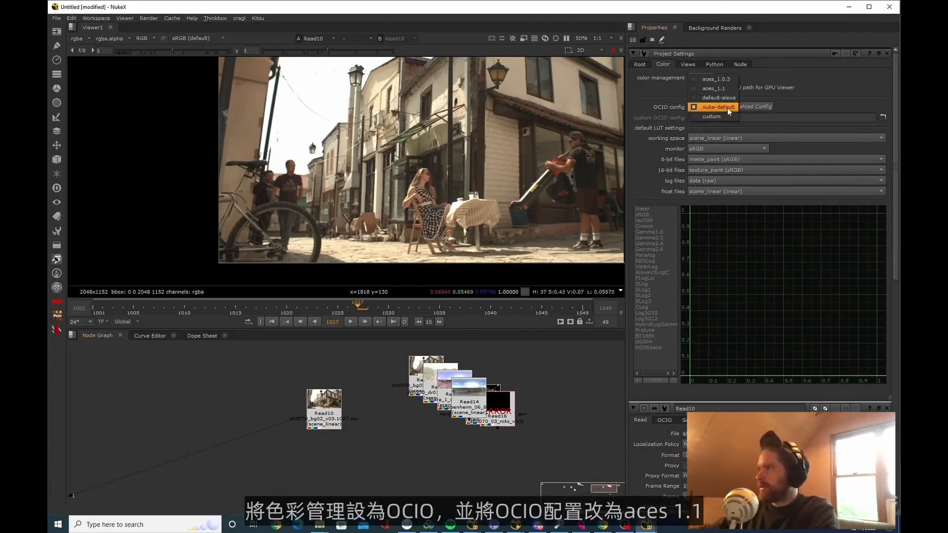
{"action": "left_click", "coordinate": [722, 87]}
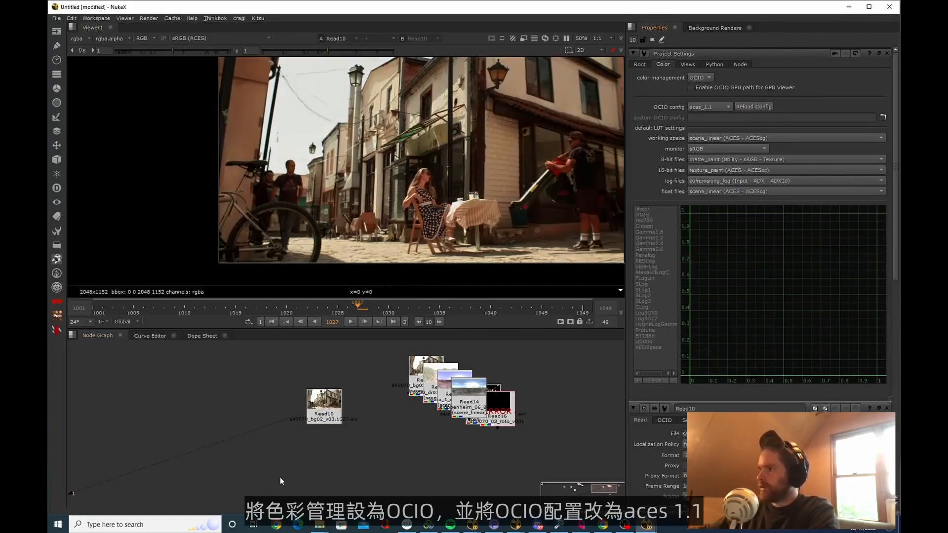
Open the sh0070_bg02 Read node's settings and check its colorspace options, keeping default (scene_linear)
{"action": "middle_click_drag", "start_coordinate": [280, 478], "coordinate": [315, 486]}
{"action": "double_click", "coordinate": [356, 424]}
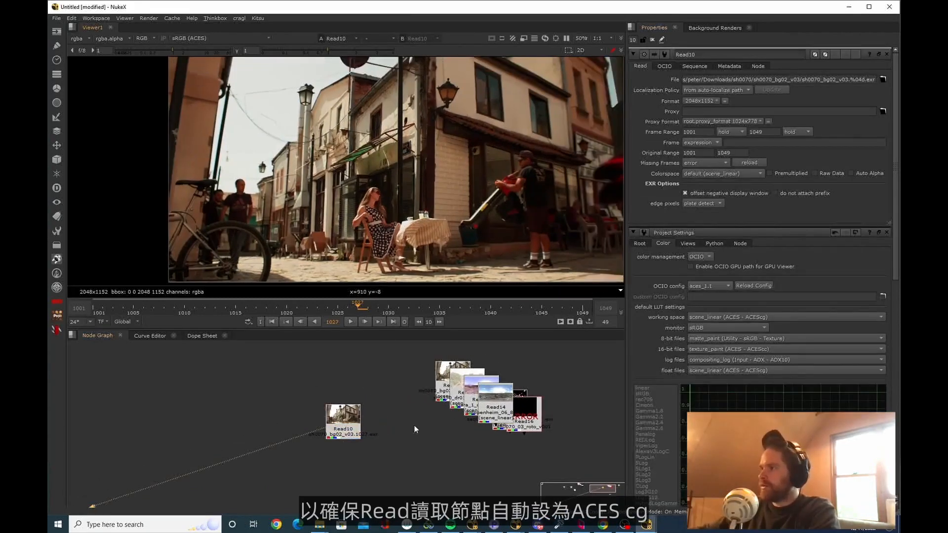
{"action": "double_click", "coordinate": [358, 425]}
{"action": "middle_click_drag", "start_coordinate": [403, 434], "coordinate": [402, 440]}
{"action": "left_click", "coordinate": [714, 174]}
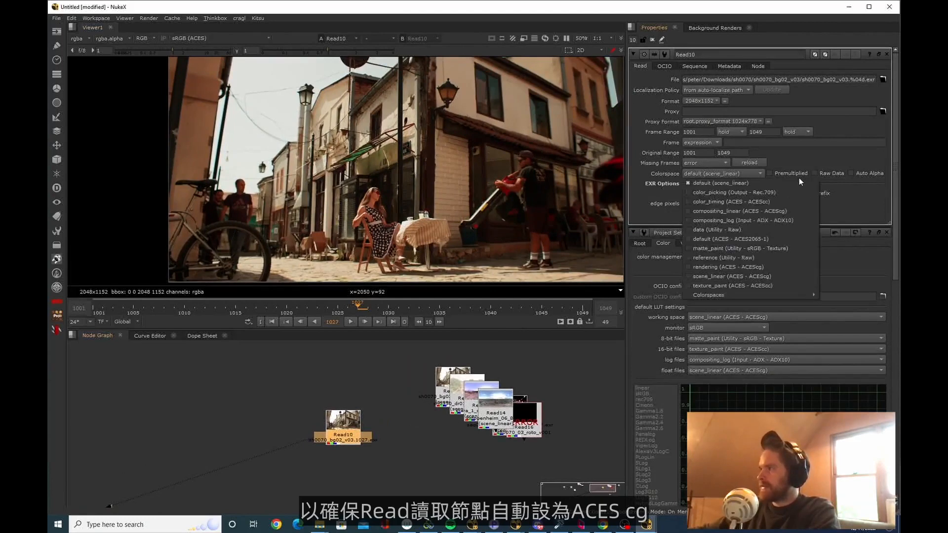
{"action": "left_click", "coordinate": [770, 183]}
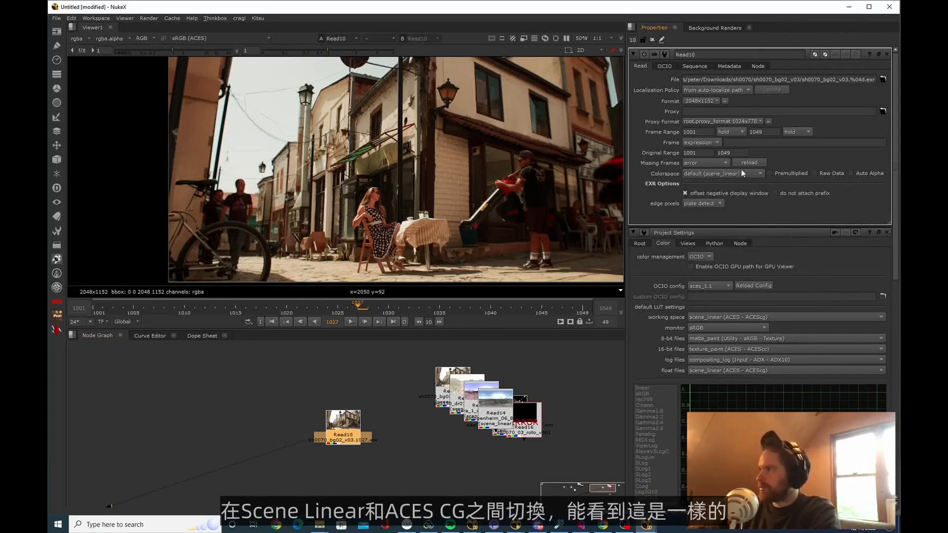
Compare the sh0070_bg02 plate in the rendering (ACES - ACEScg) colorspace and return it to default (scene_linear)
{"action": "left_click", "coordinate": [740, 170]}
{"action": "left_click", "coordinate": [778, 266]}
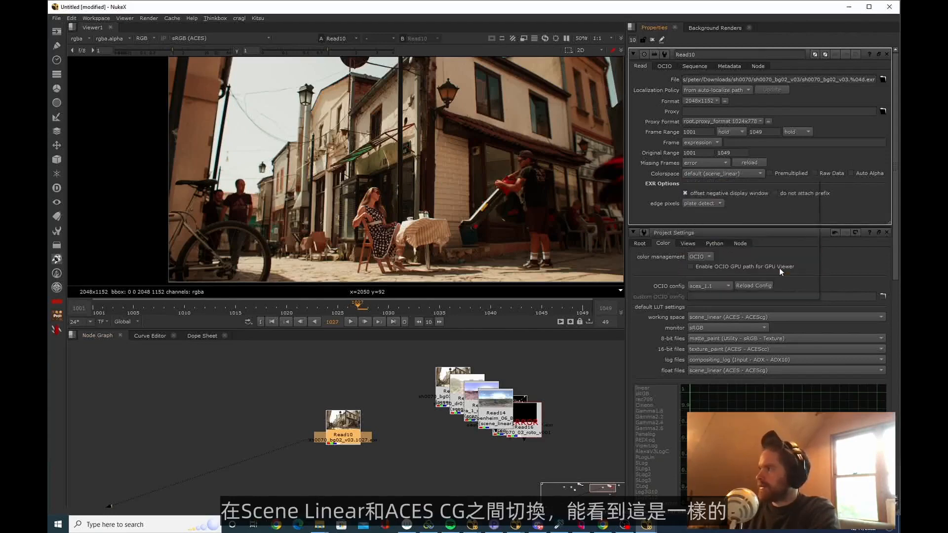
{"action": "left_click", "coordinate": [751, 171]}
{"action": "left_click", "coordinate": [736, 184]}
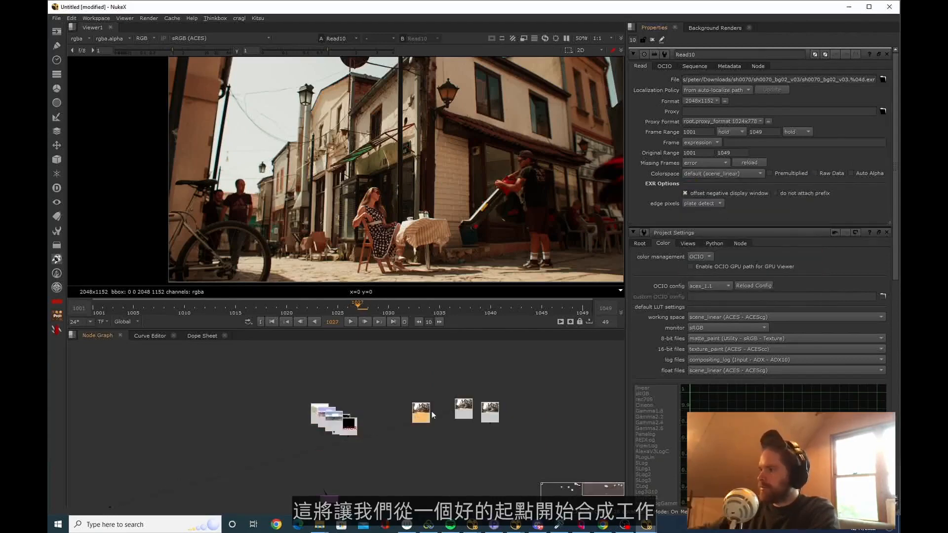
View the neighbouring sh0070 background plates one after another to compare them
{"action": "key", "text": "1"}
{"action": "left_click_drag", "start_coordinate": [432, 414], "coordinate": [451, 407]}
{"action": "left_click", "coordinate": [467, 407]}
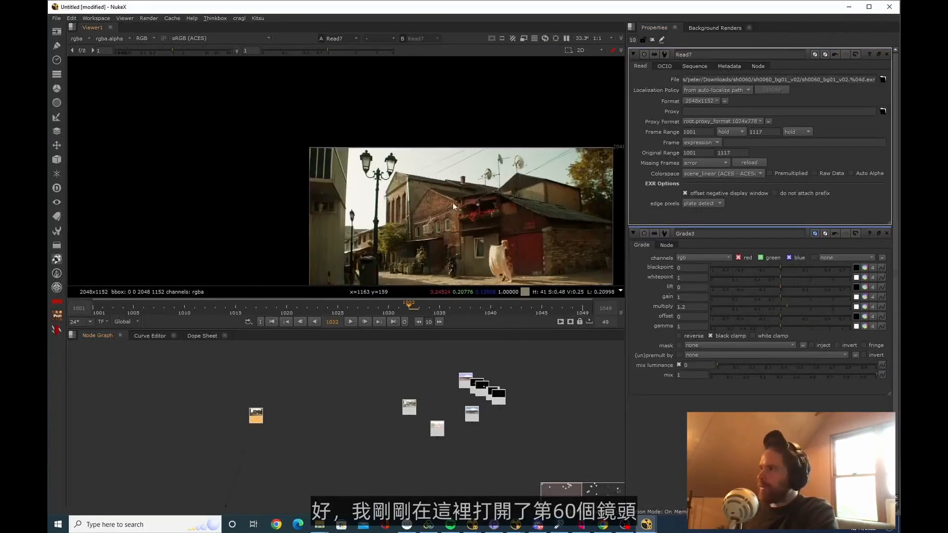
{"action": "scroll", "coordinate": [453, 206], "scroll_direction": "up", "scroll_amount": 3}
{"action": "middle_click_drag", "start_coordinate": [453, 206], "coordinate": [465, 179]}
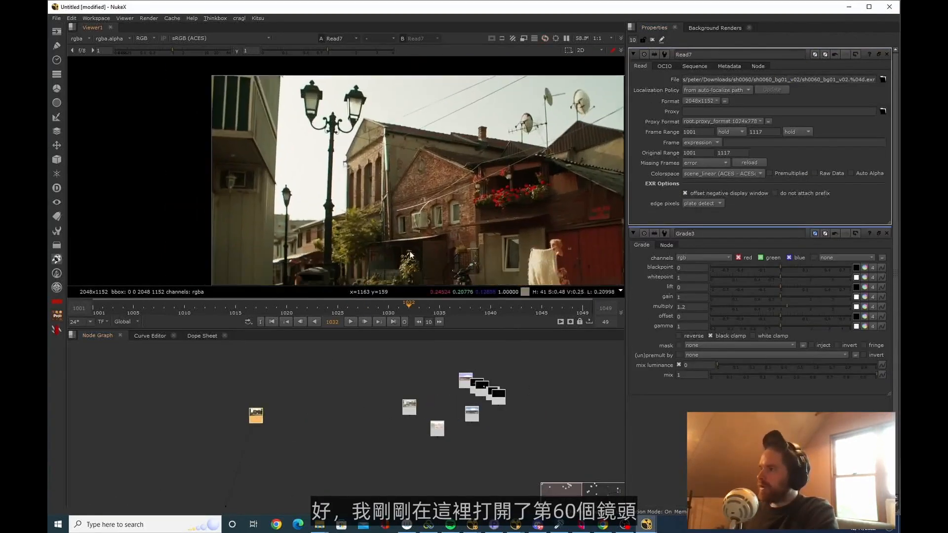
View the sh0060_bg02 plate, scrub through its frames, and compare it with the sh0060_bg01 plate
{"action": "scroll", "coordinate": [248, 441], "scroll_direction": "up", "scroll_amount": 5}
{"action": "middle_click_drag", "start_coordinate": [248, 440], "coordinate": [260, 464]}
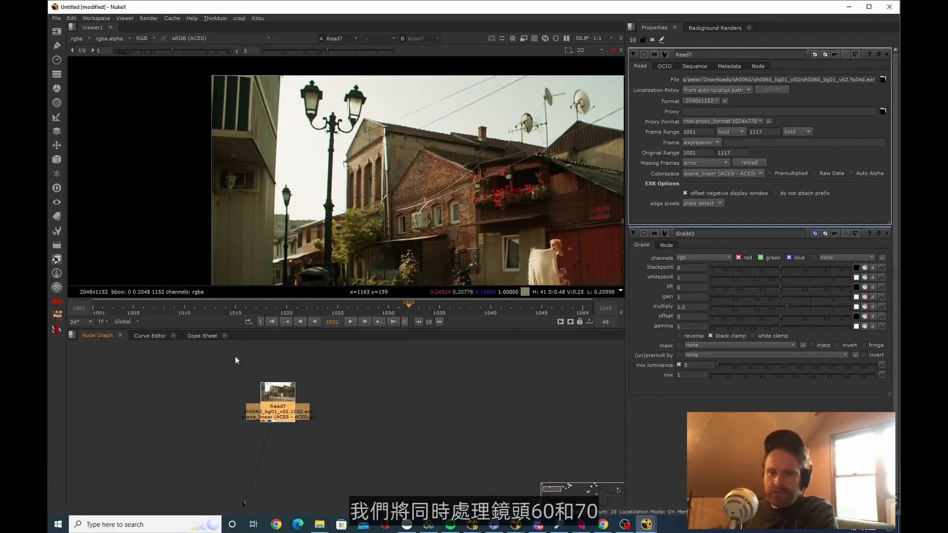
{"action": "middle_click_drag", "start_coordinate": [290, 426], "coordinate": [295, 438]}
{"action": "left_click", "coordinate": [315, 438]}
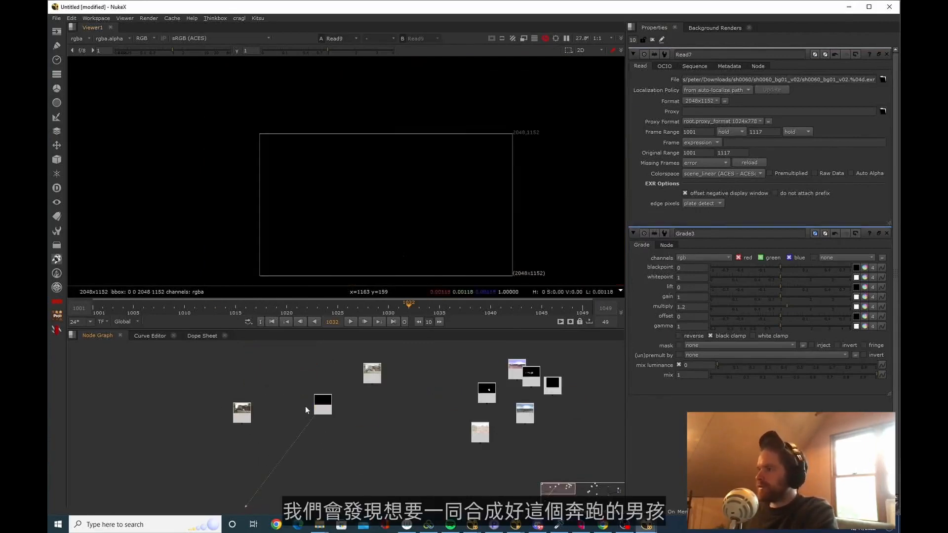
{"action": "double_click", "coordinate": [323, 404]}
{"action": "key", "text": "1"}
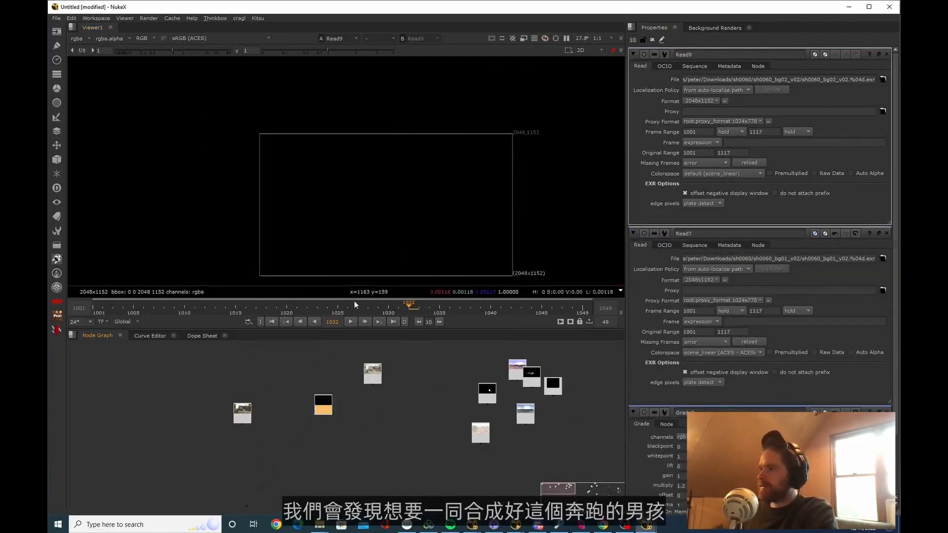
{"action": "left_click_drag", "start_coordinate": [286, 306], "coordinate": [359, 306]}
{"action": "left_click", "coordinate": [242, 418]}
{"action": "key", "text": "1"}
{"action": "left_click", "coordinate": [284, 361]}
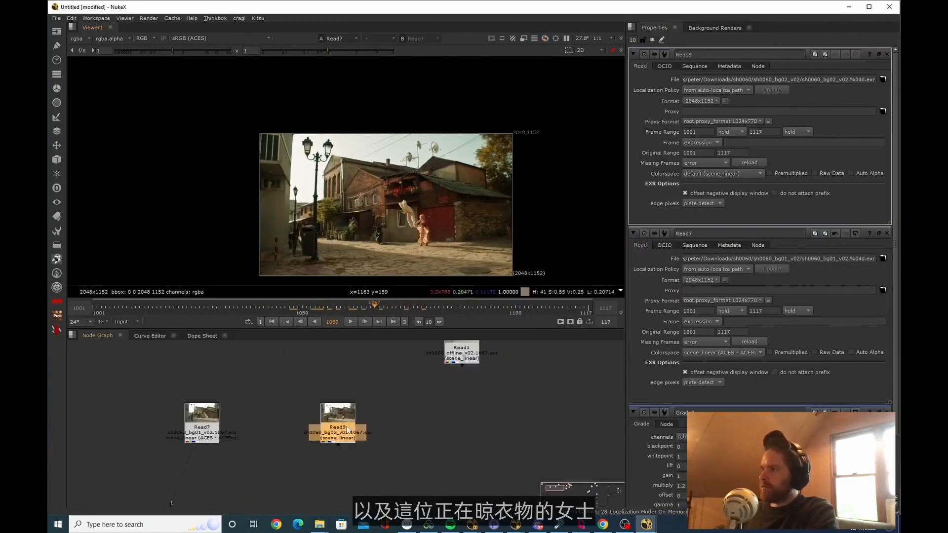
Merge the sh0060_bg01 plate with the sh0060_bg02 plate and set the merge operation to plus
{"action": "left_click_drag", "start_coordinate": [347, 430], "coordinate": [346, 429]}
{"action": "left_click_drag", "start_coordinate": [280, 472], "coordinate": [200, 430]}
{"action": "left_click_drag", "start_coordinate": [347, 306], "coordinate": [328, 312]}
{"action": "left_click_drag", "start_coordinate": [381, 461], "coordinate": [243, 370]}
{"action": "key", "text": "1"}
{"action": "mouse_move", "coordinate": [327, 307]}
{"action": "left_mouse_down"}
{"action": "mouse_move", "coordinate": [298, 308]}
{"action": "mouse_move", "coordinate": [352, 327]}
{"action": "mouse_move", "coordinate": [316, 301]}
{"action": "left_mouse_up"}
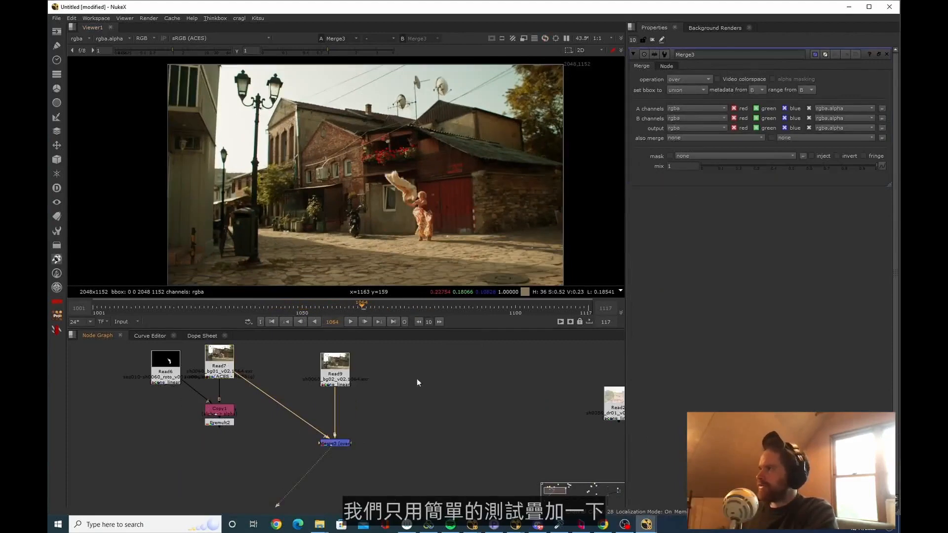
{"action": "left_click", "coordinate": [688, 79]}
{"action": "left_click", "coordinate": [694, 96]}
Play the merged sh0060 plates forward and backward to examine how the two backgrounds move against each other
{"action": "key", "text": "l"}
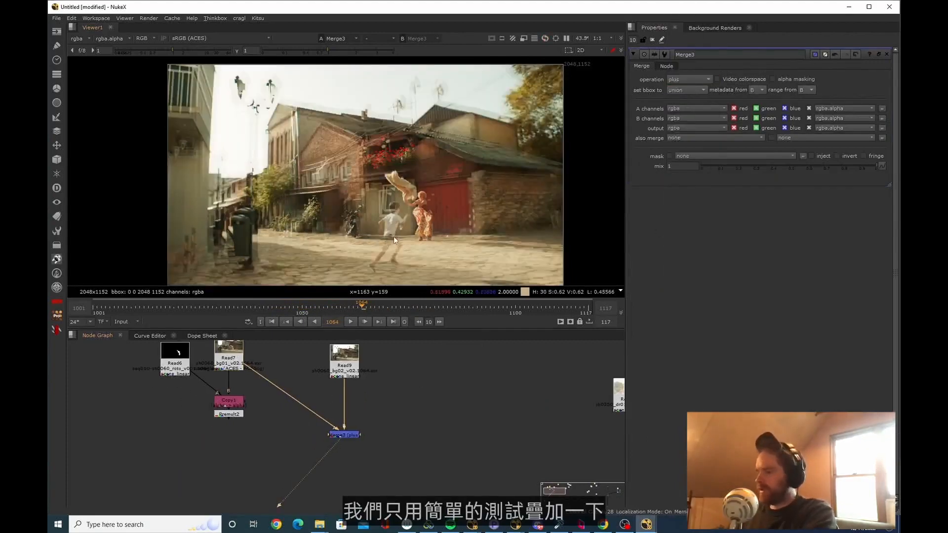
{"action": "key", "text": "l"}
{"action": "key", "text": "j"}
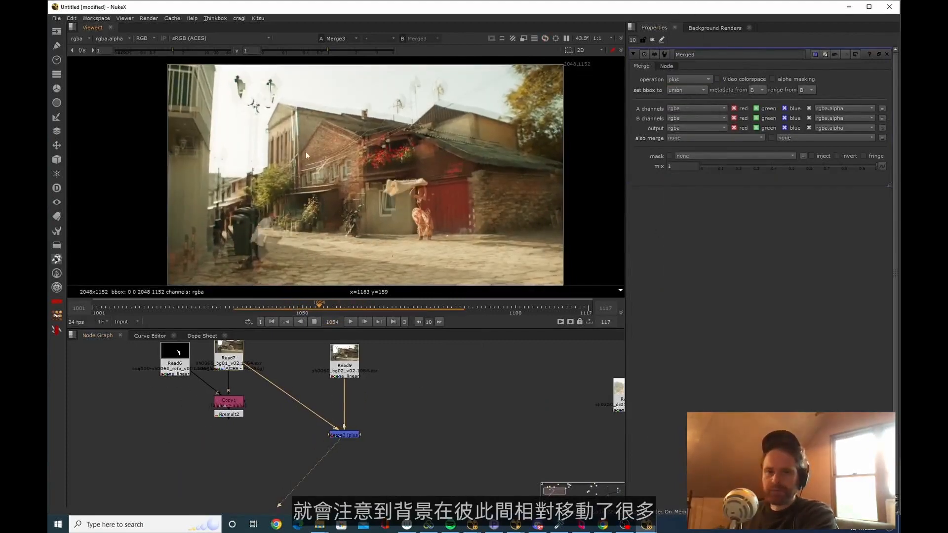
{"action": "key", "text": "l"}
{"action": "key", "text": "k"}
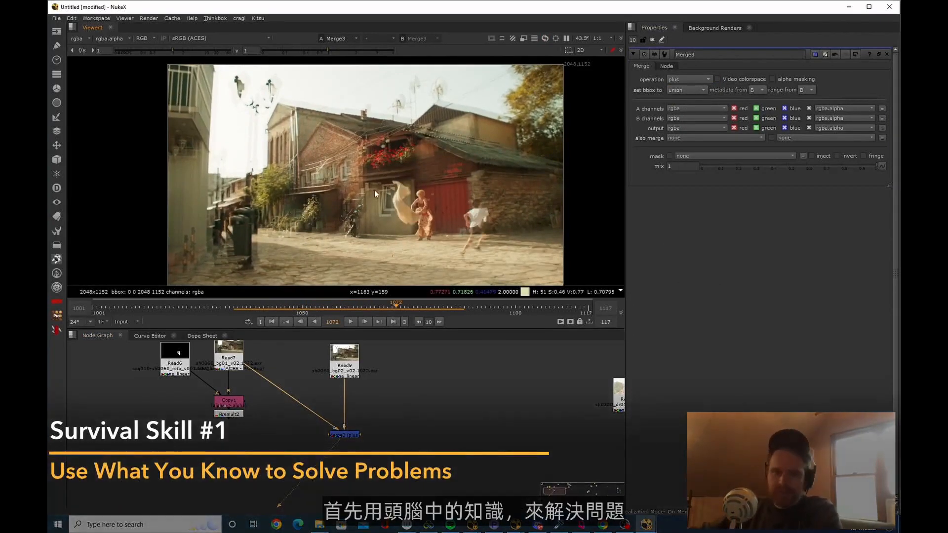
{"action": "middle_click_drag", "start_coordinate": [257, 379], "coordinate": [252, 393]}
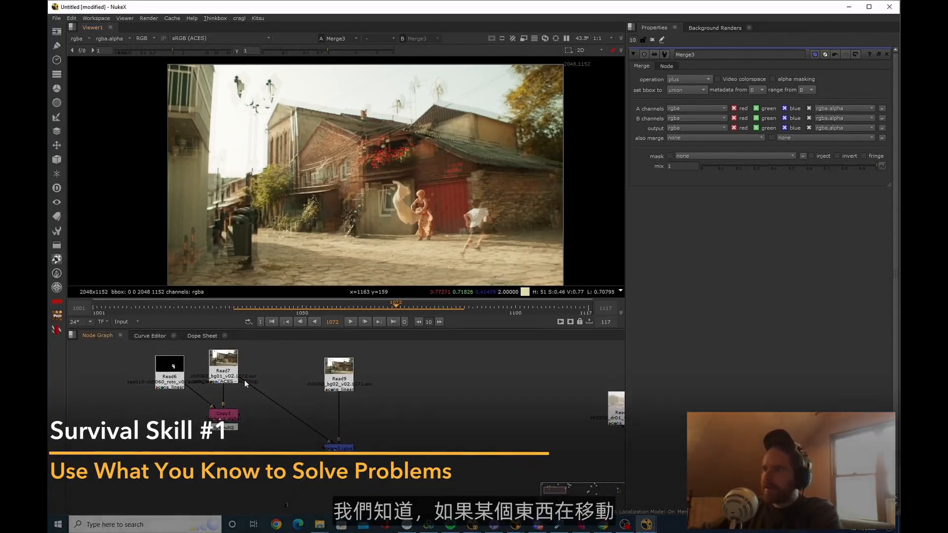
{"action": "left_click_drag", "start_coordinate": [240, 366], "coordinate": [244, 365]}
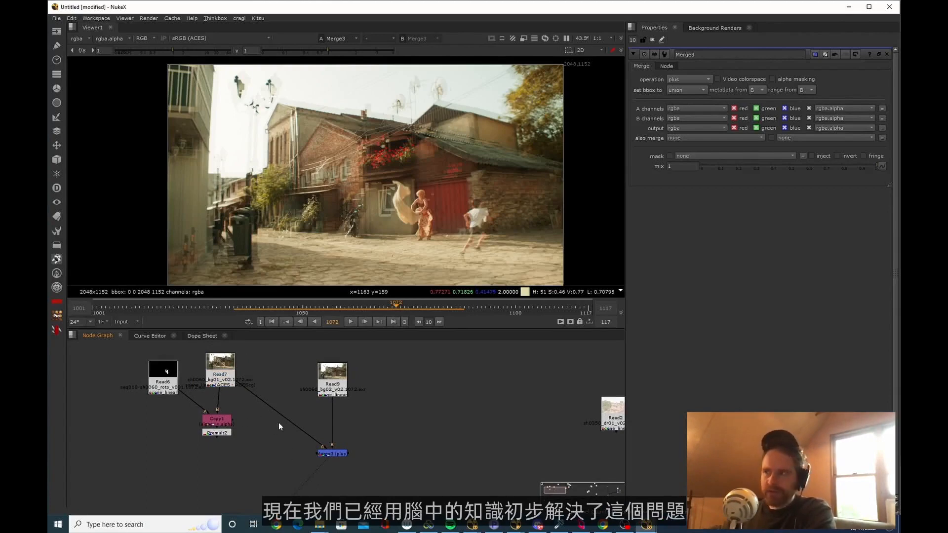
{"action": "left_click", "coordinate": [334, 454]}
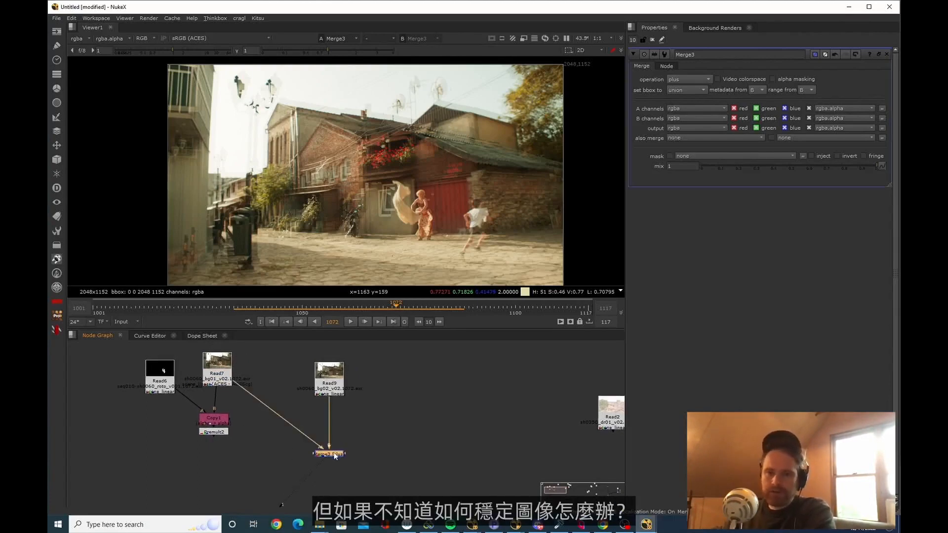
{"action": "left_click", "coordinate": [345, 450]}
{"action": "left_click_drag", "start_coordinate": [340, 453], "coordinate": [341, 467]}
{"action": "scroll", "coordinate": [359, 416], "scroll_direction": "up", "scroll_amount": 1}
{"action": "middle_click_drag", "start_coordinate": [360, 415], "coordinate": [309, 421]}
{"action": "left_click", "coordinate": [330, 430]}
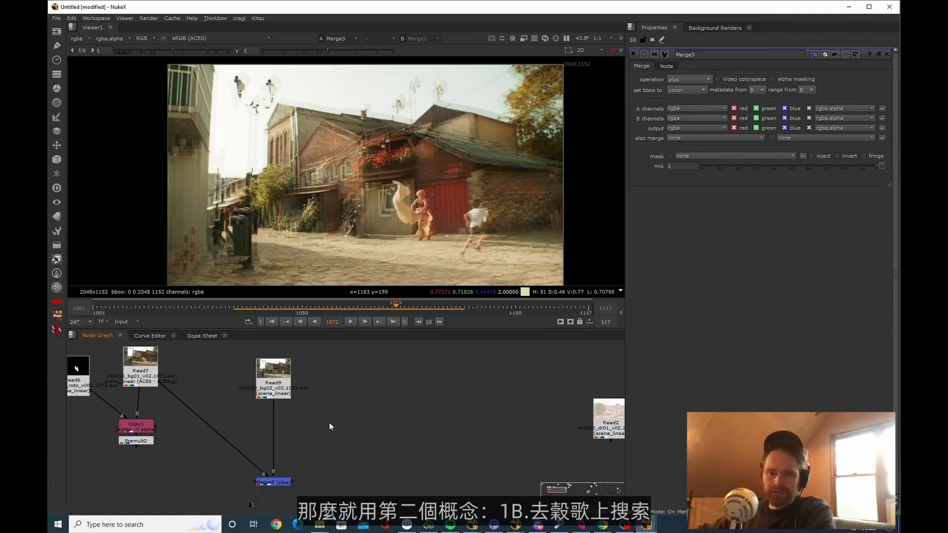
Switch to Chrome, search Google for "how to stabilize in nuke" and browse the results
{"action": "key", "text": "alt+Tab"}
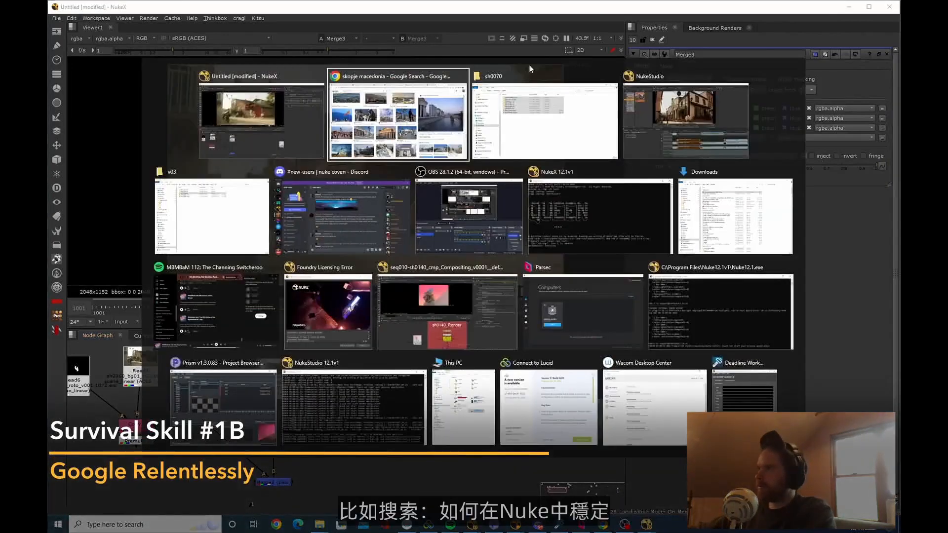
{"action": "key", "text": "ctrl+t"}
{"action": "type", "text": "how to stab"}
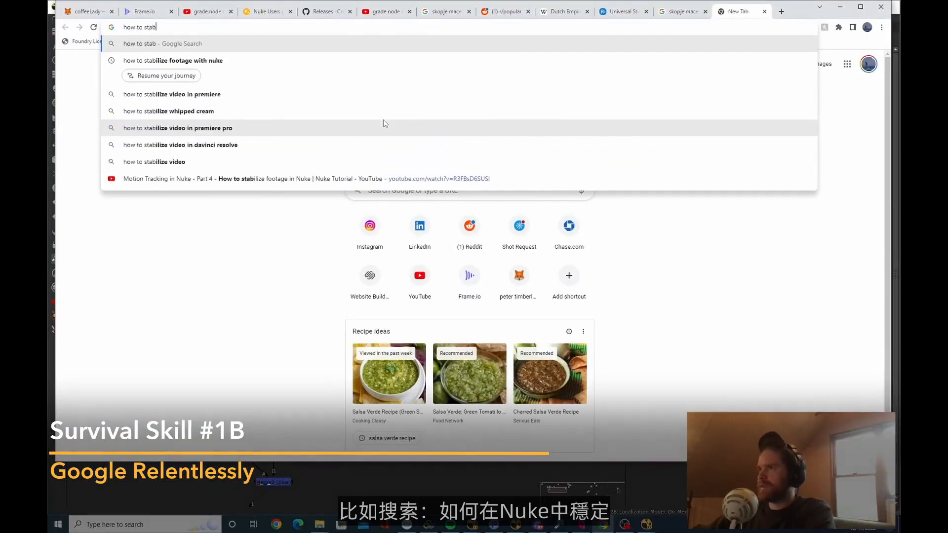
{"action": "type", "text": "ilize in"}
{"action": "left_click", "coordinate": [383, 125]}
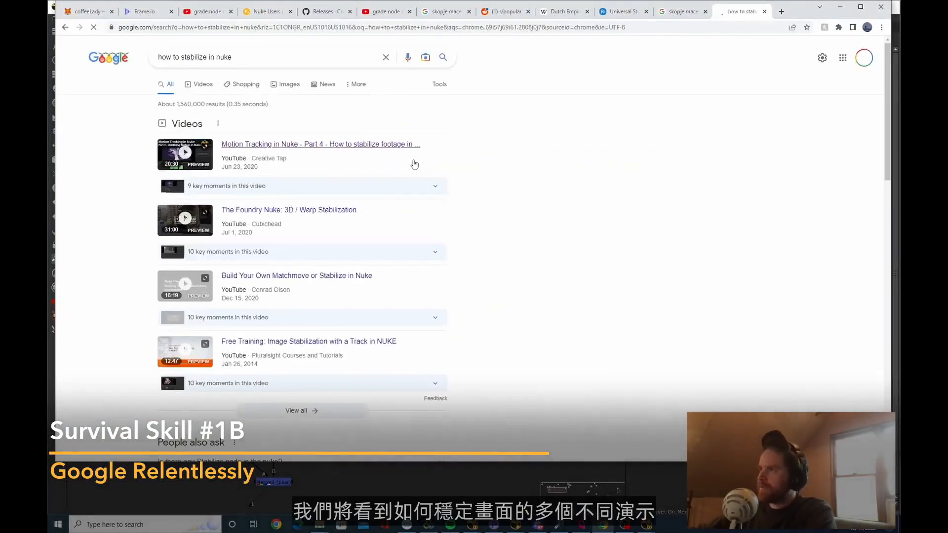
{"action": "scroll", "coordinate": [398, 220], "scroll_direction": "down", "scroll_amount": 5}
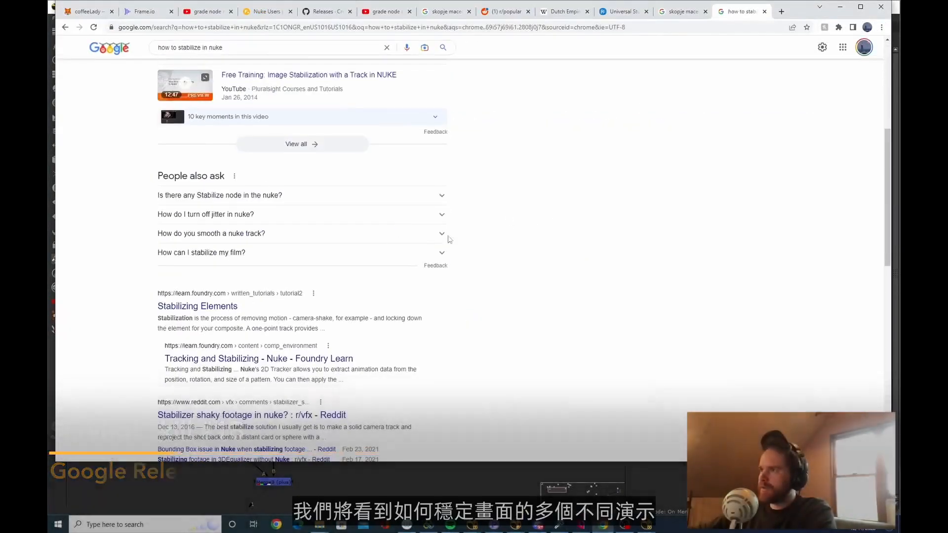
{"action": "scroll", "coordinate": [450, 239], "scroll_direction": "up", "scroll_amount": 5}
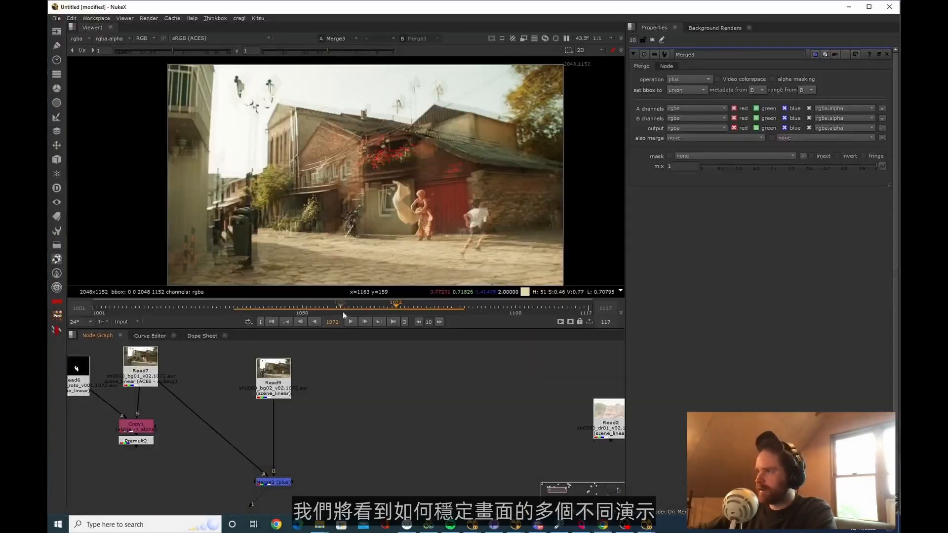
Back in NukeX, add a Tracker node fed by the sh0060_bg02 plate
{"action": "key", "text": "Tab"}
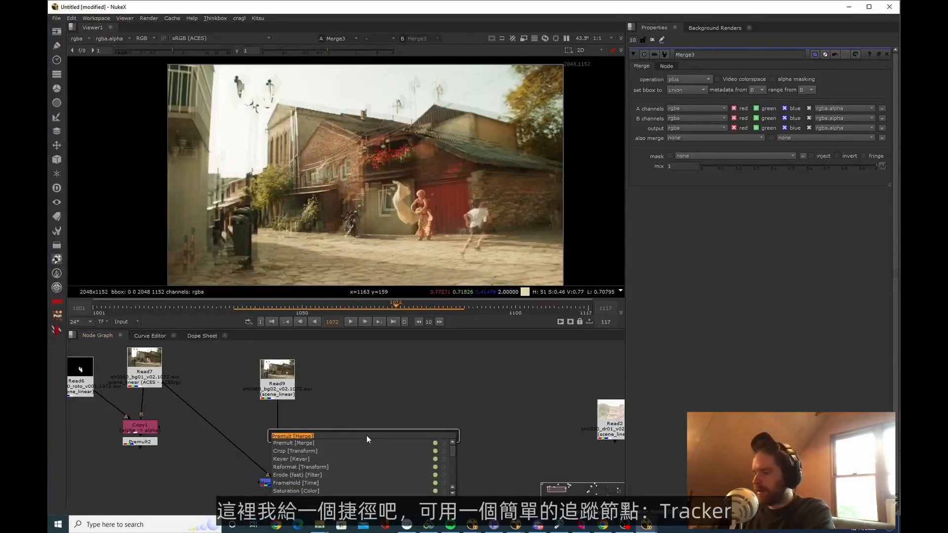
{"action": "type", "text": "tra"}
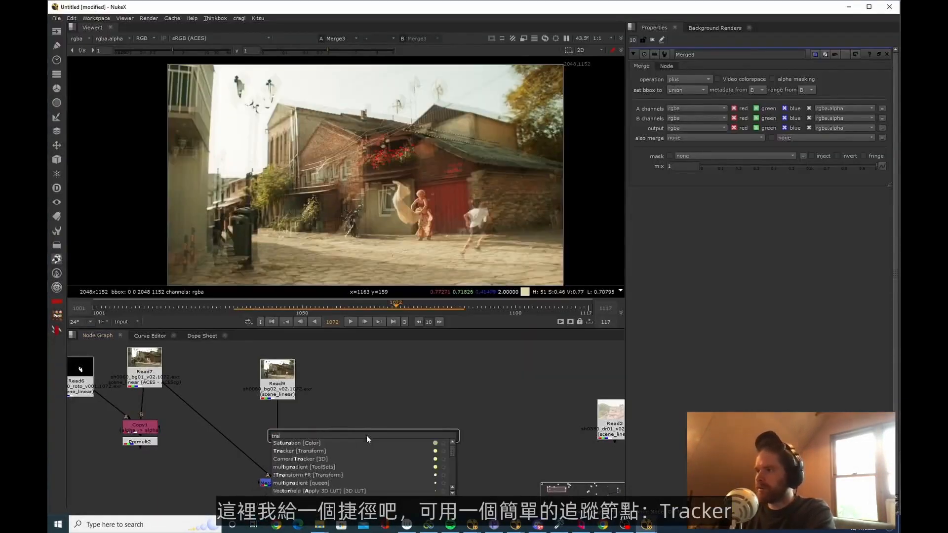
{"action": "type", "text": "ck"}
{"action": "key", "text": "Return"}
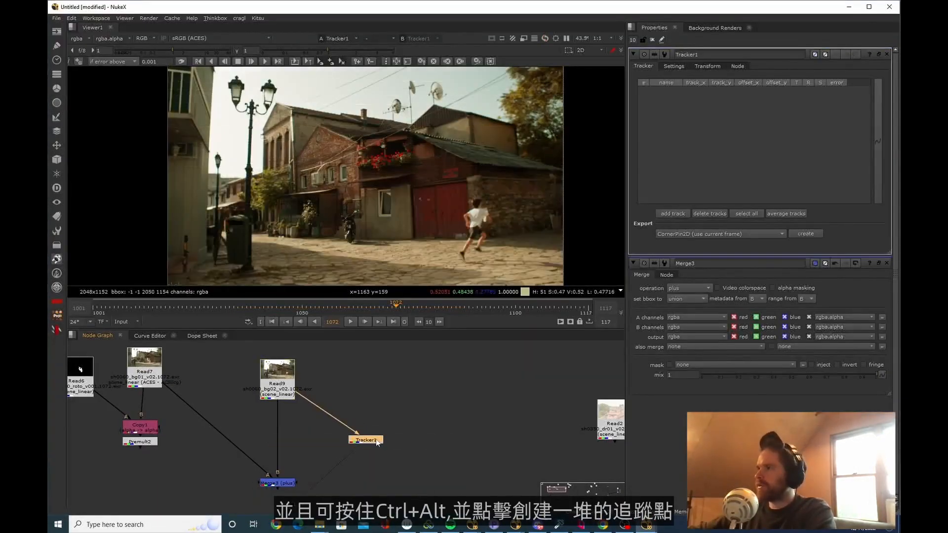
Place six track points on background details of the sh0060_bg02 plate and track them all forward from frame 1072
{"action": "left_click", "coordinate": [394, 414]}
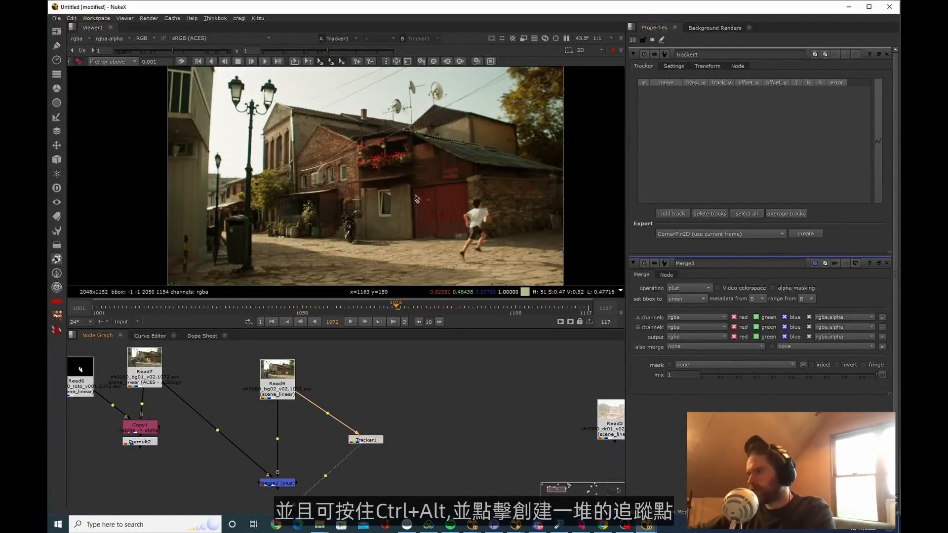
{"action": "left_click", "coordinate": [324, 154], "text": "ctrl+alt"}
{"action": "key", "text": "Delete"}
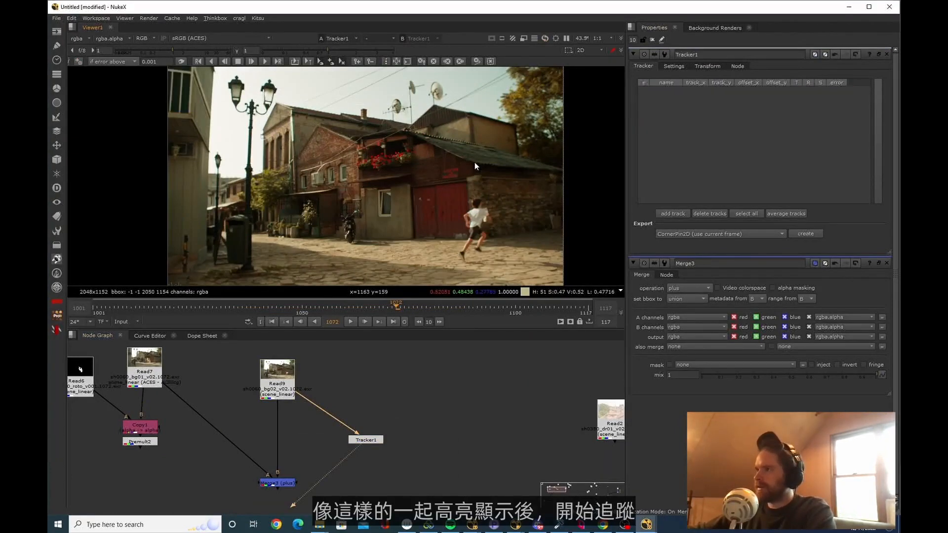
{"action": "left_click", "coordinate": [356, 134], "text": "ctrl+alt"}
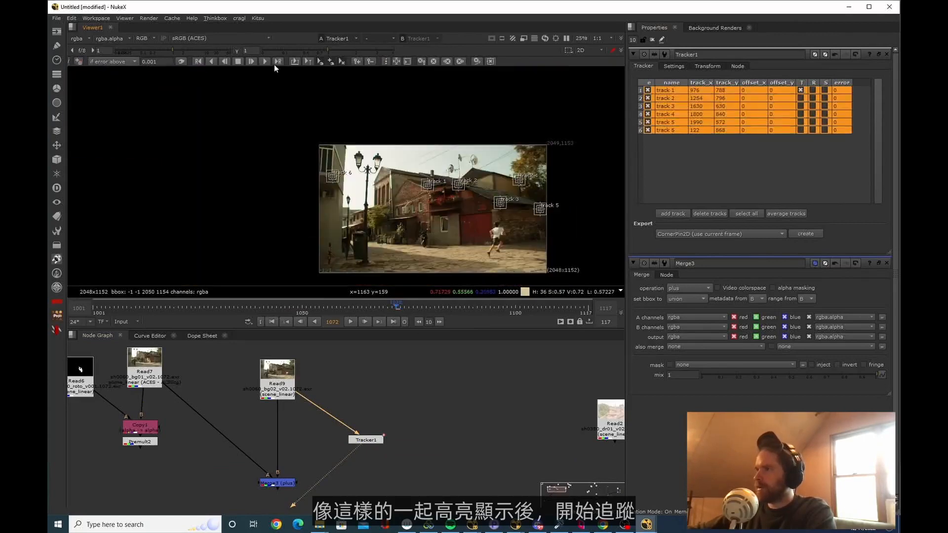
{"action": "left_click", "coordinate": [265, 61]}
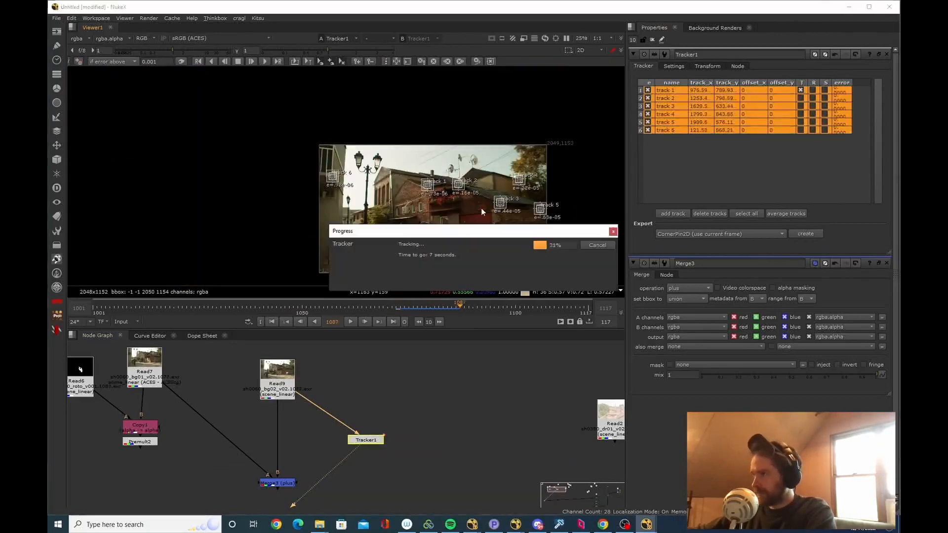
Stop the forward track and track all six points of the sh0060_bg02 plate backward, stopping that track as well
{"action": "left_click", "coordinate": [597, 244]}
{"action": "left_click", "coordinate": [396, 307]}
{"action": "left_click", "coordinate": [211, 62]}
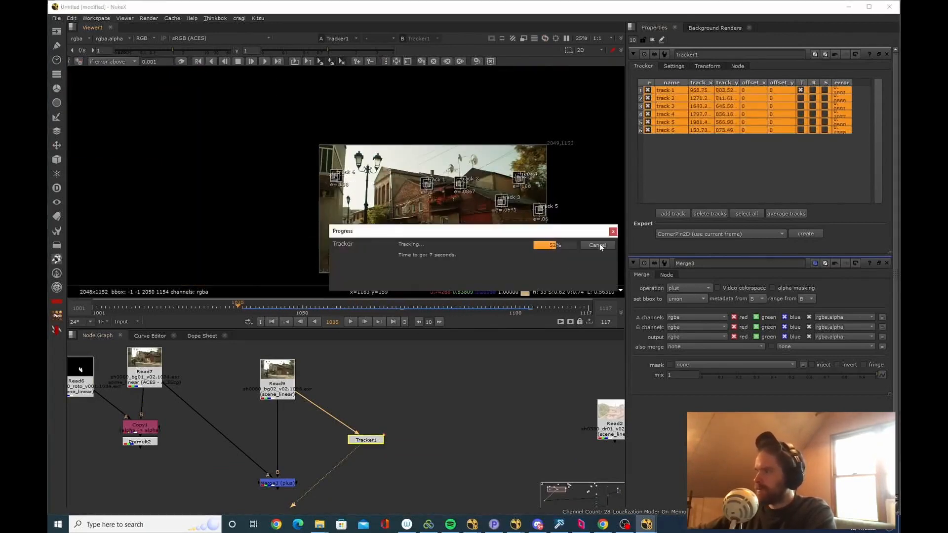
{"action": "left_click", "coordinate": [598, 245]}
{"action": "left_click", "coordinate": [383, 307]}
Enable translate for tracks 2 to 6 and rotate for all six tracks in the Tracker
{"action": "left_click", "coordinate": [800, 99]}
{"action": "left_click", "coordinate": [800, 106]}
{"action": "left_click", "coordinate": [800, 114]}
{"action": "left_click", "coordinate": [801, 122]}
{"action": "left_click", "coordinate": [801, 131]}
{"action": "left_click", "coordinate": [813, 130]}
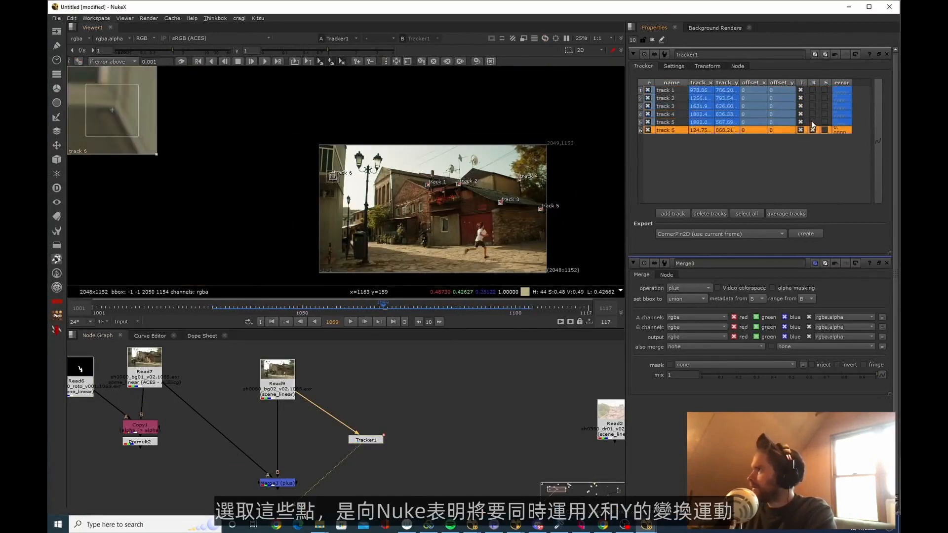
{"action": "left_click", "coordinate": [812, 122]}
{"action": "left_click", "coordinate": [812, 114]}
{"action": "left_click", "coordinate": [812, 107]}
{"action": "left_click", "coordinate": [812, 98]}
{"action": "left_click", "coordinate": [812, 90]}
{"action": "left_click", "coordinate": [822, 105]}
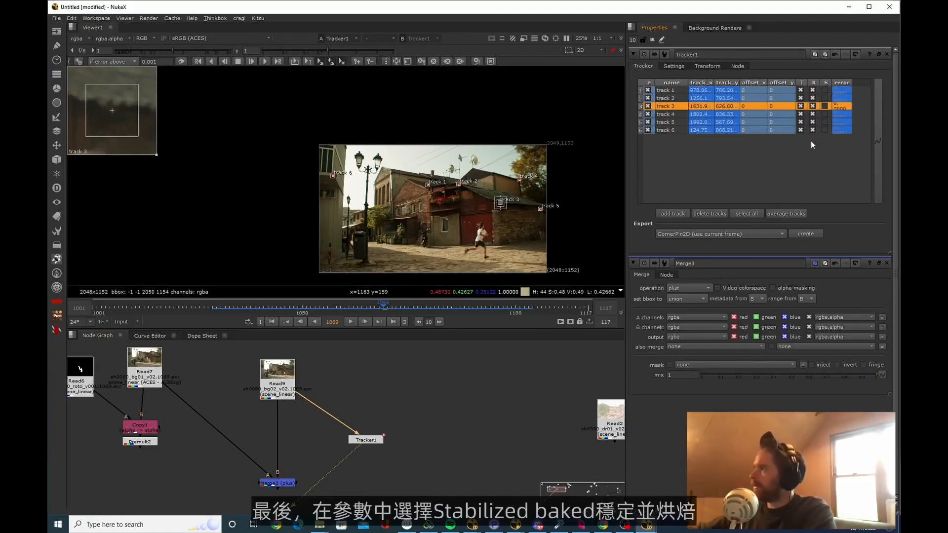
Export the tracks as a baked stabilize Transform and play the stabilized sh0060_bg02 plate
{"action": "left_click", "coordinate": [718, 234]}
{"action": "left_click", "coordinate": [721, 290]}
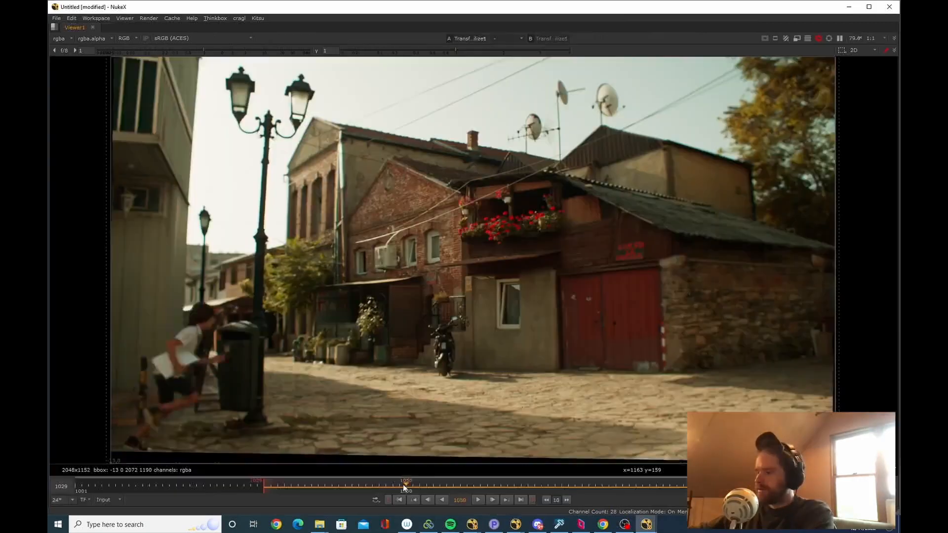
{"action": "left_click_drag", "start_coordinate": [404, 488], "coordinate": [396, 487]}
{"action": "key", "text": "l"}
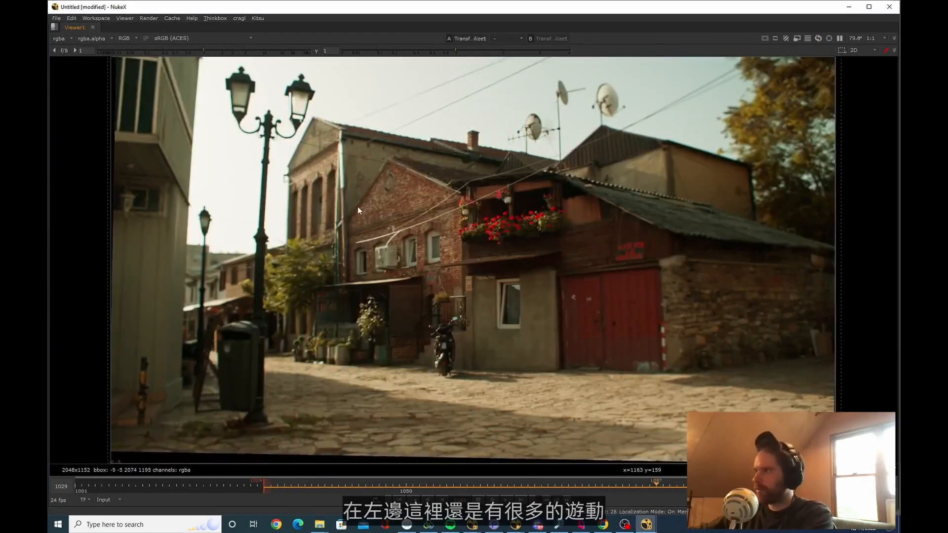
{"action": "key", "text": "space"}
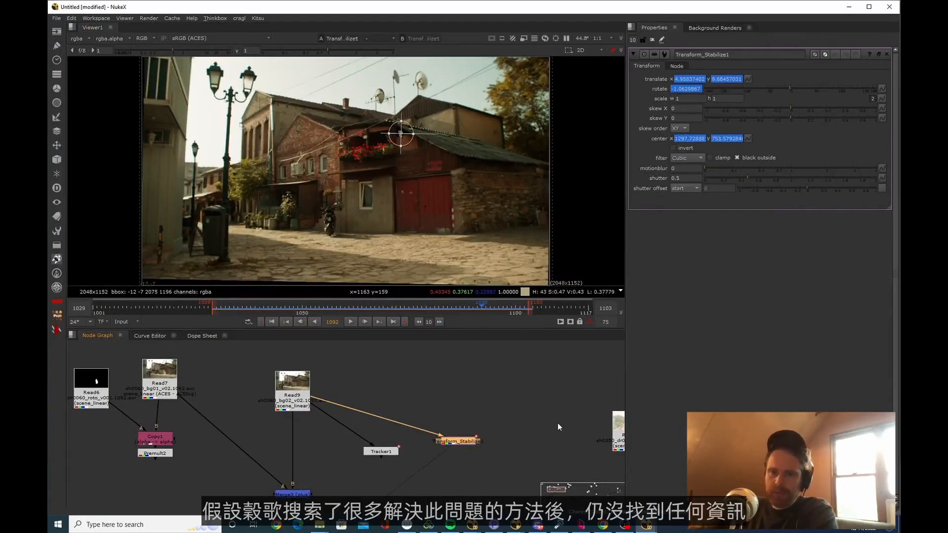
{"action": "left_click", "coordinate": [422, 462]}
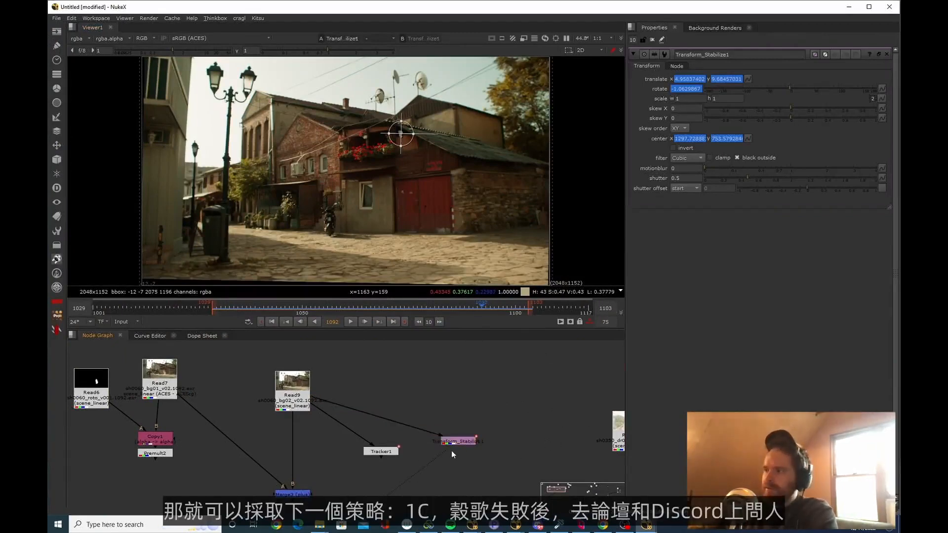
{"action": "left_click_drag", "start_coordinate": [459, 444], "coordinate": [466, 460]}
{"action": "left_click", "coordinate": [466, 438]}
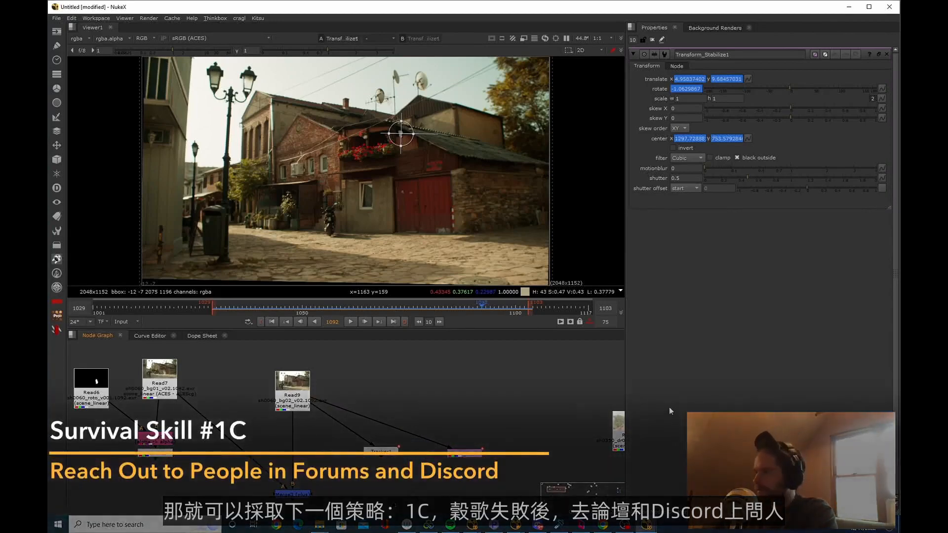
Look through Foundry's Nuke Users forum in Chrome and the new-users channel of the nuke coven server in Discord, then return to NukeX
{"action": "key", "text": "alt+Tab"}
{"action": "left_click", "coordinate": [268, 11]}
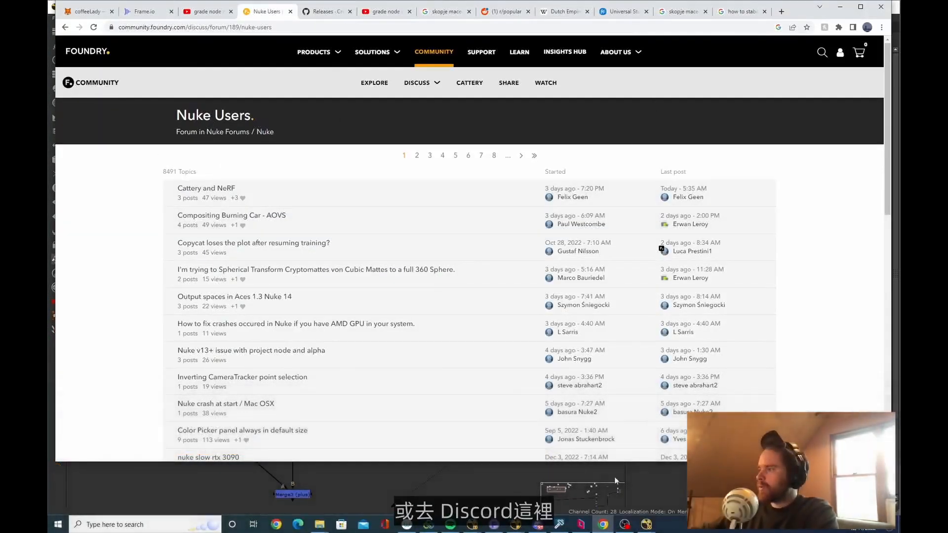
{"action": "key", "text": "alt+Tab"}
{"action": "left_click", "coordinate": [537, 525]}
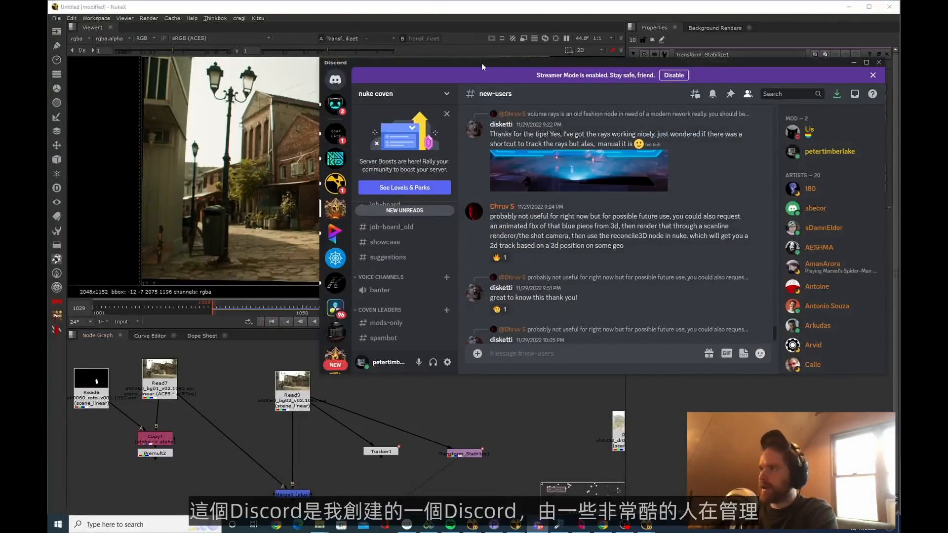
{"action": "left_click_drag", "start_coordinate": [481, 64], "coordinate": [442, 76]}
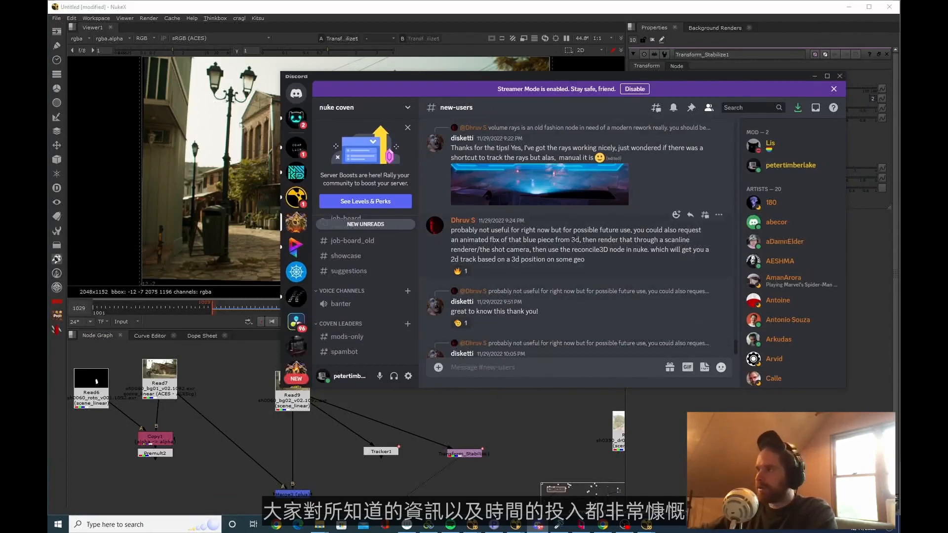
{"action": "scroll", "coordinate": [380, 252], "scroll_direction": "up", "scroll_amount": 3}
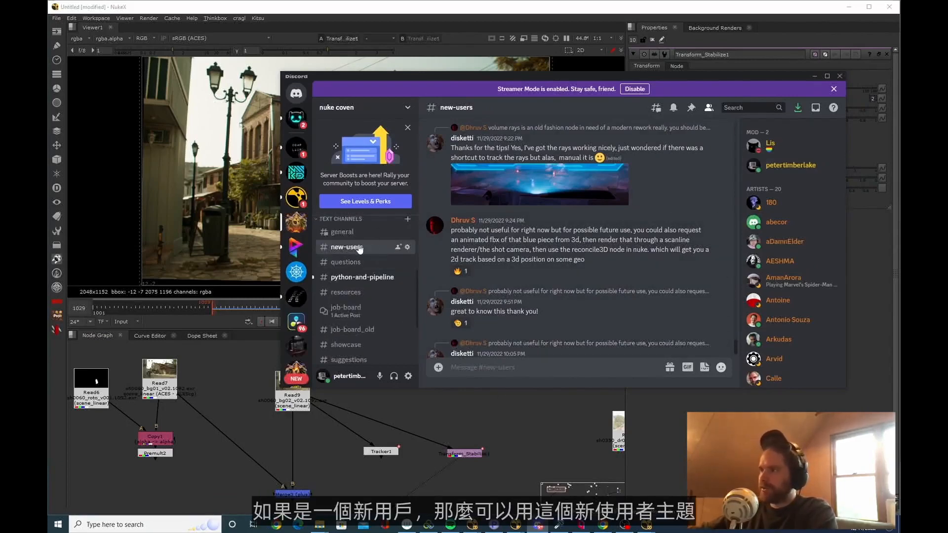
{"action": "scroll", "coordinate": [589, 296], "scroll_direction": "down", "scroll_amount": 2}
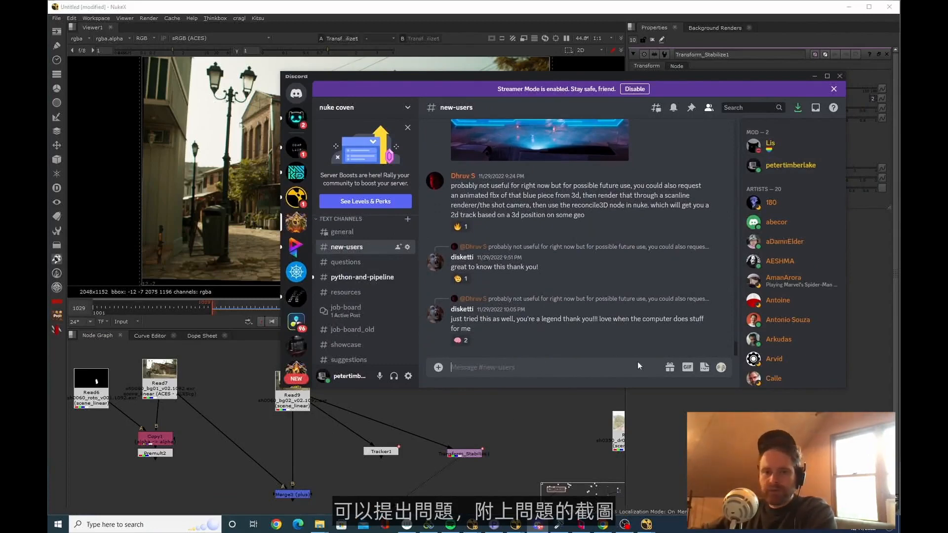
{"action": "left_click", "coordinate": [538, 524]}
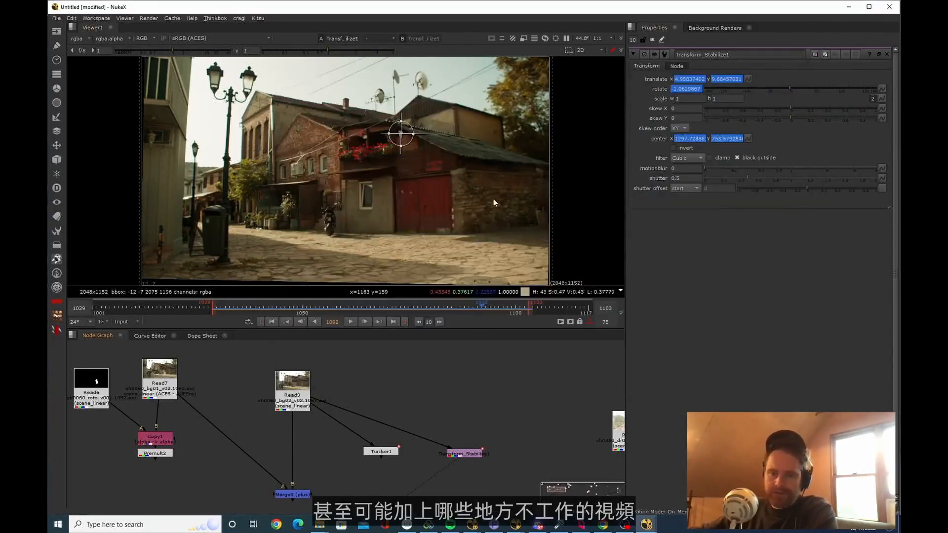
Locate the sh0070 Read nodes in the node graph and view the sh0070_bg03 plate
{"action": "left_click_drag", "start_coordinate": [477, 454], "coordinate": [470, 442]}
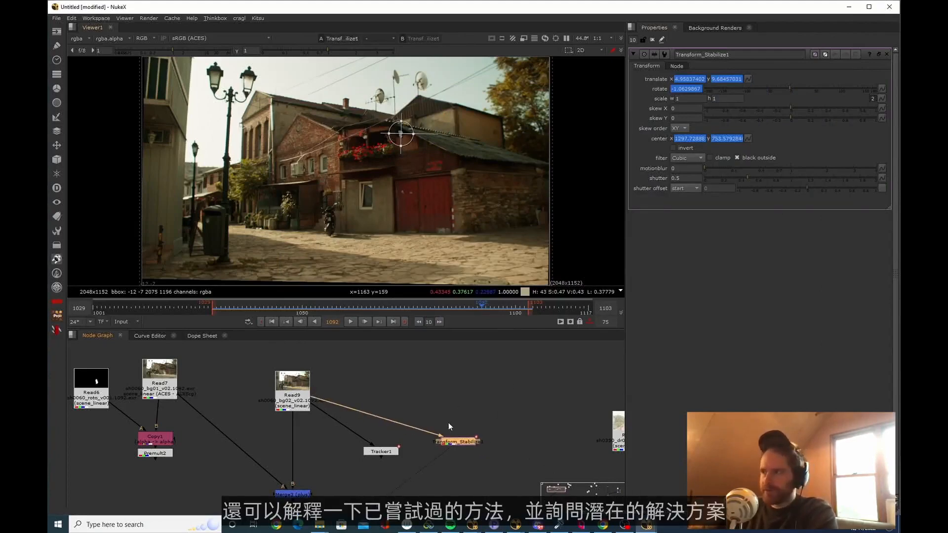
{"action": "scroll", "coordinate": [470, 460], "scroll_direction": "down", "scroll_amount": 8}
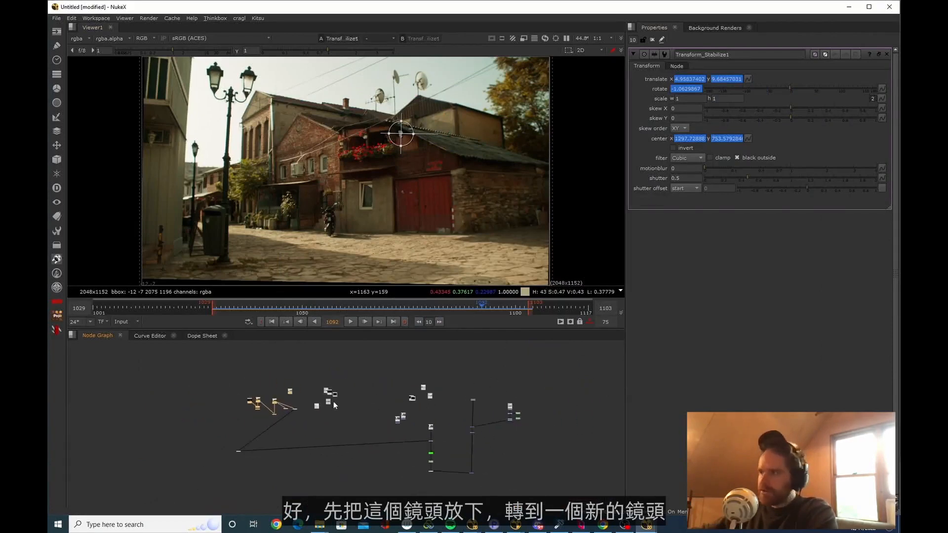
{"action": "scroll", "coordinate": [513, 441], "scroll_direction": "up", "scroll_amount": 4}
{"action": "scroll", "coordinate": [354, 409], "scroll_direction": "up", "scroll_amount": 3}
{"action": "left_click", "coordinate": [316, 413]}
{"action": "key", "text": "1"}
{"action": "middle_click_drag", "start_coordinate": [335, 390], "coordinate": [339, 432]}
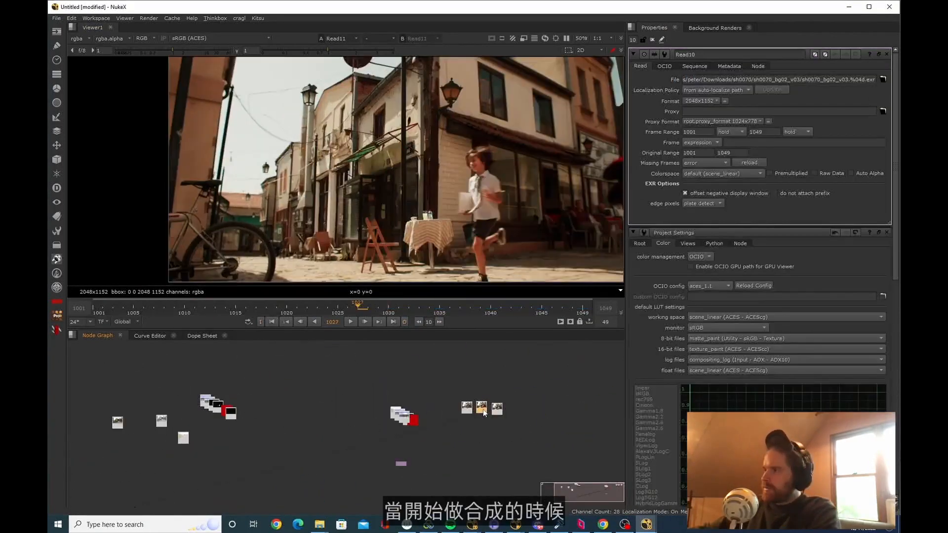
Add an unconnected Reformat node and place it beside the sh0070 plates
{"action": "middle_click_drag", "start_coordinate": [491, 411], "coordinate": [424, 416]}
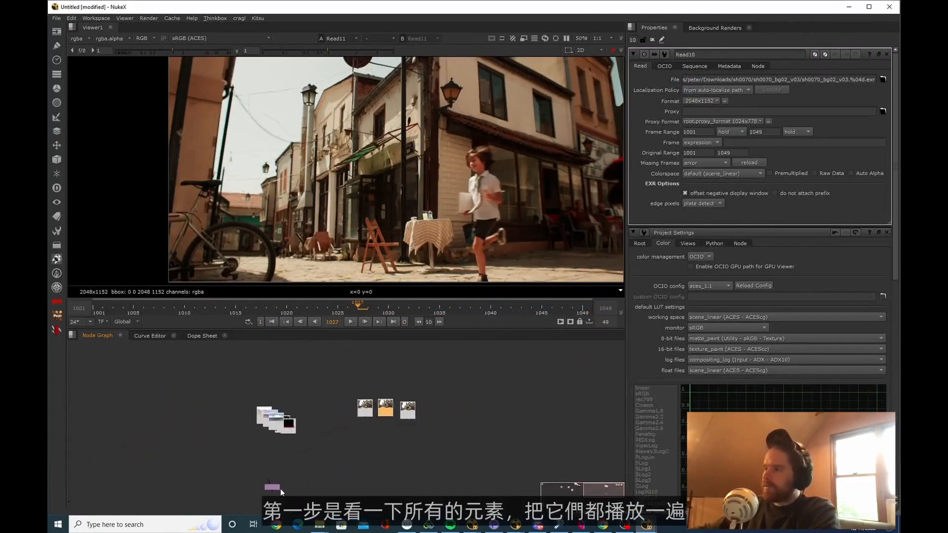
{"action": "key", "text": "Tab"}
{"action": "type", "text": "reformat"}
{"action": "key", "text": "Return"}
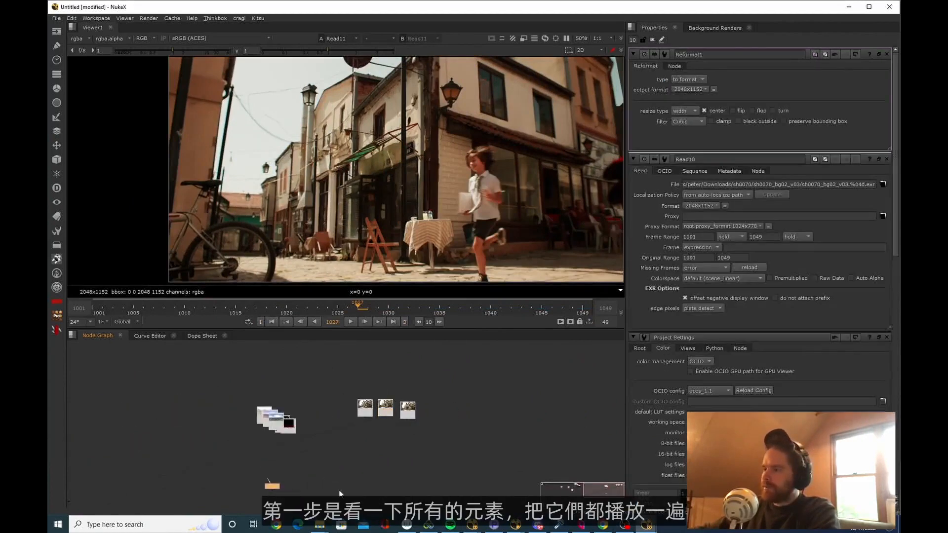
{"action": "middle_click_drag", "start_coordinate": [475, 439], "coordinate": [464, 439]}
{"action": "left_click_drag", "start_coordinate": [238, 491], "coordinate": [454, 436]}
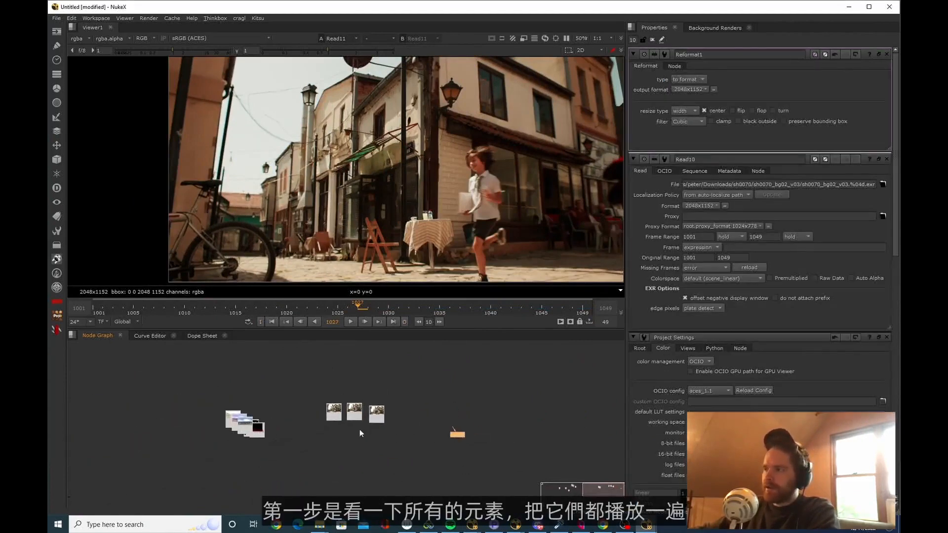
Play the sh0070_bg01 and sh0070_bg03 plates to review the shot's elements
{"action": "left_click", "coordinate": [334, 413]}
{"action": "key", "text": "1"}
{"action": "key", "text": "l"}
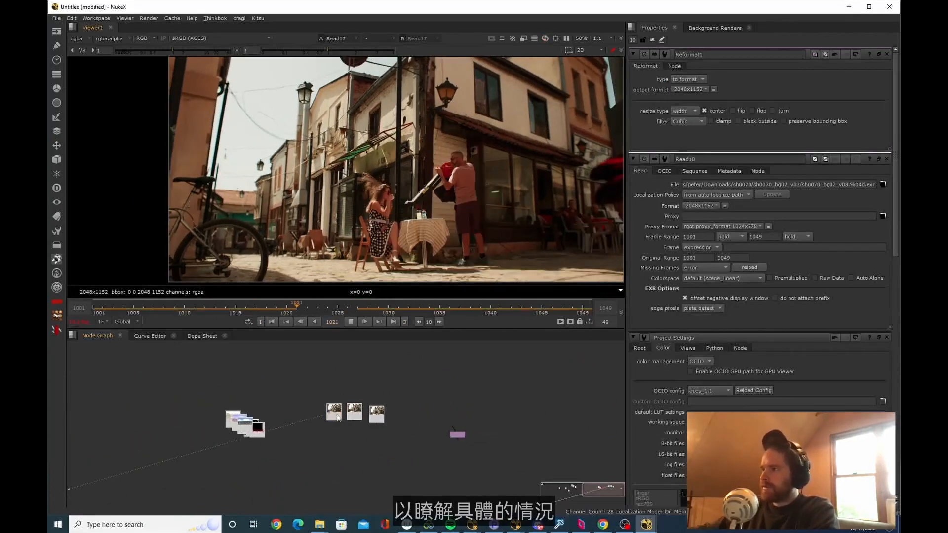
{"action": "left_click", "coordinate": [382, 416]}
{"action": "key", "text": "1"}
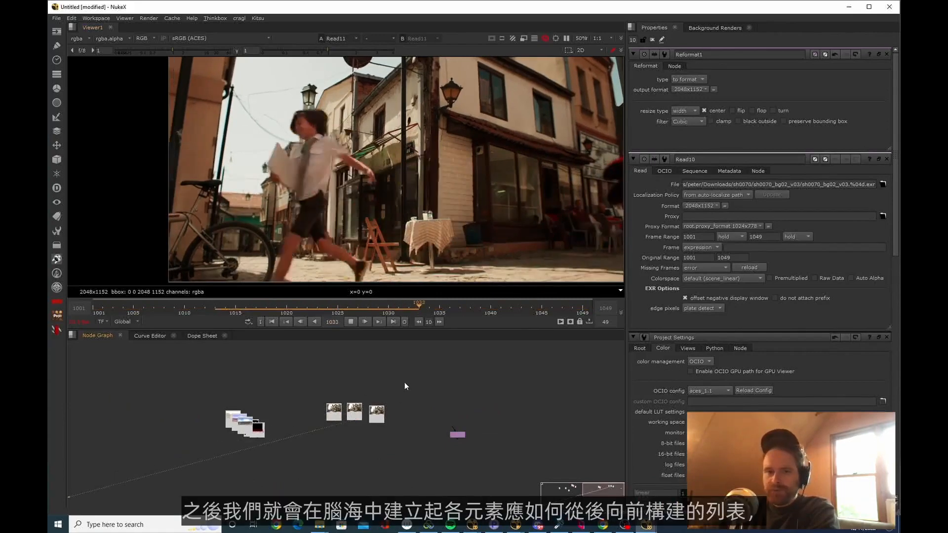
{"action": "key", "text": "k"}
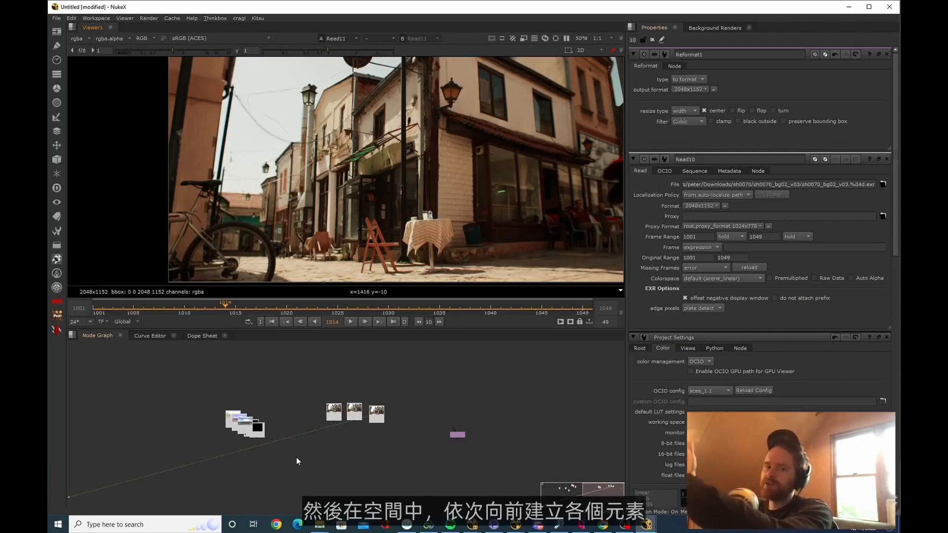
Spread the stacked sky Read nodes out beside the sh0070 plates and view the kloppenheim_06_8k sky
{"action": "scroll", "coordinate": [324, 434], "scroll_direction": "up", "scroll_amount": 3}
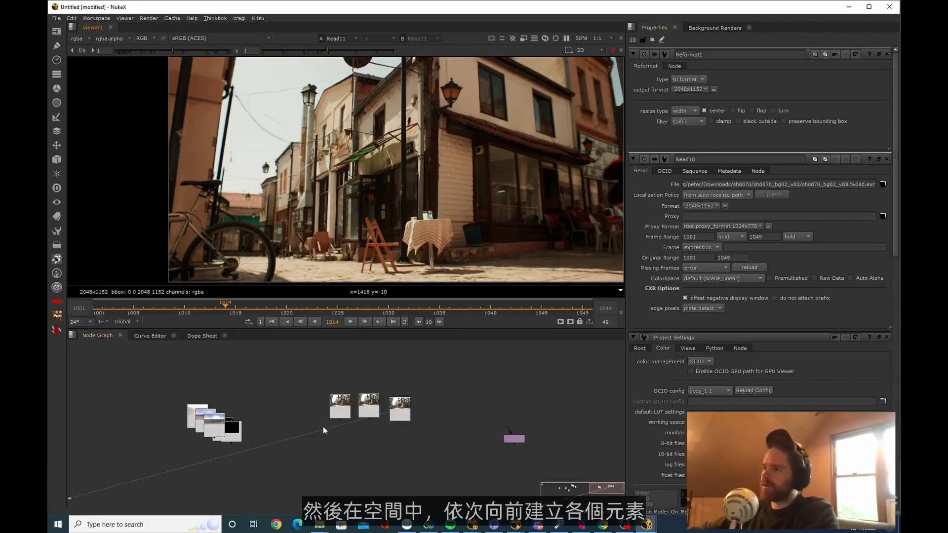
{"action": "left_click_drag", "start_coordinate": [180, 424], "coordinate": [287, 409]}
{"action": "left_click", "coordinate": [265, 414]}
{"action": "key", "text": "1"}
{"action": "left_click", "coordinate": [309, 422]}
{"action": "middle_click_drag", "start_coordinate": [325, 418], "coordinate": [286, 432]}
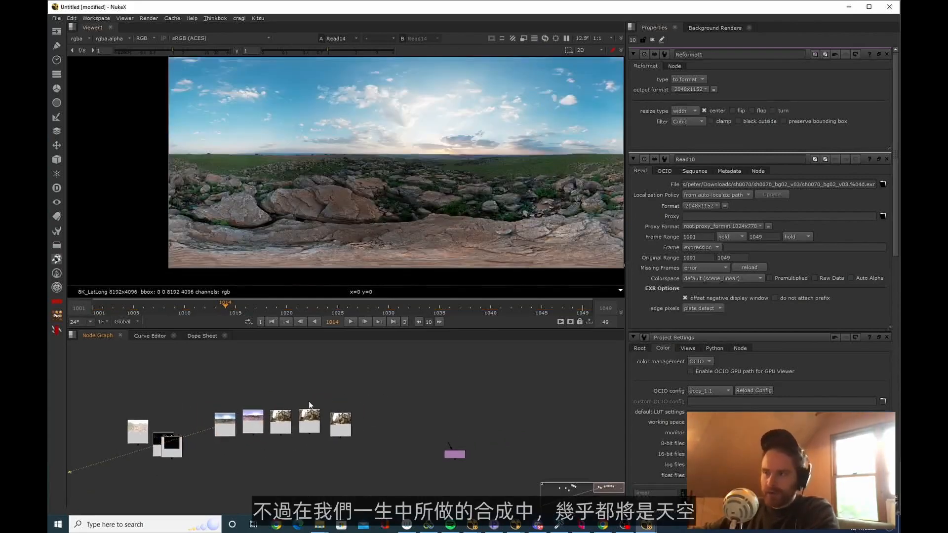
Move the kloppenheim_06_8k sky Read node away from the plates, to the far side of the Reformat
{"action": "middle_click_drag", "start_coordinate": [309, 401], "coordinate": [284, 403]}
{"action": "left_click", "coordinate": [203, 430]}
{"action": "key", "text": "f"}
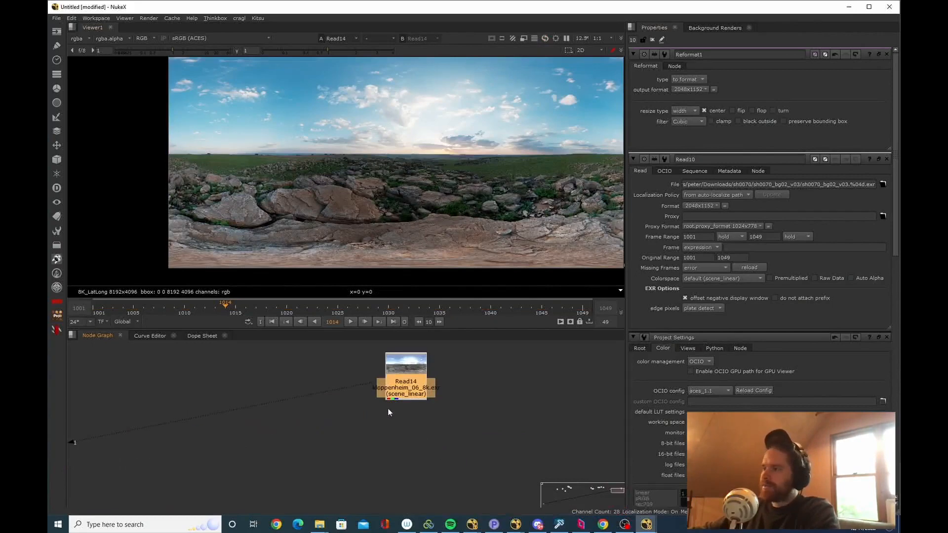
{"action": "middle_click_drag", "start_coordinate": [388, 409], "coordinate": [509, 422]}
{"action": "scroll", "coordinate": [508, 422], "scroll_direction": "down", "scroll_amount": 4}
View the empty Reformat and the sh0070_bg03 plate to compare their formats
{"action": "left_click_drag", "start_coordinate": [451, 468], "coordinate": [310, 397]}
{"action": "key", "text": "1"}
{"action": "left_click", "coordinate": [400, 401]}
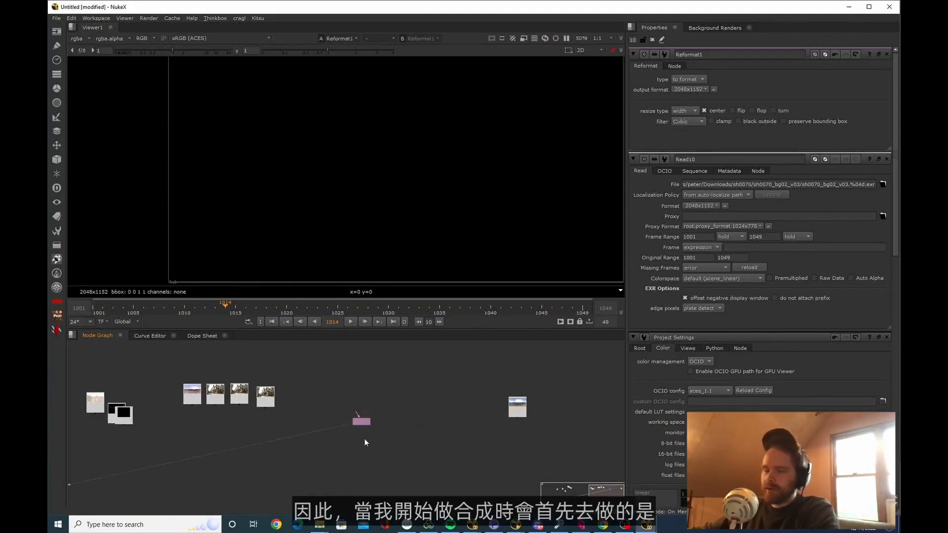
{"action": "scroll", "coordinate": [370, 429], "scroll_direction": "up", "scroll_amount": 3}
{"action": "left_click", "coordinate": [370, 415]}
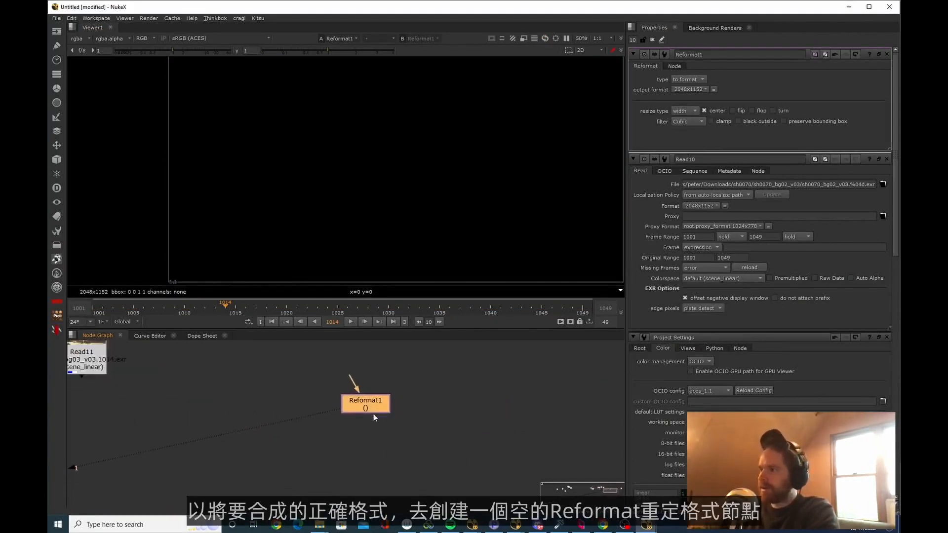
{"action": "middle_click_drag", "start_coordinate": [370, 422], "coordinate": [348, 430]}
{"action": "scroll", "coordinate": [349, 429], "scroll_direction": "down", "scroll_amount": 4}
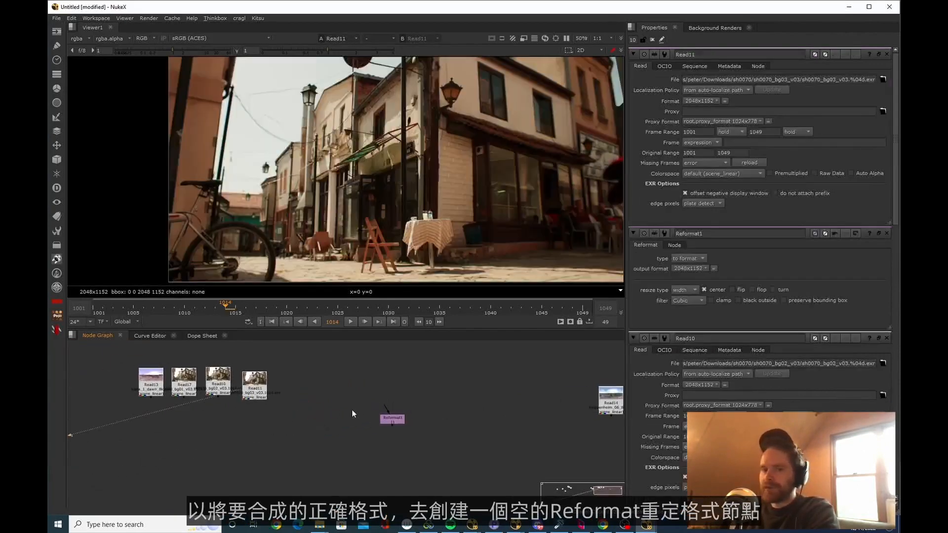
{"action": "middle_click_drag", "start_coordinate": [400, 404], "coordinate": [392, 409]}
{"action": "scroll", "coordinate": [437, 202], "scroll_direction": "down", "scroll_amount": 3}
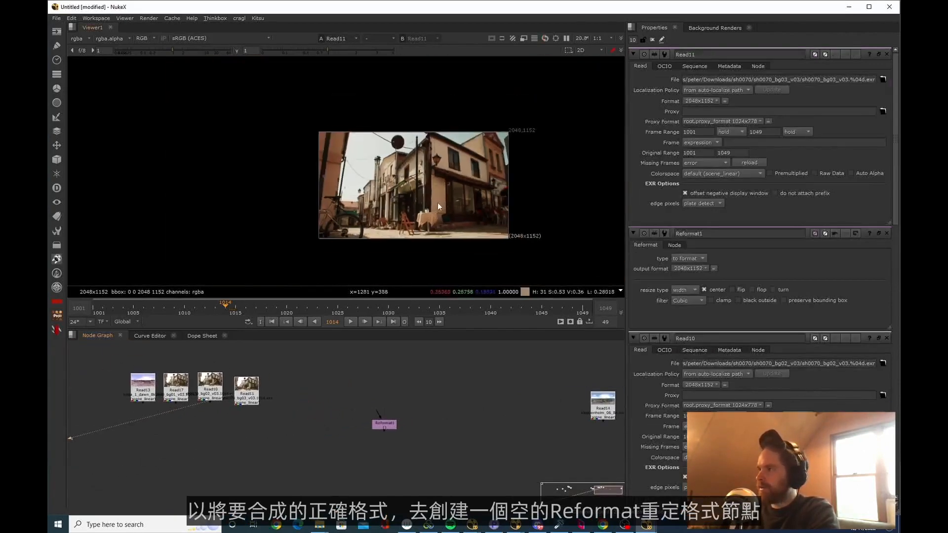
Set the Reformat's output format to 2048x1152 and view the sh0070_bg03 plate for comparison
{"action": "left_click_drag", "start_coordinate": [423, 455], "coordinate": [319, 387]}
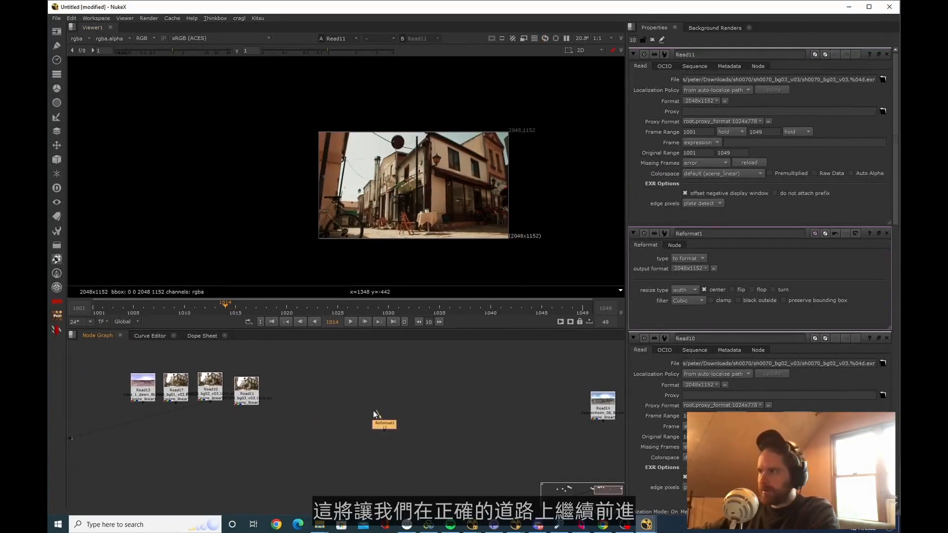
{"action": "key", "text": "1"}
{"action": "left_click", "coordinate": [694, 91]}
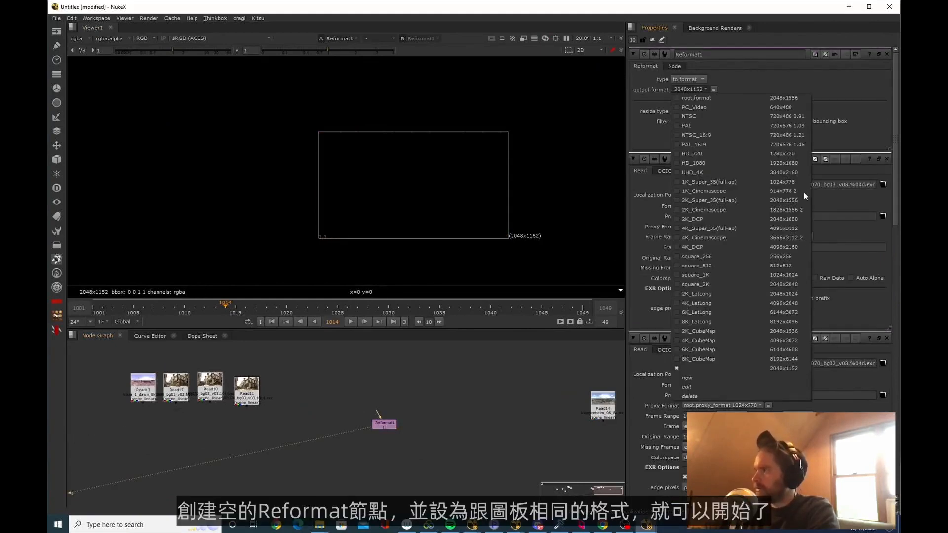
{"action": "left_click", "coordinate": [780, 369]}
{"action": "left_click", "coordinate": [246, 391]}
{"action": "key", "text": "1"}
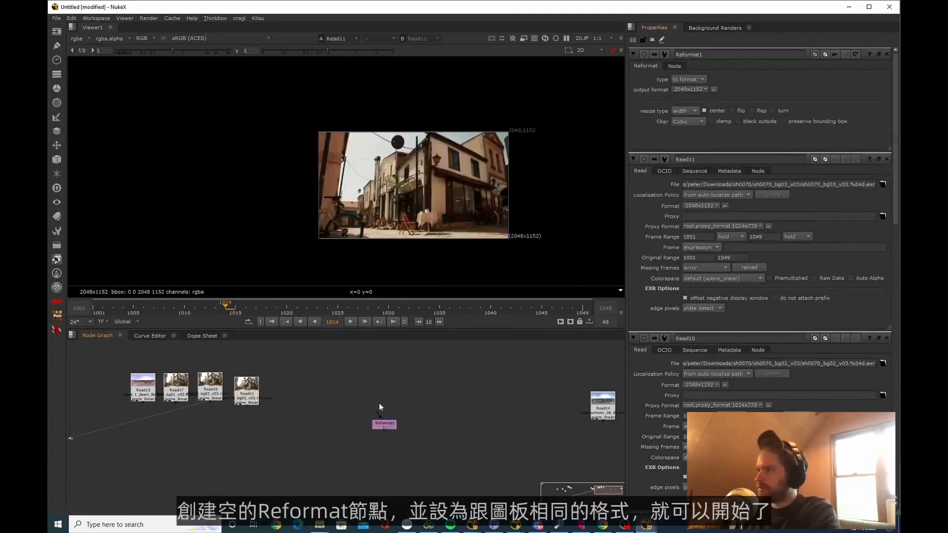
View the empty Reformat and then the kloppenheim_06_8k sky
{"action": "middle_click_drag", "start_coordinate": [380, 403], "coordinate": [366, 380]}
{"action": "left_click_drag", "start_coordinate": [446, 455], "coordinate": [259, 351]}
{"action": "key", "text": "1"}
{"action": "left_click", "coordinate": [414, 405]}
{"action": "middle_click_drag", "start_coordinate": [414, 404], "coordinate": [369, 375]}
{"action": "left_click_drag", "start_coordinate": [553, 364], "coordinate": [544, 417]}
{"action": "key", "text": "1"}
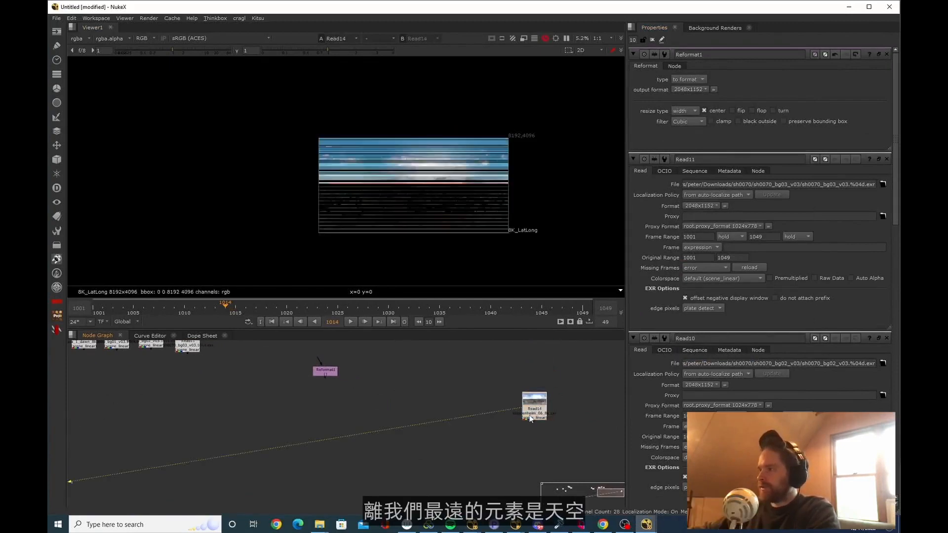
Add a Merge that puts the kloppenheim_06_8k sky over the empty Reformat, and view the result
{"action": "left_click", "coordinate": [321, 462]}
{"action": "key", "text": "m"}
{"action": "left_click_drag", "start_coordinate": [323, 451], "coordinate": [517, 417]}
{"action": "left_click", "coordinate": [326, 372]}
{"action": "key", "text": "1"}
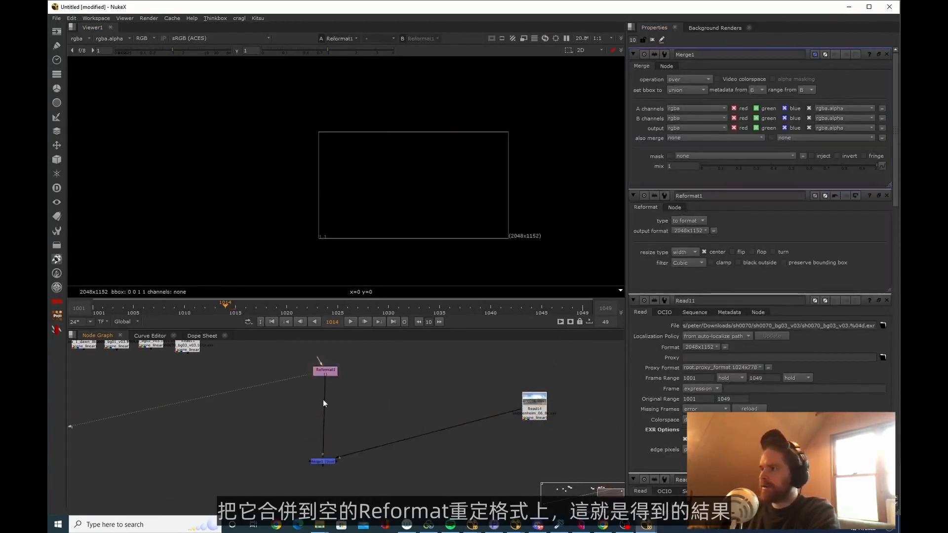
{"action": "left_click", "coordinate": [315, 461]}
{"action": "key", "text": "1"}
Add a Transform to the kloppenheim_06_8k sky, with scale 0.54 and translate -1940, -1975, to frame clouds and horizon in the merged view
{"action": "middle_click_drag", "start_coordinate": [314, 460], "coordinate": [309, 432]}
{"action": "left_click_drag", "start_coordinate": [309, 431], "coordinate": [310, 492]}
{"action": "left_click", "coordinate": [441, 481]}
{"action": "middle_click_drag", "start_coordinate": [564, 385], "coordinate": [462, 395]}
{"action": "left_click", "coordinate": [438, 393]}
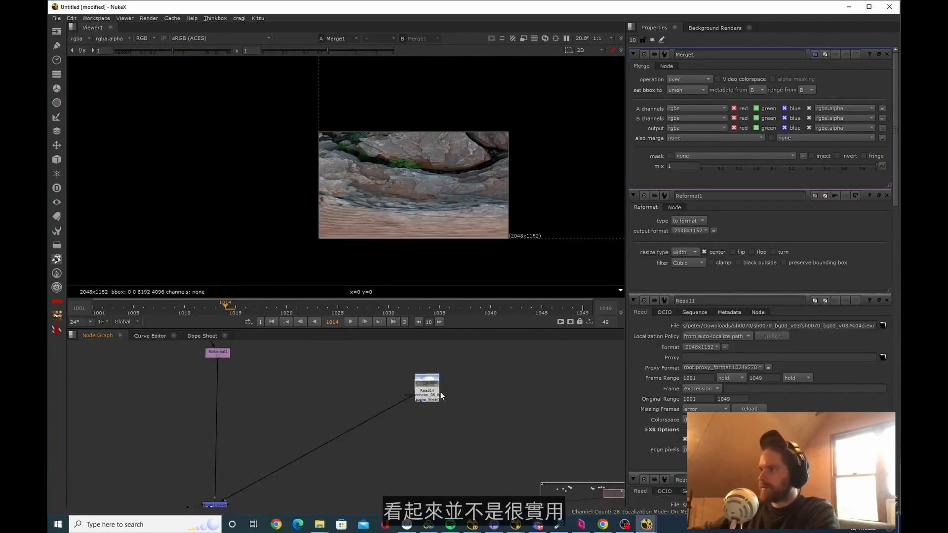
{"action": "key", "text": "t"}
{"action": "left_click_drag", "start_coordinate": [791, 99], "coordinate": [764, 98]}
{"action": "scroll", "coordinate": [384, 175], "scroll_direction": "down", "scroll_amount": 3}
{"action": "left_click_drag", "start_coordinate": [543, 111], "coordinate": [450, 202]}
{"action": "scroll", "coordinate": [450, 203], "scroll_direction": "up", "scroll_amount": 3}
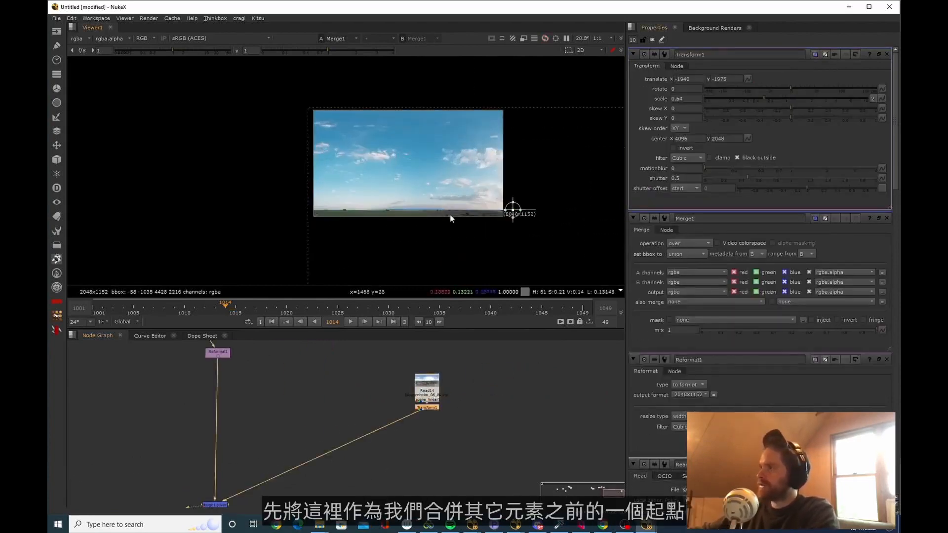
Close the other properties panels except Transform1 and examine the merged sky's bounding box against the frame
{"action": "scroll", "coordinate": [362, 445], "scroll_direction": "down", "scroll_amount": 4}
{"action": "middle_click_drag", "start_coordinate": [313, 493], "coordinate": [414, 481]}
{"action": "scroll", "coordinate": [469, 441], "scroll_direction": "up", "scroll_amount": 3}
{"action": "scroll", "coordinate": [458, 224], "scroll_direction": "down", "scroll_amount": 3}
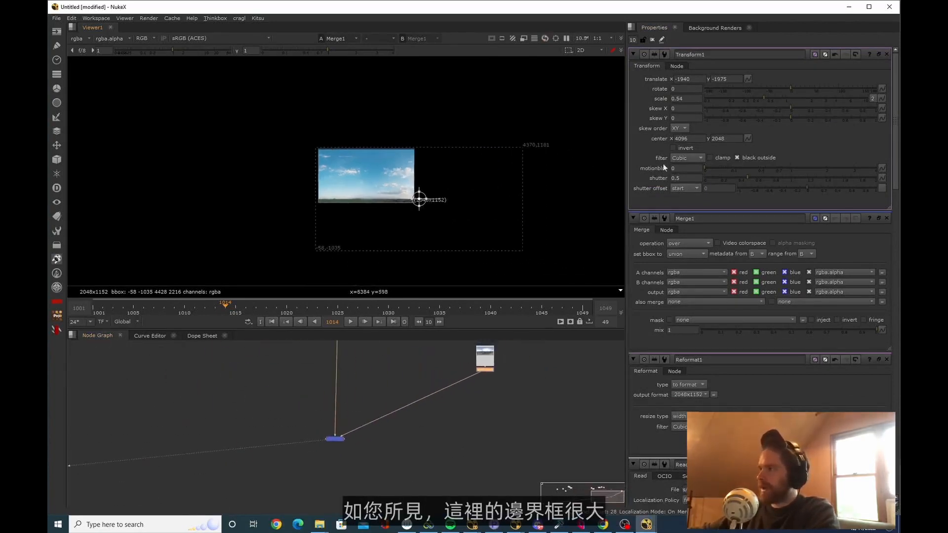
{"action": "left_click", "coordinate": [886, 218]}
{"action": "left_click", "coordinate": [886, 218]}
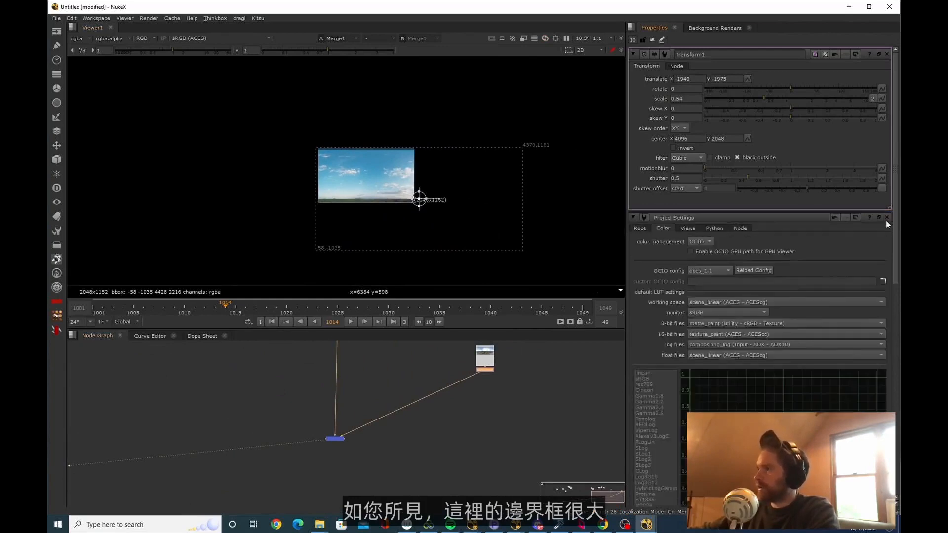
{"action": "left_click", "coordinate": [886, 218]}
{"action": "scroll", "coordinate": [368, 209], "scroll_direction": "up", "scroll_amount": 3}
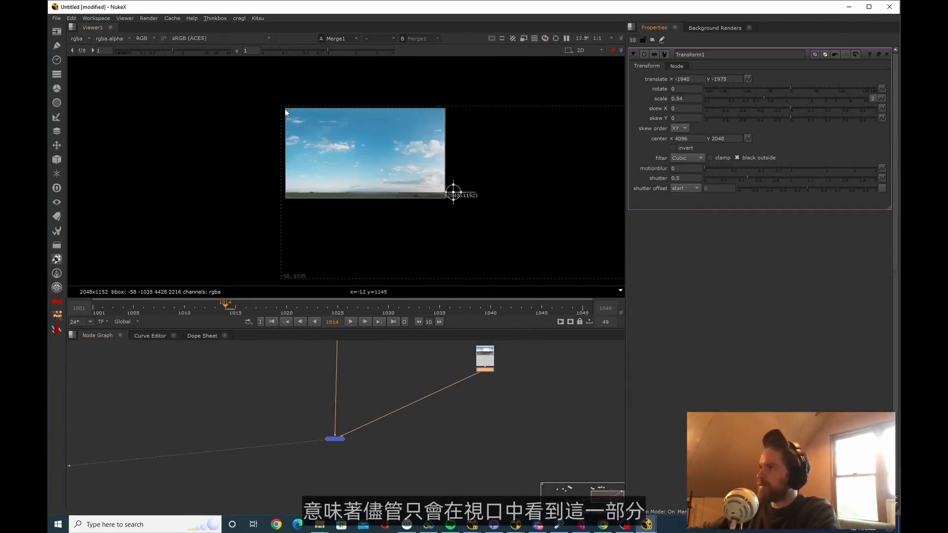
{"action": "left_click_drag", "start_coordinate": [285, 108], "coordinate": [626, 281], "text": "ctrl+shift"}
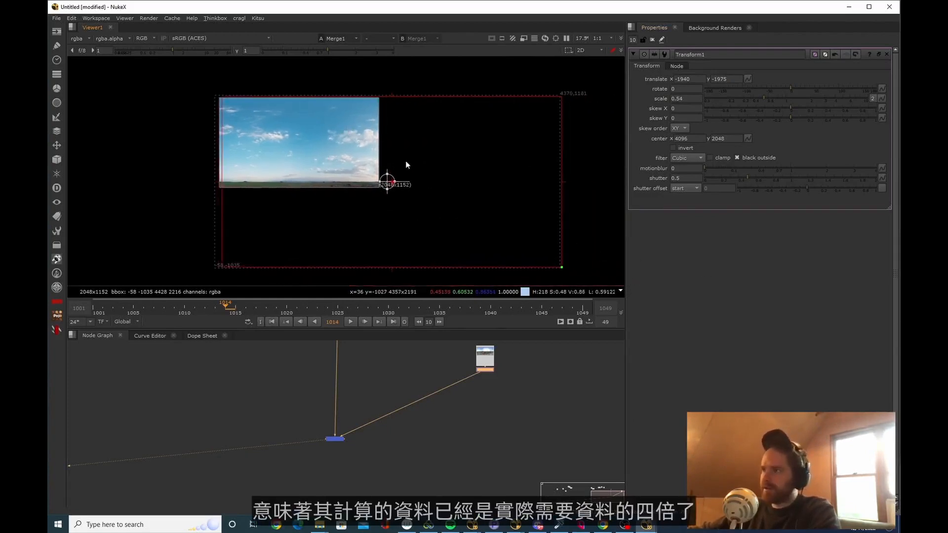
Add a Crop after the sky Merge to limit the bounding box to the 2048x1152 format
{"action": "left_click_drag", "start_coordinate": [396, 461], "coordinate": [209, 403]}
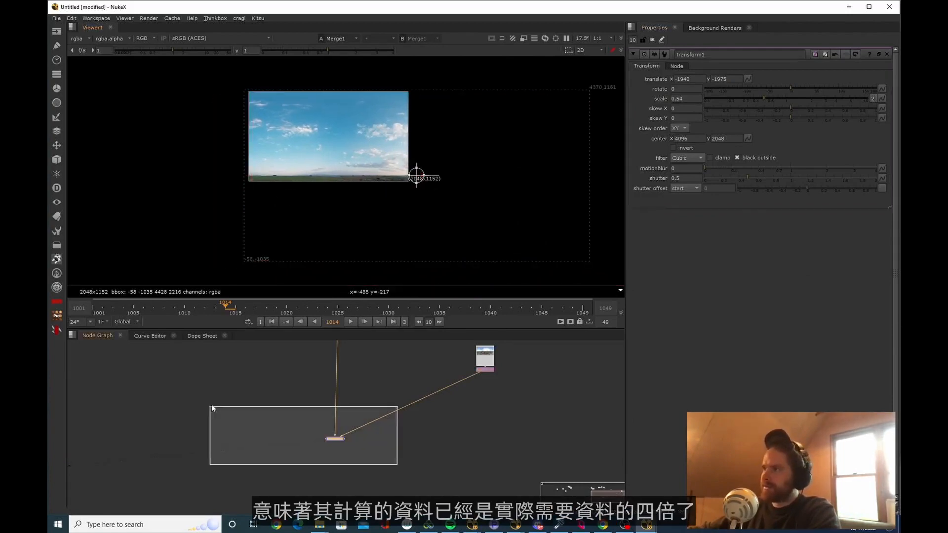
{"action": "key", "text": "Tab"}
{"action": "type", "text": "crio"}
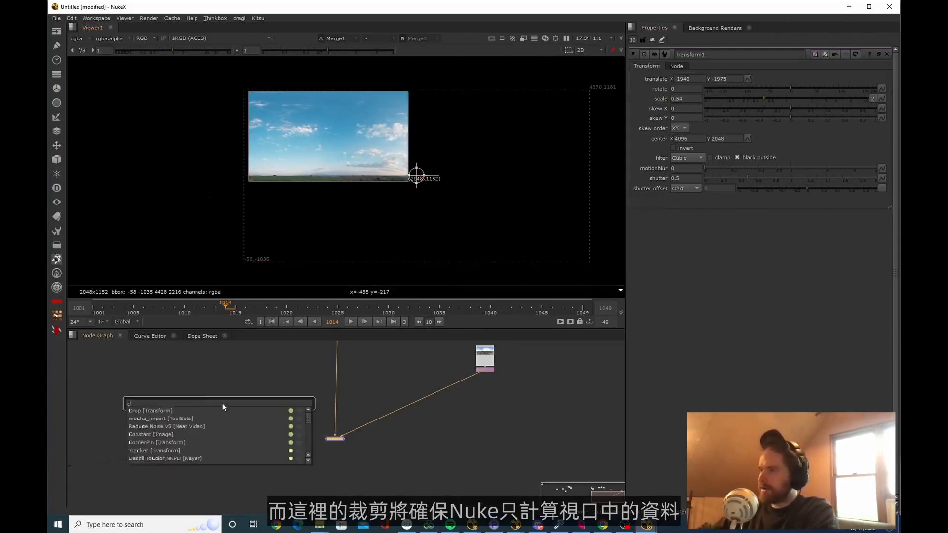
{"action": "key", "text": "ctrl+a"}
{"action": "type", "text": "crop"}
{"action": "key", "text": "Return"}
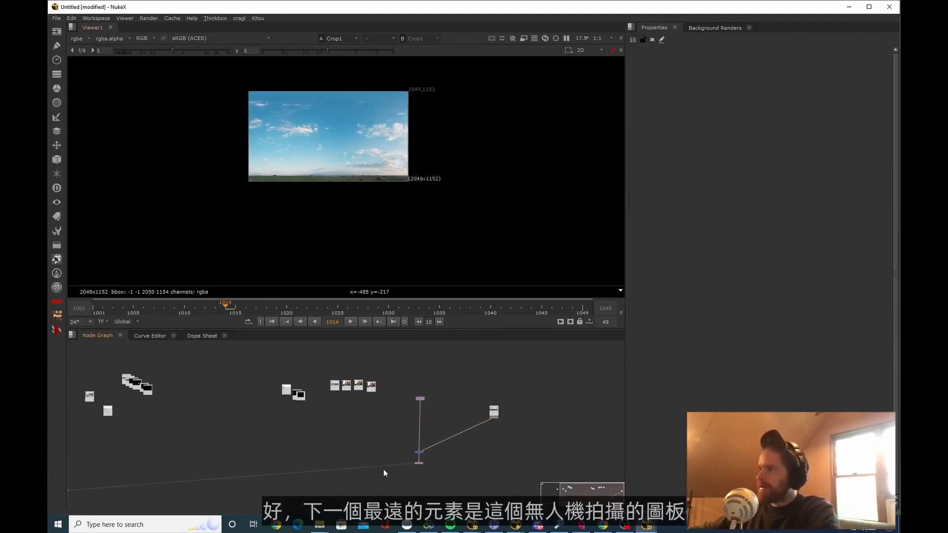
View the drone plate of the city rooftops and set its Read node aside
{"action": "scroll", "coordinate": [395, 409], "scroll_direction": "up", "scroll_amount": 4}
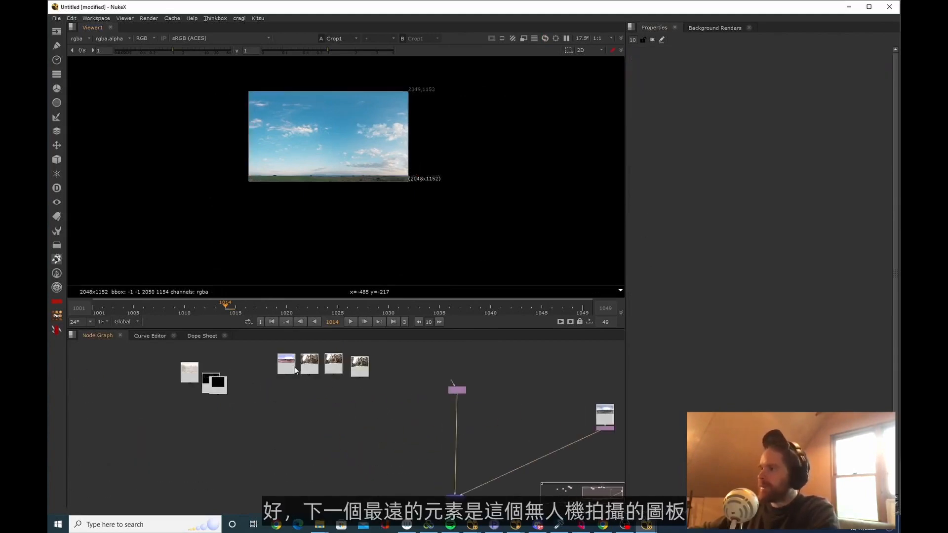
{"action": "left_click_drag", "start_coordinate": [294, 370], "coordinate": [293, 379]}
{"action": "left_click_drag", "start_coordinate": [192, 380], "coordinate": [286, 441]}
{"action": "double_click", "coordinate": [287, 441]}
{"action": "key", "text": "1"}
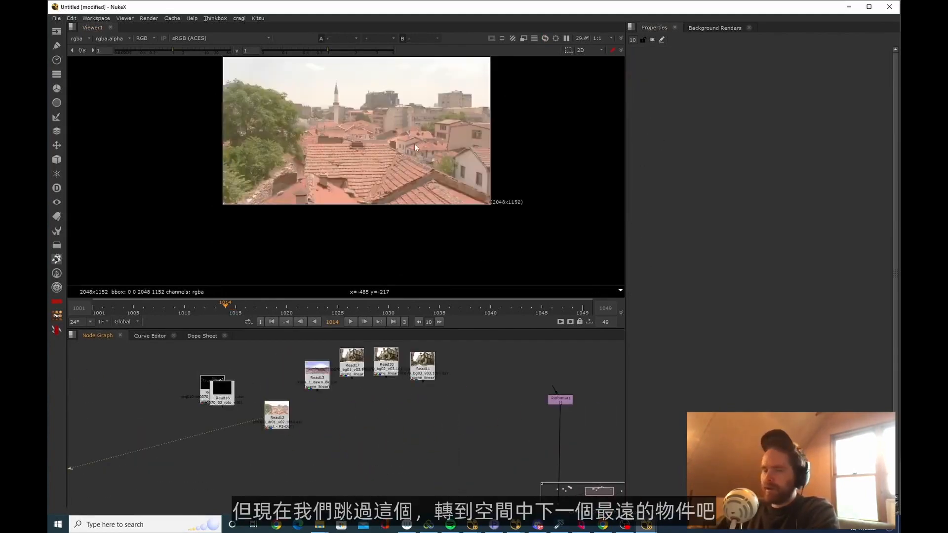
{"action": "left_click_drag", "start_coordinate": [279, 419], "coordinate": [280, 336]}
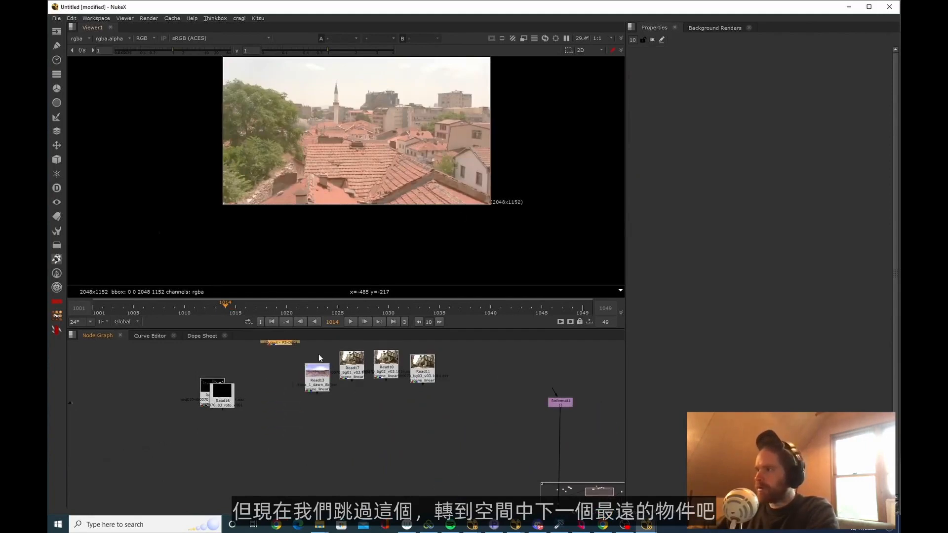
Pull the sh0070_bg01 plate out of the row to view it, and check sh0070_bg03 around frame 1030
{"action": "left_click_drag", "start_coordinate": [348, 367], "coordinate": [349, 481]}
{"action": "key", "text": "1"}
{"action": "middle_click_drag", "start_coordinate": [432, 455], "coordinate": [315, 378]}
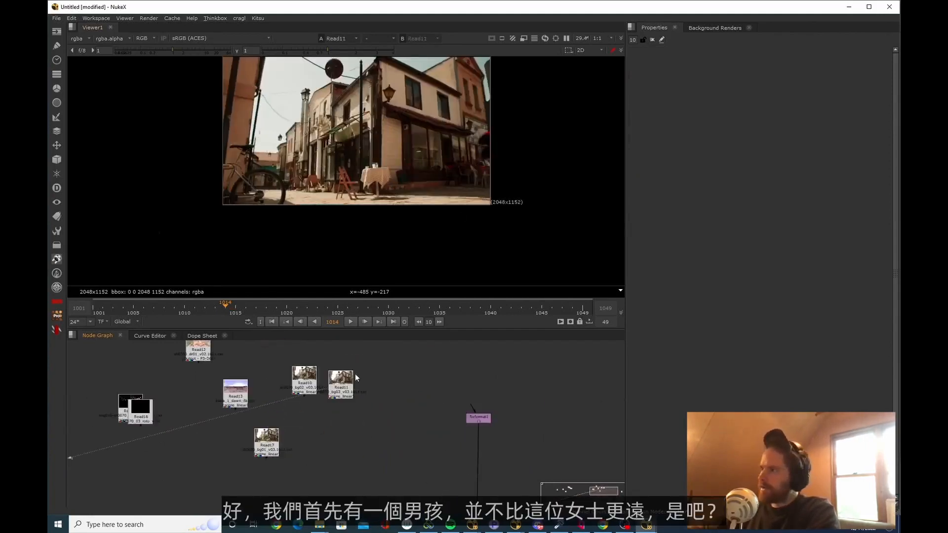
{"action": "scroll", "coordinate": [370, 387], "scroll_direction": "up", "scroll_amount": 3}
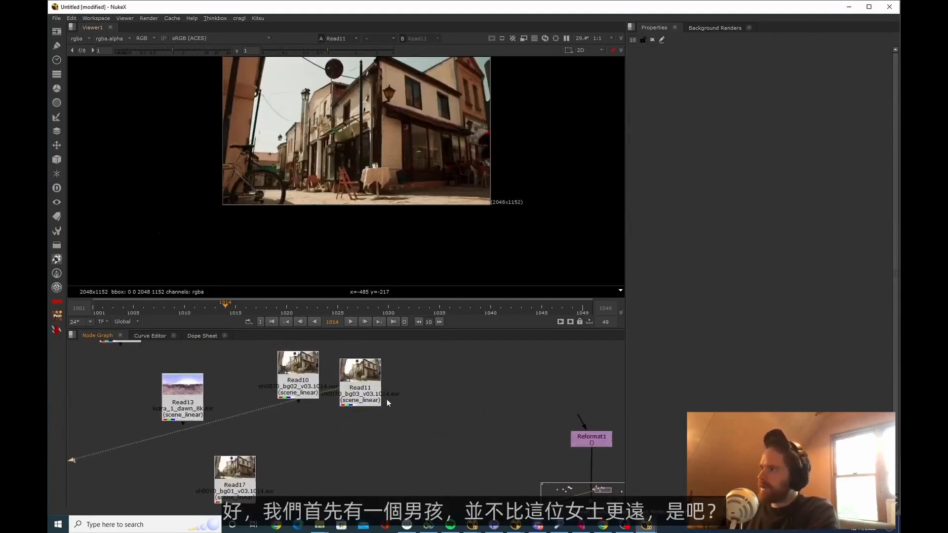
{"action": "left_click_drag", "start_coordinate": [414, 306], "coordinate": [389, 306]}
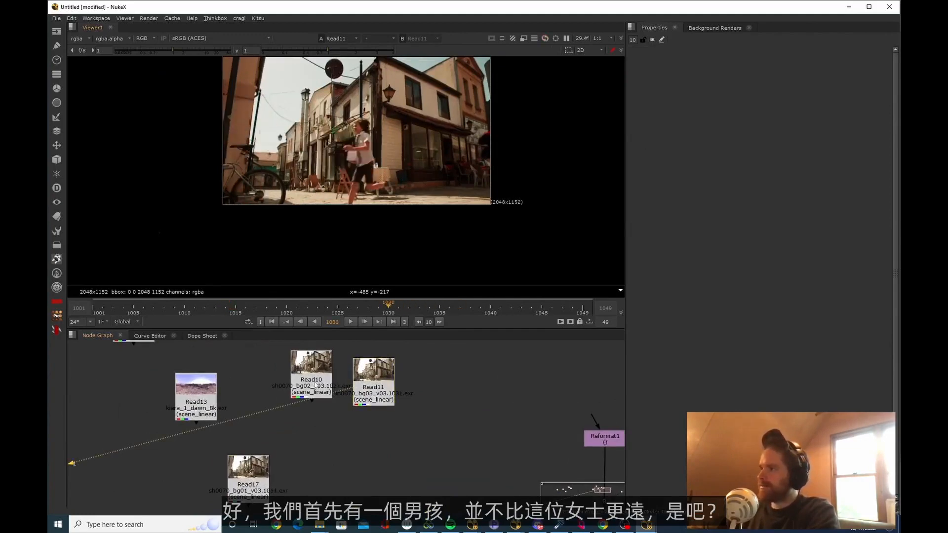
View the sh0070_bg02 plate at frame 1032 and inspect the tablecloth in front of the seated woman
{"action": "left_click_drag", "start_coordinate": [311, 380], "coordinate": [318, 397]}
{"action": "key", "text": "1"}
{"action": "middle_click_drag", "start_coordinate": [320, 418], "coordinate": [337, 385]}
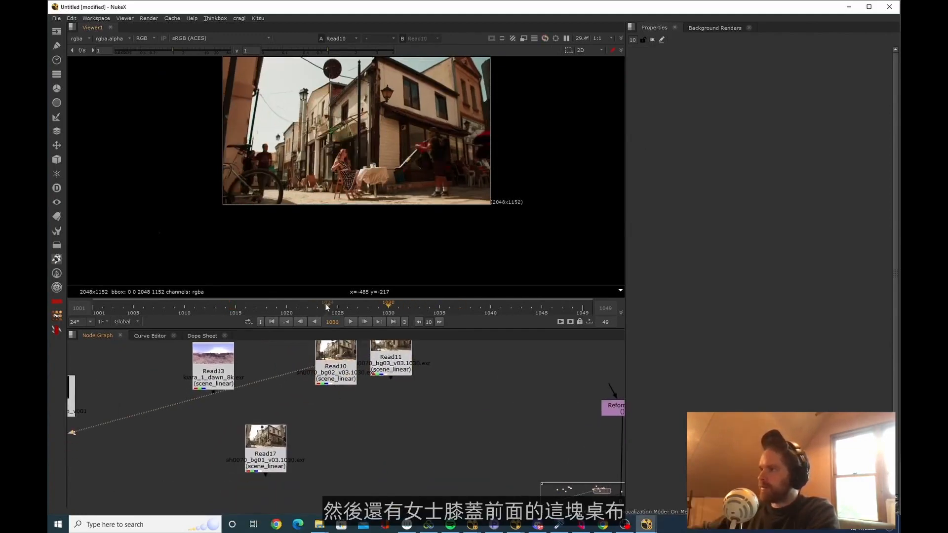
{"action": "left_click_drag", "start_coordinate": [326, 305], "coordinate": [414, 312]}
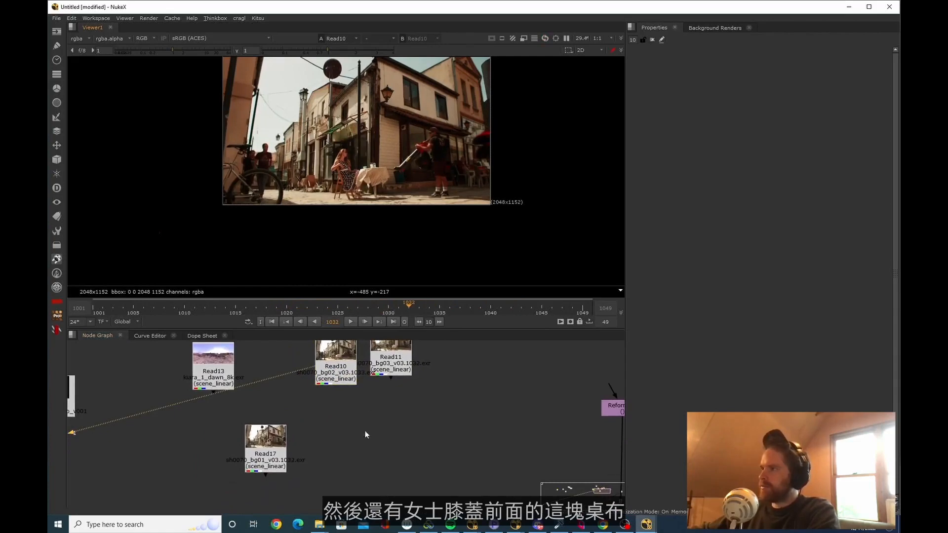
{"action": "left_click_drag", "start_coordinate": [338, 378], "coordinate": [338, 405]}
{"action": "scroll", "coordinate": [357, 181], "scroll_direction": "up", "scroll_amount": 5}
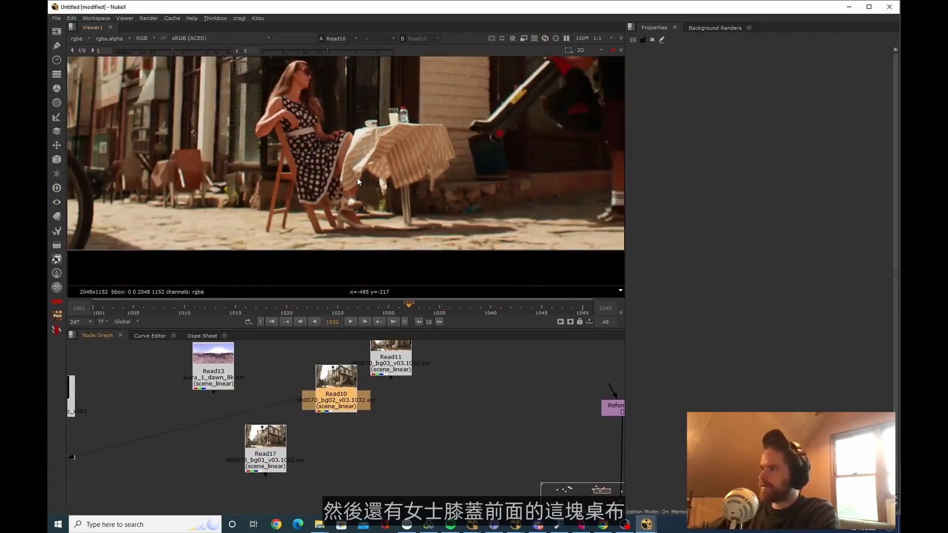
Place the sh0070_bg01 plate beside the sky Merge and Crop, open its properties and view it
{"action": "left_click", "coordinate": [302, 469]}
{"action": "left_click_drag", "start_coordinate": [273, 455], "coordinate": [276, 406]}
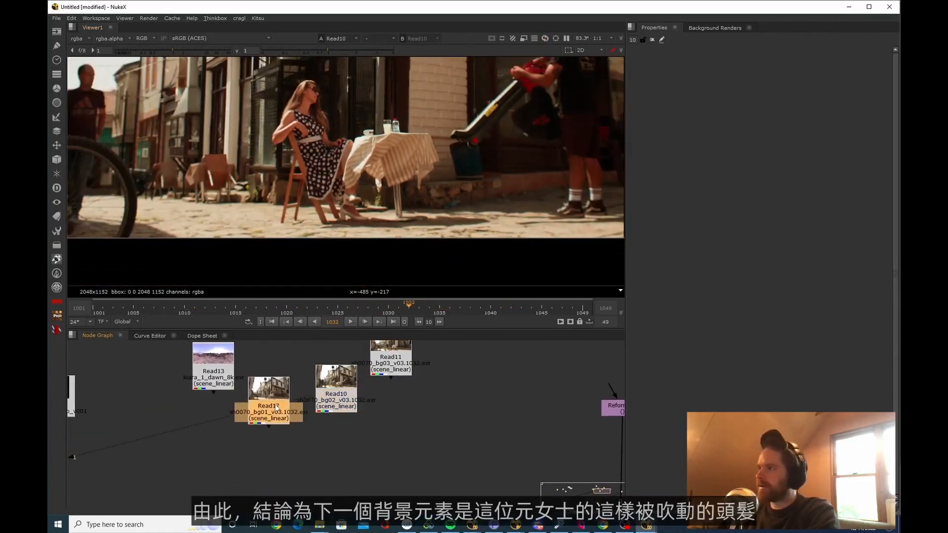
{"action": "double_click", "coordinate": [272, 402]}
{"action": "key", "text": "1"}
{"action": "scroll", "coordinate": [322, 165], "scroll_direction": "down", "scroll_amount": 3}
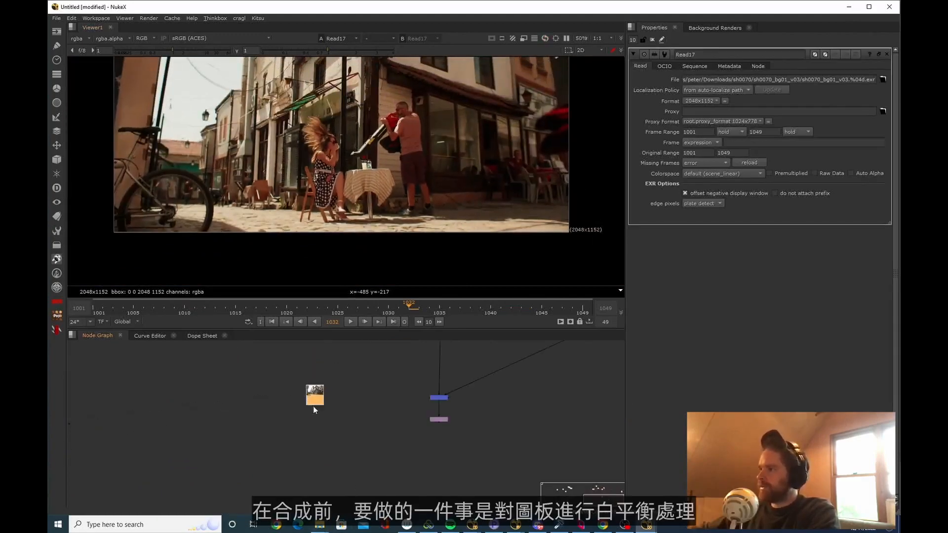
{"action": "left_click", "coordinate": [445, 419]}
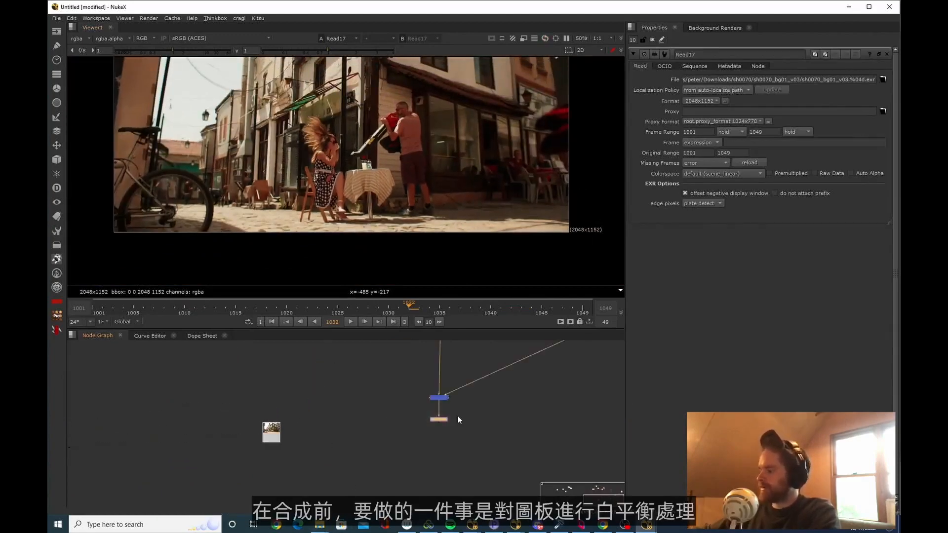
{"action": "scroll", "coordinate": [295, 434], "scroll_direction": "down", "scroll_amount": 5}
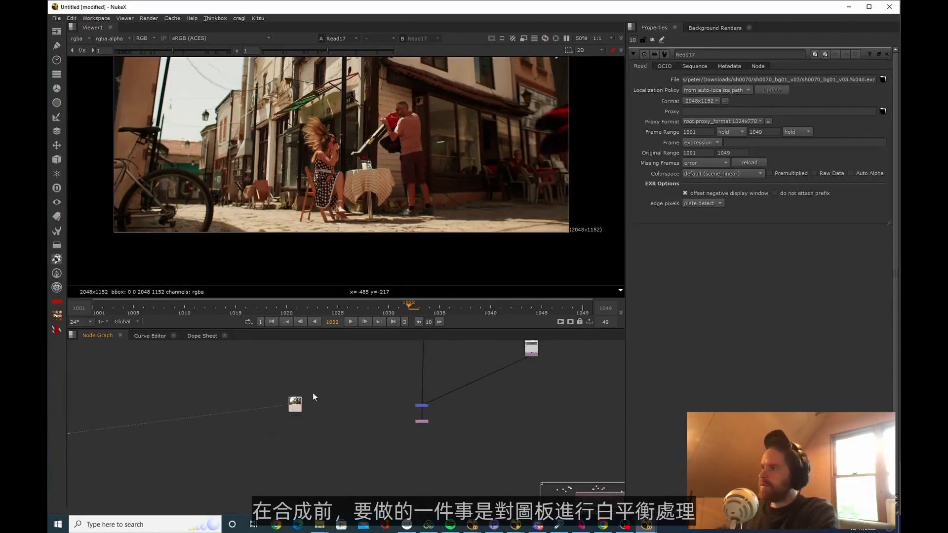
Examine the white balance and colour cast across the sh0070_bg01 plate
{"action": "scroll", "coordinate": [342, 222], "scroll_direction": "up", "scroll_amount": 4}
{"action": "scroll", "coordinate": [374, 161], "scroll_direction": "down", "scroll_amount": 5}
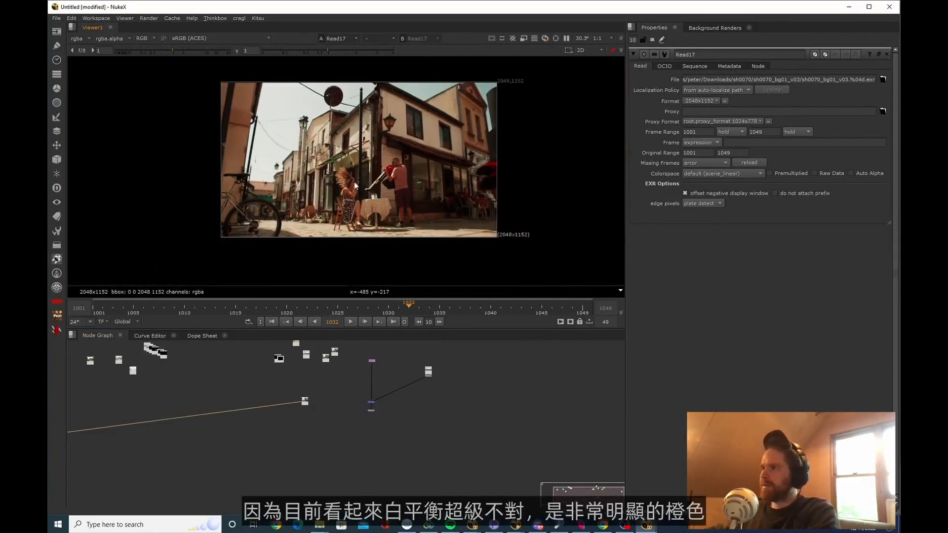
{"action": "scroll", "coordinate": [380, 133], "scroll_direction": "up", "scroll_amount": 2}
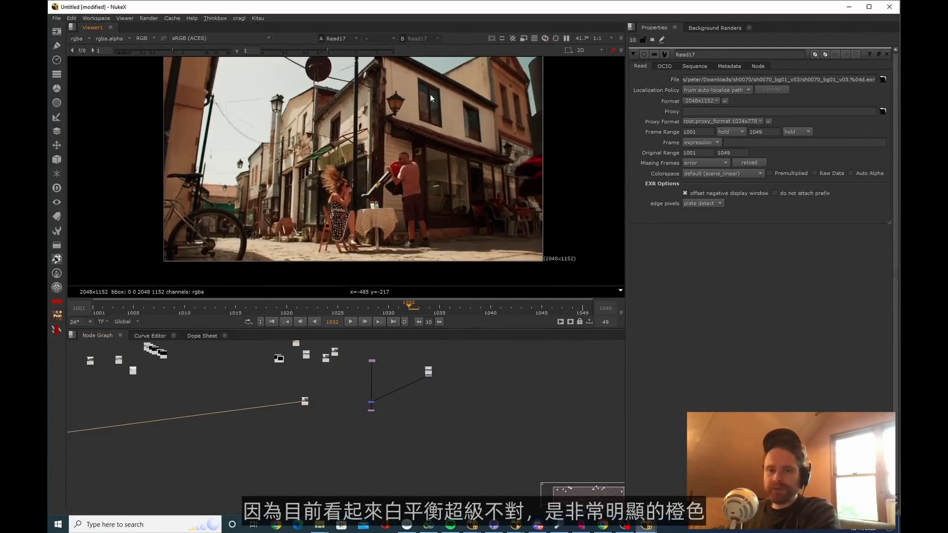
{"action": "middle_click_drag", "start_coordinate": [386, 142], "coordinate": [380, 158]}
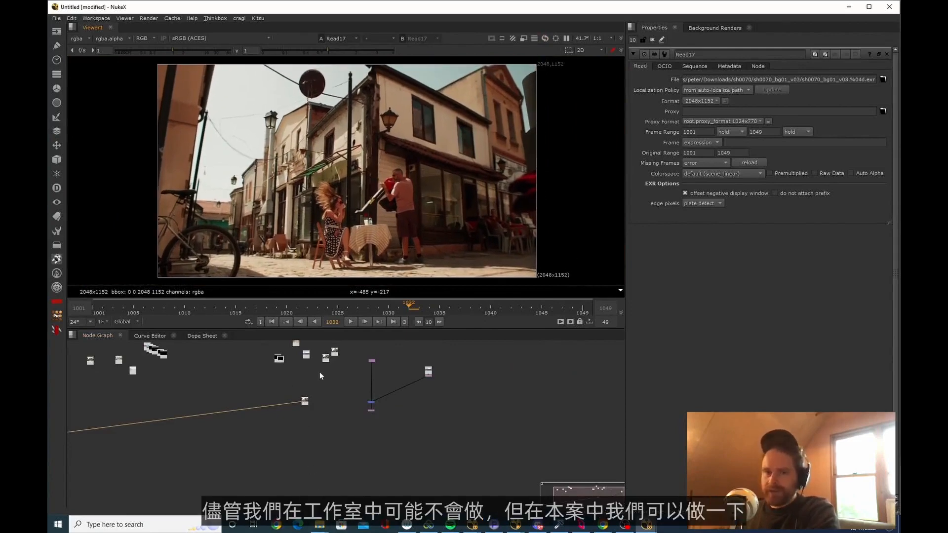
{"action": "middle_click_drag", "start_coordinate": [320, 372], "coordinate": [321, 379]}
{"action": "left_click_drag", "start_coordinate": [327, 419], "coordinate": [335, 419]}
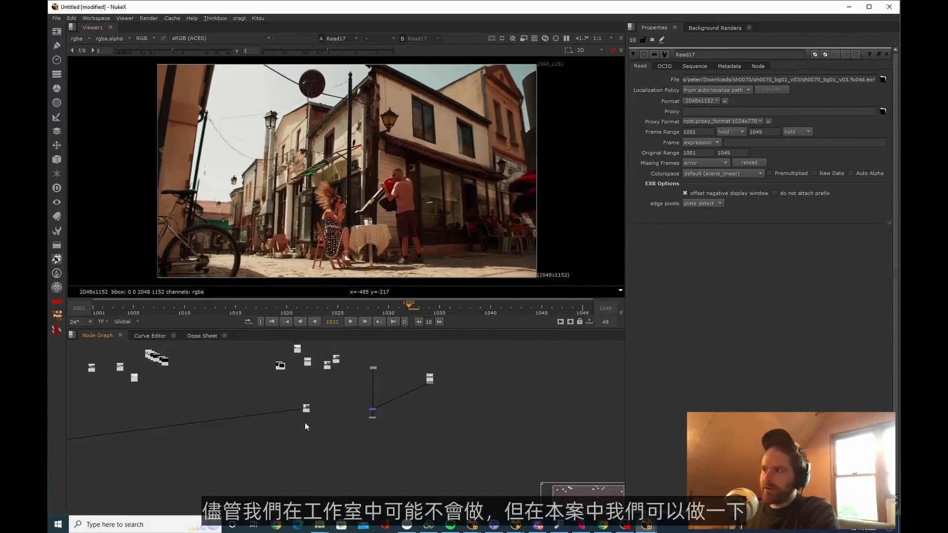
{"action": "scroll", "coordinate": [313, 413], "scroll_direction": "up", "scroll_amount": 3}
{"action": "mouse_move", "coordinate": [308, 391]}
{"action": "left_mouse_down"}
{"action": "mouse_move", "coordinate": [308, 383]}
{"action": "mouse_move", "coordinate": [315, 392]}
{"action": "left_mouse_up"}
{"action": "left_click_drag", "start_coordinate": [340, 438], "coordinate": [343, 440]}
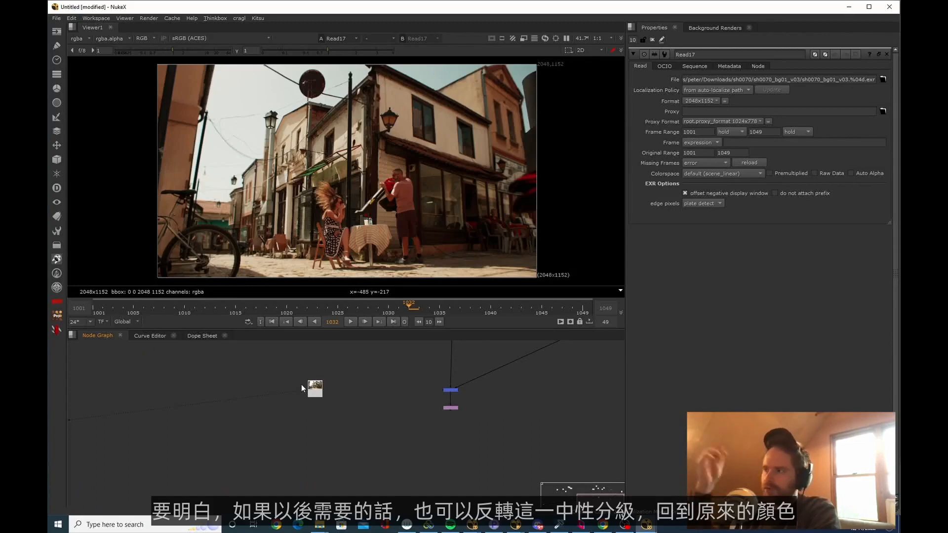
Add a WhiteBalance TL node after the sh0070_bg01 plate
{"action": "scroll", "coordinate": [301, 383], "scroll_direction": "up", "scroll_amount": 3}
{"action": "left_click", "coordinate": [330, 404]}
{"action": "key", "text": "Tab"}
{"action": "type", "text": "white"}
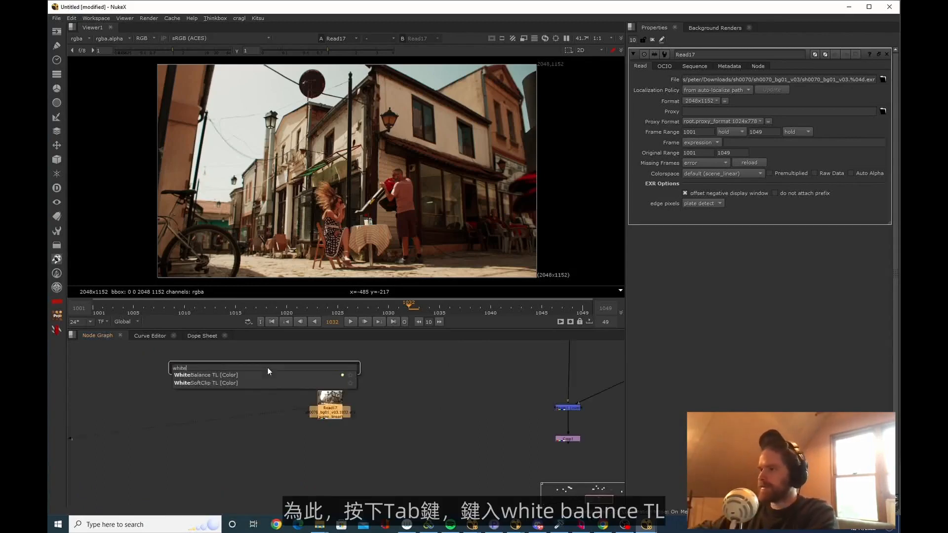
{"action": "key", "text": "Down"}
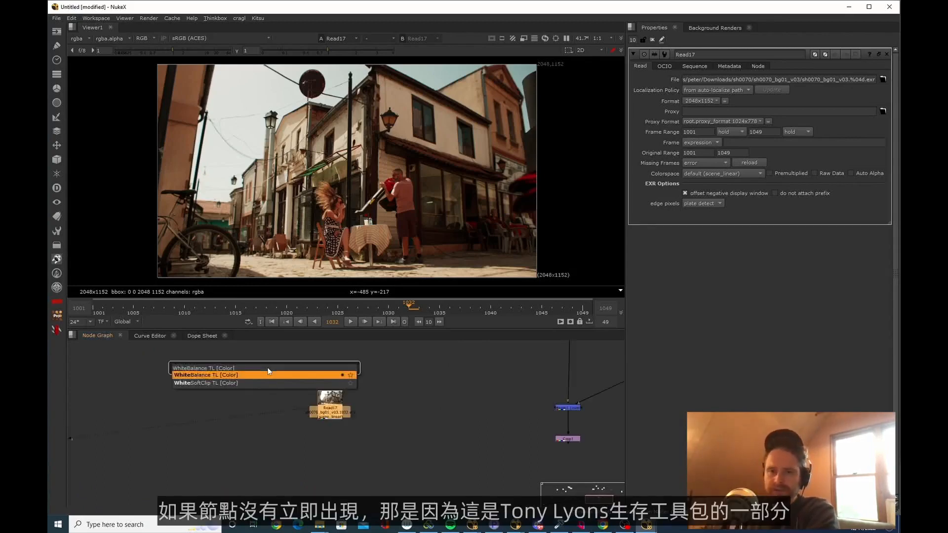
{"action": "type", "text": "1"}
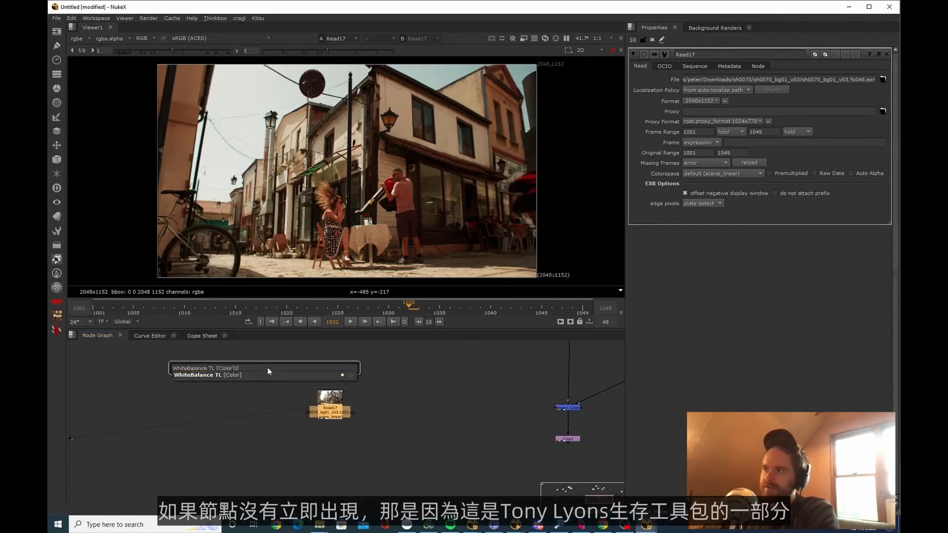
{"action": "left_click", "coordinate": [238, 377]}
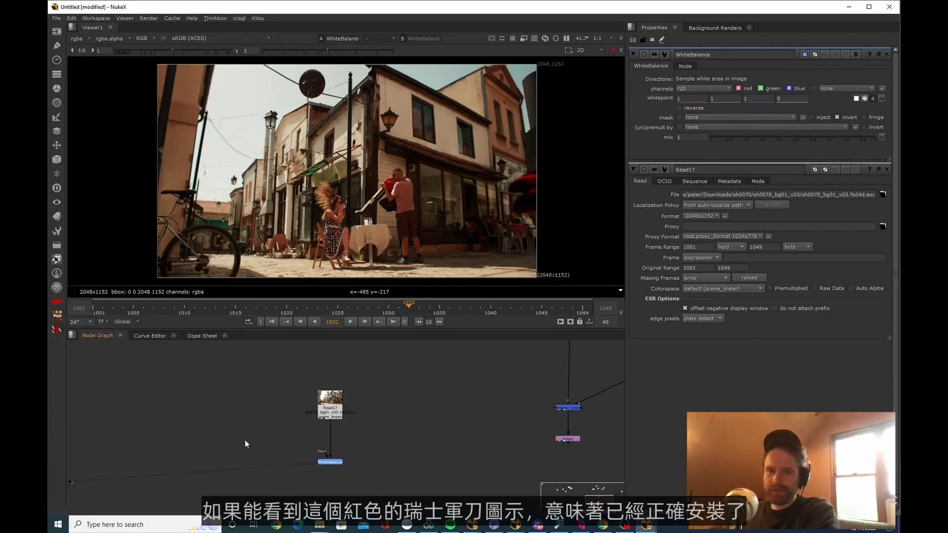
Switch to the browser and look at the GitHub releases page of NukeSurvivalToolkit_publicRelease
{"action": "middle_click_drag", "start_coordinate": [245, 436], "coordinate": [280, 445]}
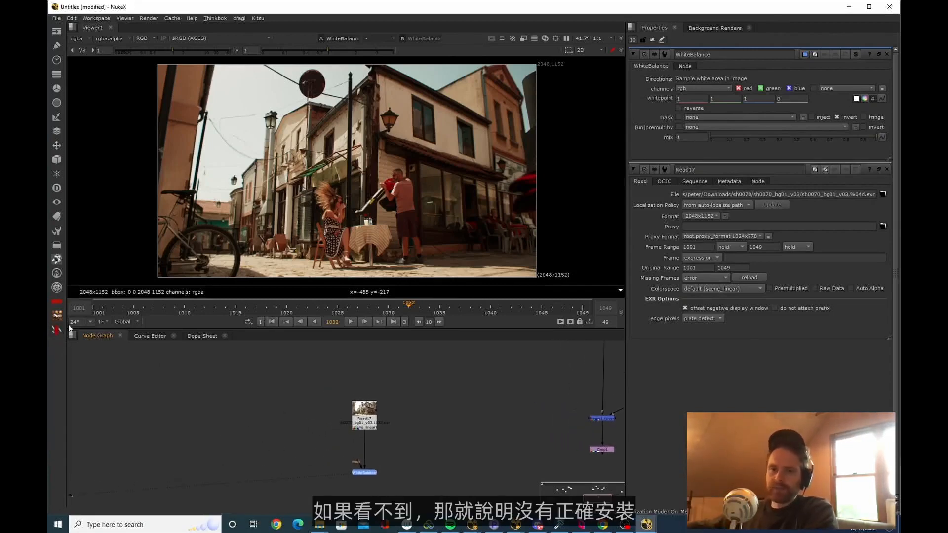
{"action": "key", "text": "alt+Tab"}
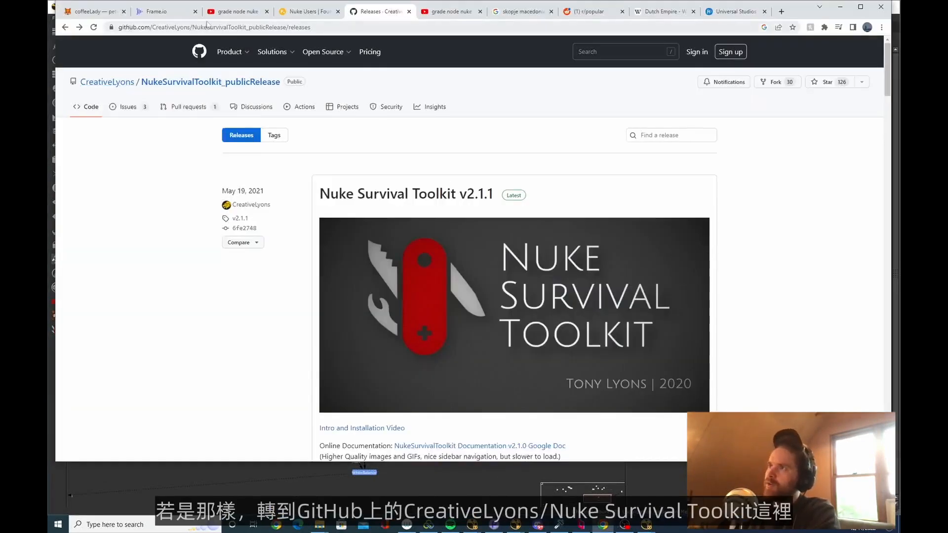
{"action": "left_click_drag", "start_coordinate": [181, 27], "coordinate": [247, 27]}
{"action": "left_click", "coordinate": [269, 28]}
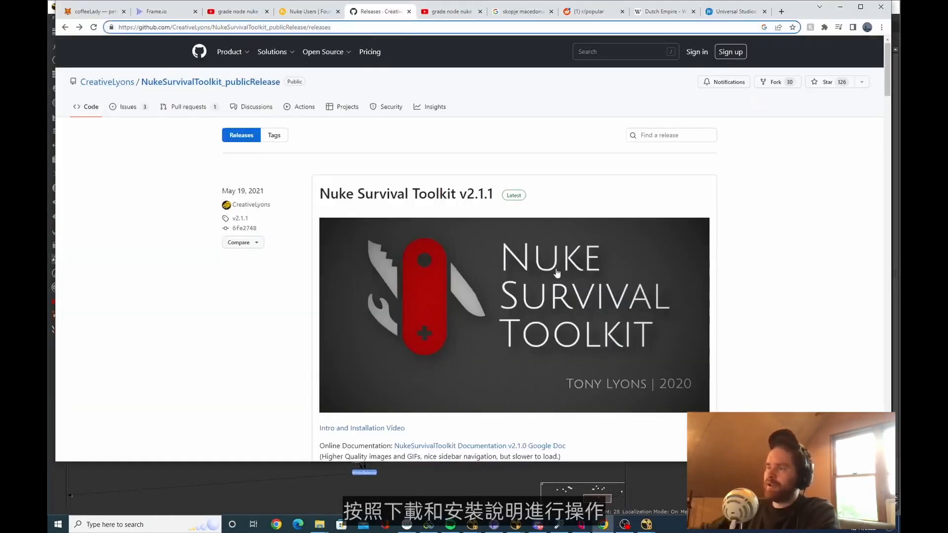
Switch back to NukeX and disable the WhiteBalance node under the sh0070_bg01 plate
{"action": "key", "text": "alt+Tab"}
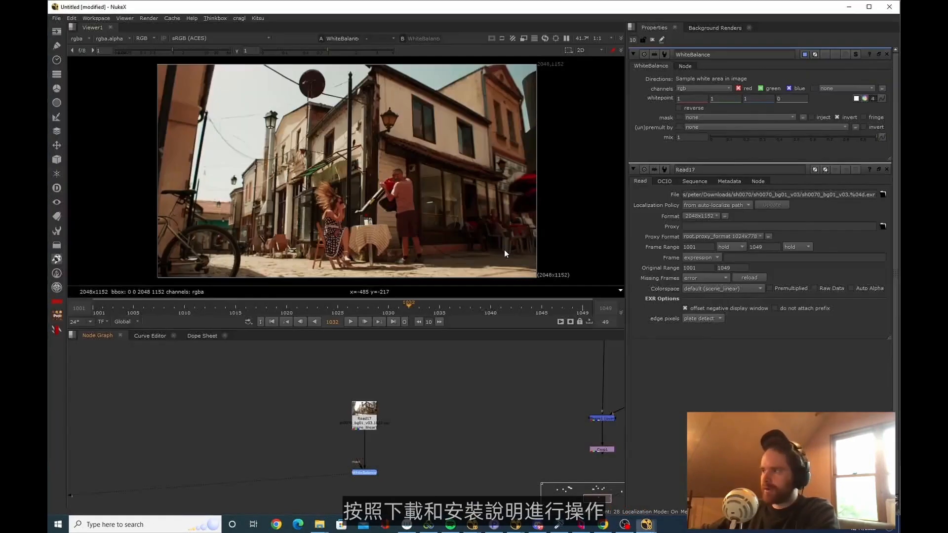
{"action": "left_click", "coordinate": [358, 430]}
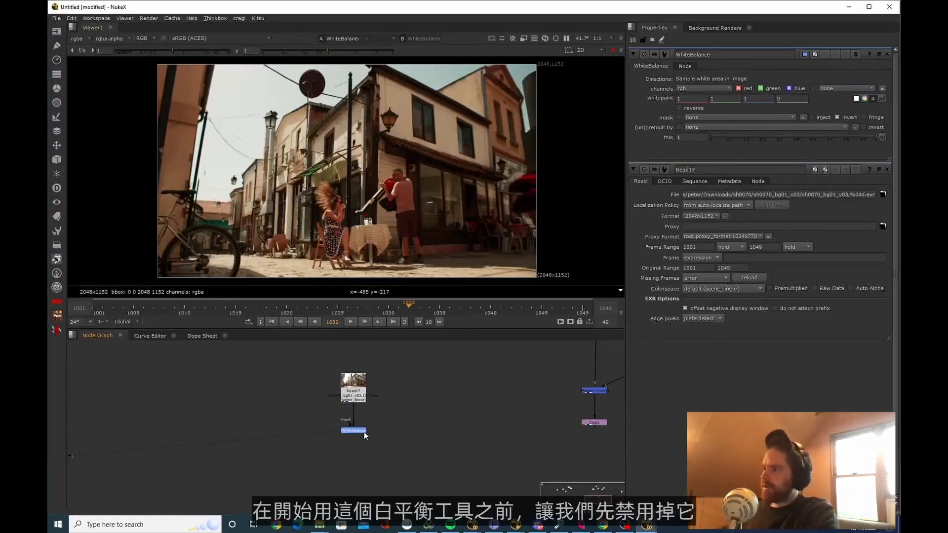
{"action": "scroll", "coordinate": [359, 429], "scroll_direction": "up", "scroll_amount": 2}
{"action": "key", "text": "d"}
{"action": "scroll", "coordinate": [415, 133], "scroll_direction": "up", "scroll_amount": 12}
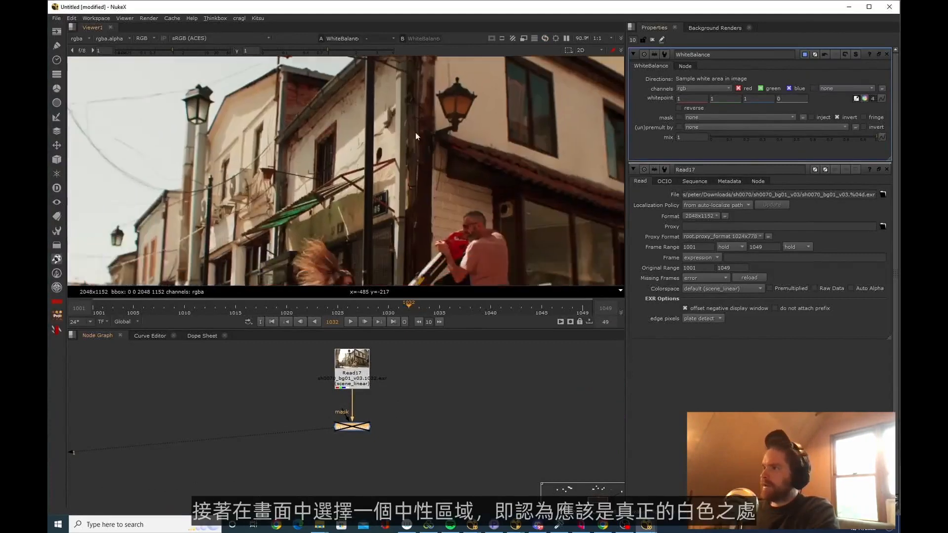
Sample a small area of the sunlit white wall beside the window as the whitepoint and re-enable the WhiteBalance node
{"action": "middle_click_drag", "start_coordinate": [350, 164], "coordinate": [374, 138]}
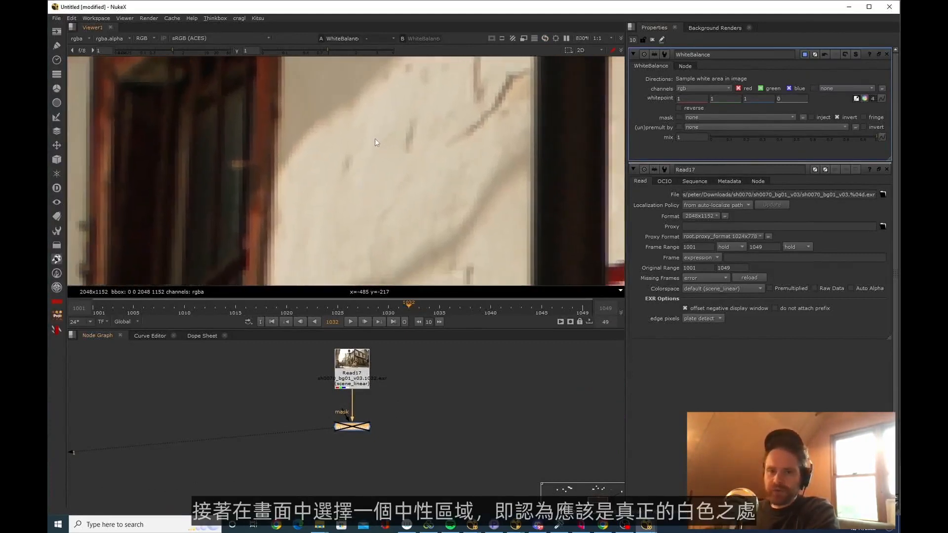
{"action": "scroll", "coordinate": [374, 139], "scroll_direction": "down", "scroll_amount": 4}
{"action": "scroll", "coordinate": [365, 172], "scroll_direction": "up", "scroll_amount": 3}
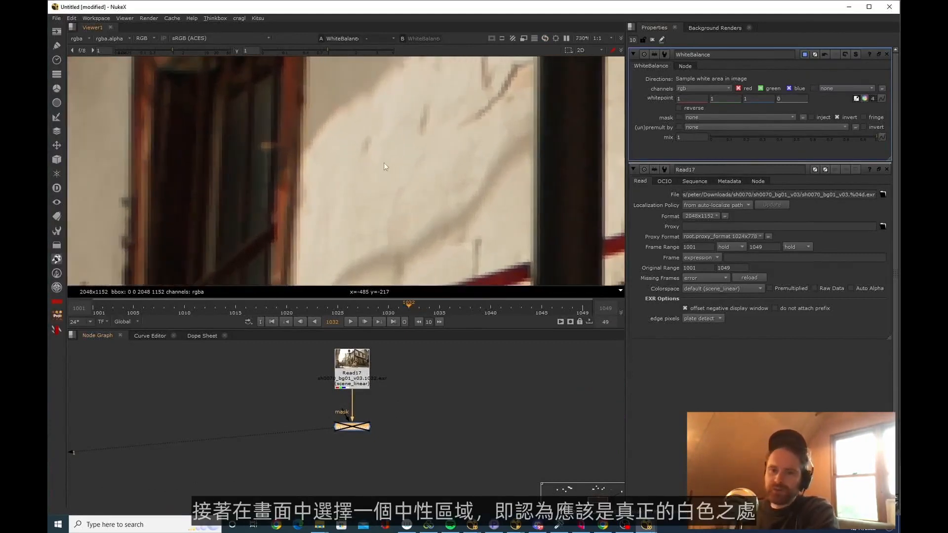
{"action": "left_click_drag", "start_coordinate": [322, 158], "coordinate": [345, 207], "text": "ctrl+shift"}
{"action": "scroll", "coordinate": [339, 212], "scroll_direction": "down", "scroll_amount": 3}
{"action": "key", "text": "d"}
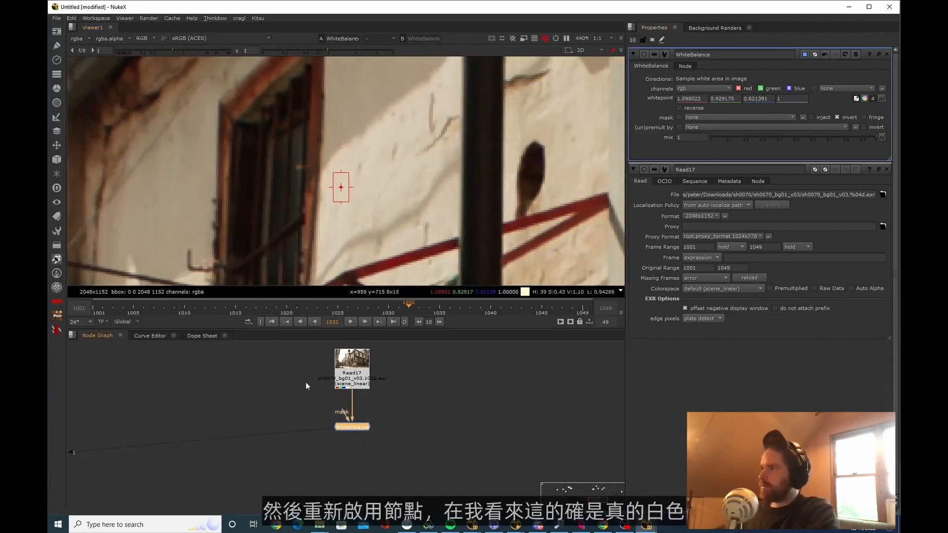
{"action": "scroll", "coordinate": [436, 169], "scroll_direction": "down", "scroll_amount": 5}
{"action": "scroll", "coordinate": [435, 169], "scroll_direction": "up", "scroll_amount": 5}
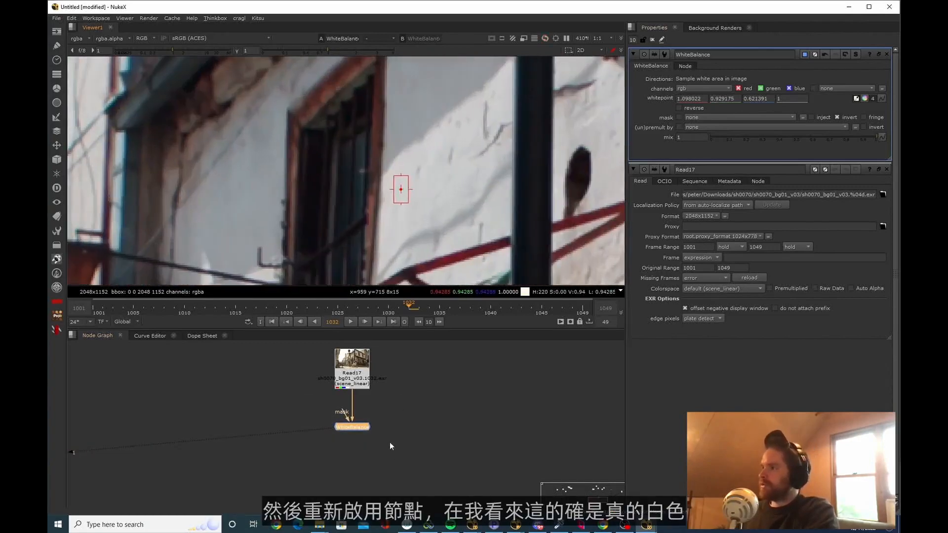
Compare the wall colour between the original sh0070_bg01 plate and the WhiteBalance output
{"action": "left_click", "coordinate": [354, 385]}
{"action": "key", "text": "2"}
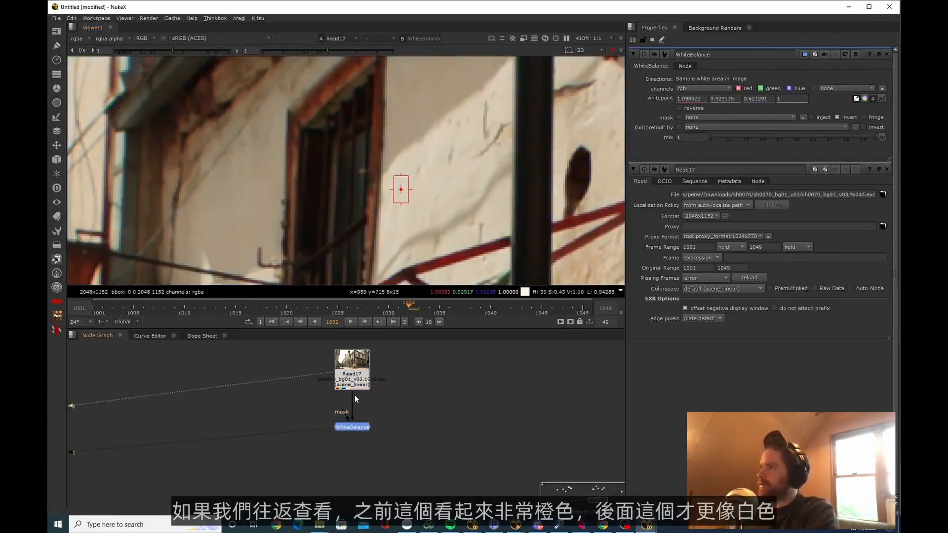
{"action": "key", "text": "1"}
{"action": "key", "text": "2"}
{"action": "key", "text": "1"}
{"action": "scroll", "coordinate": [390, 224], "scroll_direction": "down", "scroll_amount": 9}
Paste a copy of the WhiteBalance node beside the original, fed by the sh0070_bg01 plate, and open its properties
{"action": "left_click_drag", "start_coordinate": [392, 415], "coordinate": [401, 425]}
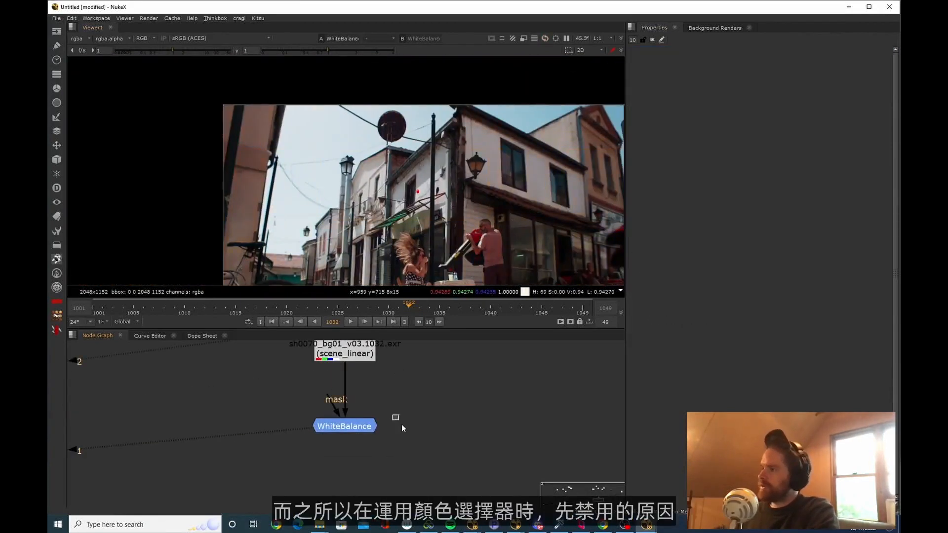
{"action": "left_click_drag", "start_coordinate": [413, 464], "coordinate": [310, 422]}
{"action": "key", "text": "ctrl+c"}
{"action": "left_click", "coordinate": [437, 412]}
{"action": "key", "text": "ctrl+v"}
{"action": "left_click_drag", "start_coordinate": [447, 389], "coordinate": [357, 349]}
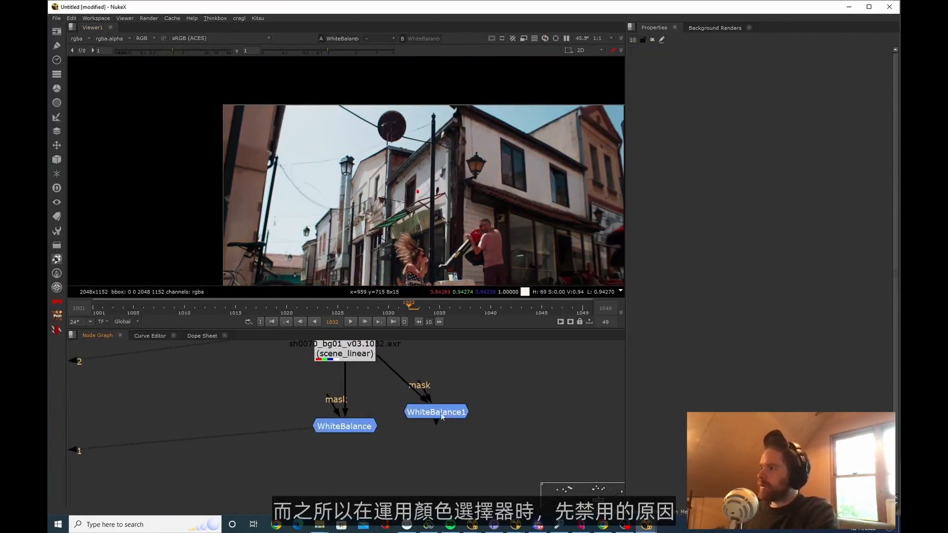
{"action": "left_click_drag", "start_coordinate": [441, 416], "coordinate": [446, 438]}
{"action": "double_click", "coordinate": [447, 438]}
Resample the wall's whitepoint on the copied WhiteBalance, once with the node enabled and once with it disabled
{"action": "key", "text": "d"}
{"action": "left_click_drag", "start_coordinate": [446, 436], "coordinate": [448, 435]}
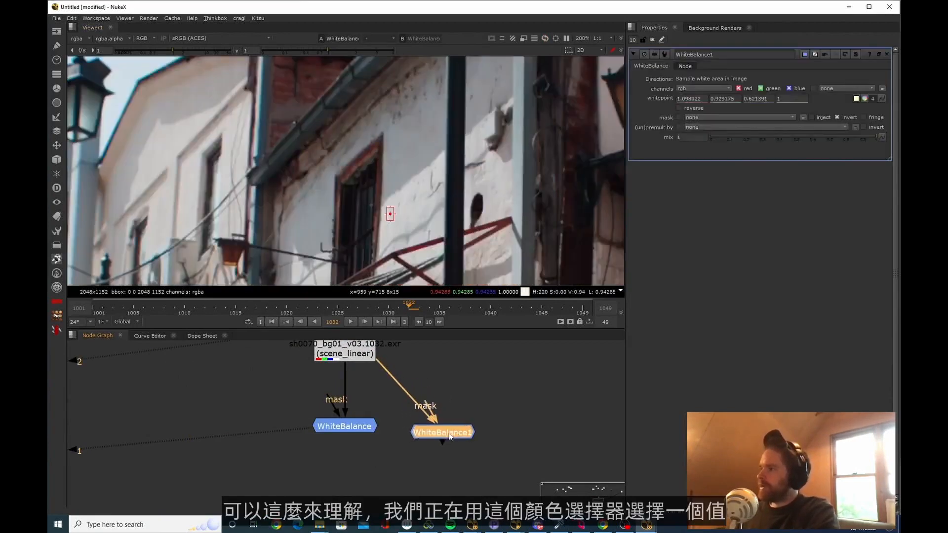
{"action": "key", "text": "1"}
{"action": "scroll", "coordinate": [388, 214], "scroll_direction": "up", "scroll_amount": 6}
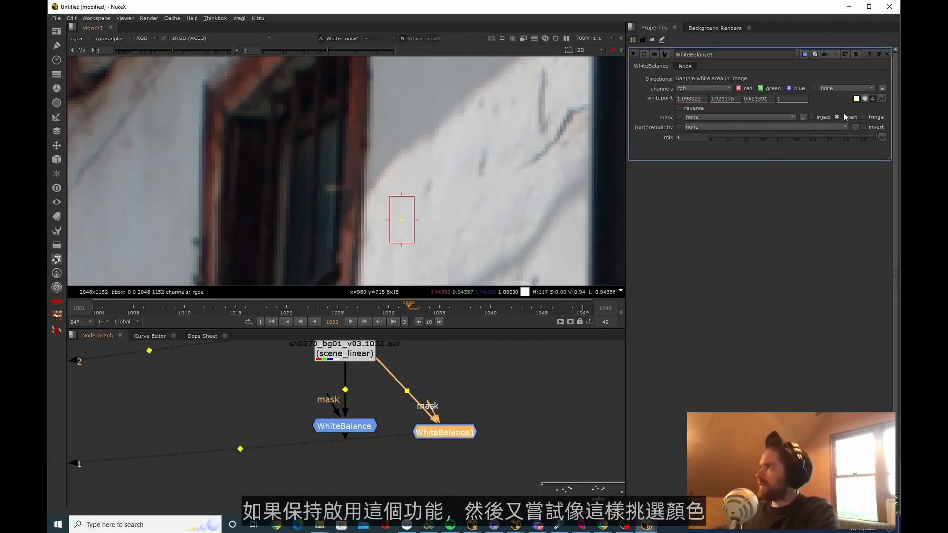
{"action": "mouse_move", "coordinate": [402, 221]}
{"action": "left_mouse_down"}
{"action": "mouse_move", "coordinate": [412, 221]}
{"action": "mouse_move", "coordinate": [400, 228]}
{"action": "left_mouse_up"}
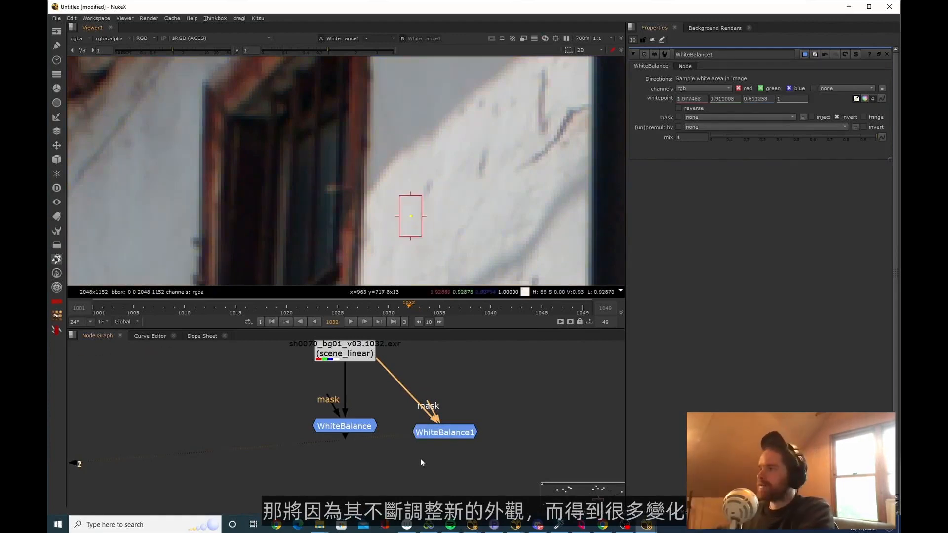
{"action": "key", "text": "d"}
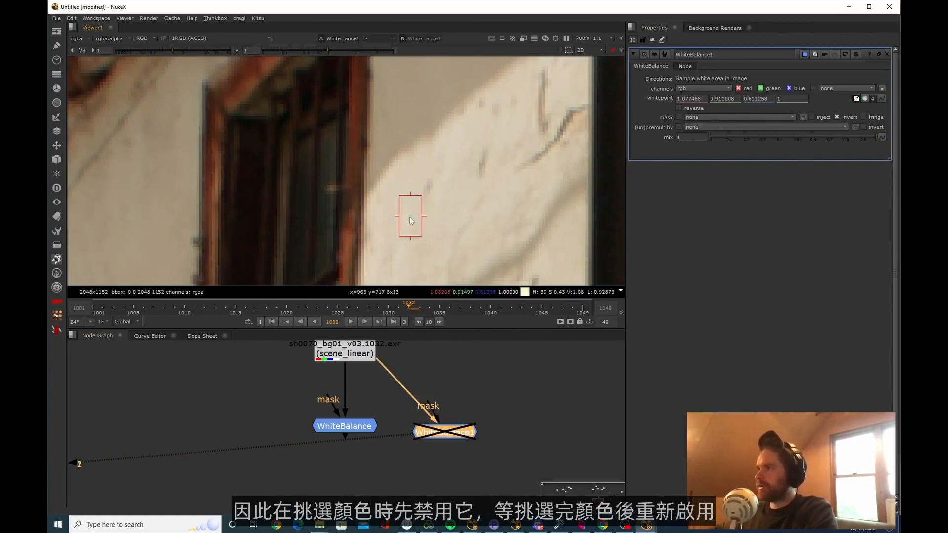
{"action": "key", "text": "d"}
{"action": "scroll", "coordinate": [478, 196], "scroll_direction": "down", "scroll_amount": 3}
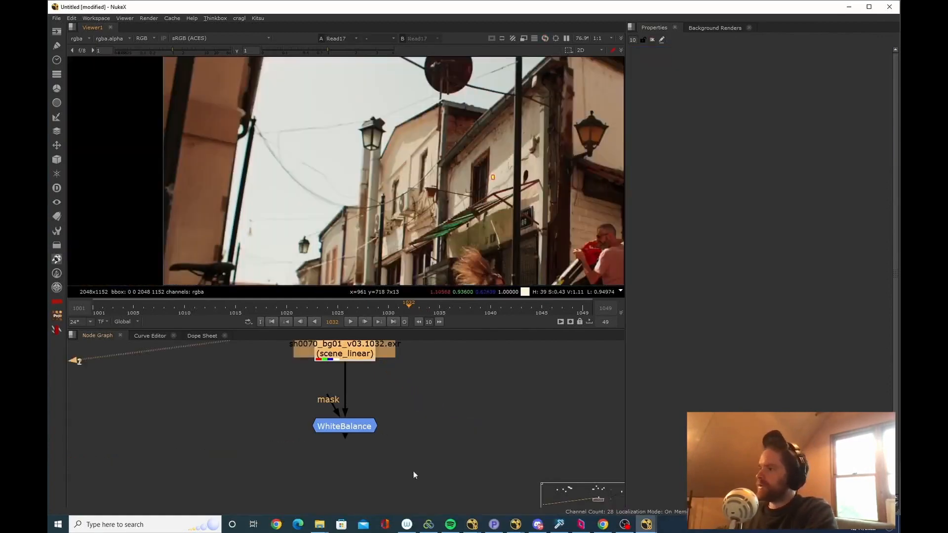
Remove the copied WhiteBalance node and view the plate through the original WhiteBalance
{"action": "left_click", "coordinate": [345, 427]}
{"action": "middle_click_drag", "start_coordinate": [319, 399], "coordinate": [319, 421]}
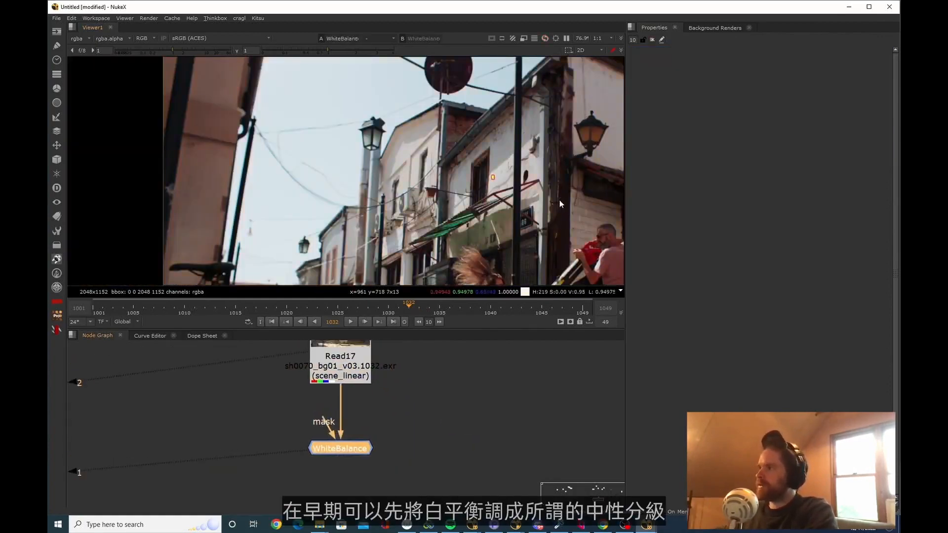
{"action": "scroll", "coordinate": [560, 202], "scroll_direction": "down", "scroll_amount": 3}
{"action": "scroll", "coordinate": [401, 246], "scroll_direction": "up", "scroll_amount": 1}
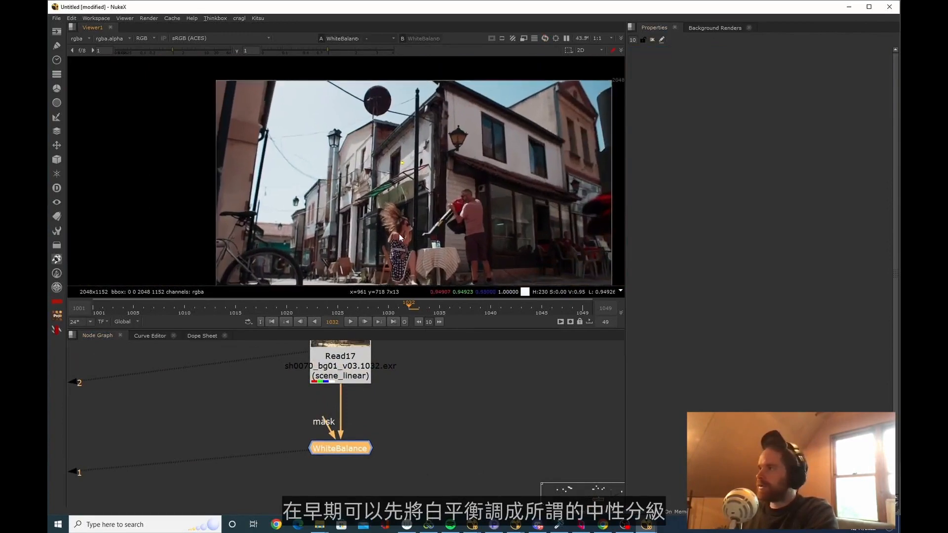
{"action": "scroll", "coordinate": [427, 226], "scroll_direction": "down", "scroll_amount": 3}
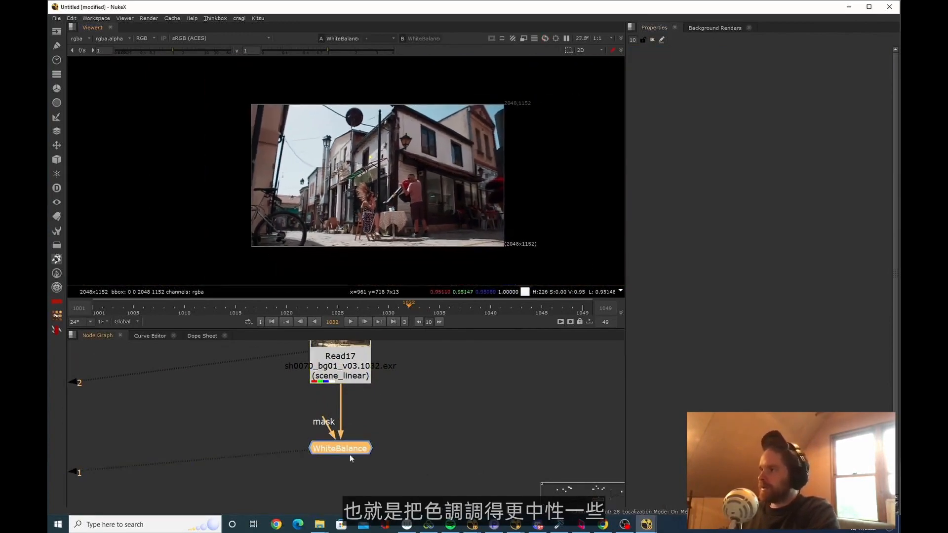
{"action": "left_click", "coordinate": [388, 489]}
{"action": "left_click", "coordinate": [354, 449]}
{"action": "middle_click_drag", "start_coordinate": [354, 450], "coordinate": [358, 443]}
{"action": "left_click_drag", "start_coordinate": [357, 443], "coordinate": [355, 426]}
{"action": "scroll", "coordinate": [359, 446], "scroll_direction": "down", "scroll_amount": 3}
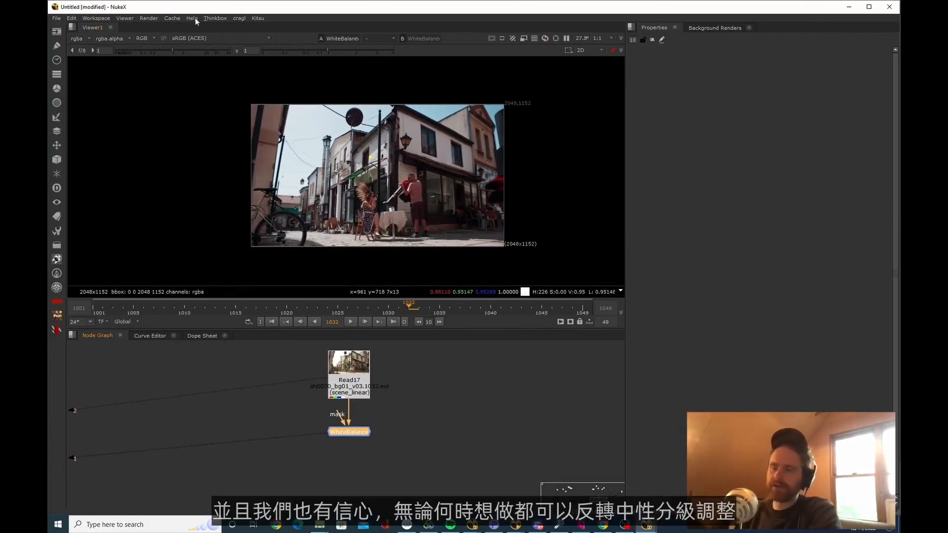
{"action": "middle_click_drag", "start_coordinate": [386, 433], "coordinate": [399, 406]}
{"action": "left_click", "coordinate": [399, 406]}
{"action": "left_click_drag", "start_coordinate": [375, 408], "coordinate": [372, 394]}
Stack placeholder Blur and Grade nodes below the WhiteBalance and paste a WhiteBalance copy at the end of the chain
{"action": "double_click", "coordinate": [373, 393]}
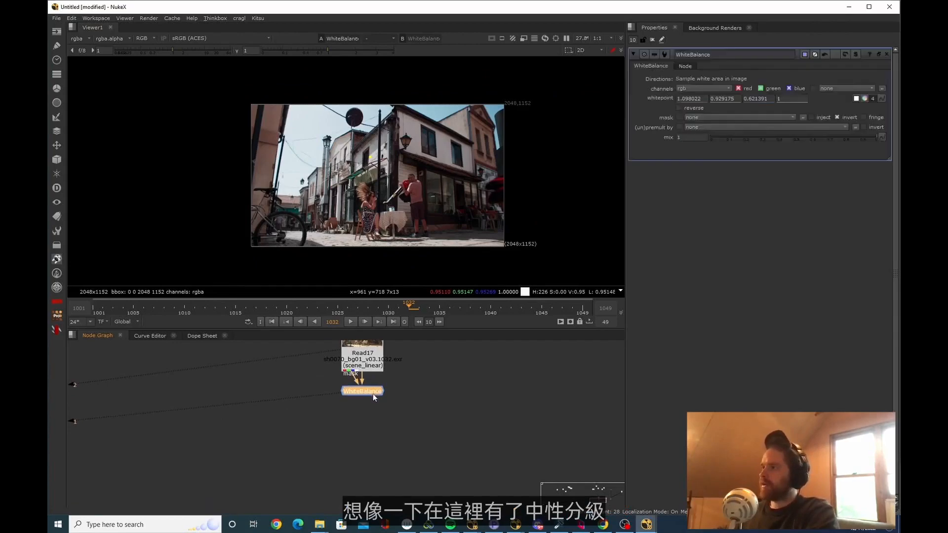
{"action": "left_click", "coordinate": [372, 394]}
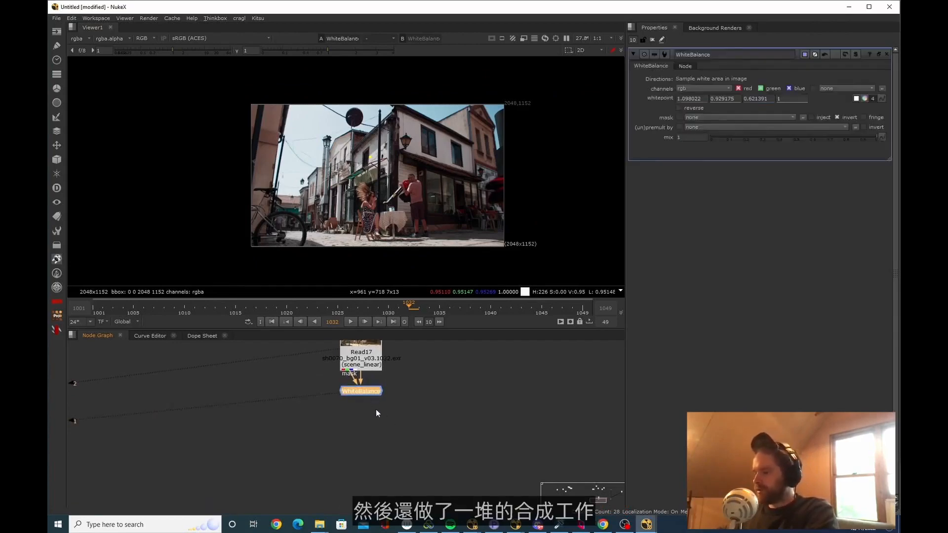
{"action": "key", "text": "b"}
{"action": "key", "text": "g"}
{"action": "key", "text": "b"}
{"action": "key", "text": "g"}
{"action": "key", "text": "b"}
{"action": "key", "text": "g"}
{"action": "key", "text": "b"}
{"action": "left_click_drag", "start_coordinate": [411, 390], "coordinate": [375, 371]}
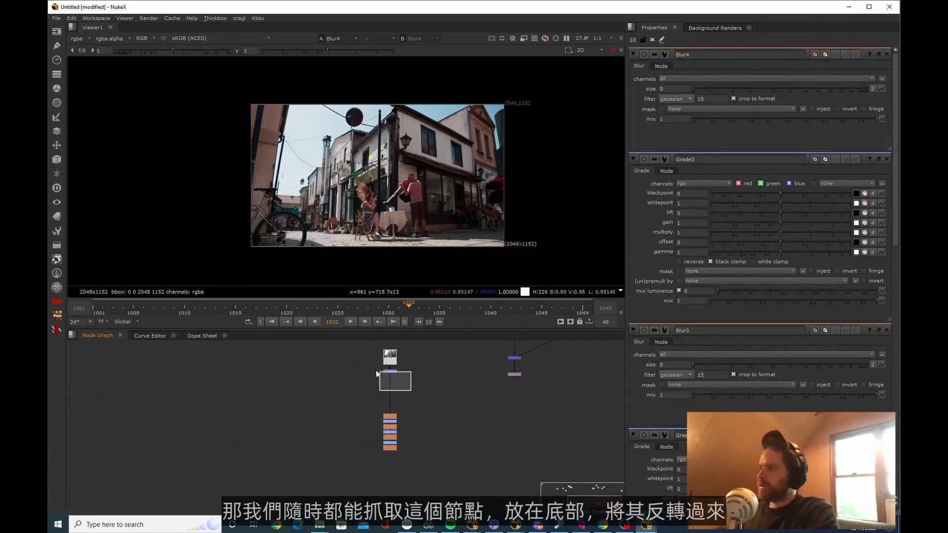
{"action": "key", "text": "ctrl+v"}
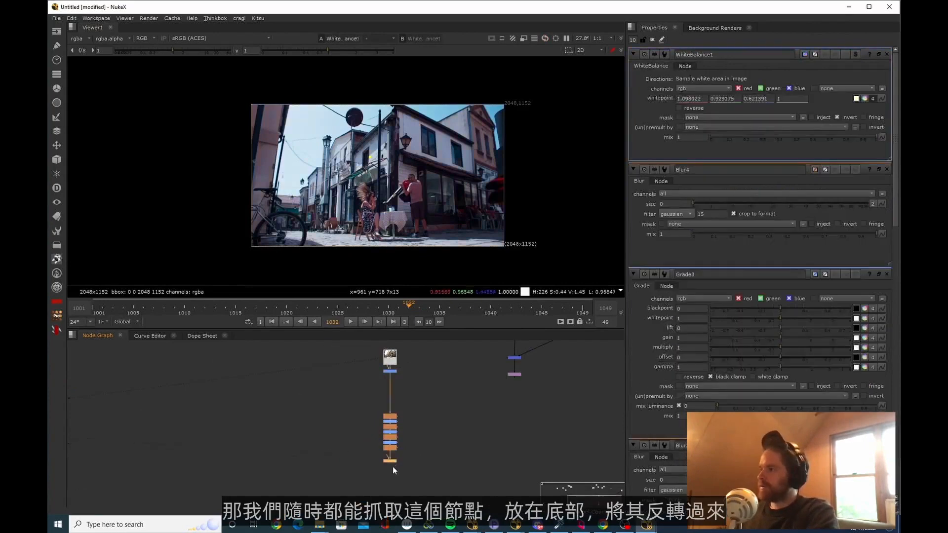
Turn on reverse in the WhiteBalance copy at the end of the placeholder chain
{"action": "left_click", "coordinate": [697, 108]}
{"action": "mouse_move", "coordinate": [411, 407]}
{"action": "middle_mouse_down"}
{"action": "mouse_move", "coordinate": [411, 396]}
{"action": "mouse_move", "coordinate": [413, 416]}
{"action": "middle_mouse_up"}
{"action": "left_click", "coordinate": [414, 464]}
{"action": "middle_click_drag", "start_coordinate": [413, 464], "coordinate": [416, 407]}
{"action": "middle_click_drag", "start_coordinate": [418, 441], "coordinate": [423, 473]}
{"action": "left_click_drag", "start_coordinate": [423, 478], "coordinate": [372, 446]}
{"action": "middle_click_drag", "start_coordinate": [373, 444], "coordinate": [366, 488]}
{"action": "scroll", "coordinate": [386, 396], "scroll_direction": "up", "scroll_amount": 6}
Compare the original plate with the reversed and white-balanced results close up on the seated woman's face
{"action": "left_click", "coordinate": [414, 364]}
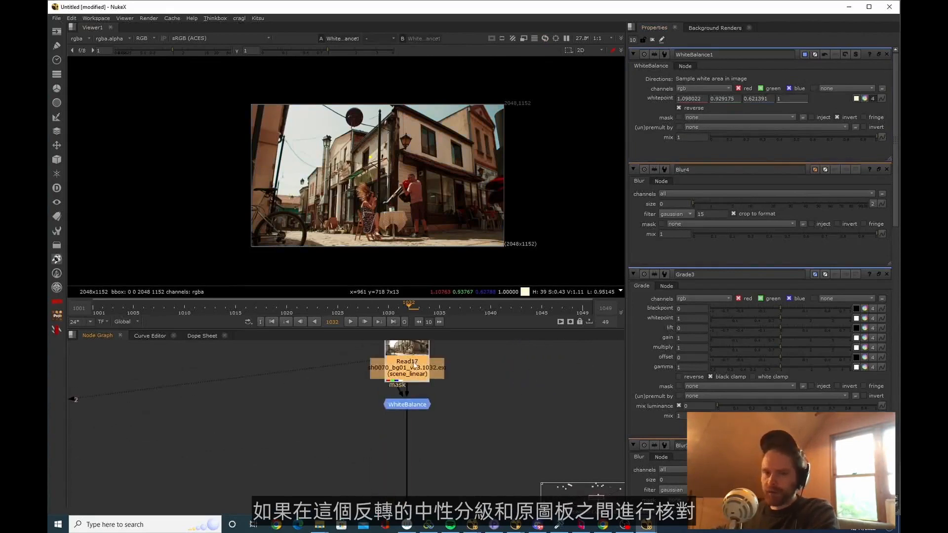
{"action": "scroll", "coordinate": [393, 155], "scroll_direction": "up", "scroll_amount": 15}
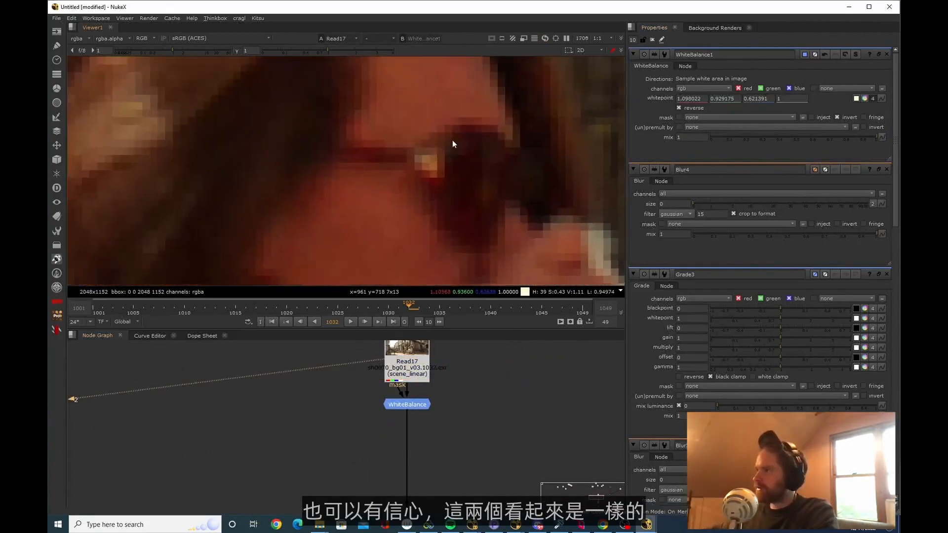
{"action": "key", "text": "1"}
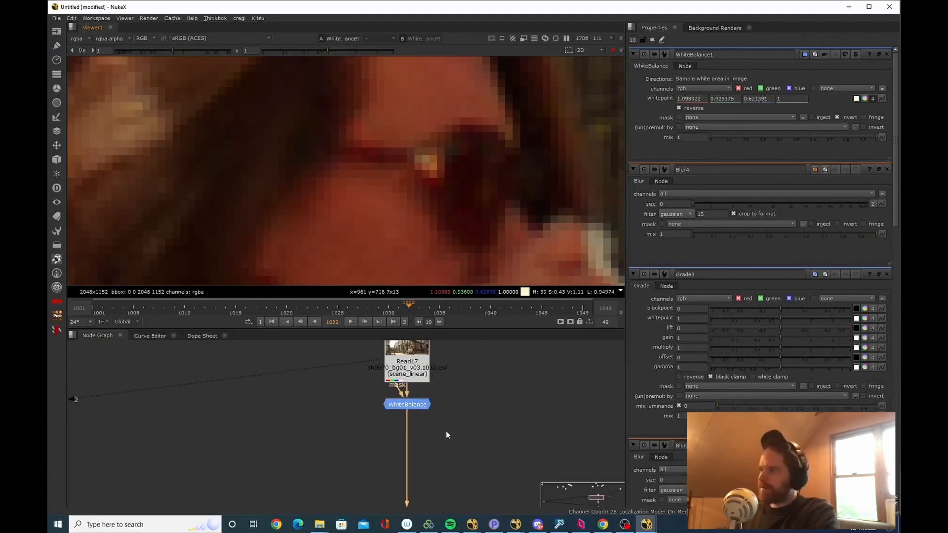
{"action": "scroll", "coordinate": [417, 425], "scroll_direction": "down", "scroll_amount": 4}
{"action": "left_click", "coordinate": [419, 388]}
{"action": "key", "text": "1"}
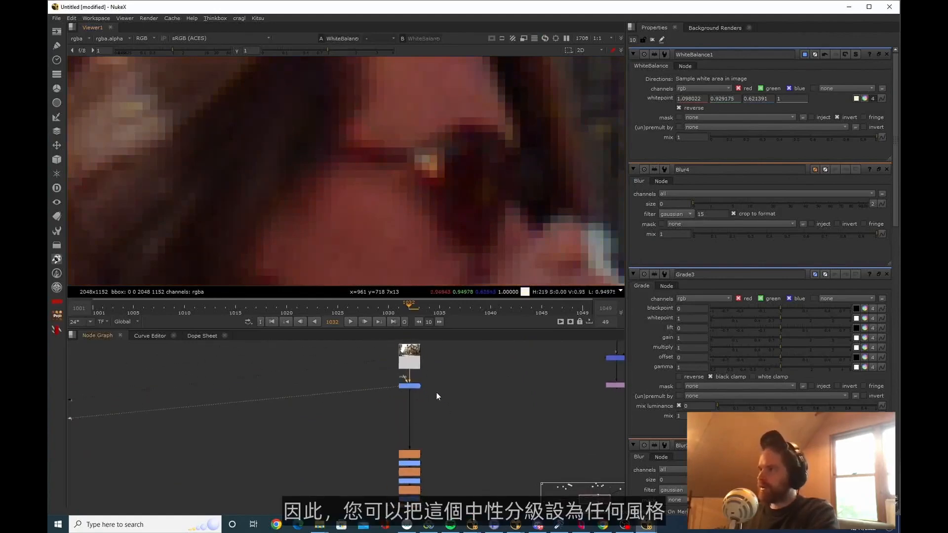
Clear the open node properties and set the first WhiteBalance node's mix to 0.675
{"action": "scroll", "coordinate": [436, 392], "scroll_direction": "down", "scroll_amount": 3}
{"action": "left_click", "coordinate": [652, 39]}
{"action": "key", "text": "f"}
{"action": "scroll", "coordinate": [463, 196], "scroll_direction": "down", "scroll_amount": 6}
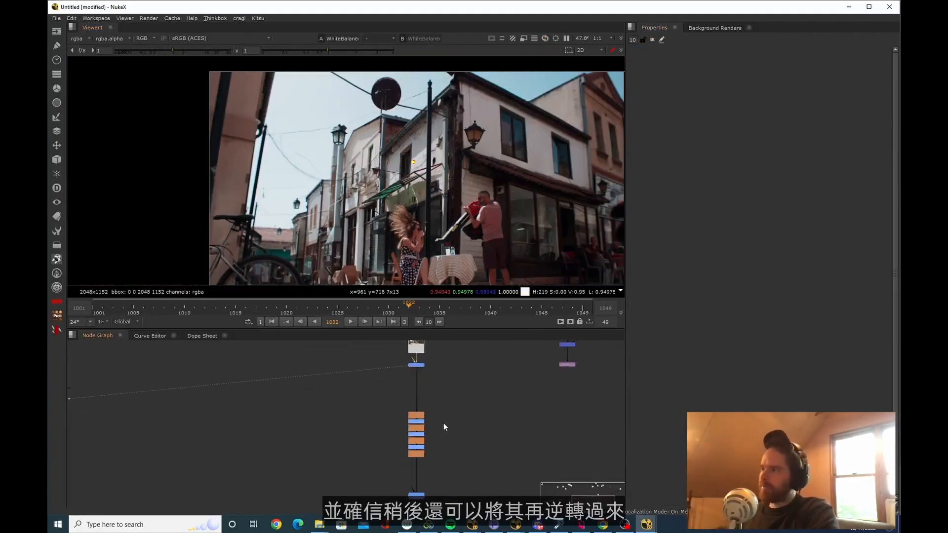
{"action": "scroll", "coordinate": [443, 422], "scroll_direction": "up", "scroll_amount": 2}
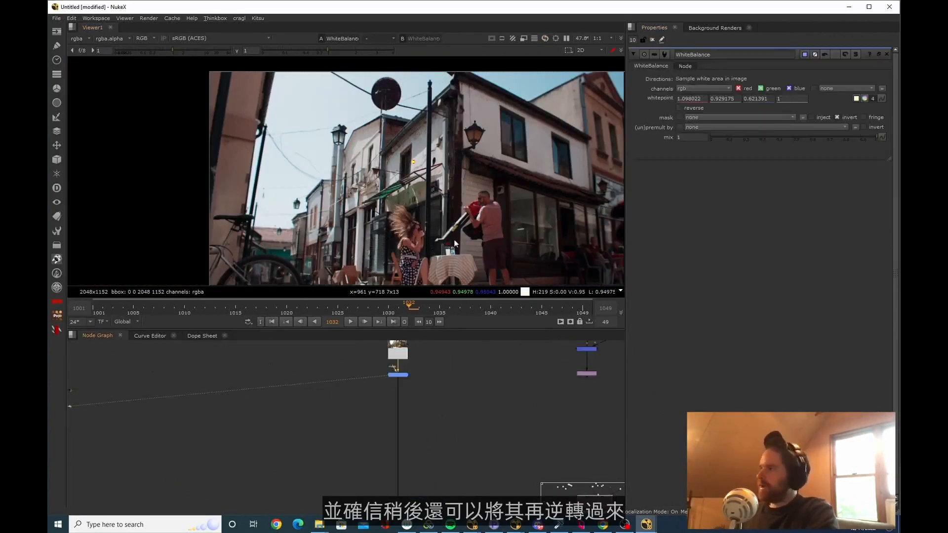
{"action": "scroll", "coordinate": [511, 209], "scroll_direction": "down", "scroll_amount": 1}
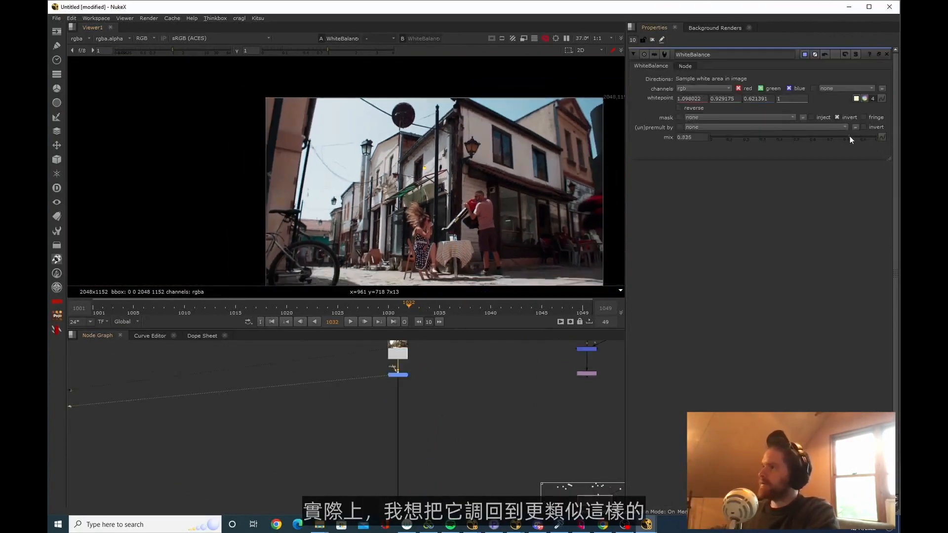
{"action": "mouse_move", "coordinate": [842, 134]}
{"action": "left_mouse_down"}
{"action": "mouse_move", "coordinate": [826, 137]}
{"action": "mouse_move", "coordinate": [834, 140]}
{"action": "left_mouse_up"}
Compare the original sh0070_bg01 plate with its partially mixed WhiteBalance neutral grade
{"action": "scroll", "coordinate": [429, 379], "scroll_direction": "down", "scroll_amount": 3}
{"action": "mouse_move", "coordinate": [429, 399]}
{"action": "middle_mouse_down"}
{"action": "mouse_move", "coordinate": [427, 381]}
{"action": "mouse_move", "coordinate": [430, 423]}
{"action": "middle_mouse_up"}
{"action": "left_click_drag", "start_coordinate": [435, 413], "coordinate": [394, 387]}
{"action": "left_click", "coordinate": [416, 390]}
{"action": "key", "text": "1"}
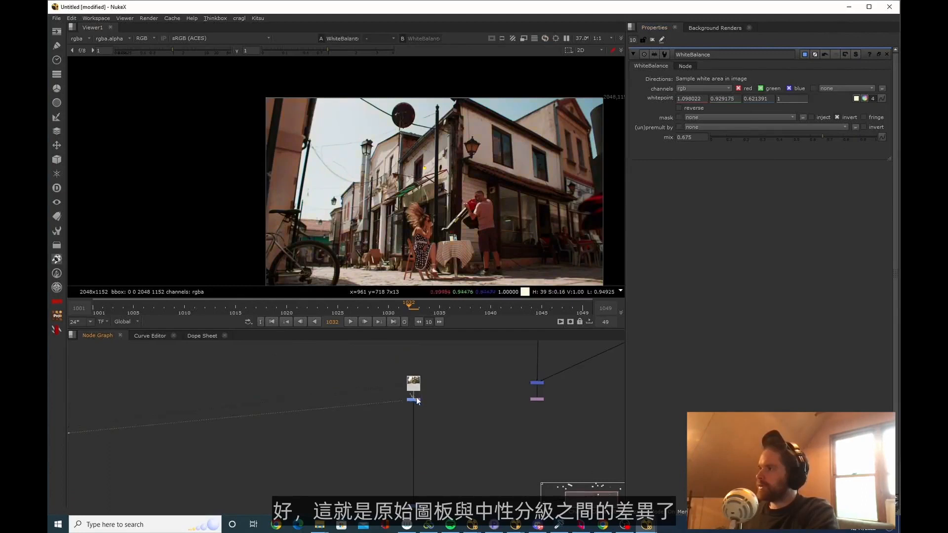
{"action": "key", "text": "1"}
Delete the placeholder chain and copy the WhiteBalance node onto the two other street plates
{"action": "scroll", "coordinate": [432, 418], "scroll_direction": "down", "scroll_amount": 2}
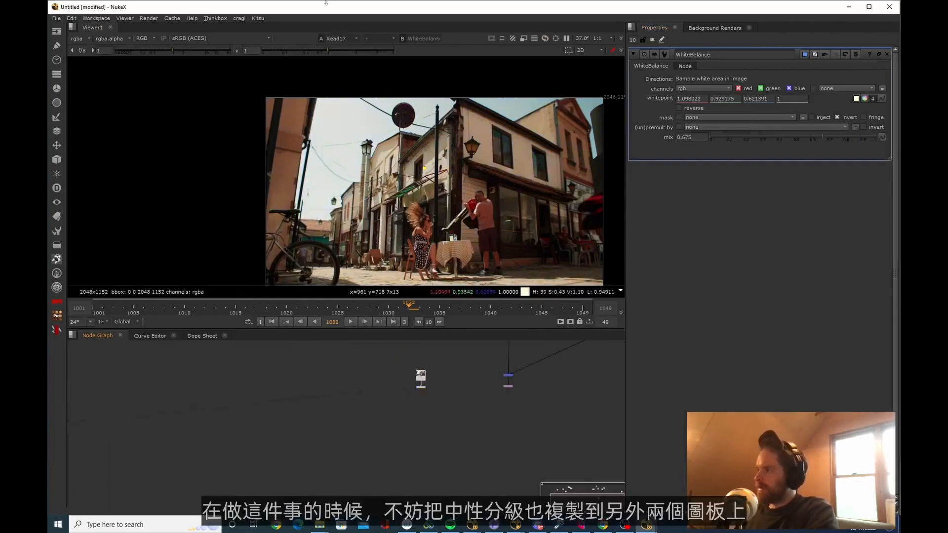
{"action": "middle_click_drag", "start_coordinate": [409, 395], "coordinate": [429, 433]}
{"action": "scroll", "coordinate": [428, 432], "scroll_direction": "down", "scroll_amount": 3}
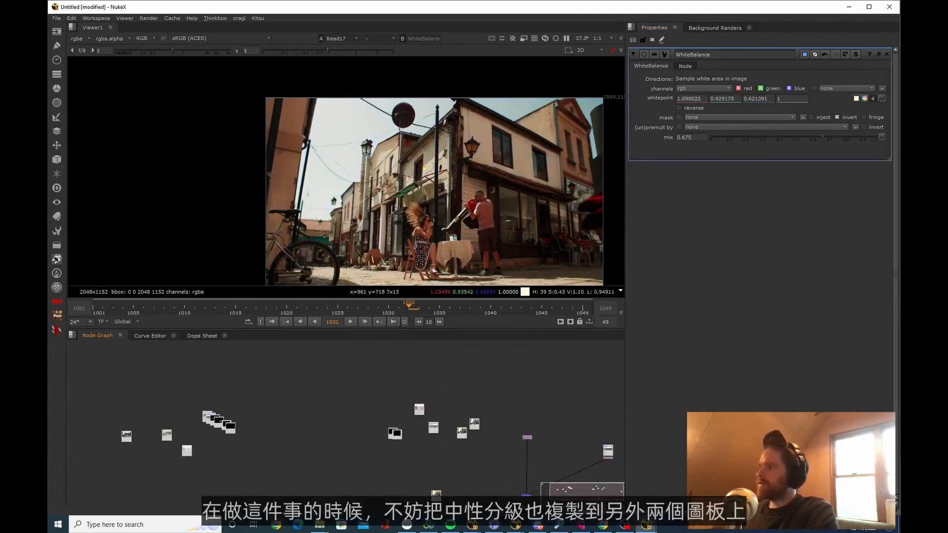
{"action": "scroll", "coordinate": [429, 432], "scroll_direction": "up", "scroll_amount": 1}
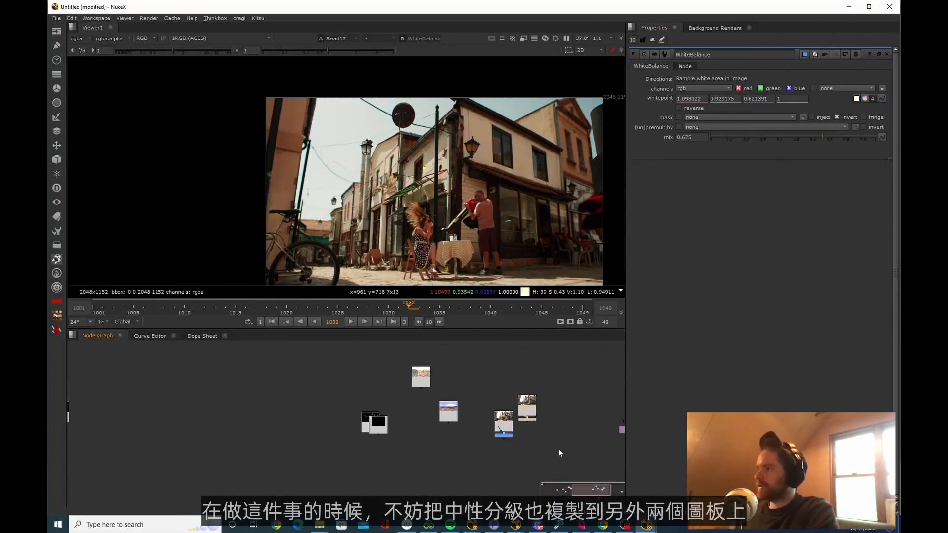
{"action": "scroll", "coordinate": [398, 447], "scroll_direction": "down", "scroll_amount": 2}
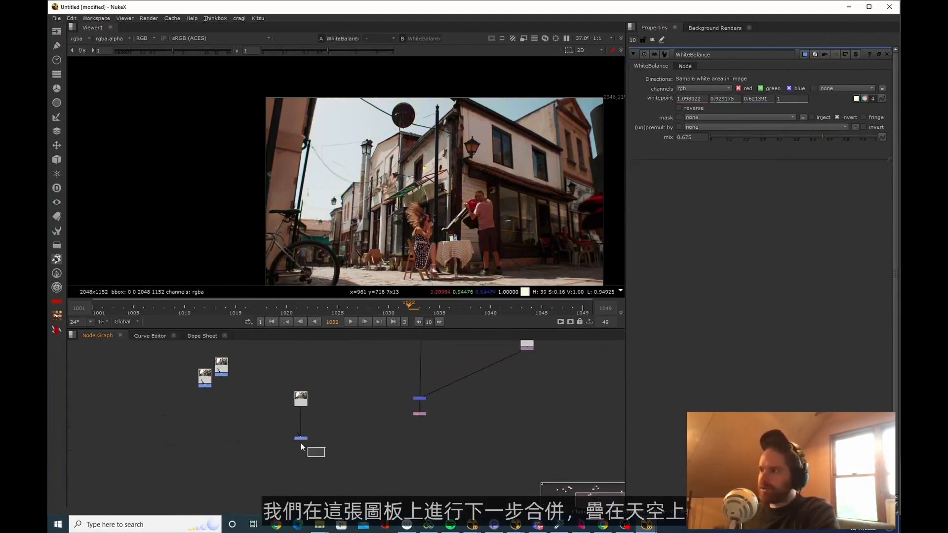
View the cropped sky composite and the white-balanced street plate in turn
{"action": "left_click_drag", "start_coordinate": [301, 443], "coordinate": [285, 428]}
{"action": "middle_click_drag", "start_coordinate": [441, 212], "coordinate": [442, 214]}
{"action": "left_click_drag", "start_coordinate": [444, 438], "coordinate": [398, 404]}
{"action": "key", "text": "1"}
{"action": "middle_click_drag", "start_coordinate": [378, 462], "coordinate": [386, 444]}
{"action": "left_click", "coordinate": [308, 419]}
{"action": "key", "text": "1"}
{"action": "middle_click_drag", "start_coordinate": [315, 424], "coordinate": [327, 431]}
Add a Keyer node below the street plate's WhiteBalance node and view its alpha channel
{"action": "scroll", "coordinate": [339, 221], "scroll_direction": "up", "scroll_amount": 2}
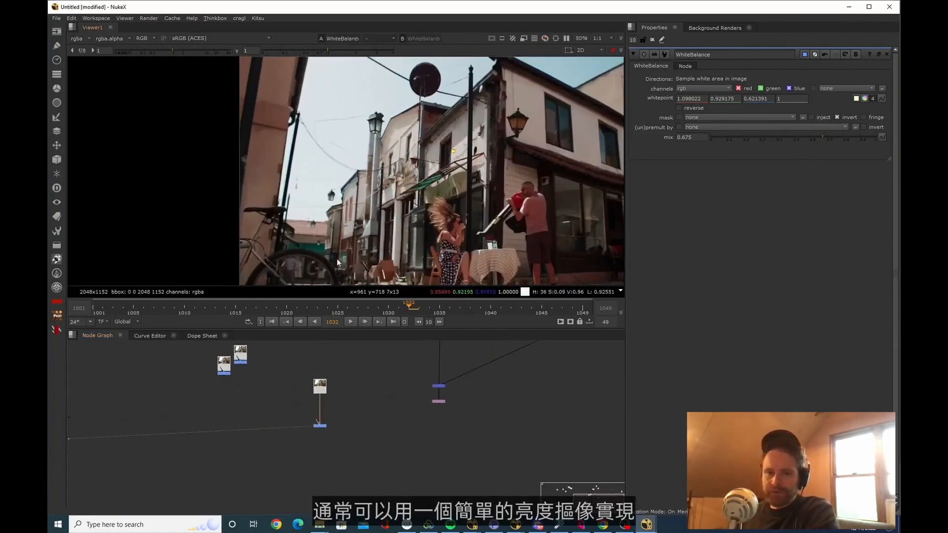
{"action": "left_click_drag", "start_coordinate": [356, 460], "coordinate": [278, 408]}
{"action": "key", "text": "Tab"}
{"action": "type", "text": "keyer"}
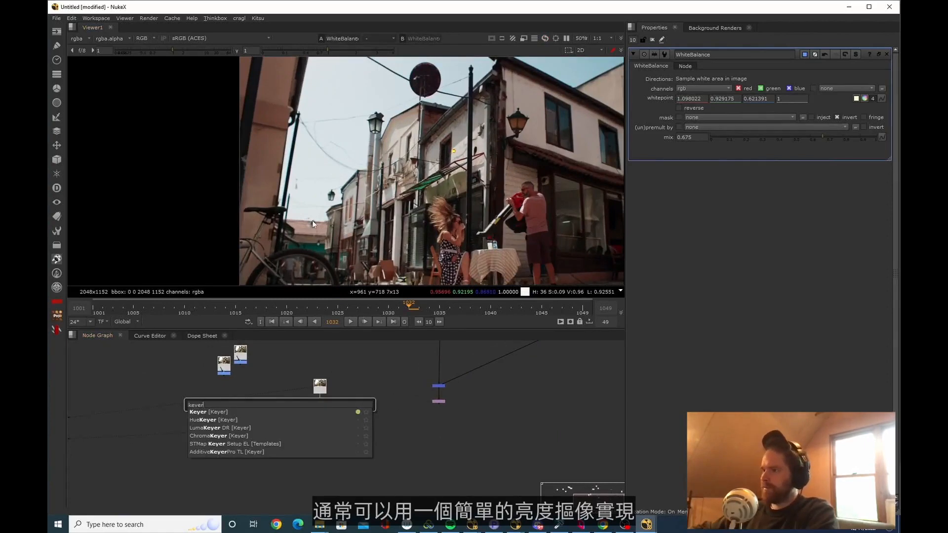
{"action": "key", "text": "Return"}
{"action": "middle_click_drag", "start_coordinate": [319, 431], "coordinate": [335, 398]}
{"action": "left_click_drag", "start_coordinate": [335, 397], "coordinate": [335, 428]}
{"action": "key", "text": "1"}
{"action": "key", "text": "a"}
{"action": "scroll", "coordinate": [353, 223], "scroll_direction": "down", "scroll_amount": 4}
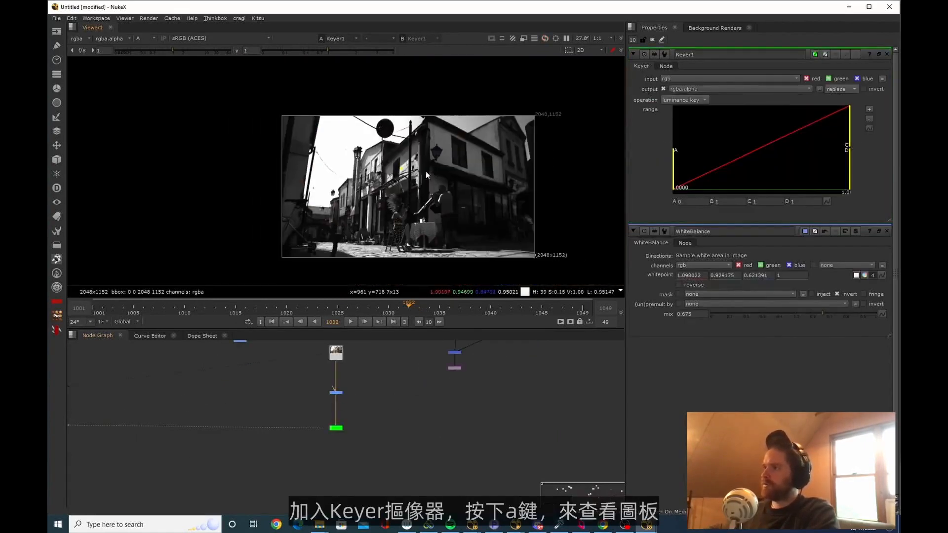
Invert the luminance key and raise its range A to about 0.675, checking the matte edges around the roofline
{"action": "middle_click_drag", "start_coordinate": [420, 168], "coordinate": [389, 172]}
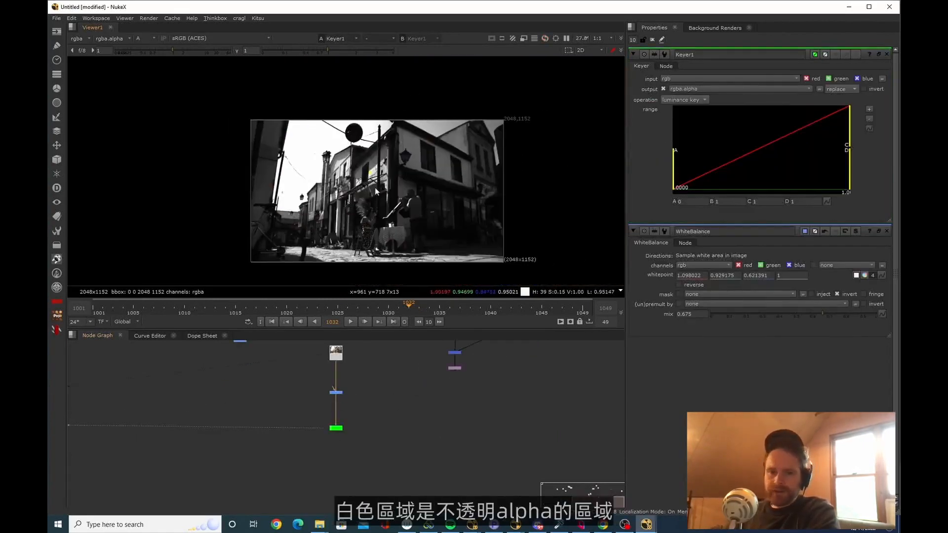
{"action": "left_click", "coordinate": [875, 90]}
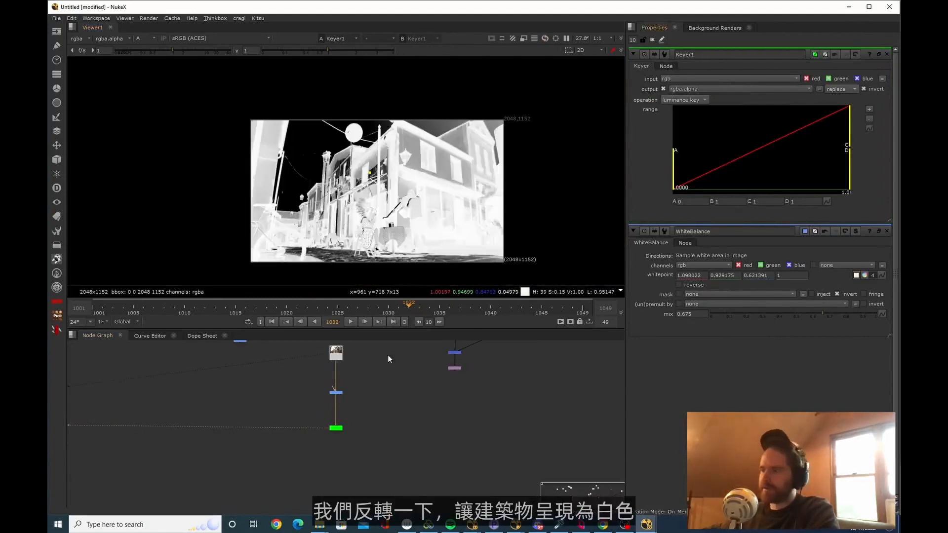
{"action": "left_click_drag", "start_coordinate": [666, 161], "coordinate": [821, 169]}
{"action": "scroll", "coordinate": [390, 163], "scroll_direction": "up", "scroll_amount": 8}
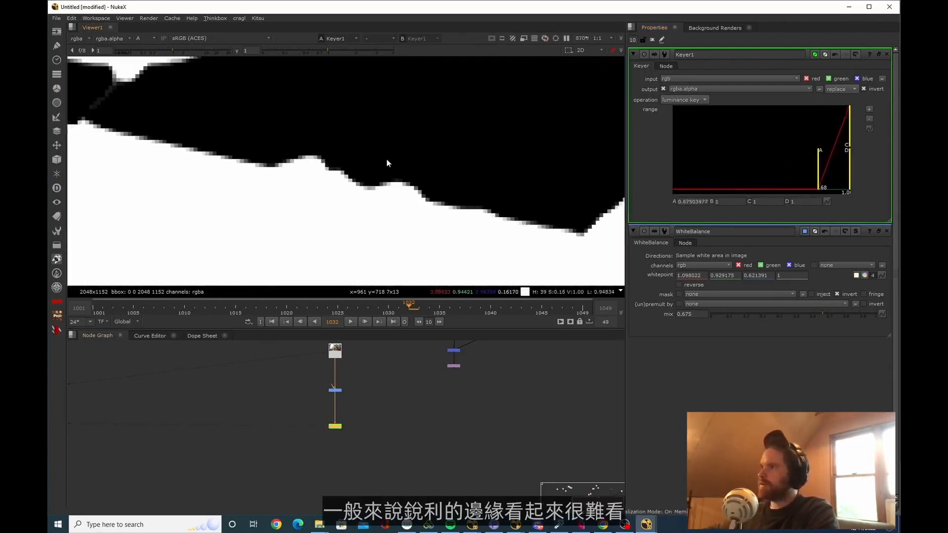
{"action": "scroll", "coordinate": [314, 236], "scroll_direction": "down", "scroll_amount": 8}
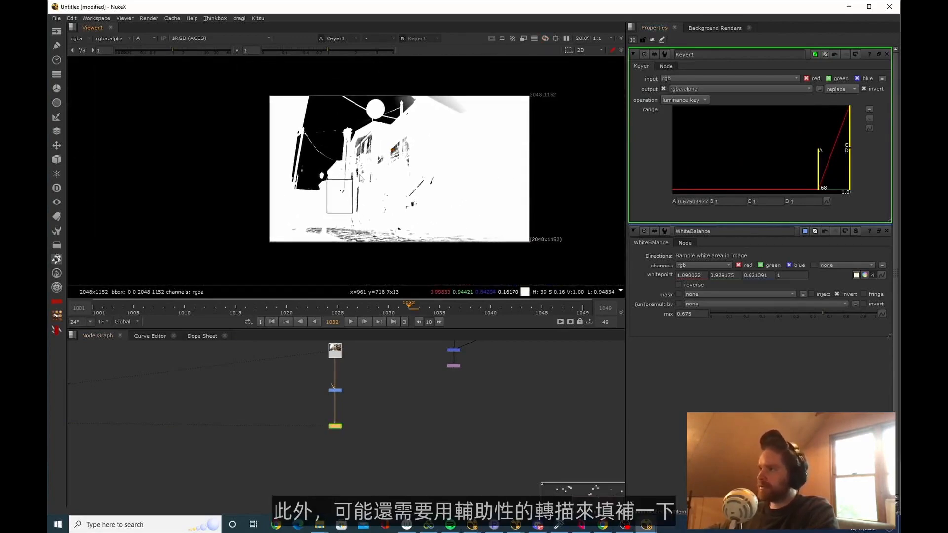
Clear the open node properties and add a Roto node below the Keyer
{"action": "key", "text": "ctrl+shift+a"}
{"action": "middle_click", "coordinate": [351, 425]}
{"action": "middle_click_drag", "start_coordinate": [457, 501], "coordinate": [363, 476]}
{"action": "scroll", "coordinate": [363, 481], "scroll_direction": "up", "scroll_amount": 3}
{"action": "key", "text": "o"}
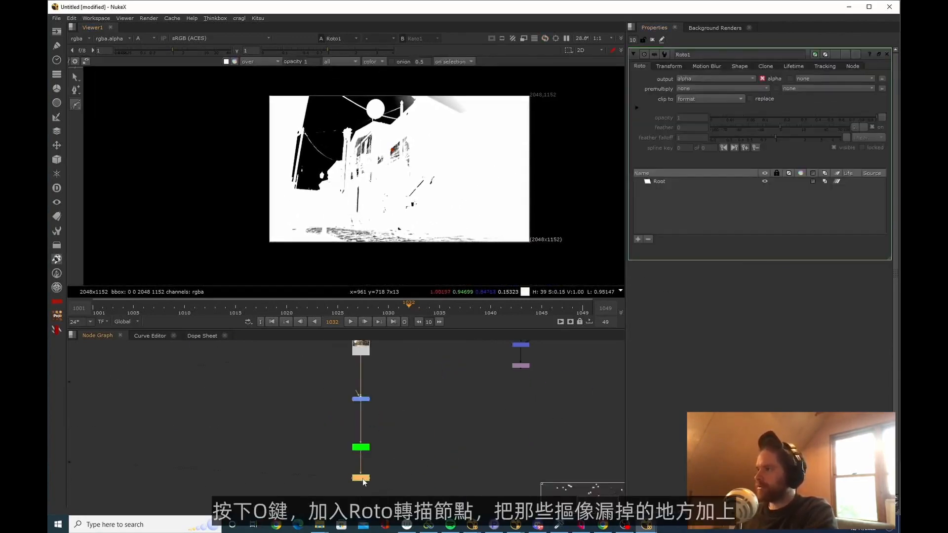
Start a B-Spline roto shape by placing points outside the plate, below it and along its far side
{"action": "middle_click_drag", "start_coordinate": [246, 245], "coordinate": [251, 209]}
{"action": "left_click", "coordinate": [239, 206]}
{"action": "left_click", "coordinate": [265, 265]}
{"action": "left_click", "coordinate": [556, 281]}
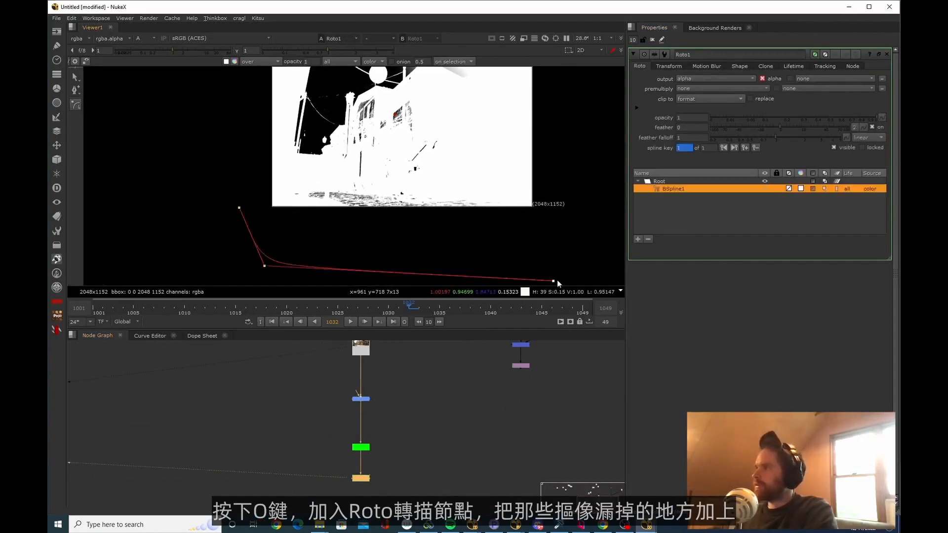
{"action": "middle_click_drag", "start_coordinate": [590, 162], "coordinate": [557, 241]}
{"action": "left_click", "coordinate": [607, 207]}
{"action": "left_click", "coordinate": [609, 139]}
Trace the B-Spline just inside the building skyline and around the street's left edge, then close the shape outside the plate
{"action": "scroll", "coordinate": [301, 153], "scroll_direction": "up", "scroll_amount": 9}
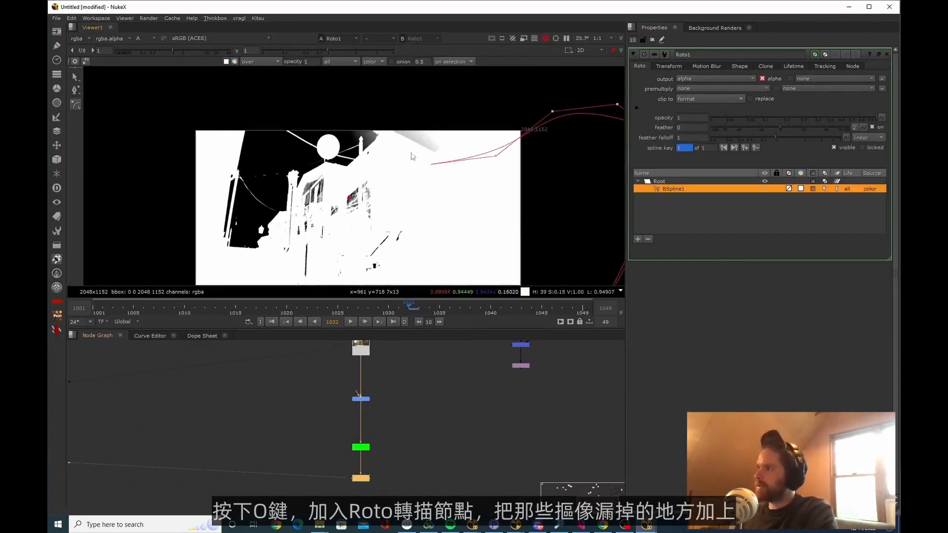
{"action": "middle_click_drag", "start_coordinate": [256, 250], "coordinate": [277, 164]}
{"action": "scroll", "coordinate": [278, 164], "scroll_direction": "down", "scroll_amount": 2}
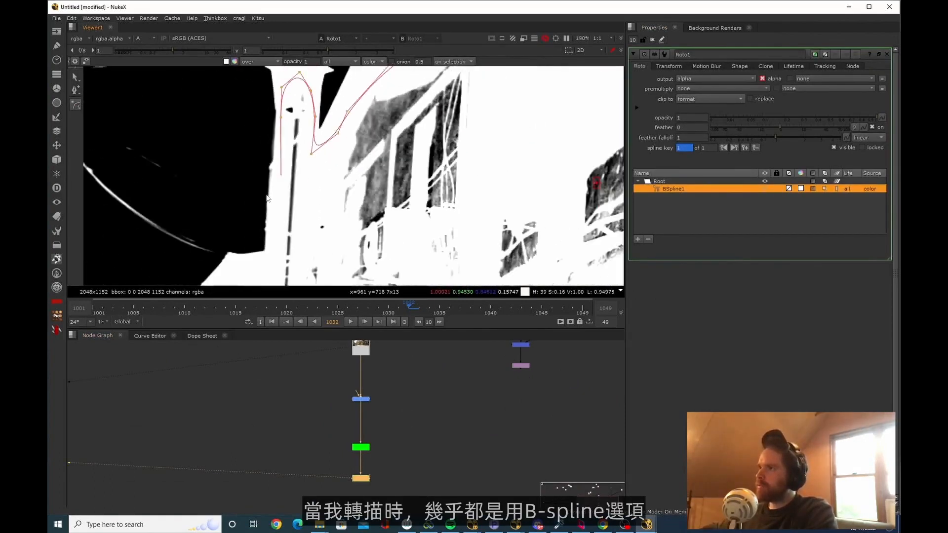
{"action": "scroll", "coordinate": [268, 194], "scroll_direction": "down", "scroll_amount": 1}
{"action": "left_click", "coordinate": [76, 105]}
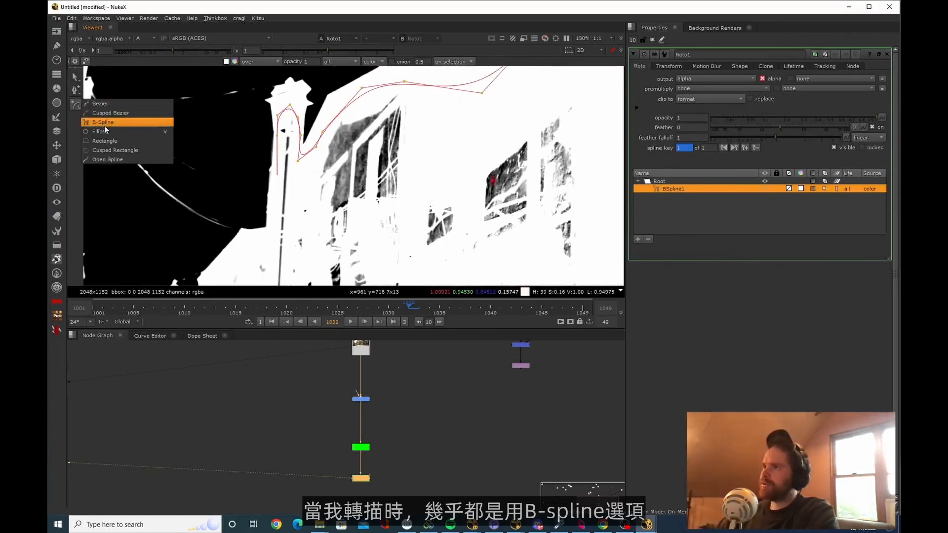
{"action": "left_click", "coordinate": [127, 123]}
{"action": "middle_click_drag", "start_coordinate": [282, 218], "coordinate": [336, 174]}
{"action": "scroll", "coordinate": [335, 173], "scroll_direction": "up", "scroll_amount": 1}
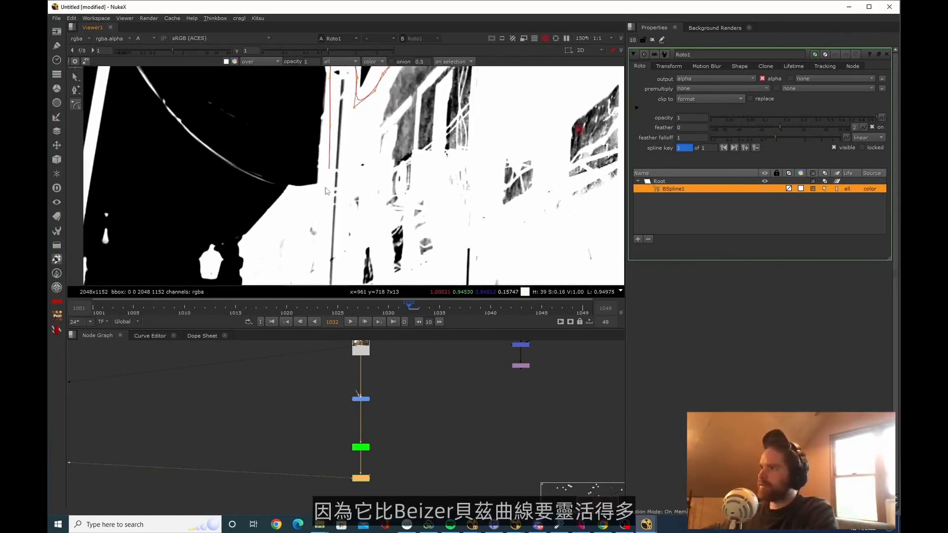
{"action": "scroll", "coordinate": [276, 219], "scroll_direction": "down", "scroll_amount": 6}
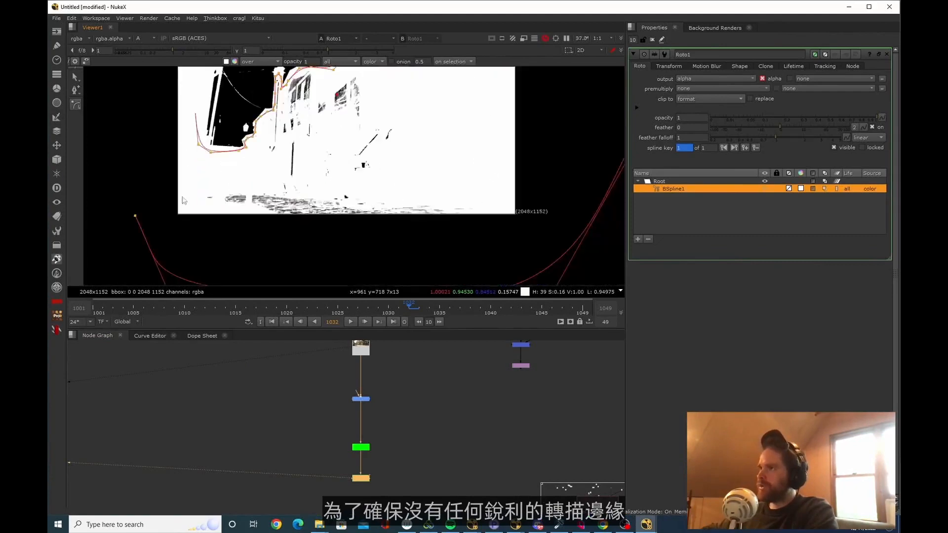
{"action": "left_click", "coordinate": [133, 125]}
{"action": "middle_click_drag", "start_coordinate": [133, 196], "coordinate": [180, 117]}
{"action": "left_click", "coordinate": [157, 163]}
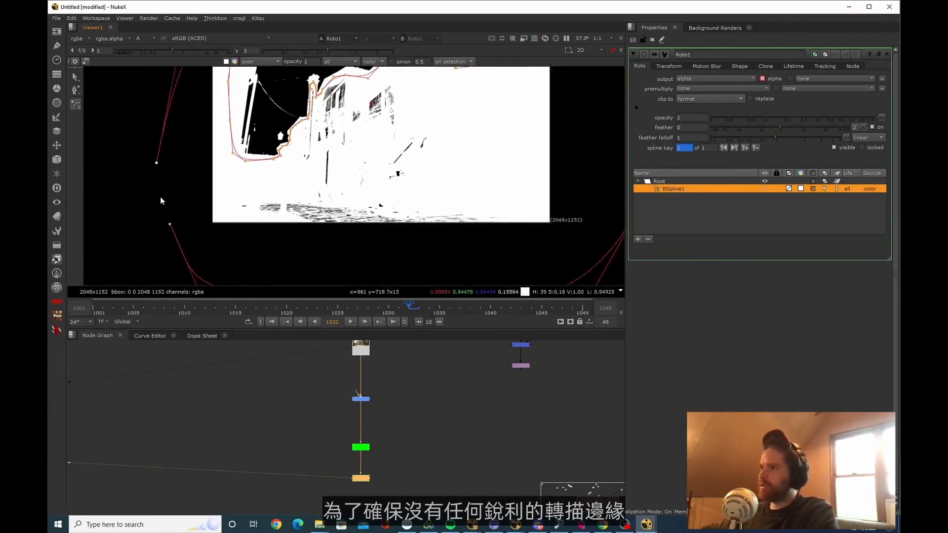
{"action": "key", "text": "Return"}
Feather the closed roto shape outward and check that its edges along the rooftops are soft
{"action": "scroll", "coordinate": [402, 153], "scroll_direction": "up", "scroll_amount": 6}
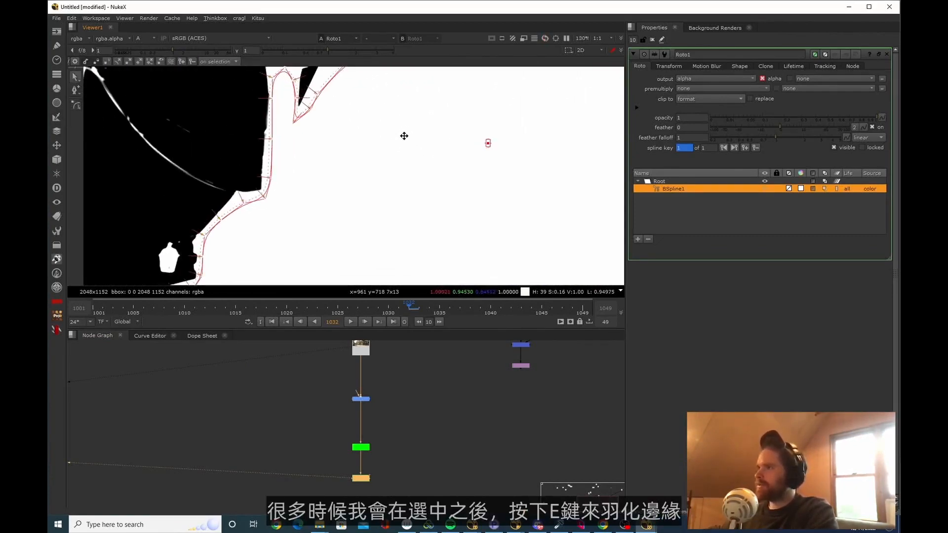
{"action": "scroll", "coordinate": [408, 139], "scroll_direction": "down", "scroll_amount": 2}
{"action": "middle_click_drag", "start_coordinate": [408, 143], "coordinate": [313, 236]}
{"action": "scroll", "coordinate": [362, 258], "scroll_direction": "down", "scroll_amount": 1}
{"action": "scroll", "coordinate": [242, 216], "scroll_direction": "up", "scroll_amount": 3}
{"action": "scroll", "coordinate": [348, 160], "scroll_direction": "down", "scroll_amount": 2}
{"action": "middle_click_drag", "start_coordinate": [348, 160], "coordinate": [337, 220]}
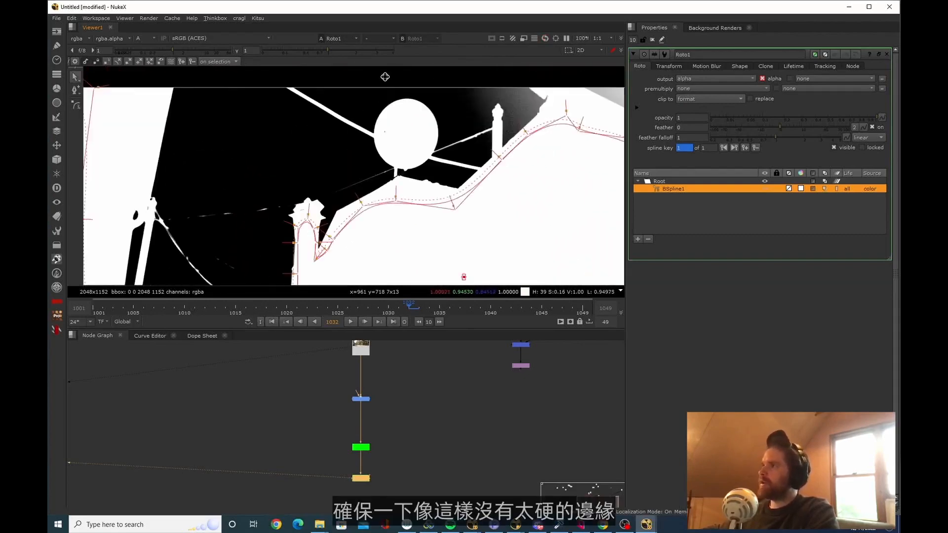
Move the roto point on the tall lamp post's sky-side edge further inward to avoid a hard edge
{"action": "middle_click_drag", "start_coordinate": [399, 96], "coordinate": [486, 54]}
{"action": "scroll", "coordinate": [407, 225], "scroll_direction": "up", "scroll_amount": 4}
{"action": "middle_click_drag", "start_coordinate": [513, 142], "coordinate": [406, 205]}
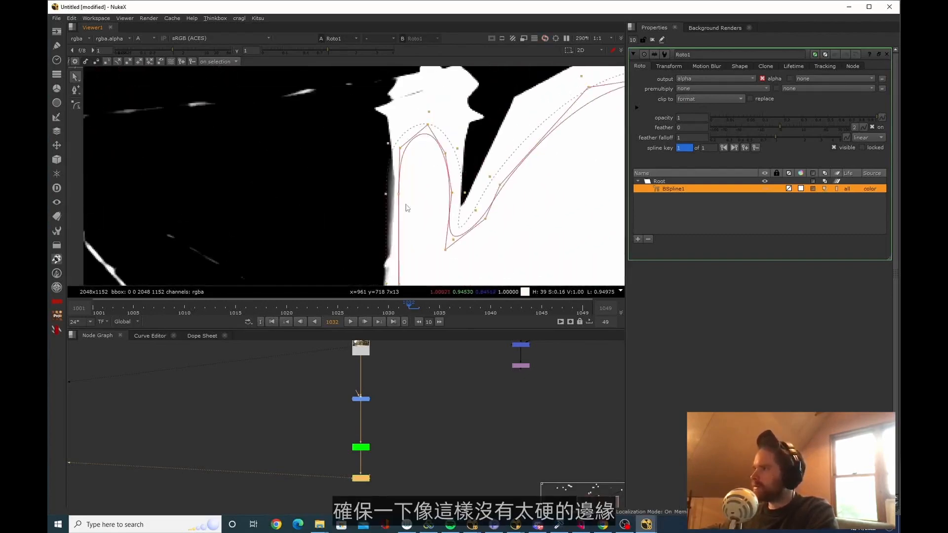
{"action": "left_click_drag", "start_coordinate": [400, 197], "coordinate": [412, 197]}
{"action": "scroll", "coordinate": [463, 168], "scroll_direction": "down", "scroll_amount": 9}
{"action": "middle_click_drag", "start_coordinate": [490, 223], "coordinate": [396, 204]}
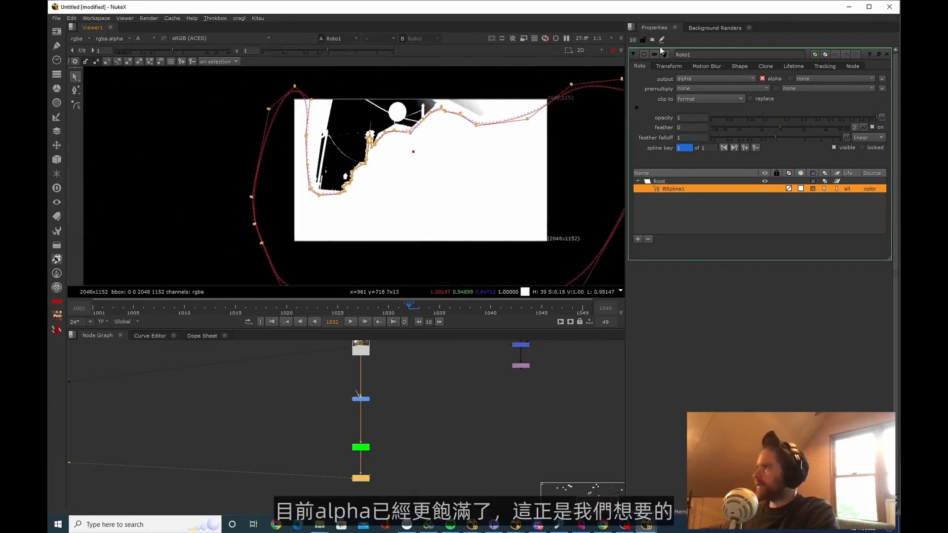
Clear the node properties and compare the Roto node's RGB image with its alpha
{"action": "left_click", "coordinate": [652, 40]}
{"action": "left_click", "coordinate": [374, 499]}
{"action": "middle_click_drag", "start_coordinate": [375, 500], "coordinate": [378, 474]}
{"action": "left_click", "coordinate": [325, 431]}
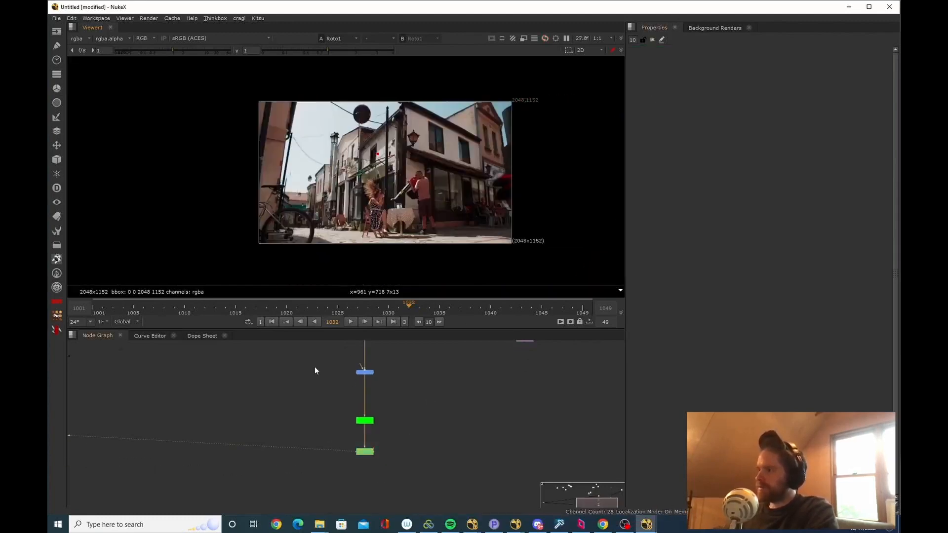
{"action": "scroll", "coordinate": [317, 168], "scroll_direction": "up", "scroll_amount": 2}
{"action": "middle_click_drag", "start_coordinate": [301, 140], "coordinate": [289, 163]}
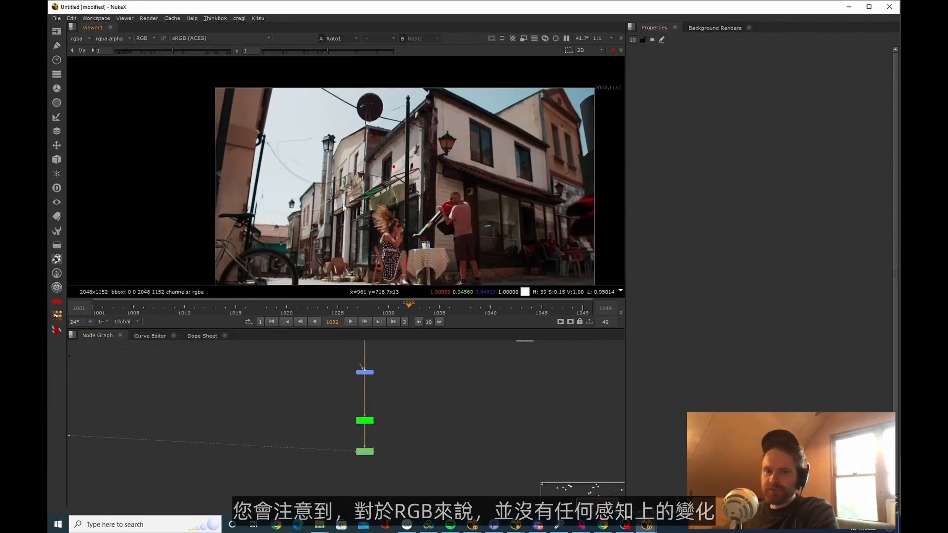
{"action": "scroll", "coordinate": [343, 188], "scroll_direction": "down", "scroll_amount": 2}
{"action": "key", "text": "a"}
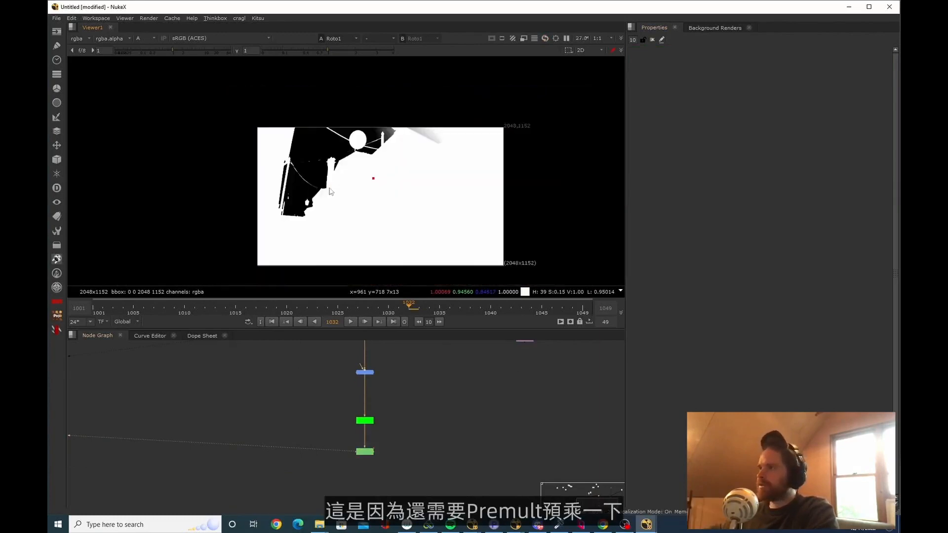
{"action": "key", "text": "a"}
Add a Premult node after the Roto node and space it out below in the chain
{"action": "key", "text": "Tab"}
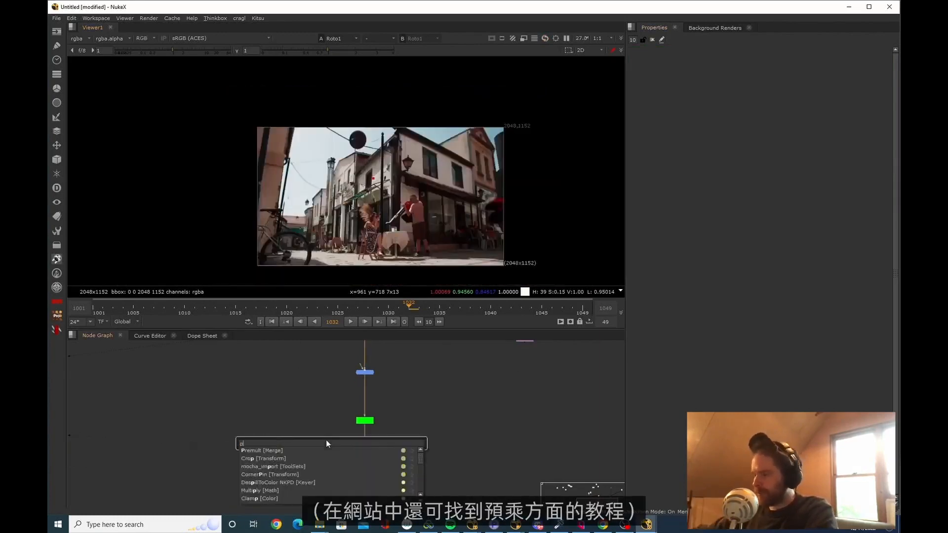
{"action": "type", "text": "p"}
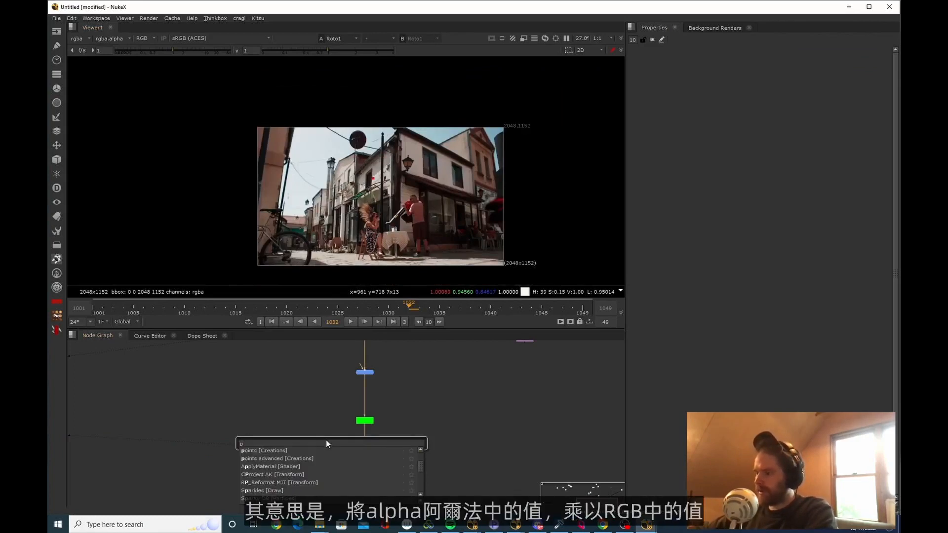
{"action": "type", "text": "remult [Merge"}
{"action": "key", "text": "Return"}
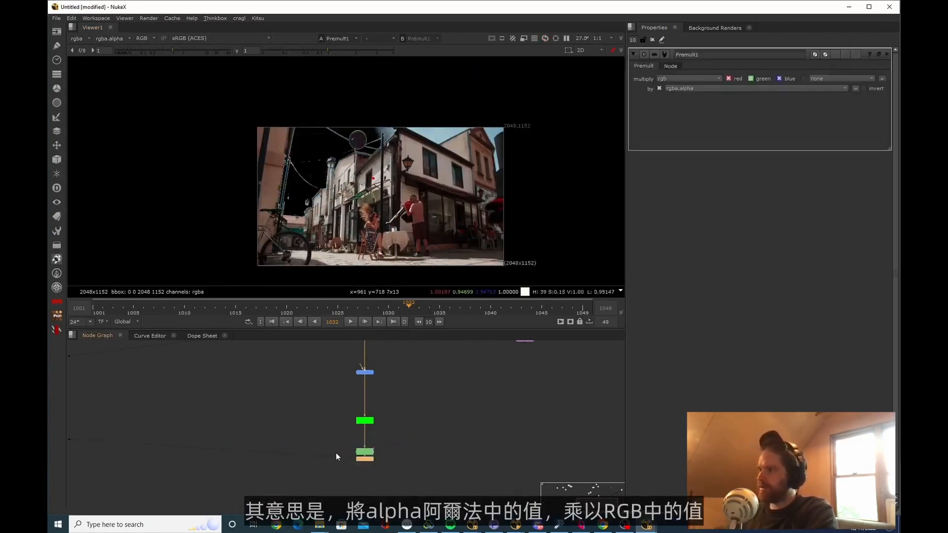
{"action": "middle_click_drag", "start_coordinate": [368, 455], "coordinate": [368, 420]}
{"action": "left_click_drag", "start_coordinate": [368, 424], "coordinate": [369, 457]}
Examine the black and white areas of the Roto alpha, then compare them with the Premult node's RGB result
{"action": "scroll", "coordinate": [374, 457], "scroll_direction": "up", "scroll_amount": 2}
{"action": "left_click", "coordinate": [206, 391]}
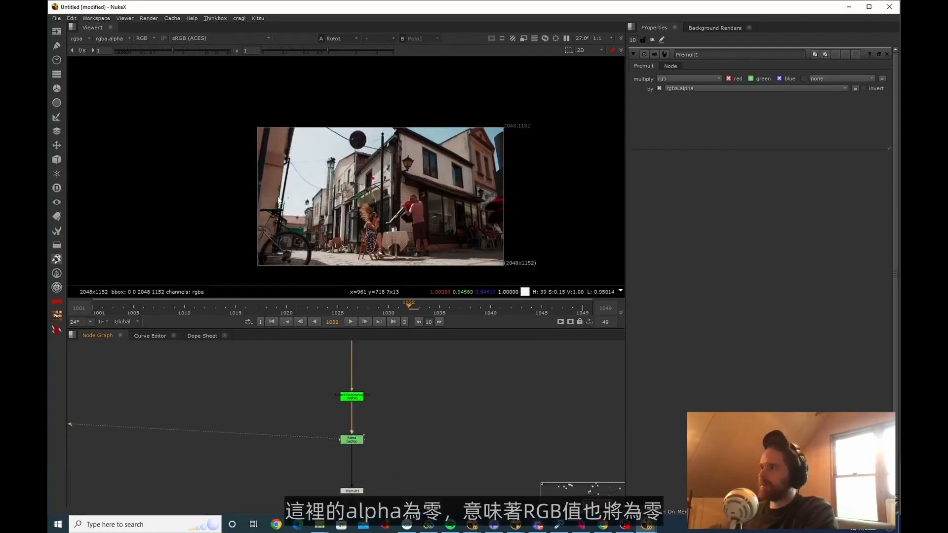
{"action": "key", "text": "a"}
{"action": "scroll", "coordinate": [309, 169], "scroll_direction": "up", "scroll_amount": 4}
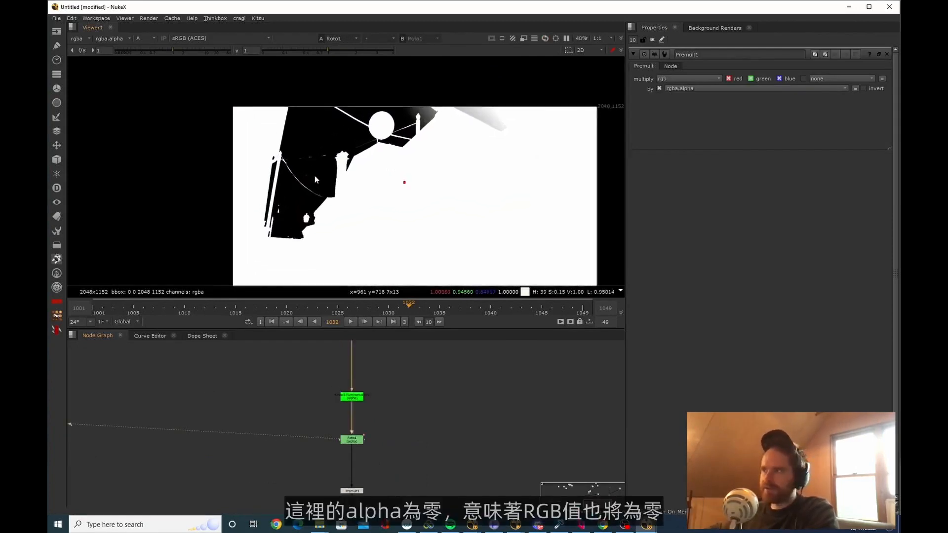
{"action": "scroll", "coordinate": [315, 177], "scroll_direction": "up", "scroll_amount": 5}
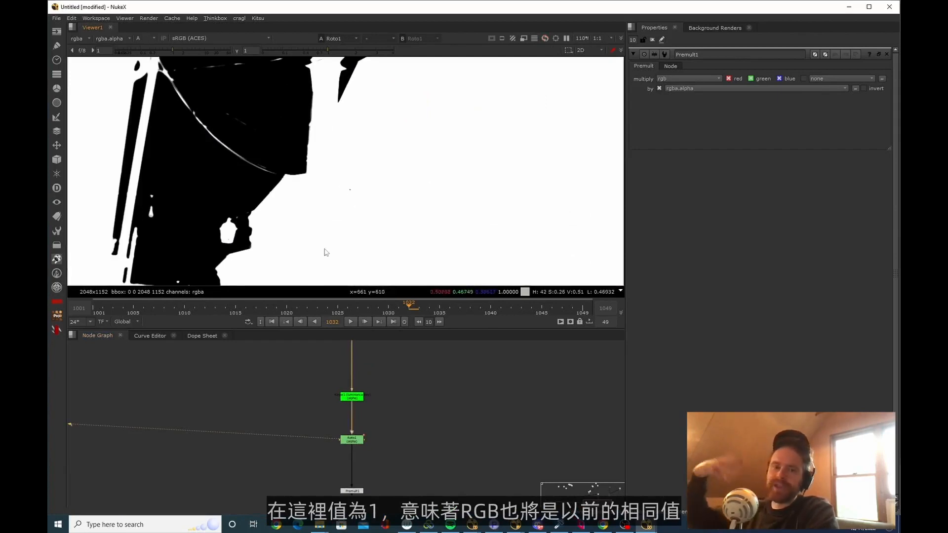
{"action": "middle_click_drag", "start_coordinate": [400, 507], "coordinate": [395, 469]}
{"action": "left_click_drag", "start_coordinate": [396, 469], "coordinate": [305, 428]}
{"action": "key", "text": "1"}
{"action": "scroll", "coordinate": [351, 222], "scroll_direction": "down", "scroll_amount": 5}
{"action": "key", "text": "a"}
{"action": "middle_click_drag", "start_coordinate": [480, 180], "coordinate": [430, 160]}
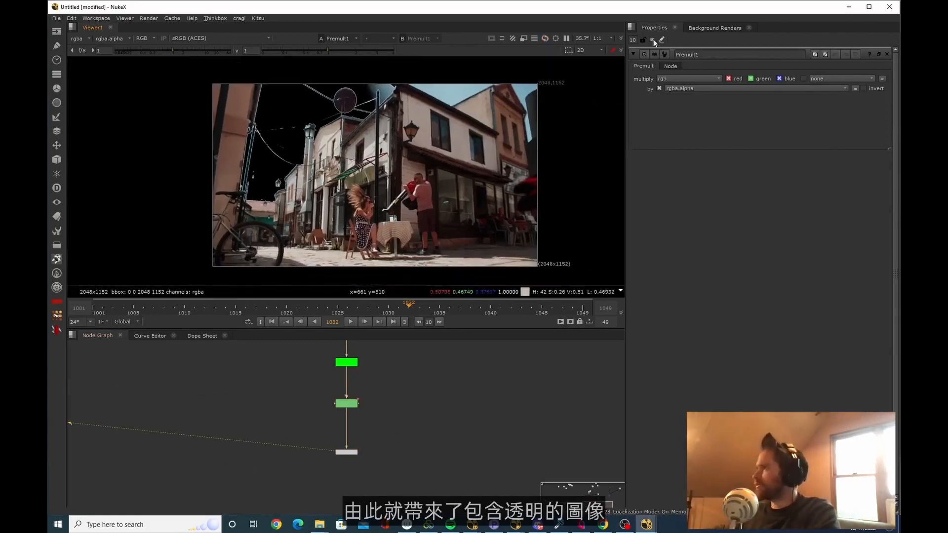
Clear the node properties and examine the unkeyed sky above and beside the buildings in the premultiplied plate
{"action": "left_click", "coordinate": [652, 41]}
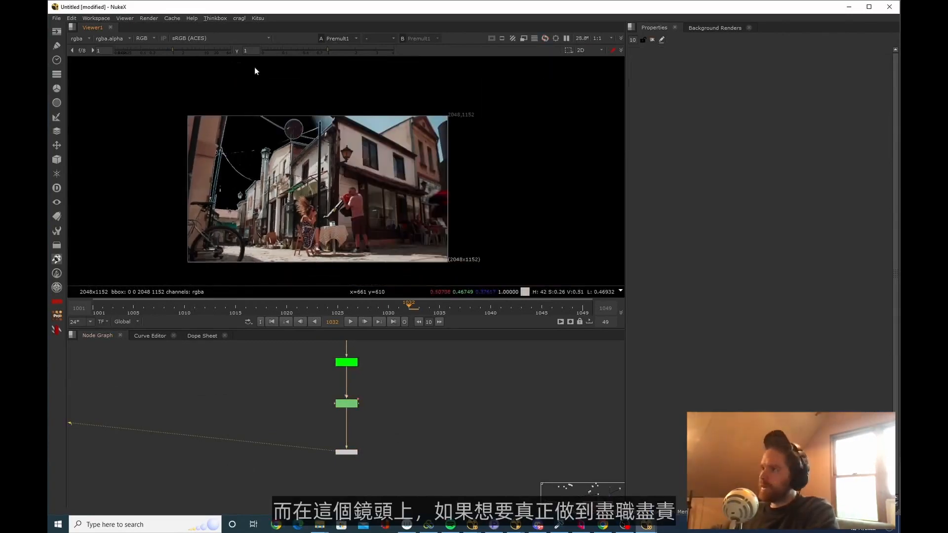
{"action": "scroll", "coordinate": [304, 148], "scroll_direction": "up", "scroll_amount": 3}
{"action": "middle_click_drag", "start_coordinate": [474, 219], "coordinate": [406, 200]}
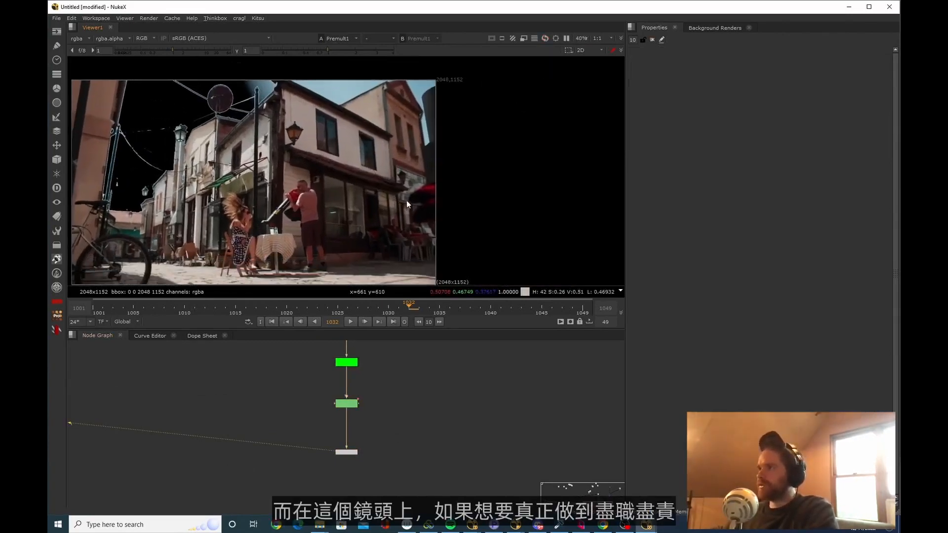
{"action": "scroll", "coordinate": [398, 210], "scroll_direction": "down", "scroll_amount": 3}
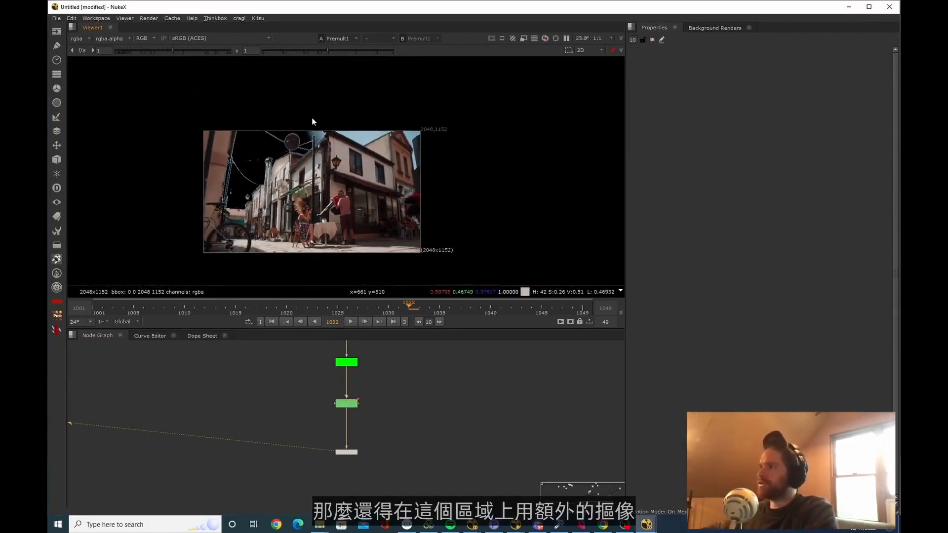
{"action": "left_click_drag", "start_coordinate": [303, 113], "coordinate": [440, 177], "text": "ctrl+shift"}
{"action": "scroll", "coordinate": [401, 137], "scroll_direction": "up", "scroll_amount": 3}
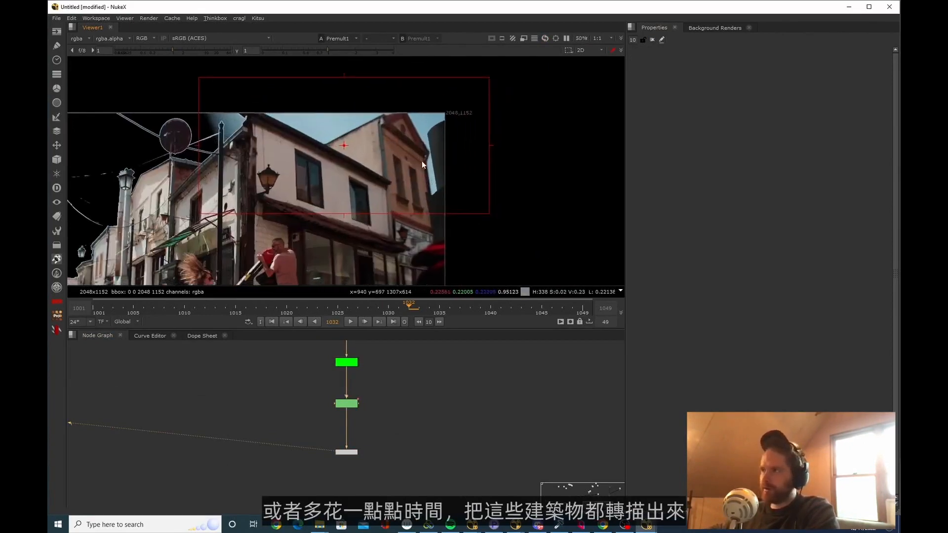
{"action": "middle_click_drag", "start_coordinate": [435, 156], "coordinate": [428, 165]}
{"action": "middle_click_drag", "start_coordinate": [409, 484], "coordinate": [401, 490]}
{"action": "left_click_drag", "start_coordinate": [402, 489], "coordinate": [279, 441]}
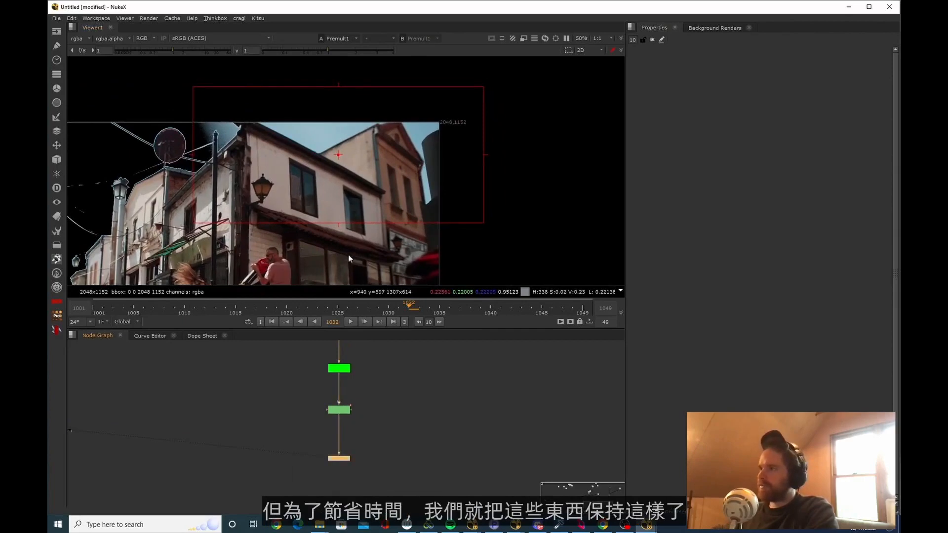
Add a Merge node set to over, connecting the Premult output as A and the cropped sky composite as B
{"action": "scroll", "coordinate": [348, 254], "scroll_direction": "down", "scroll_amount": 3}
{"action": "middle_click_drag", "start_coordinate": [363, 428], "coordinate": [274, 464]}
{"action": "scroll", "coordinate": [303, 446], "scroll_direction": "down", "scroll_amount": 3}
{"action": "scroll", "coordinate": [367, 469], "scroll_direction": "up", "scroll_amount": 3}
{"action": "left_click", "coordinate": [369, 466]}
{"action": "key", "text": "m"}
{"action": "left_click_drag", "start_coordinate": [355, 465], "coordinate": [183, 468]}
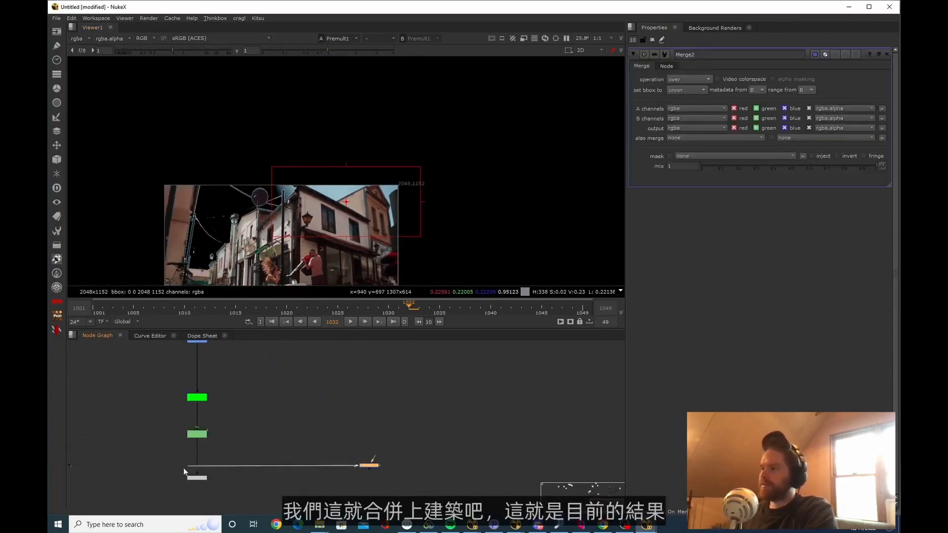
{"action": "left_click_drag", "start_coordinate": [373, 457], "coordinate": [355, 362]}
{"action": "middle_click_drag", "start_coordinate": [365, 439], "coordinate": [384, 378]}
{"action": "left_click_drag", "start_coordinate": [353, 465], "coordinate": [365, 486]}
Clear the node properties and view the buildings merged over the sky
{"action": "key", "text": "ctrl+shift+a"}
{"action": "key", "text": "1"}
{"action": "left_click", "coordinate": [341, 429]}
{"action": "scroll", "coordinate": [338, 424], "scroll_direction": "down", "scroll_amount": 2}
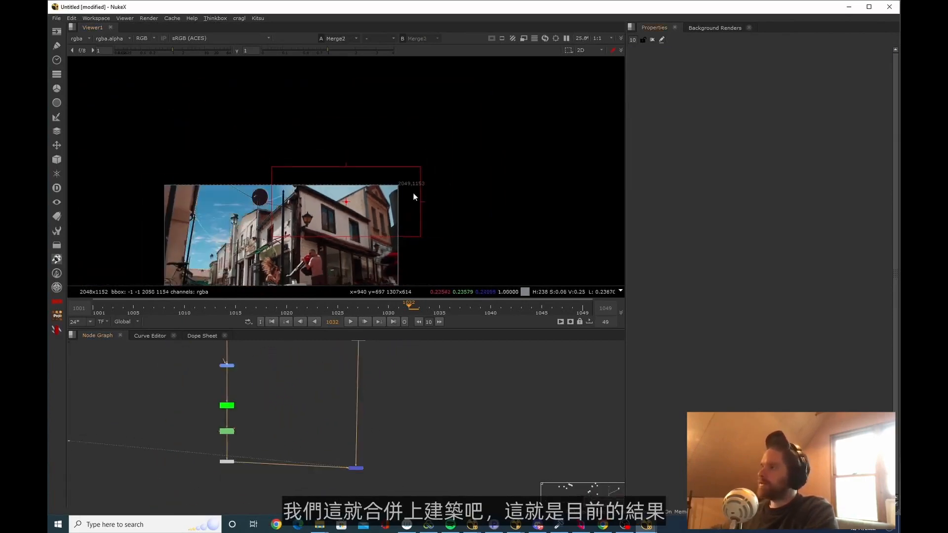
Examine the merged street composite closely, checking the sky detail and saturation around the street lamp, round dish and roof edges
{"action": "middle_click_drag", "start_coordinate": [397, 200], "coordinate": [474, 129]}
{"action": "scroll", "coordinate": [475, 129], "scroll_direction": "down", "scroll_amount": 3}
{"action": "middle_click_drag", "start_coordinate": [383, 165], "coordinate": [405, 177]}
{"action": "scroll", "coordinate": [386, 198], "scroll_direction": "up", "scroll_amount": 6}
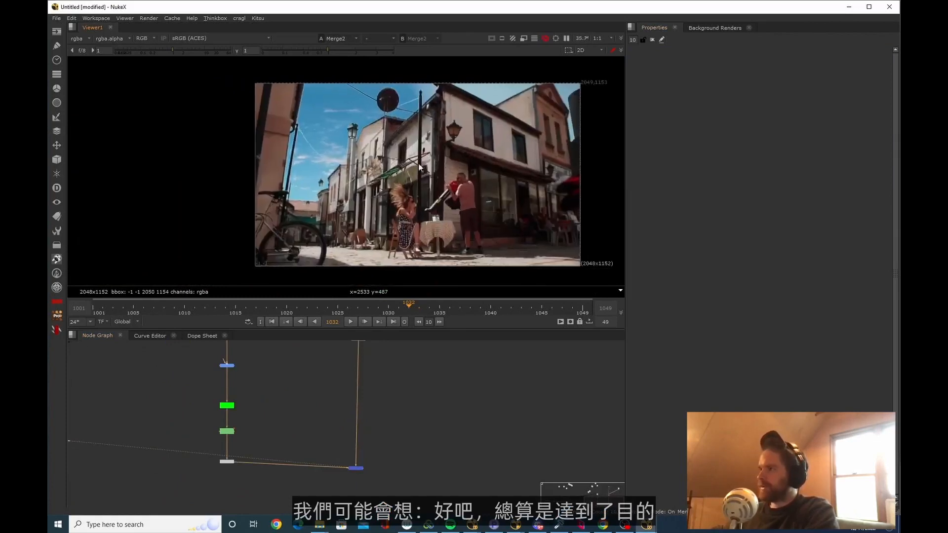
{"action": "middle_click_drag", "start_coordinate": [351, 111], "coordinate": [297, 201]}
{"action": "scroll", "coordinate": [371, 137], "scroll_direction": "up", "scroll_amount": 6}
{"action": "scroll", "coordinate": [316, 206], "scroll_direction": "down", "scroll_amount": 3}
{"action": "middle_click_drag", "start_coordinate": [348, 171], "coordinate": [344, 150]}
{"action": "scroll", "coordinate": [349, 165], "scroll_direction": "up", "scroll_amount": 3}
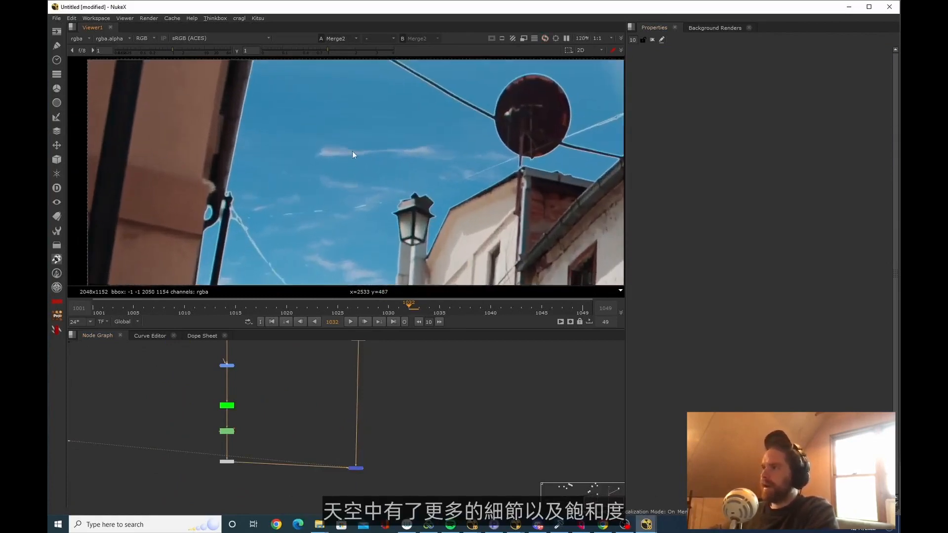
{"action": "scroll", "coordinate": [351, 151], "scroll_direction": "down", "scroll_amount": 5}
{"action": "scroll", "coordinate": [326, 202], "scroll_direction": "up", "scroll_amount": 2}
{"action": "scroll", "coordinate": [334, 214], "scroll_direction": "down", "scroll_amount": 4}
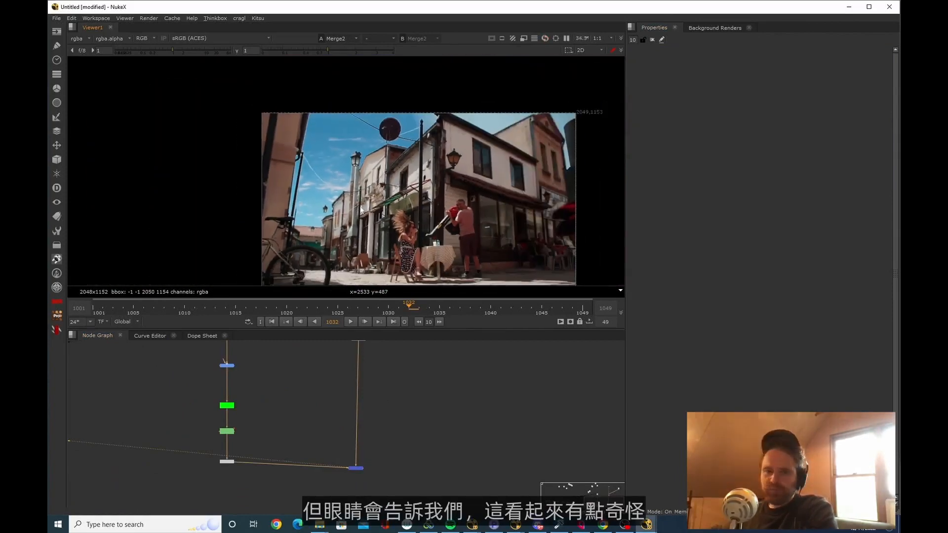
Compare the replacement sky with the buildings across the full frame to judge how well the two integrate
{"action": "middle_click_drag", "start_coordinate": [370, 207], "coordinate": [335, 201]}
{"action": "middle_click_drag", "start_coordinate": [357, 243], "coordinate": [327, 231]}
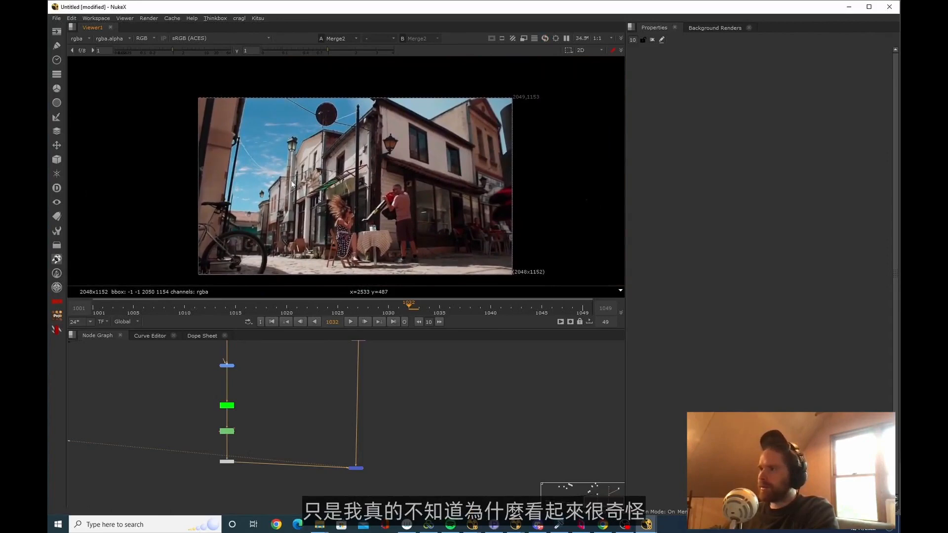
{"action": "scroll", "coordinate": [294, 175], "scroll_direction": "up", "scroll_amount": 2}
{"action": "scroll", "coordinate": [294, 103], "scroll_direction": "down", "scroll_amount": 1}
{"action": "middle_click_drag", "start_coordinate": [302, 98], "coordinate": [277, 101]}
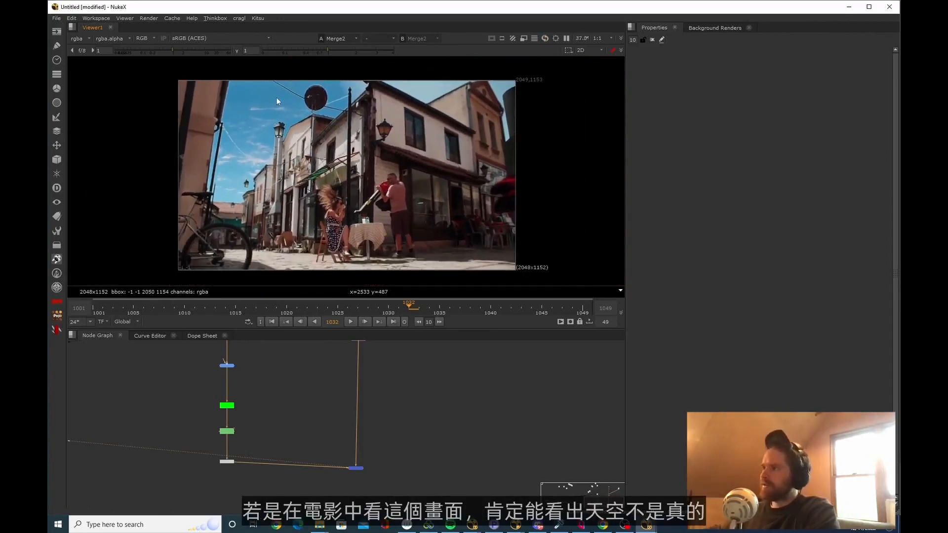
{"action": "middle_click_drag", "start_coordinate": [299, 159], "coordinate": [296, 162]}
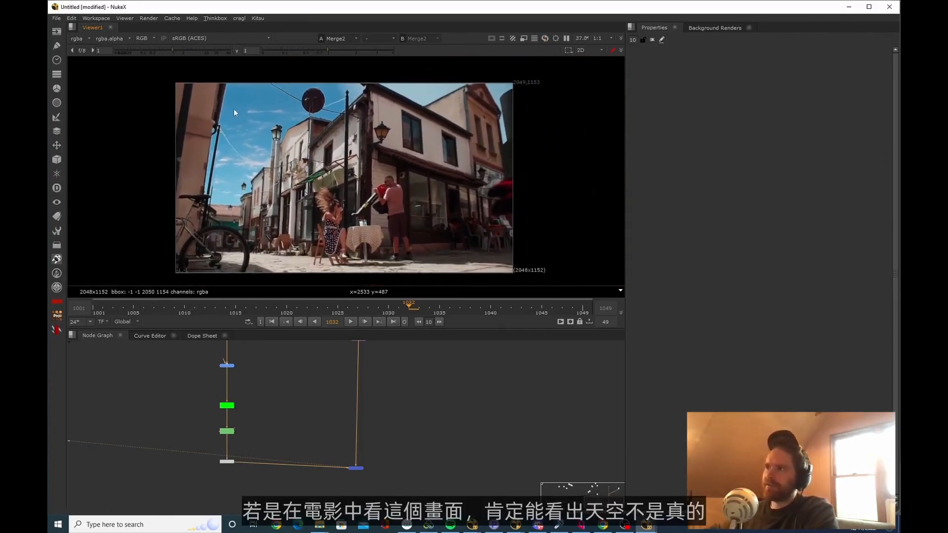
{"action": "scroll", "coordinate": [334, 228], "scroll_direction": "up", "scroll_amount": 1}
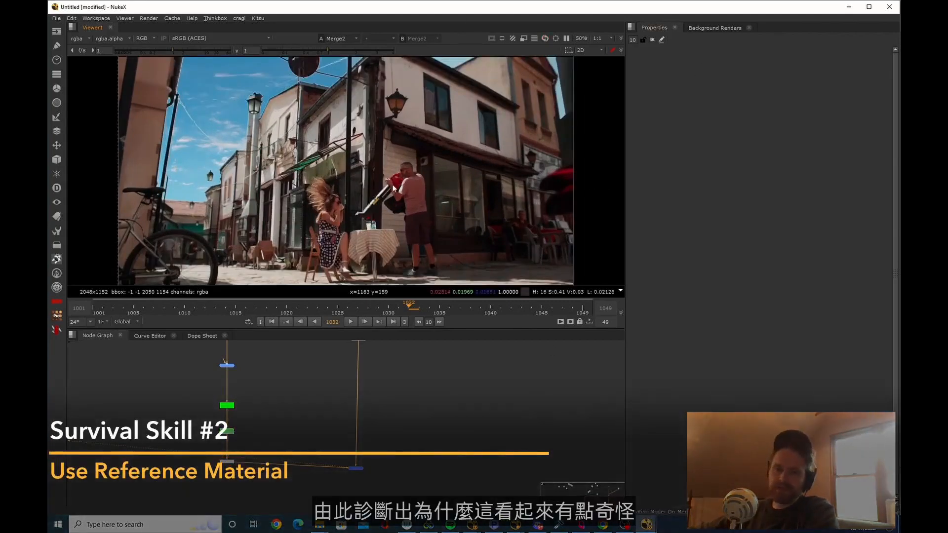
Switch to Chrome and search Google Images for "skopje macedonia" in a new tab
{"action": "key", "text": "alt+Tab"}
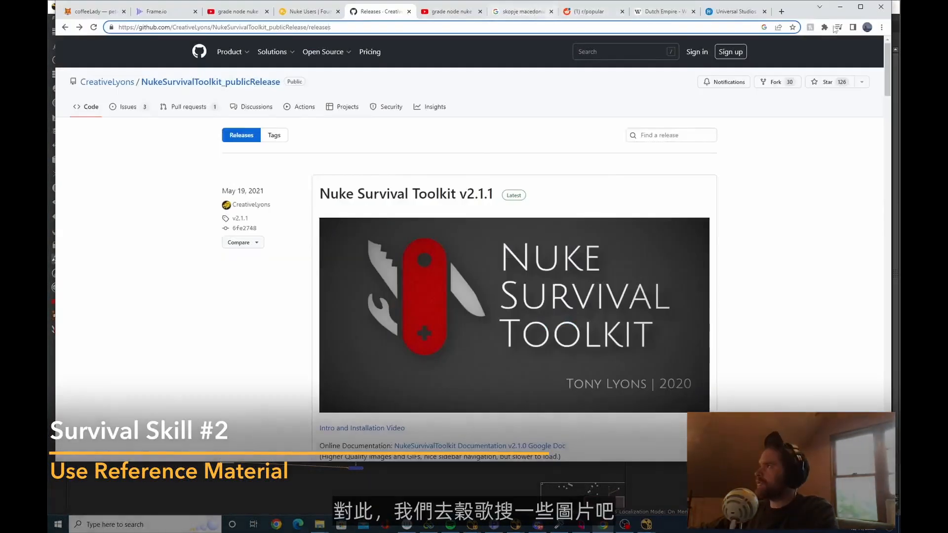
{"action": "left_click", "coordinate": [781, 12]}
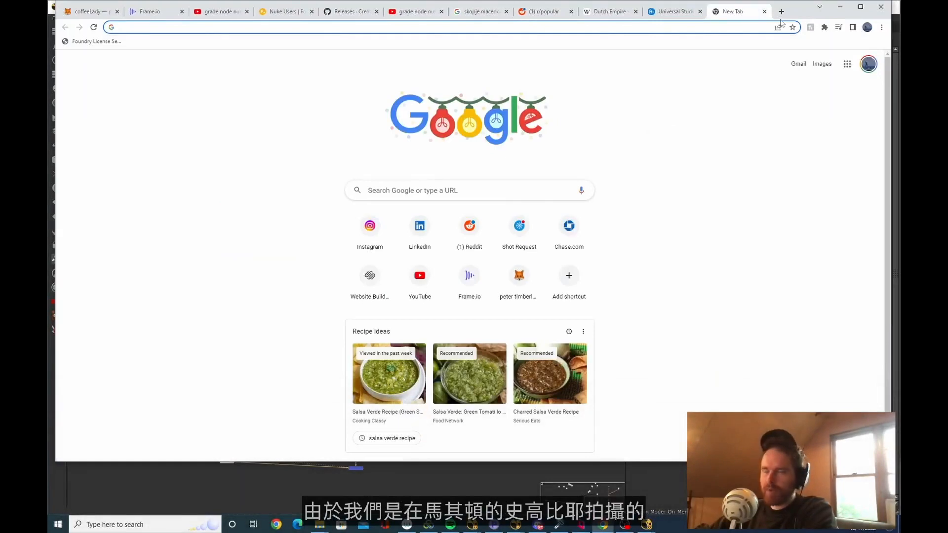
{"action": "type", "text": "skopje macedonia"}
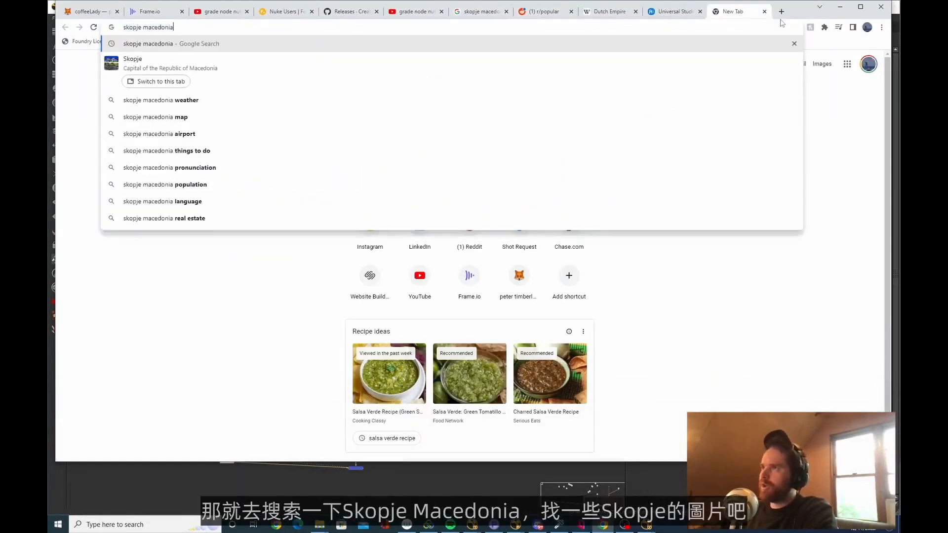
{"action": "key", "text": "Return"}
{"action": "left_click", "coordinate": [193, 83]}
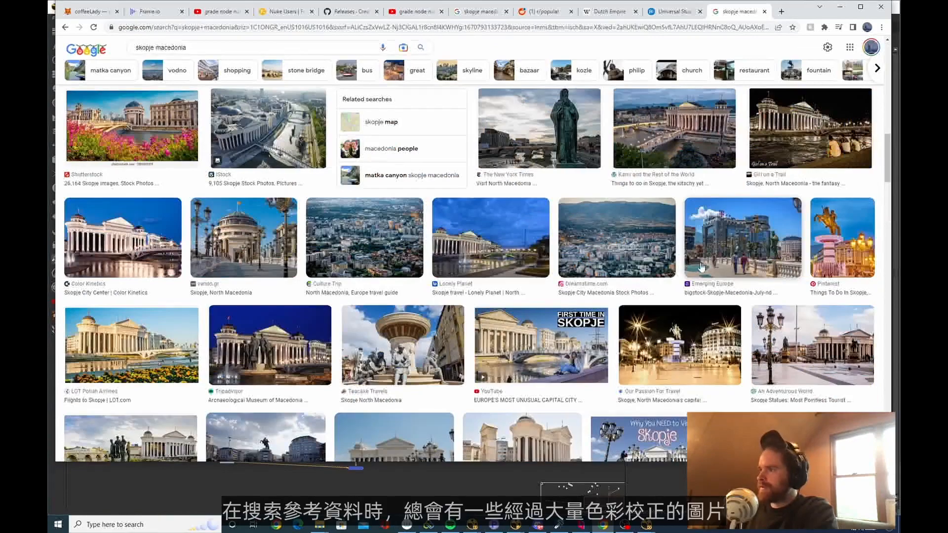
Browse the Skopje image results, previewing Viator's bridge and fountain photo and Wikipedia's more natural Macedonia Square photo as sky references
{"action": "scroll", "coordinate": [707, 265], "scroll_direction": "down", "scroll_amount": 3}
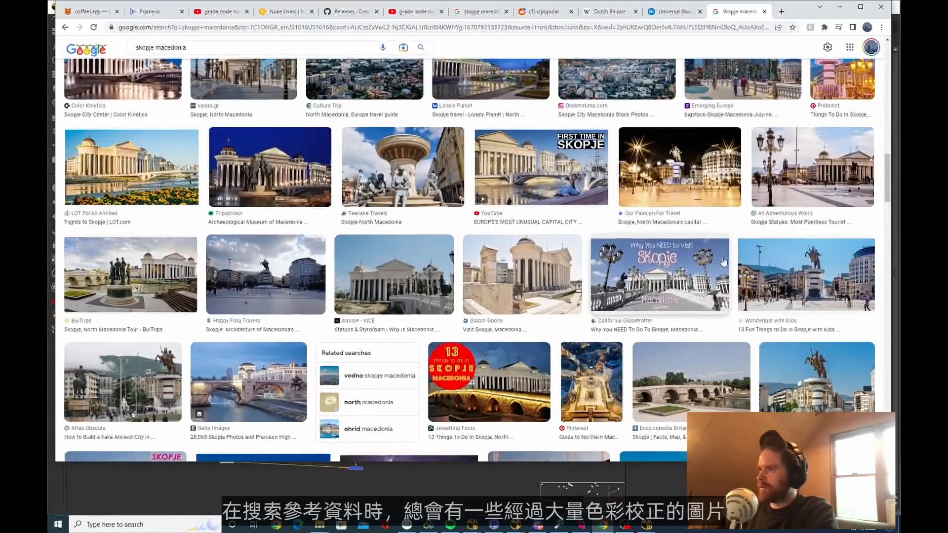
{"action": "scroll", "coordinate": [723, 262], "scroll_direction": "down", "scroll_amount": 5}
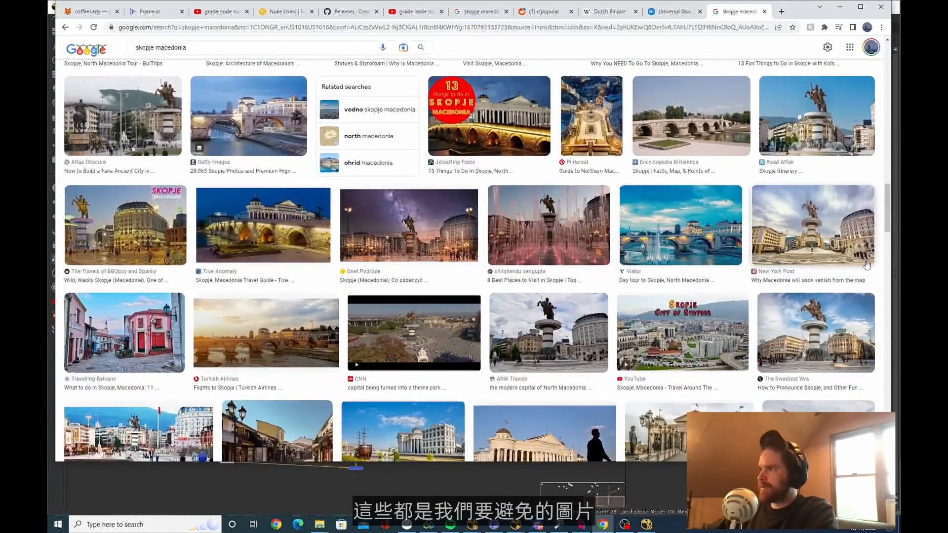
{"action": "left_click", "coordinate": [403, 215]}
{"action": "left_click", "coordinate": [528, 332]}
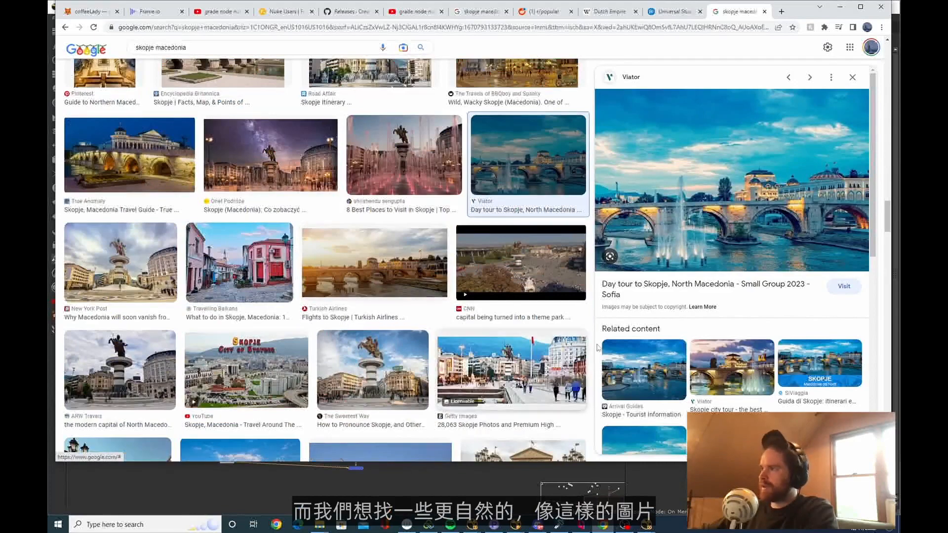
{"action": "left_click", "coordinate": [131, 178]}
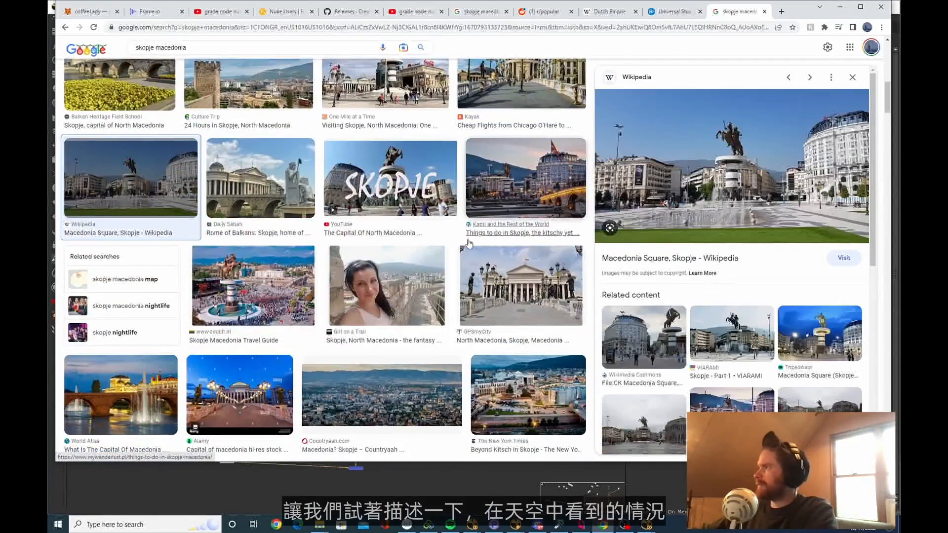
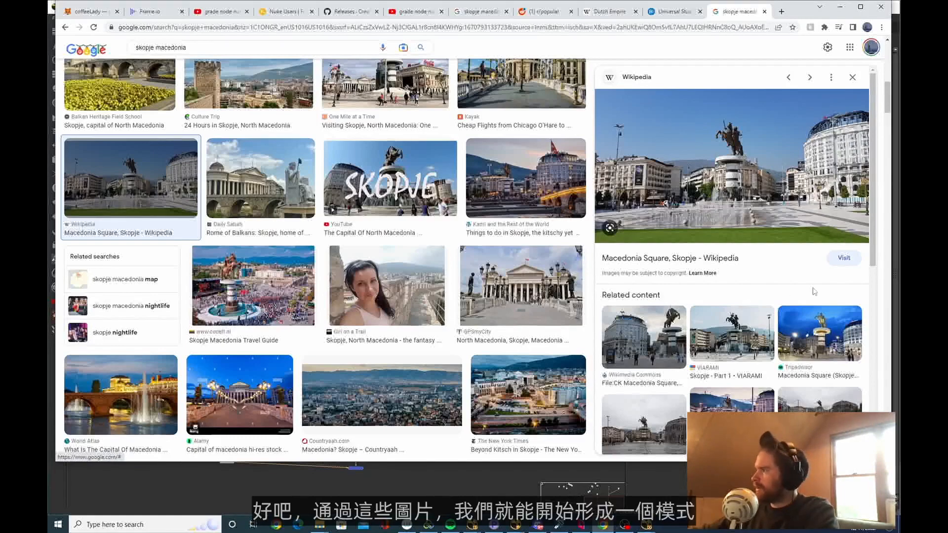
Examine further Skopje photos, including the Happy Frog Travels square and Hole in the Donut river views, for sky brightness and saturation near the horizon
{"action": "scroll", "coordinate": [793, 328], "scroll_direction": "down", "scroll_amount": 1}
{"action": "scroll", "coordinate": [793, 328], "scroll_direction": "down", "scroll_amount": 2}
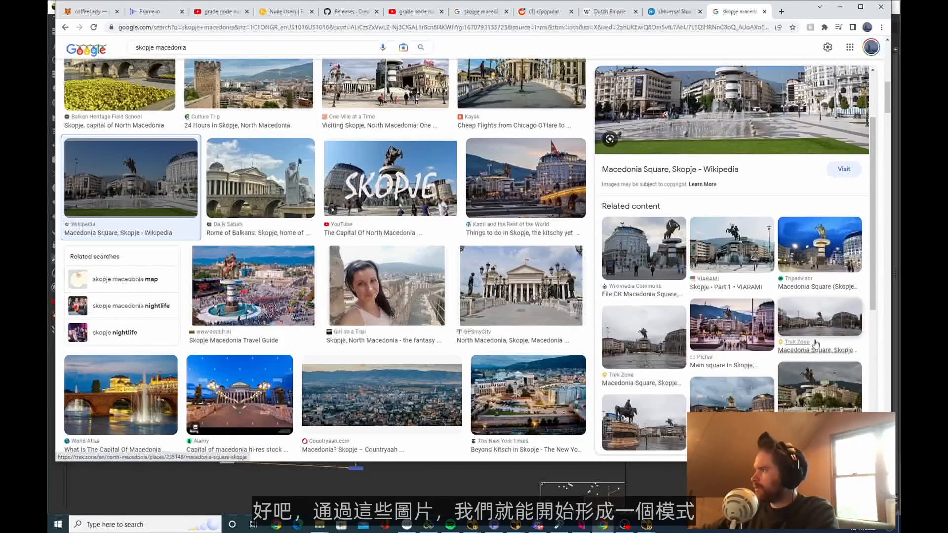
{"action": "scroll", "coordinate": [455, 278], "scroll_direction": "down", "scroll_amount": 9}
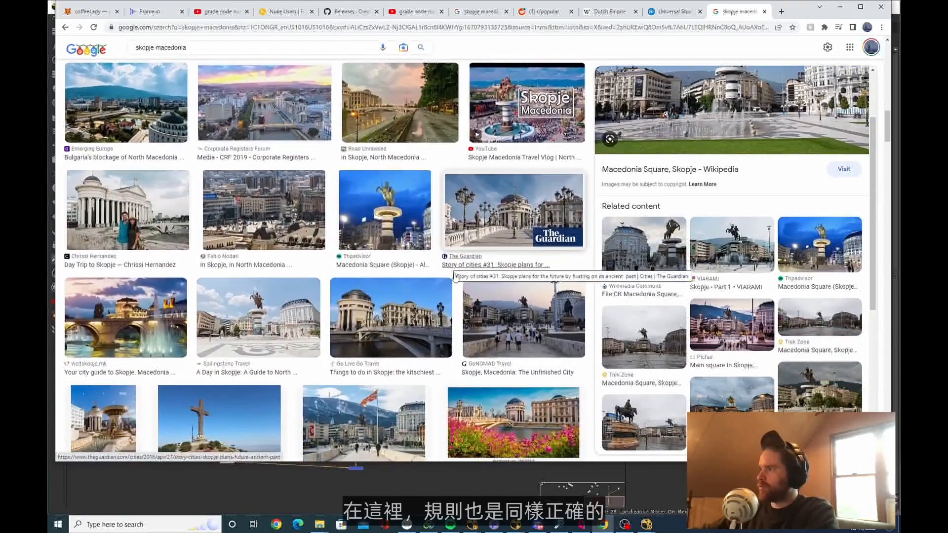
{"action": "left_click", "coordinate": [544, 339]}
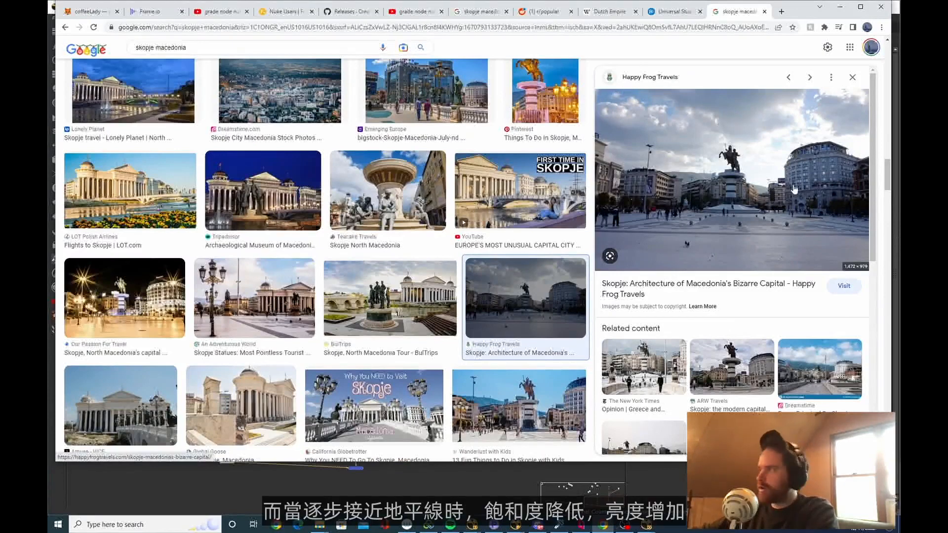
{"action": "scroll", "coordinate": [520, 234], "scroll_direction": "down", "scroll_amount": 10}
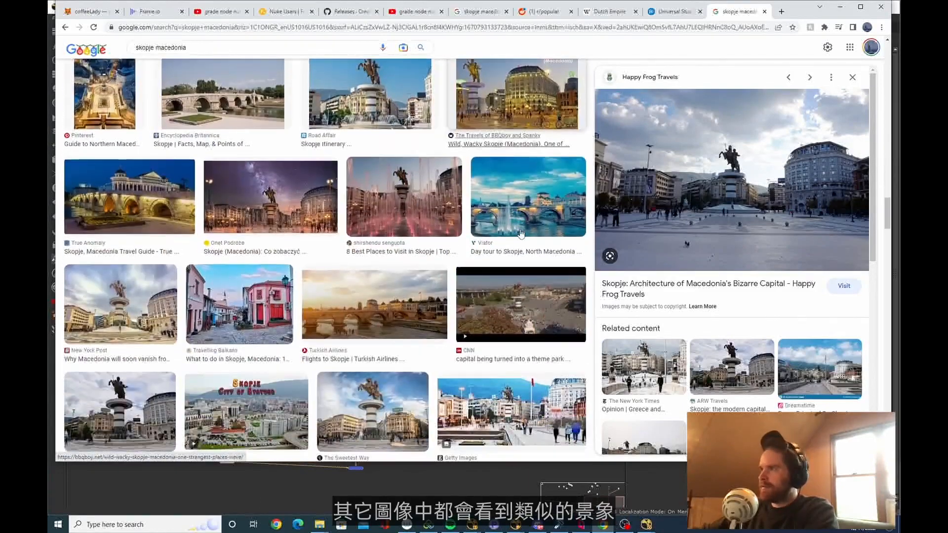
{"action": "scroll", "coordinate": [521, 233], "scroll_direction": "down", "scroll_amount": 5}
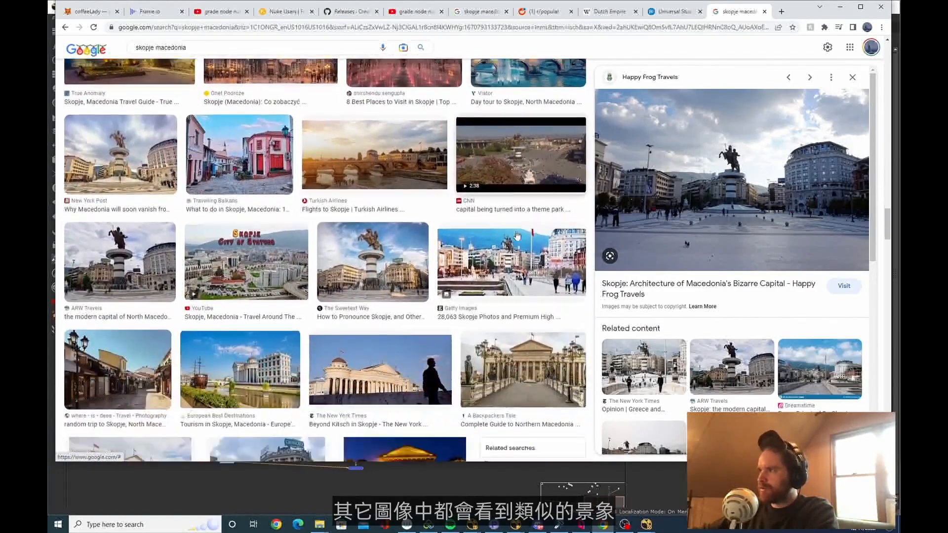
{"action": "scroll", "coordinate": [517, 236], "scroll_direction": "down", "scroll_amount": 8}
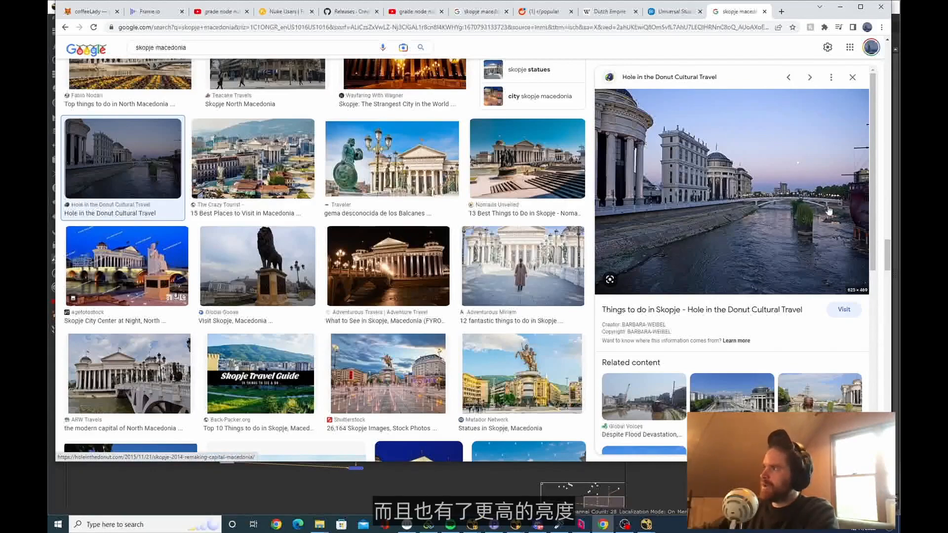
{"action": "scroll", "coordinate": [774, 199], "scroll_direction": "down", "scroll_amount": 10}
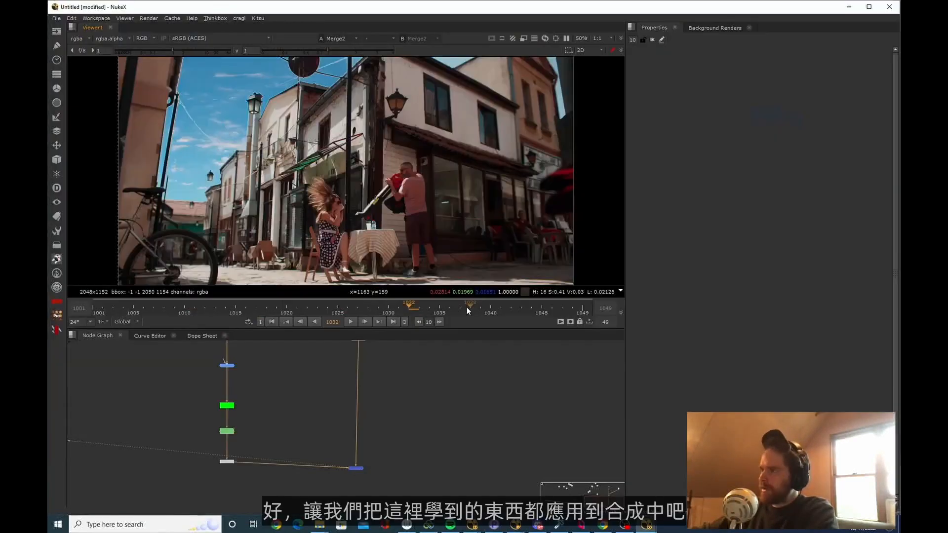
Reposition the sky HDRI behind the street with translate x -3412, y -1644 and scale 0.61 so its horizon sits at the rooftops
{"action": "scroll", "coordinate": [374, 441], "scroll_direction": "down", "scroll_amount": 1}
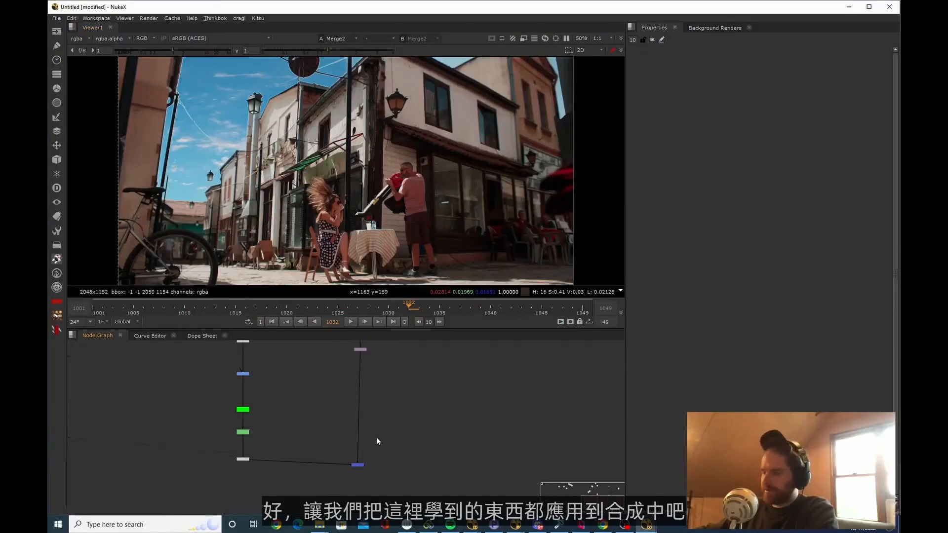
{"action": "scroll", "coordinate": [228, 221], "scroll_direction": "down", "scroll_amount": 2}
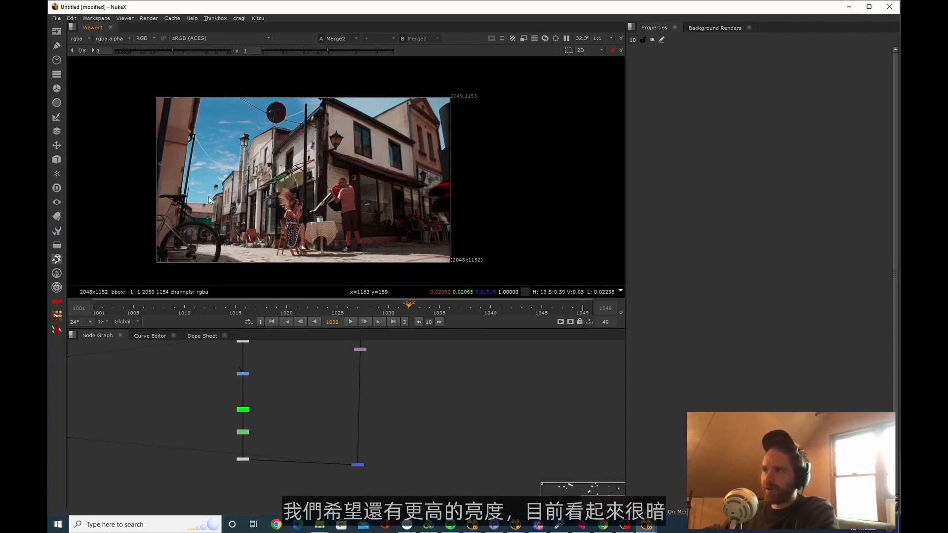
{"action": "scroll", "coordinate": [257, 384], "scroll_direction": "up", "scroll_amount": 1}
{"action": "middle_click_drag", "start_coordinate": [257, 384], "coordinate": [237, 424]}
{"action": "scroll", "coordinate": [239, 423], "scroll_direction": "down", "scroll_amount": 6}
{"action": "scroll", "coordinate": [301, 411], "scroll_direction": "up", "scroll_amount": 6}
{"action": "middle_click_drag", "start_coordinate": [330, 409], "coordinate": [318, 458]}
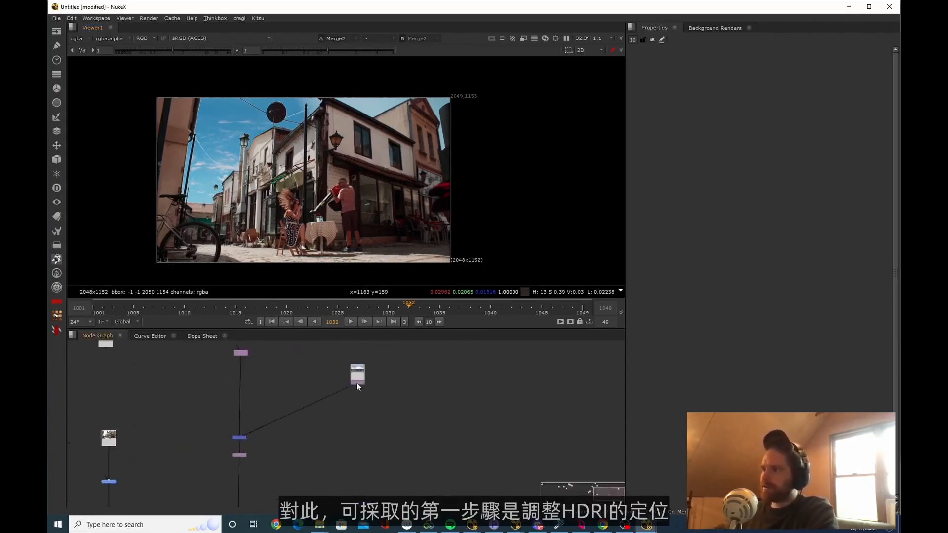
{"action": "double_click", "coordinate": [357, 383]}
{"action": "scroll", "coordinate": [323, 193], "scroll_direction": "down", "scroll_amount": 2}
{"action": "left_click_drag", "start_coordinate": [422, 223], "coordinate": [278, 190]}
{"action": "left_click_drag", "start_coordinate": [769, 98], "coordinate": [769, 96]}
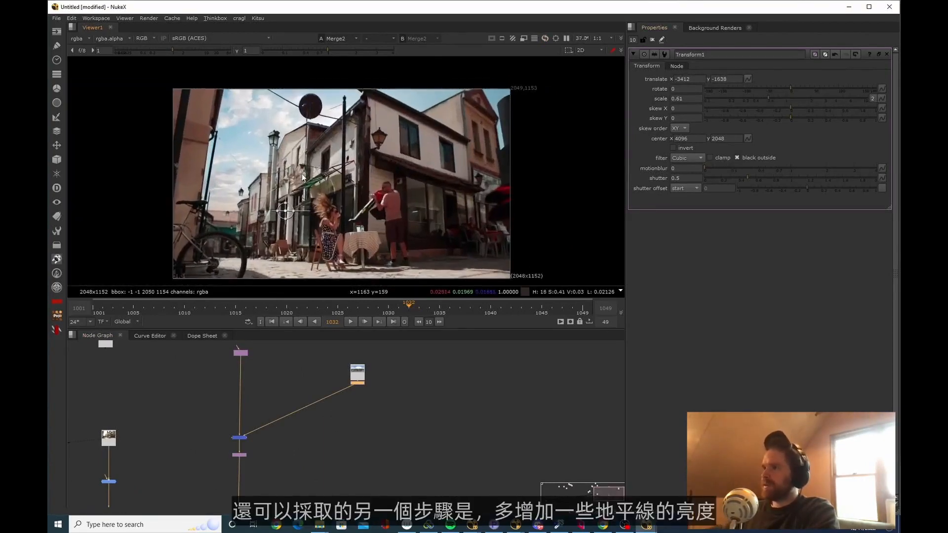
{"action": "scroll", "coordinate": [221, 223], "scroll_direction": "up", "scroll_amount": 6}
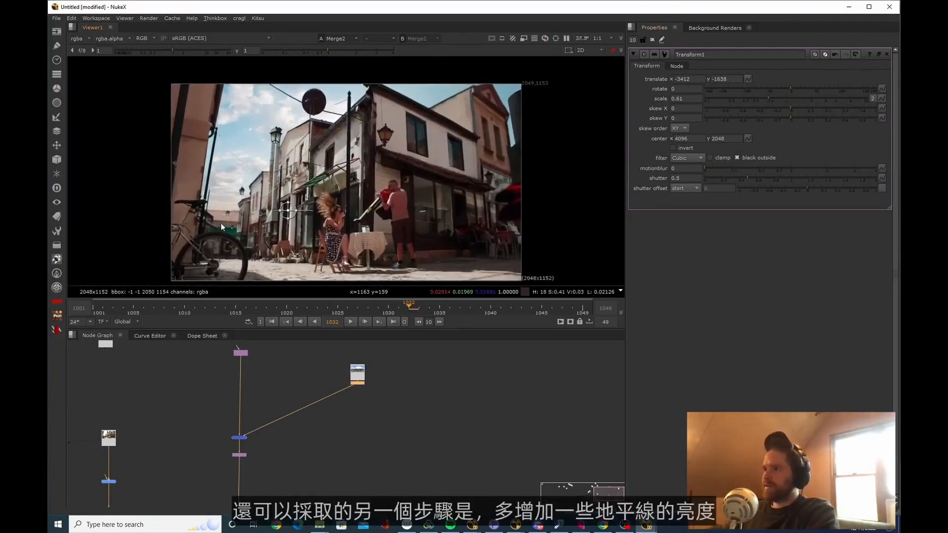
{"action": "scroll", "coordinate": [221, 187], "scroll_direction": "up", "scroll_amount": 1}
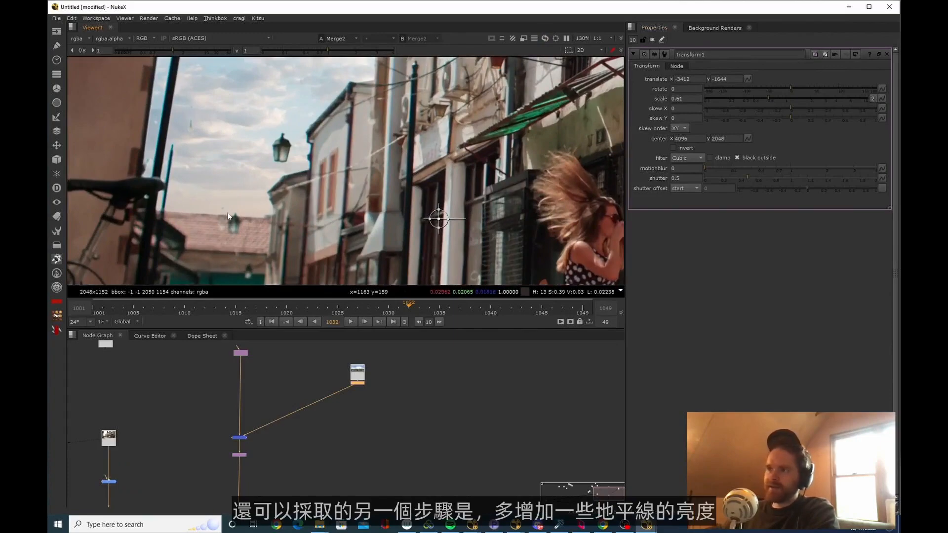
{"action": "scroll", "coordinate": [228, 216], "scroll_direction": "down", "scroll_amount": 5}
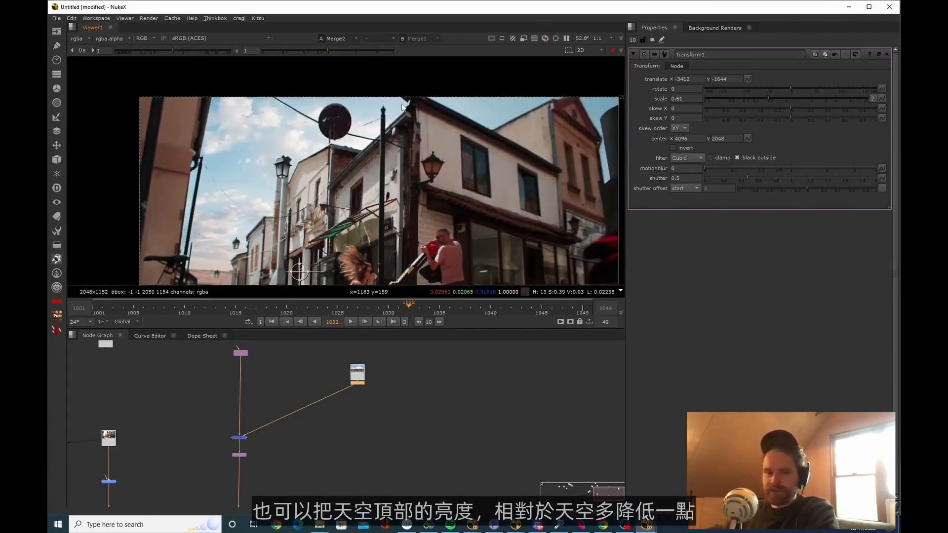
Insert a Grade node below the sky's transform and connect a new Roto node as its mask
{"action": "scroll", "coordinate": [363, 99], "scroll_direction": "down", "scroll_amount": 1}
{"action": "middle_click_drag", "start_coordinate": [249, 394], "coordinate": [349, 371]}
{"action": "middle_click_drag", "start_coordinate": [245, 447], "coordinate": [268, 422]}
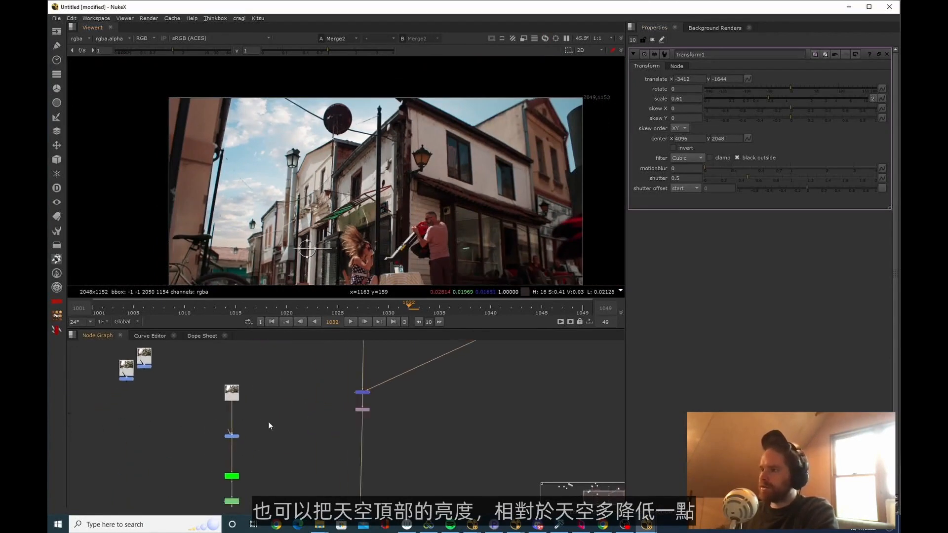
{"action": "key", "text": "g"}
{"action": "scroll", "coordinate": [452, 429], "scroll_direction": "up", "scroll_amount": 2}
{"action": "left_click", "coordinate": [452, 430]}
{"action": "key", "text": "o"}
{"action": "scroll", "coordinate": [453, 430], "scroll_direction": "up", "scroll_amount": 2}
{"action": "left_click_drag", "start_coordinate": [423, 435], "coordinate": [450, 430]}
Draw a wide roto rectangle from the horizon down past the frame's lower edge and expand its feather
{"action": "scroll", "coordinate": [445, 247], "scroll_direction": "down", "scroll_amount": 3}
{"action": "middle_click_drag", "start_coordinate": [445, 247], "coordinate": [435, 165]}
{"action": "left_click", "coordinate": [593, 239]}
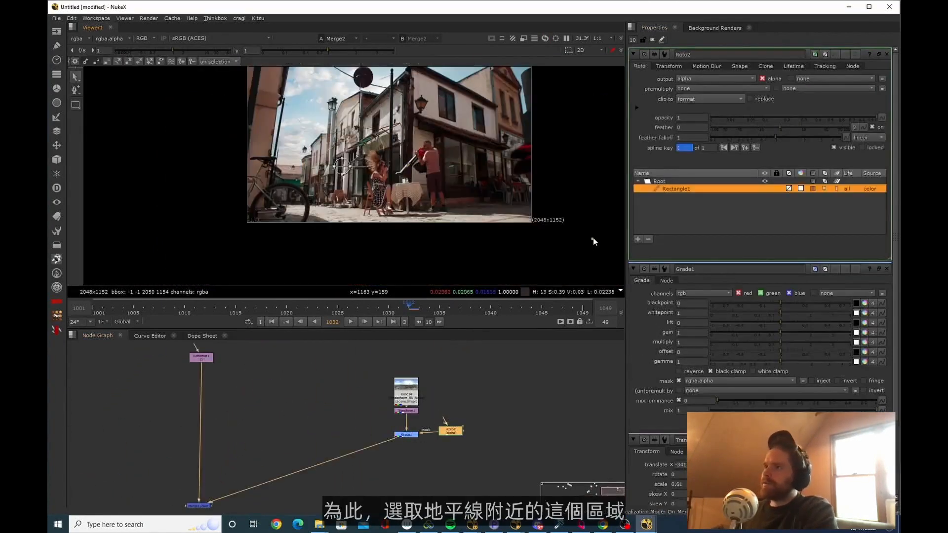
{"action": "left_click_drag", "start_coordinate": [592, 239], "coordinate": [186, 162]}
{"action": "key", "text": "e"}
{"action": "key", "text": "e"}
{"action": "key", "text": "e"}
{"action": "key", "text": "e"}
{"action": "key", "text": "e"}
{"action": "key", "text": "e"}
{"action": "key", "text": "e"}
{"action": "key", "text": "e"}
{"action": "key", "text": "e"}
{"action": "key", "text": "e"}
{"action": "key", "text": "e"}
{"action": "key", "text": "e"}
{"action": "key", "text": "e"}
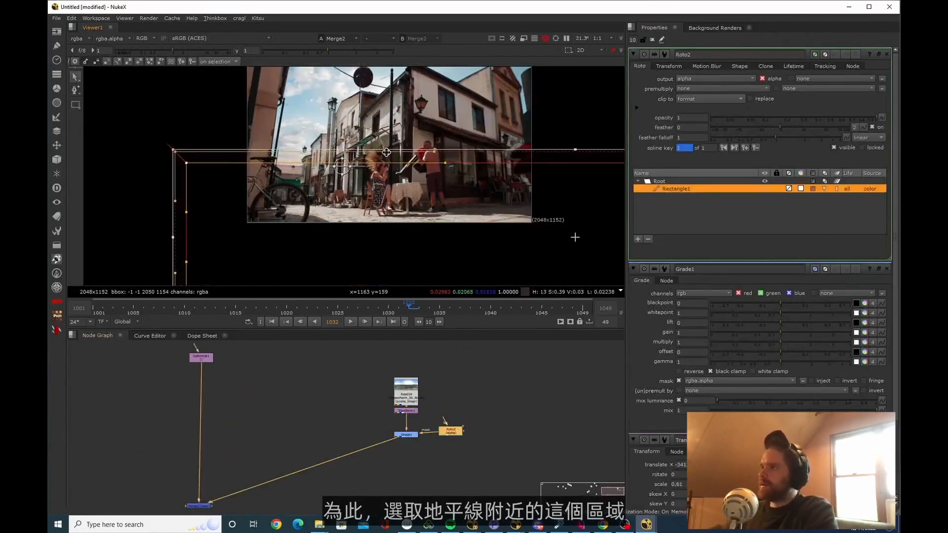
Stretch the feather above the horizon mask and brighten the masked sky with multiply 2.1 and gamma 1.84
{"action": "middle_click_drag", "start_coordinate": [396, 188], "coordinate": [432, 191]}
{"action": "scroll", "coordinate": [431, 191], "scroll_direction": "down", "scroll_amount": 2}
{"action": "left_click_drag", "start_coordinate": [615, 225], "coordinate": [573, 225]}
{"action": "left_click", "coordinate": [260, 155]}
{"action": "left_click_drag", "start_coordinate": [268, 159], "coordinate": [258, 122]}
{"action": "left_click_drag", "start_coordinate": [571, 159], "coordinate": [576, 124]}
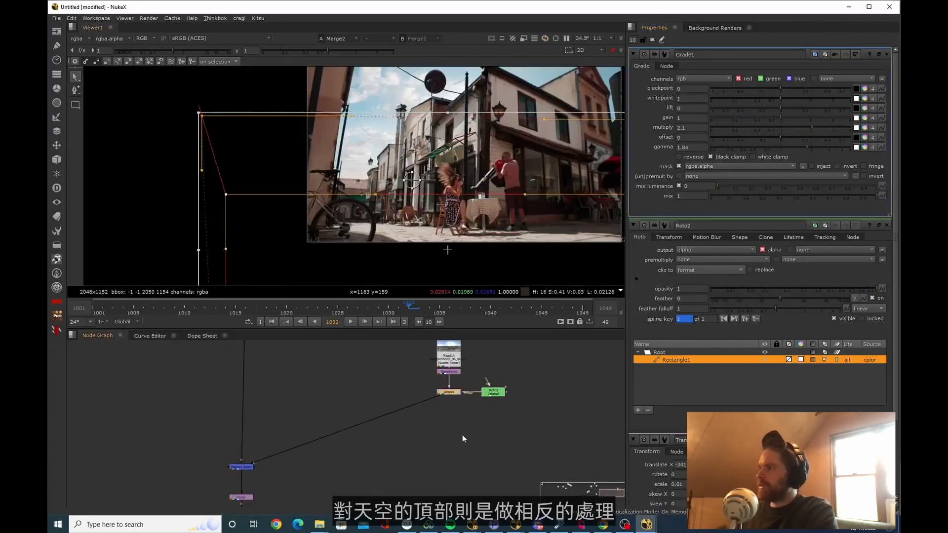
Add a second Grade below the horizon grade and connect a new Roto node as its mask
{"action": "left_click", "coordinate": [462, 436]}
{"action": "left_click", "coordinate": [451, 393]}
{"action": "key", "text": "g"}
{"action": "left_click_drag", "start_coordinate": [451, 400], "coordinate": [452, 421]}
{"action": "left_click", "coordinate": [492, 394]}
{"action": "key", "text": "o"}
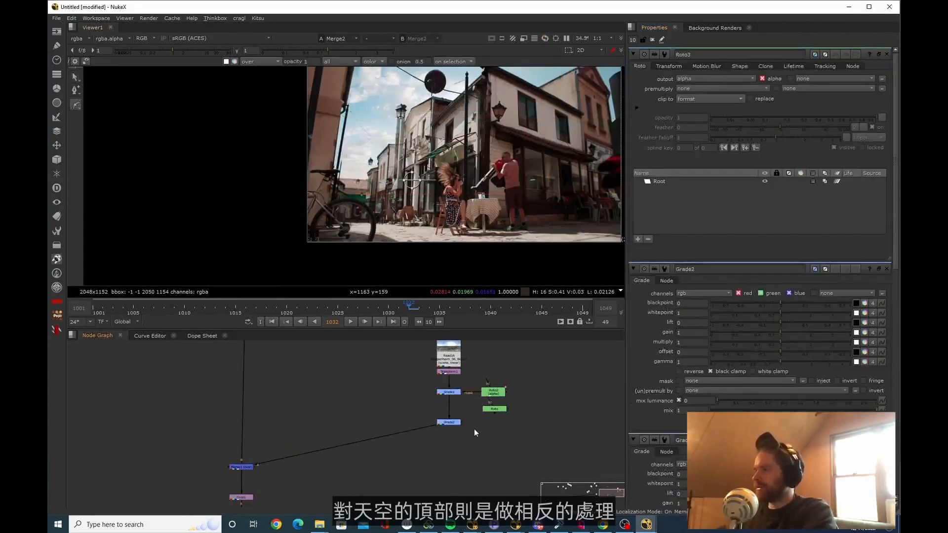
{"action": "left_click_drag", "start_coordinate": [485, 419], "coordinate": [494, 412]}
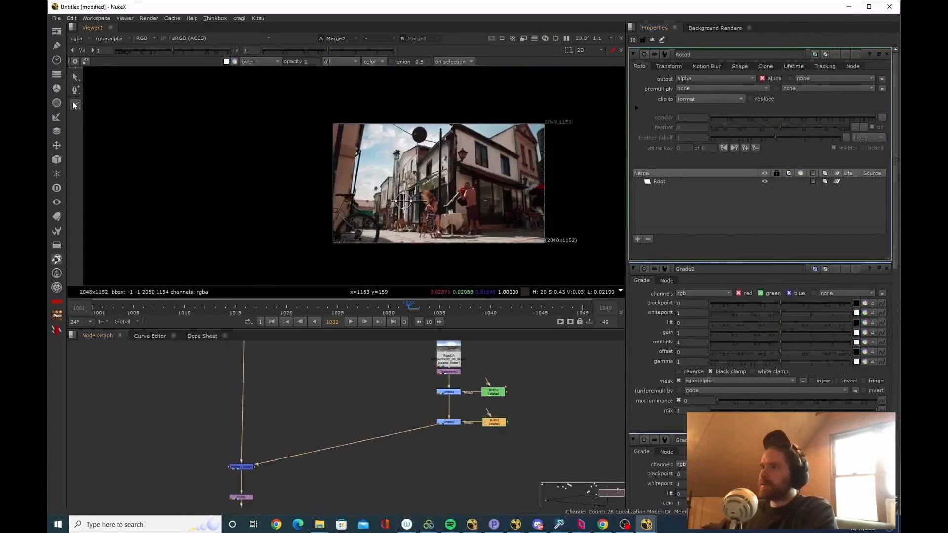
Draw a cusped roto rectangle along the upper edge of the frame and feather its lower corners down into the sky
{"action": "left_click", "coordinate": [76, 105]}
{"action": "left_click", "coordinate": [119, 150]}
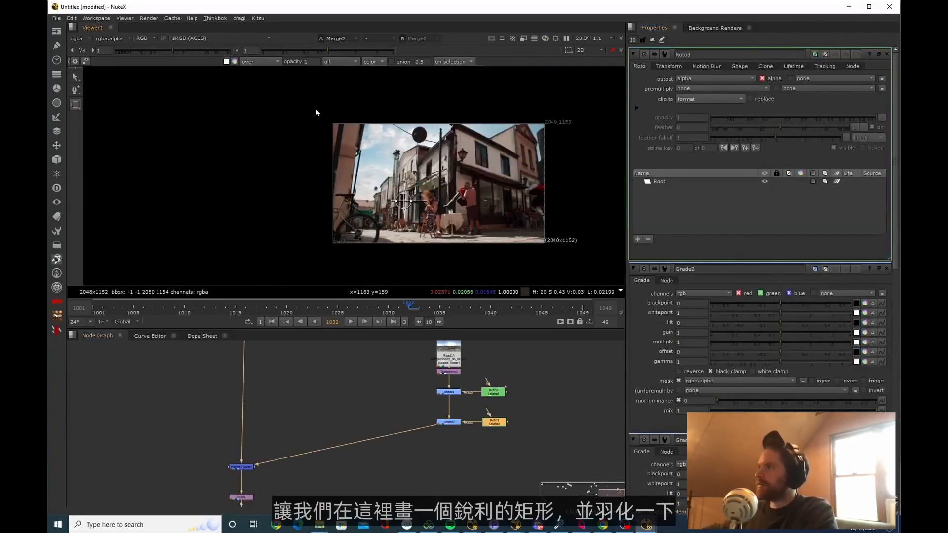
{"action": "left_click_drag", "start_coordinate": [316, 108], "coordinate": [585, 134]}
{"action": "left_click_drag", "start_coordinate": [314, 132], "coordinate": [287, 176], "text": "ctrl"}
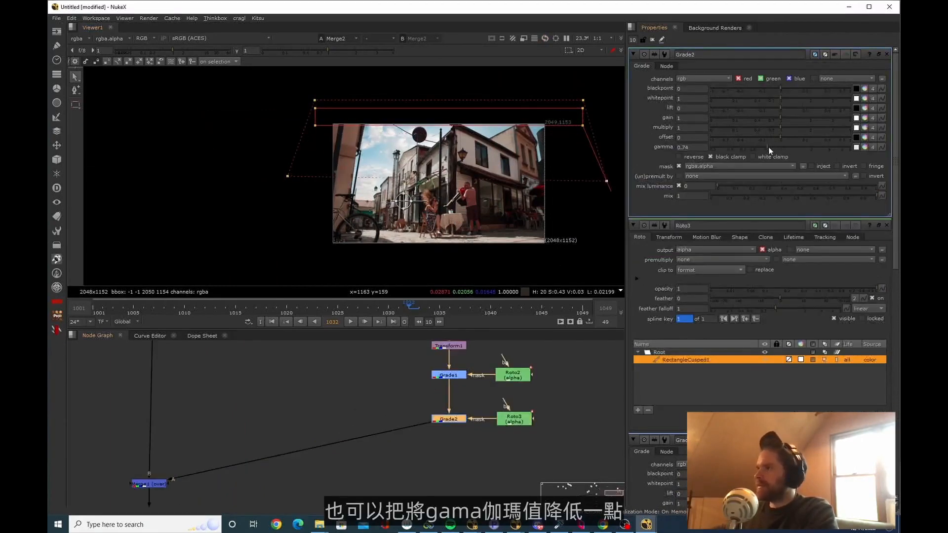
Darken the upper sky by setting the second grade's gamma to 0.8, and adjust its gain colour slightly
{"action": "left_click_drag", "start_coordinate": [768, 147], "coordinate": [771, 148]}
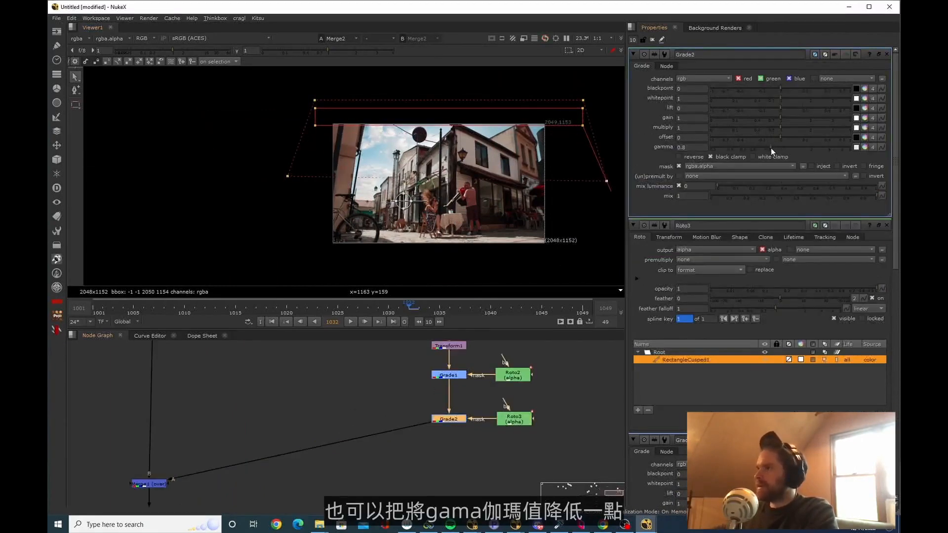
{"action": "left_click", "coordinate": [865, 118]}
{"action": "left_click_drag", "start_coordinate": [656, 281], "coordinate": [657, 272]}
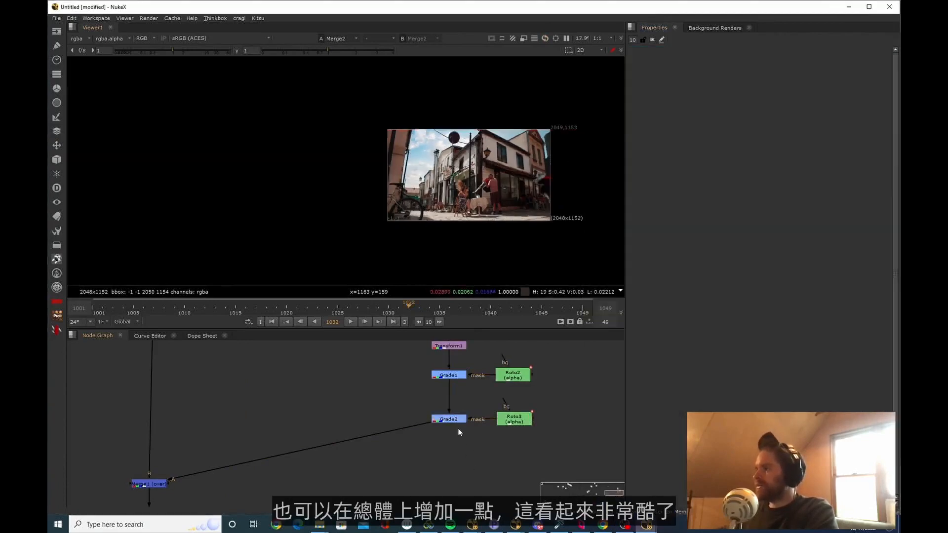
Add a third, unmasked Grade to the sky branch with multiply set to 1.2
{"action": "key", "text": "g"}
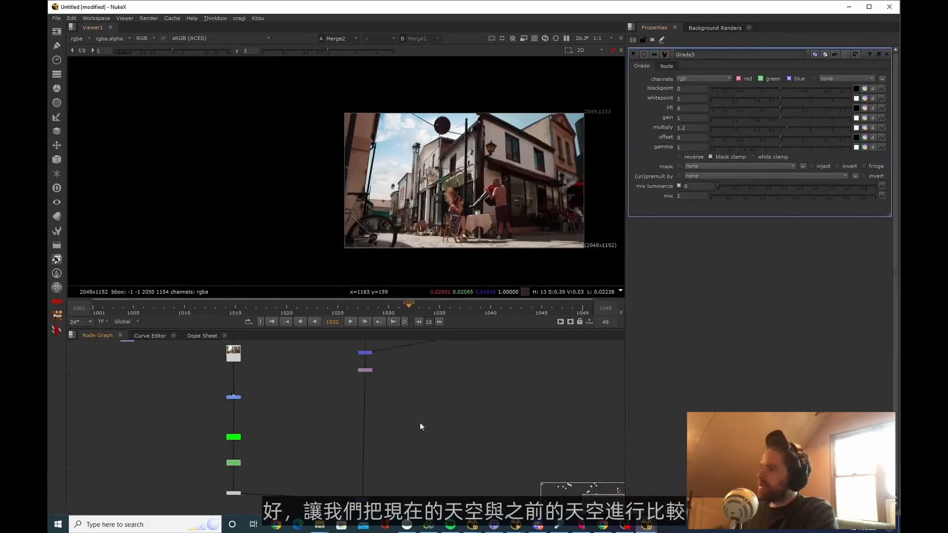
{"action": "left_click_drag", "start_coordinate": [423, 469], "coordinate": [326, 425]}
{"action": "middle_click_drag", "start_coordinate": [430, 169], "coordinate": [429, 198]}
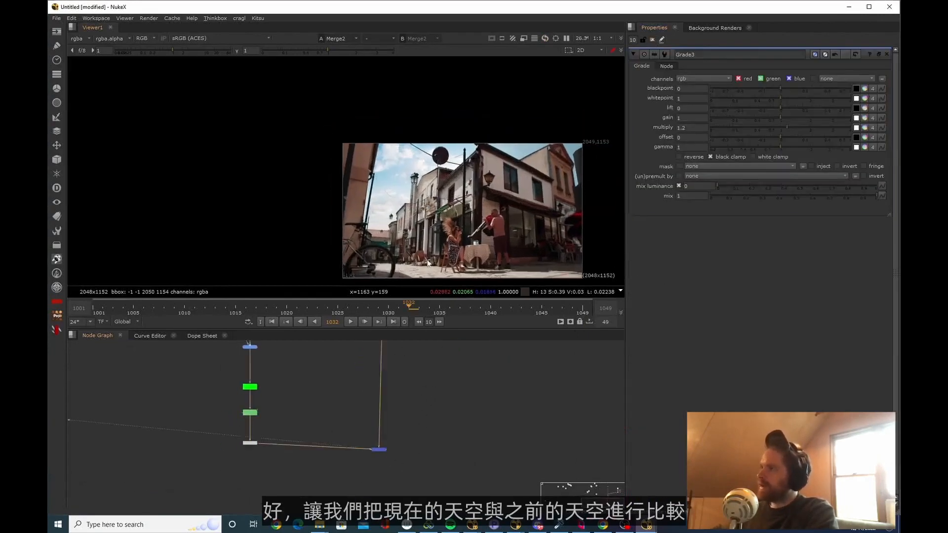
Compare the regraded sky with the previous sky and with the Skopje reference photos in Chrome, then return to NukeX
{"action": "middle_click_drag", "start_coordinate": [284, 405], "coordinate": [304, 441]}
{"action": "scroll", "coordinate": [258, 383], "scroll_direction": "up", "scroll_amount": 5}
{"action": "left_click_drag", "start_coordinate": [324, 410], "coordinate": [239, 374]}
{"action": "key", "text": "2"}
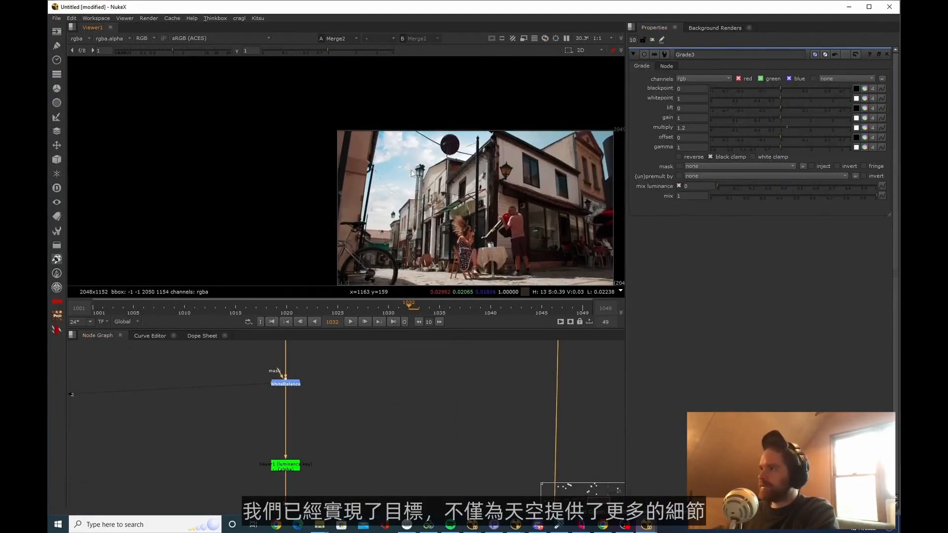
{"action": "key", "text": "alt+Tab"}
{"action": "scroll", "coordinate": [455, 254], "scroll_direction": "down", "scroll_amount": 6}
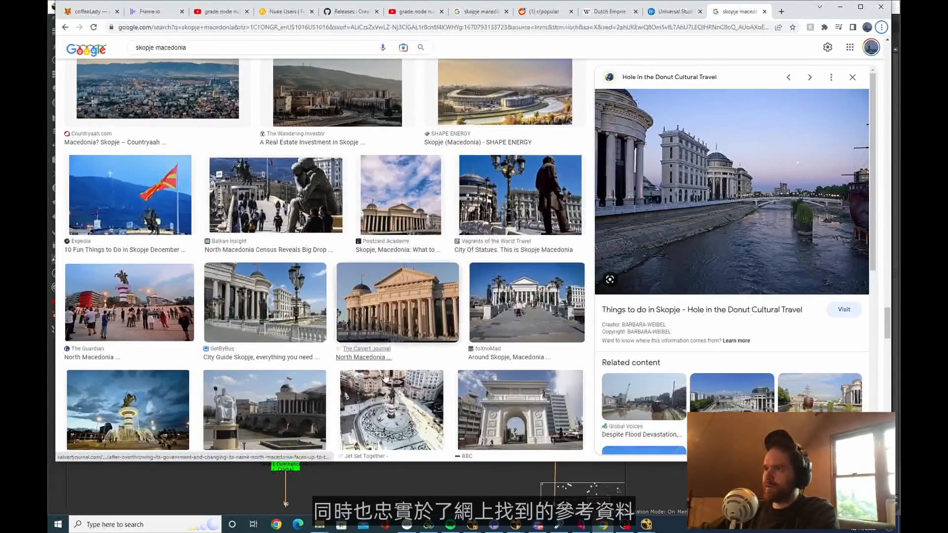
{"action": "key", "text": "alt+Tab"}
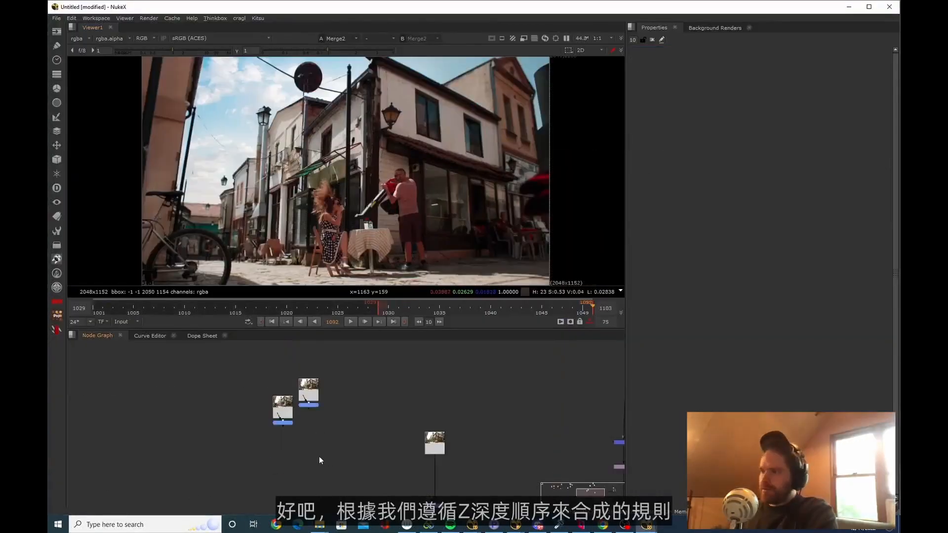
View the white-balanced bg03 and bg02 plates and scrub to frame 1022 to examine how the tablecloth overlaps the woman
{"action": "left_click_drag", "start_coordinate": [314, 450], "coordinate": [244, 390]}
{"action": "scroll", "coordinate": [324, 390], "scroll_direction": "up", "scroll_amount": 4}
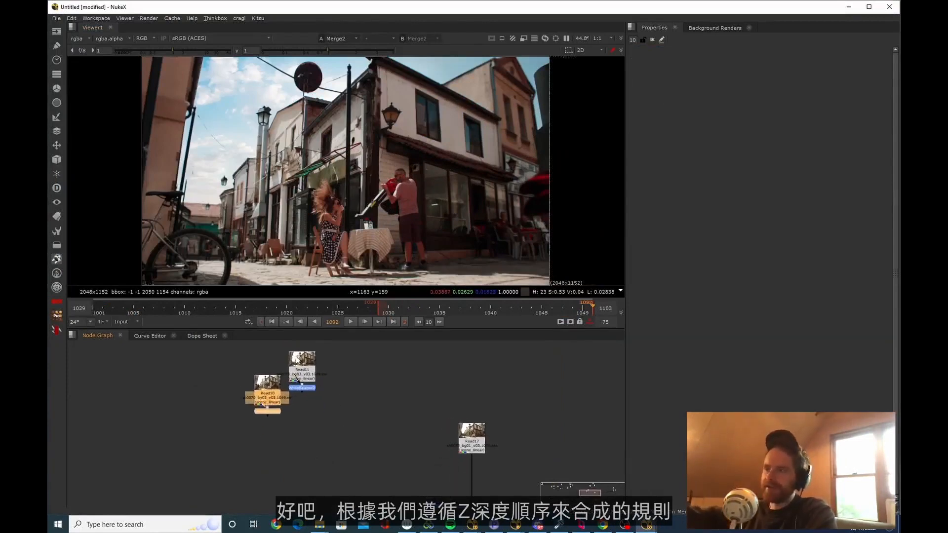
{"action": "scroll", "coordinate": [341, 380], "scroll_direction": "up", "scroll_amount": 2}
{"action": "middle_click_drag", "start_coordinate": [344, 372], "coordinate": [348, 376]}
{"action": "left_click", "coordinate": [360, 393]}
{"action": "left_click", "coordinate": [339, 378]}
{"action": "key", "text": "1"}
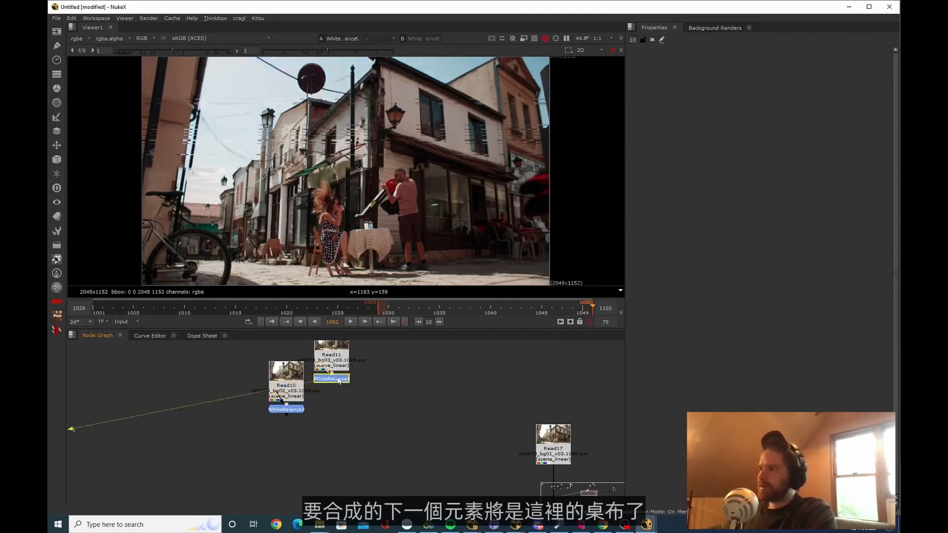
{"action": "left_click", "coordinate": [288, 409]}
{"action": "key", "text": "1"}
{"action": "left_click_drag", "start_coordinate": [402, 310], "coordinate": [311, 309]}
{"action": "scroll", "coordinate": [414, 311], "scroll_direction": "up", "scroll_amount": 1}
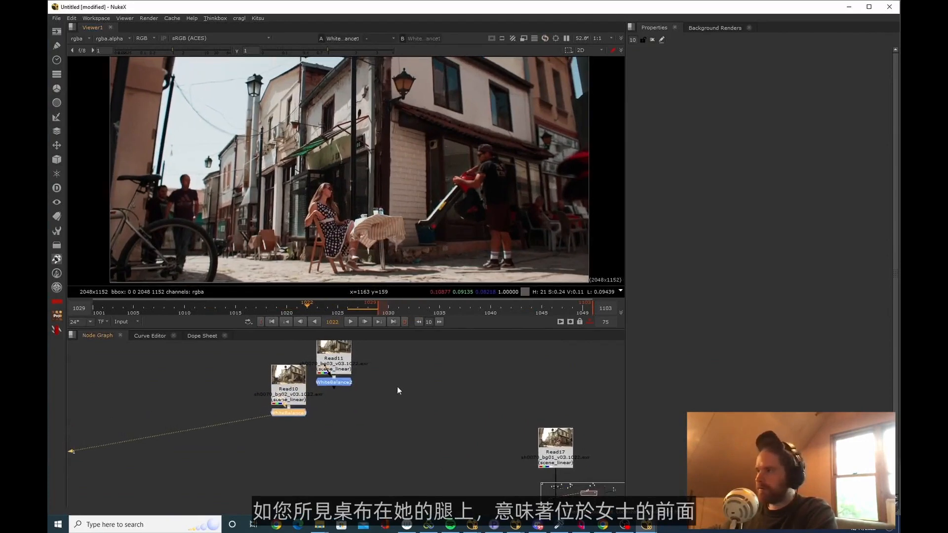
View the white-balanced bg03 plate and scrub to frame 1030 to examine its foreground element
{"action": "middle_click_drag", "start_coordinate": [397, 386], "coordinate": [402, 407]}
{"action": "scroll", "coordinate": [401, 405], "scroll_direction": "down", "scroll_amount": 1}
{"action": "left_click", "coordinate": [345, 401]}
{"action": "key", "text": "1"}
{"action": "scroll", "coordinate": [371, 222], "scroll_direction": "down", "scroll_amount": 4}
{"action": "middle_click_drag", "start_coordinate": [371, 224], "coordinate": [371, 226]}
{"action": "left_click_drag", "start_coordinate": [324, 310], "coordinate": [388, 312]}
Bring the flag element down beside the main composite and merge it over the street with the over operation
{"action": "scroll", "coordinate": [377, 412], "scroll_direction": "down", "scroll_amount": 2}
{"action": "middle_click_drag", "start_coordinate": [379, 413], "coordinate": [387, 404]}
{"action": "left_click_drag", "start_coordinate": [397, 426], "coordinate": [344, 379]}
{"action": "left_click_drag", "start_coordinate": [369, 382], "coordinate": [374, 402]}
{"action": "scroll", "coordinate": [373, 400], "scroll_direction": "down", "scroll_amount": 2}
{"action": "middle_click_drag", "start_coordinate": [373, 401], "coordinate": [355, 398]}
{"action": "scroll", "coordinate": [356, 398], "scroll_direction": "down", "scroll_amount": 5}
{"action": "middle_click_drag", "start_coordinate": [355, 365], "coordinate": [357, 384]}
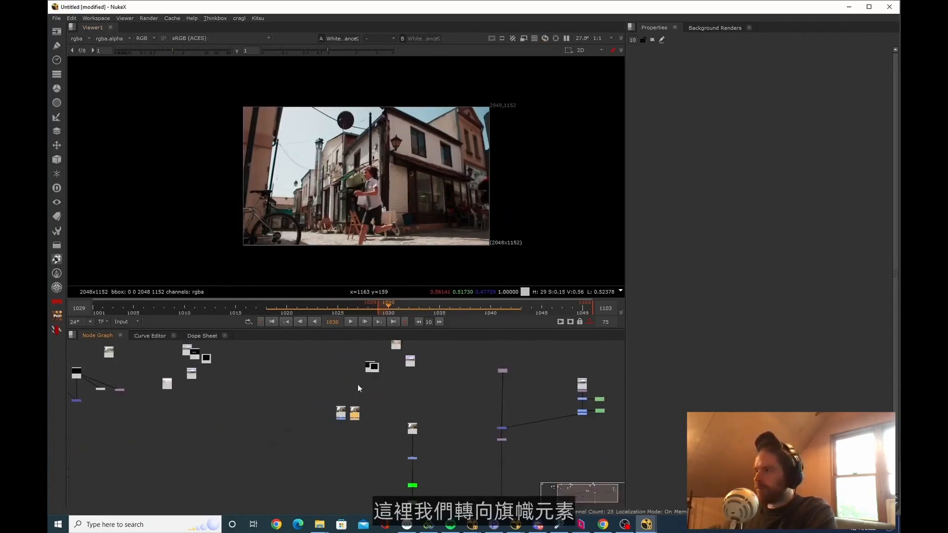
{"action": "scroll", "coordinate": [357, 383], "scroll_direction": "down", "scroll_amount": 1}
{"action": "scroll", "coordinate": [389, 368], "scroll_direction": "up", "scroll_amount": 3}
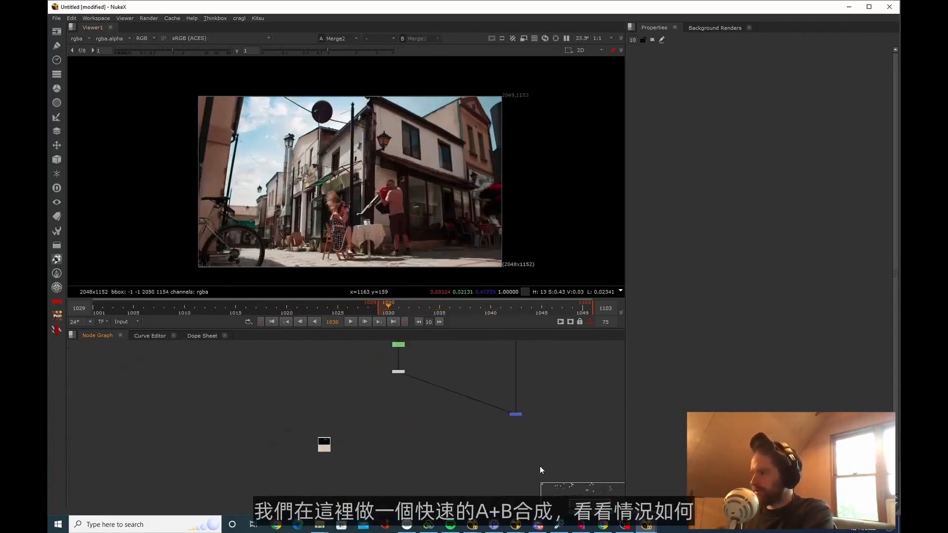
{"action": "key", "text": "m"}
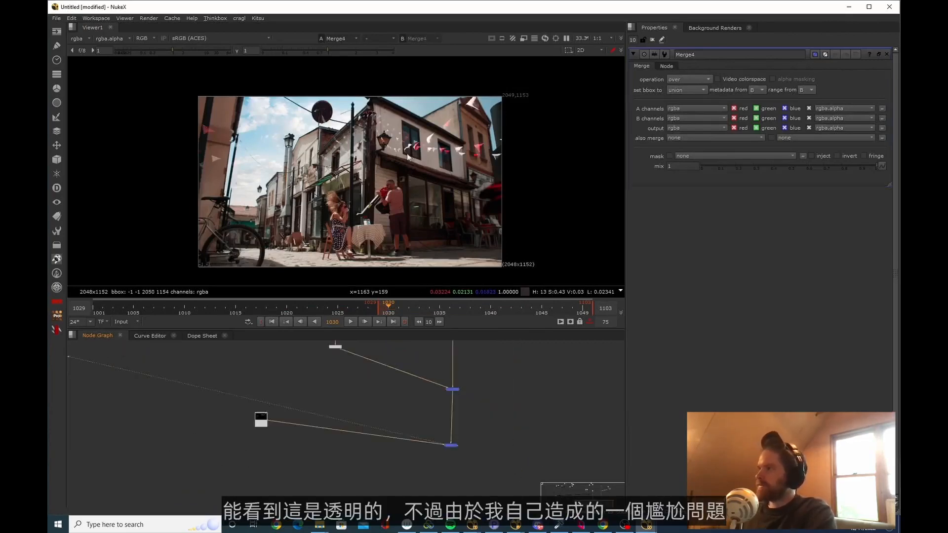
Inspect the flags' transparency around the lamp and roof, and move their merge node further down the main branch
{"action": "scroll", "coordinate": [427, 173], "scroll_direction": "up", "scroll_amount": 12}
{"action": "scroll", "coordinate": [428, 171], "scroll_direction": "down", "scroll_amount": 9}
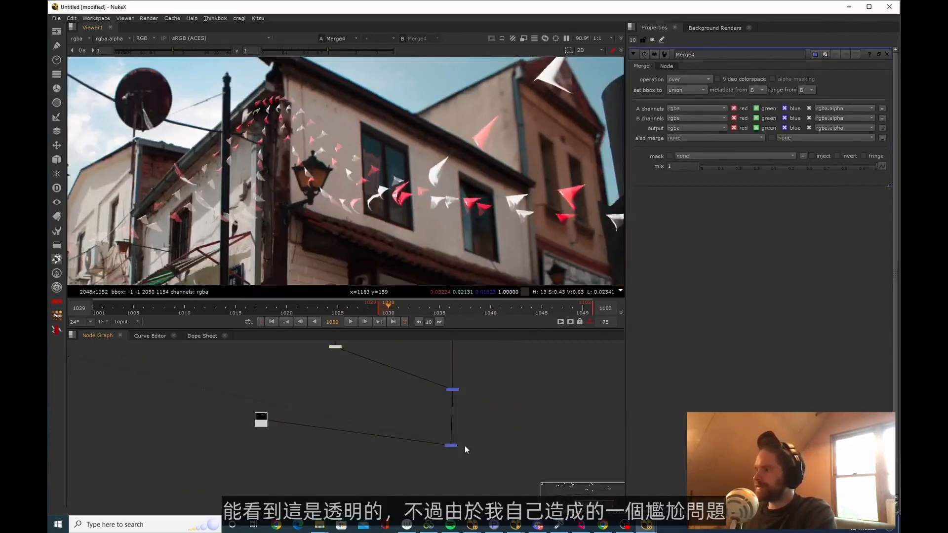
{"action": "left_click_drag", "start_coordinate": [453, 445], "coordinate": [449, 502]}
{"action": "middle_click_drag", "start_coordinate": [449, 509], "coordinate": [454, 454]}
{"action": "left_click_drag", "start_coordinate": [454, 446], "coordinate": [459, 486]}
{"action": "left_click", "coordinate": [384, 424]}
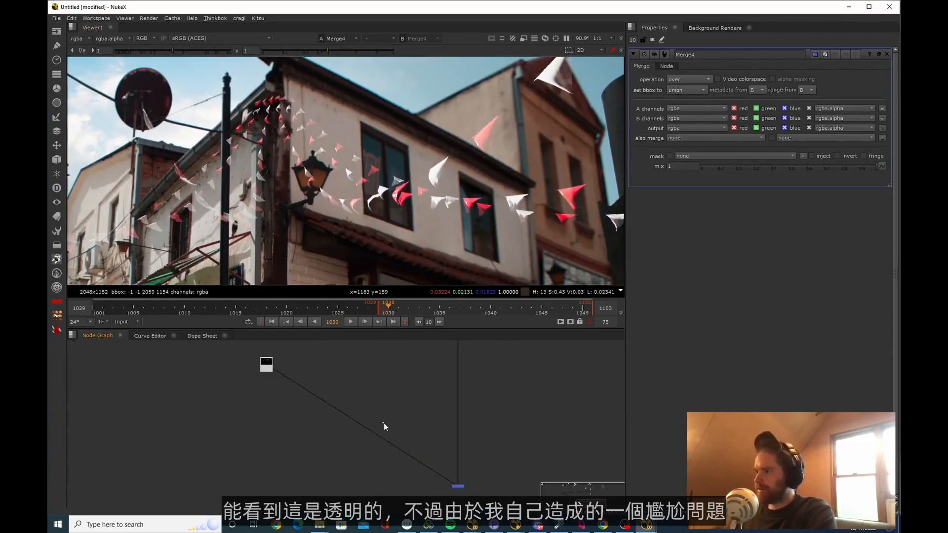
View the flag render on its own and check its alpha channel against the colour image
{"action": "left_click_drag", "start_coordinate": [361, 426], "coordinate": [267, 481], "text": "ctrl"}
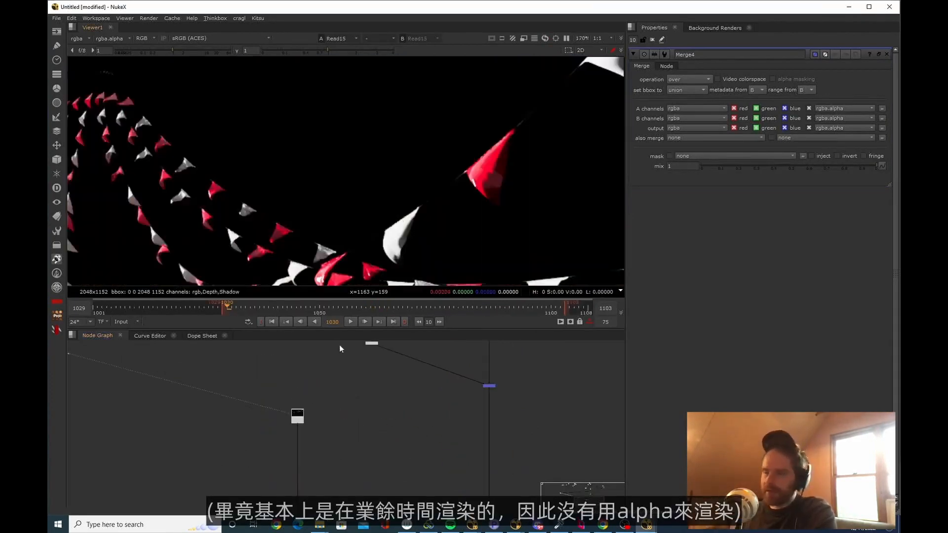
{"action": "middle_click_drag", "start_coordinate": [339, 344], "coordinate": [350, 346]}
{"action": "scroll", "coordinate": [407, 215], "scroll_direction": "up", "scroll_amount": 3}
{"action": "middle_click_drag", "start_coordinate": [407, 227], "coordinate": [406, 185]}
{"action": "key", "text": "a"}
{"action": "key", "text": "a"}
Add a Keyer node after the flag render and space it further down the branch
{"action": "left_click_drag", "start_coordinate": [336, 458], "coordinate": [235, 392]}
{"action": "key", "text": "Tab"}
{"action": "type", "text": "key"}
{"action": "key", "text": "Return"}
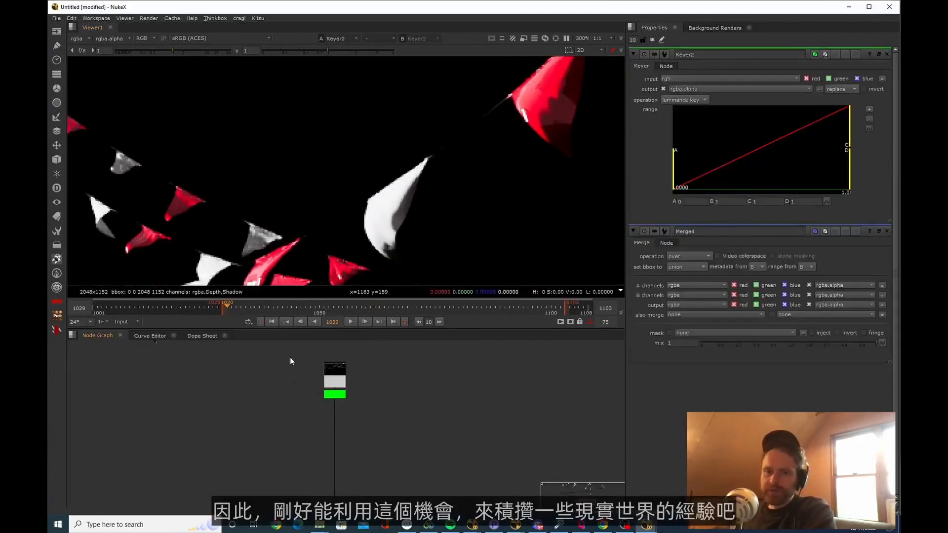
{"action": "left_click_drag", "start_coordinate": [336, 394], "coordinate": [342, 455]}
{"action": "left_click", "coordinate": [354, 452]}
{"action": "middle_click_drag", "start_coordinate": [355, 452], "coordinate": [371, 454]}
{"action": "left_click_drag", "start_coordinate": [397, 487], "coordinate": [285, 412]}
{"action": "middle_click_drag", "start_coordinate": [355, 455], "coordinate": [350, 438]}
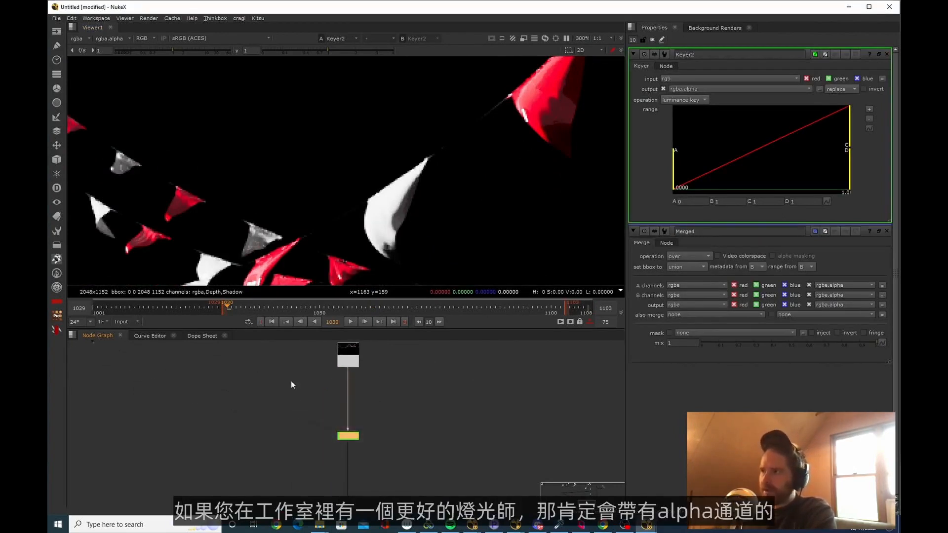
{"action": "left_click", "coordinate": [384, 341]}
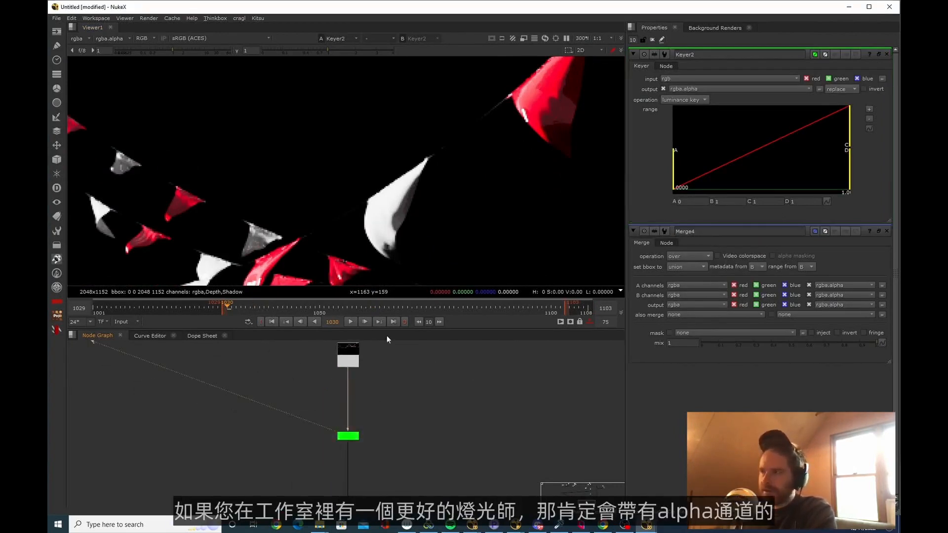
{"action": "left_click_drag", "start_coordinate": [327, 436], "coordinate": [326, 431]}
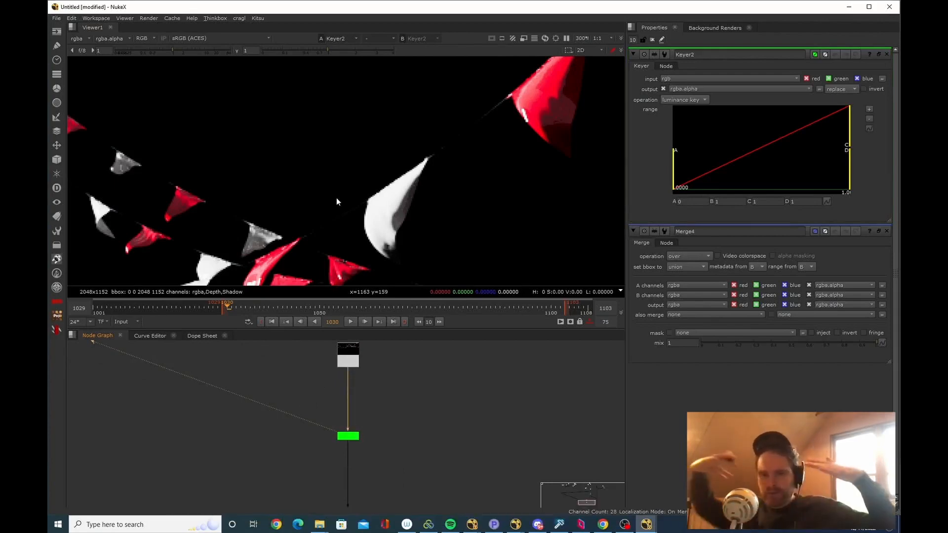
Display the Keyer's alpha and tighten its luminance key range, setting point B to about 0.0039
{"action": "scroll", "coordinate": [390, 195], "scroll_direction": "up", "scroll_amount": 3}
{"action": "key", "text": "a"}
{"action": "scroll", "coordinate": [414, 185], "scroll_direction": "down", "scroll_amount": 8}
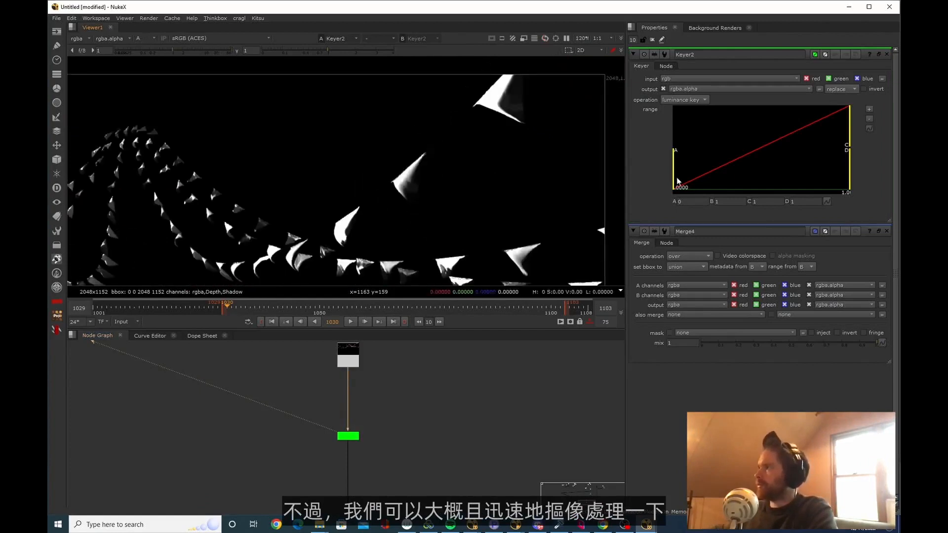
{"action": "left_click_drag", "start_coordinate": [674, 178], "coordinate": [700, 175]}
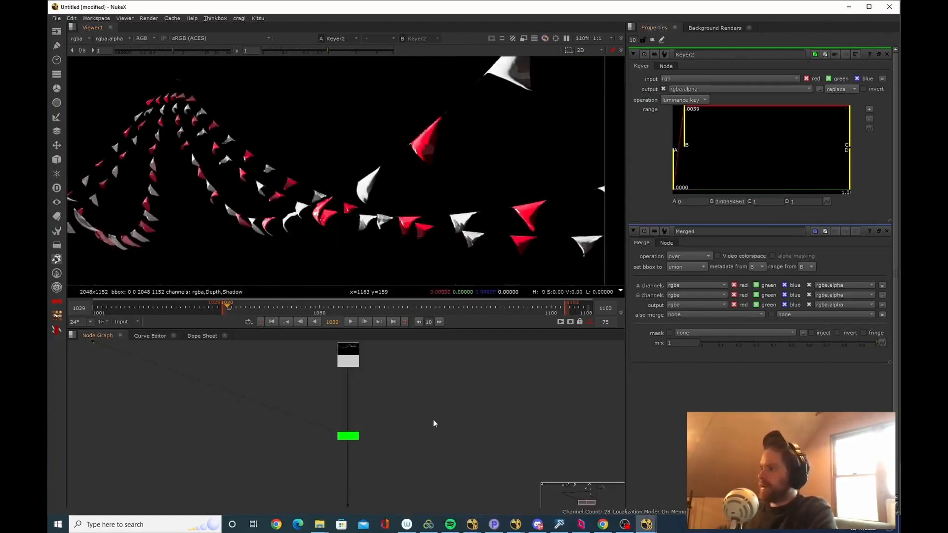
Add a Premult node after the Keyer to multiply the flags' RGB by their alpha
{"action": "left_click", "coordinate": [348, 436]}
{"action": "key", "text": "Tab"}
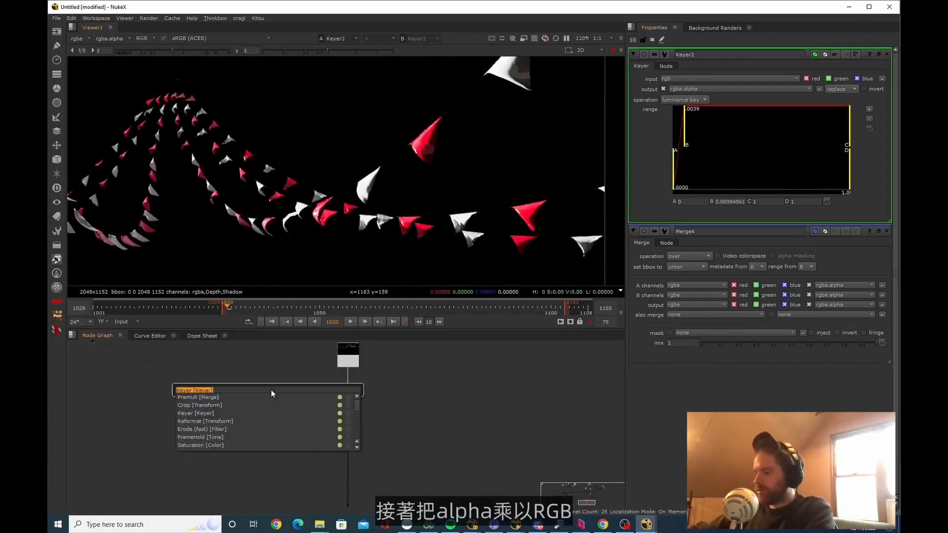
{"action": "type", "text": "premult"}
{"action": "key", "text": "Return"}
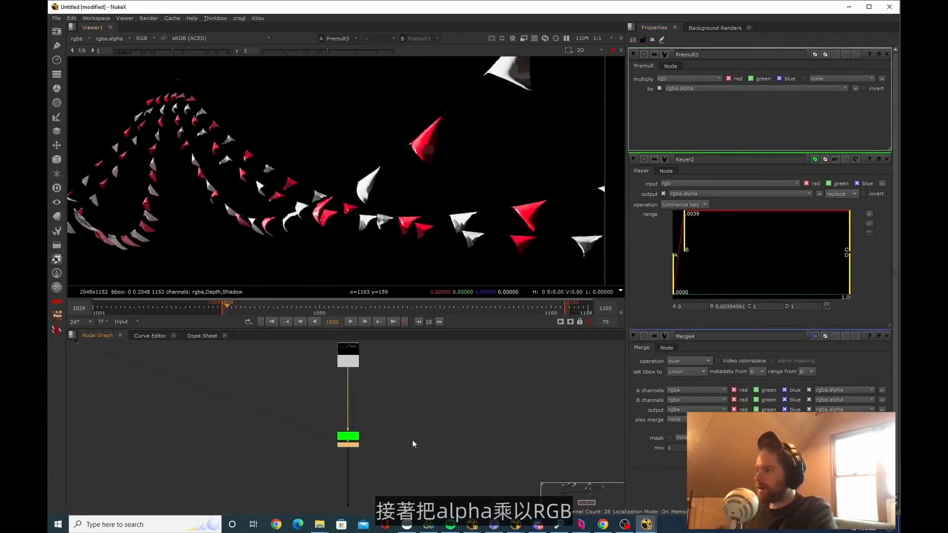
View the Merge4 composite and examine the keyed flags' transparency over the street
{"action": "middle_click_drag", "start_coordinate": [412, 440], "coordinate": [432, 402]}
{"action": "left_click_drag", "start_coordinate": [370, 405], "coordinate": [371, 418]}
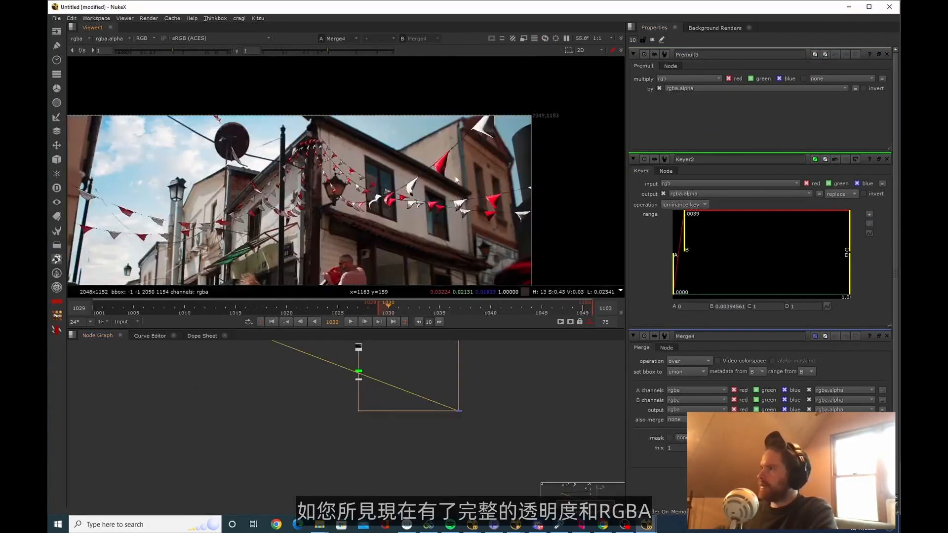
{"action": "scroll", "coordinate": [454, 175], "scroll_direction": "up", "scroll_amount": 4}
{"action": "scroll", "coordinate": [475, 166], "scroll_direction": "down", "scroll_amount": 8}
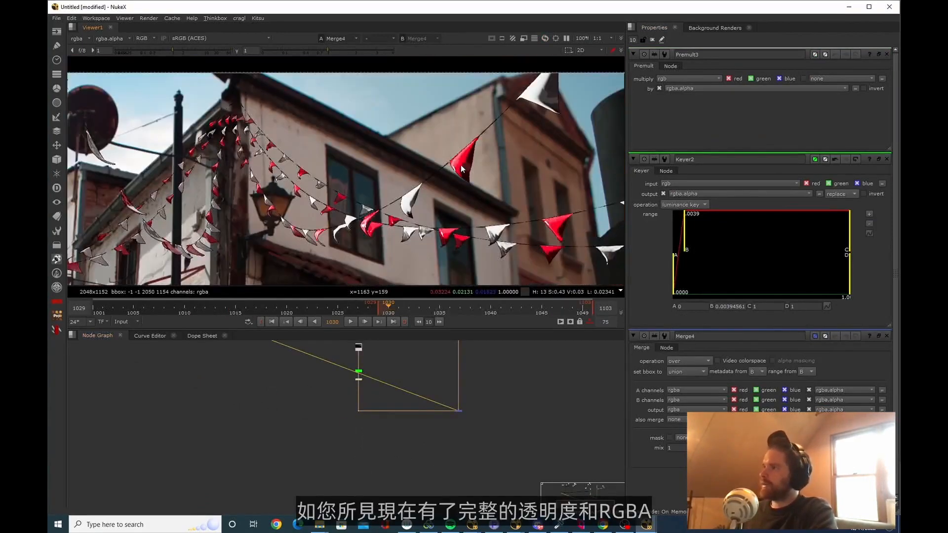
{"action": "middle_click_drag", "start_coordinate": [417, 196], "coordinate": [510, 161]}
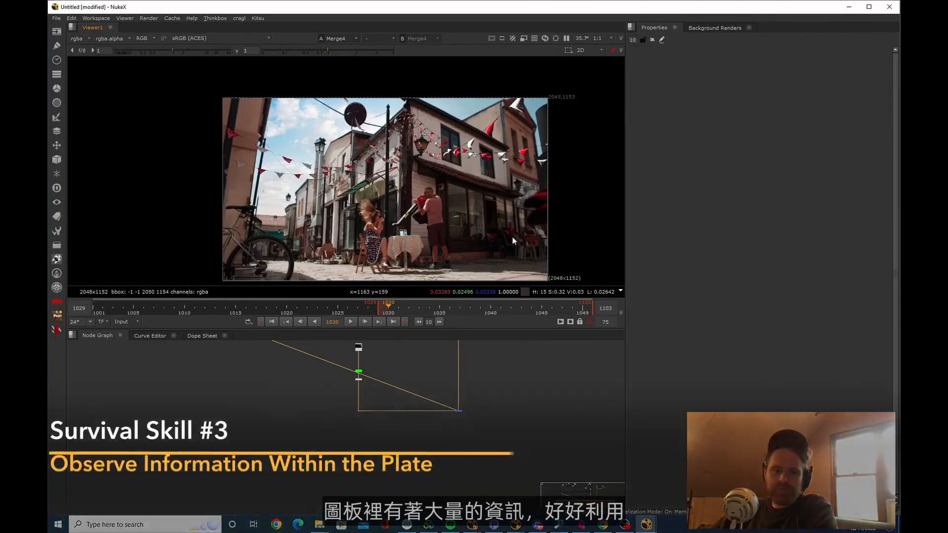
Expand the viewer and examine the brightness and saturation of the red CG flags against the buildings
{"action": "scroll", "coordinate": [494, 176], "scroll_direction": "up", "scroll_amount": 8}
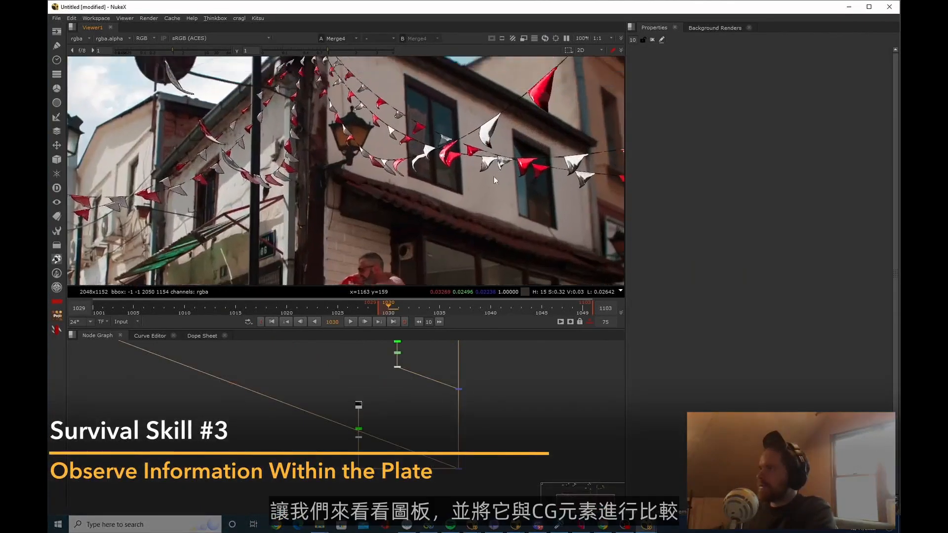
{"action": "middle_click_drag", "start_coordinate": [473, 191], "coordinate": [370, 211]}
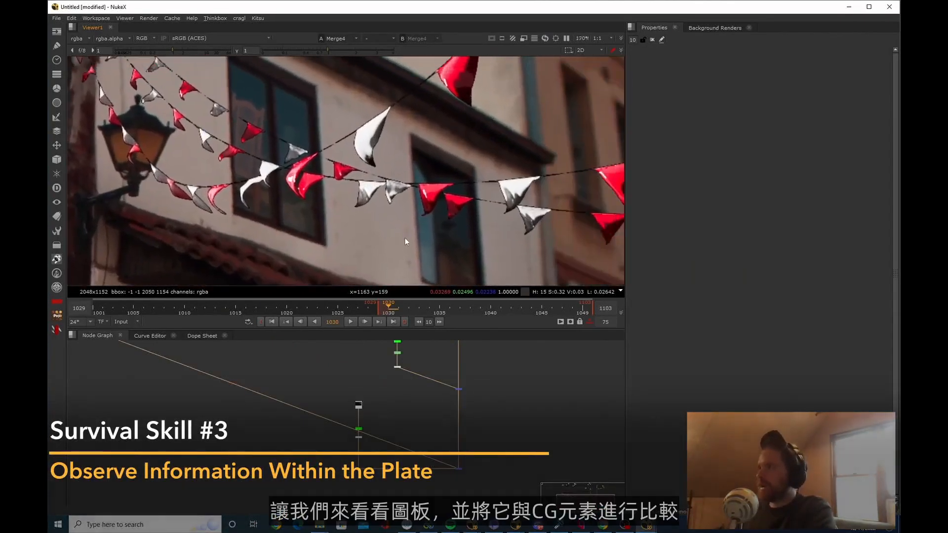
{"action": "middle_click_drag", "start_coordinate": [440, 263], "coordinate": [426, 242]}
{"action": "scroll", "coordinate": [452, 251], "scroll_direction": "down", "scroll_amount": 2}
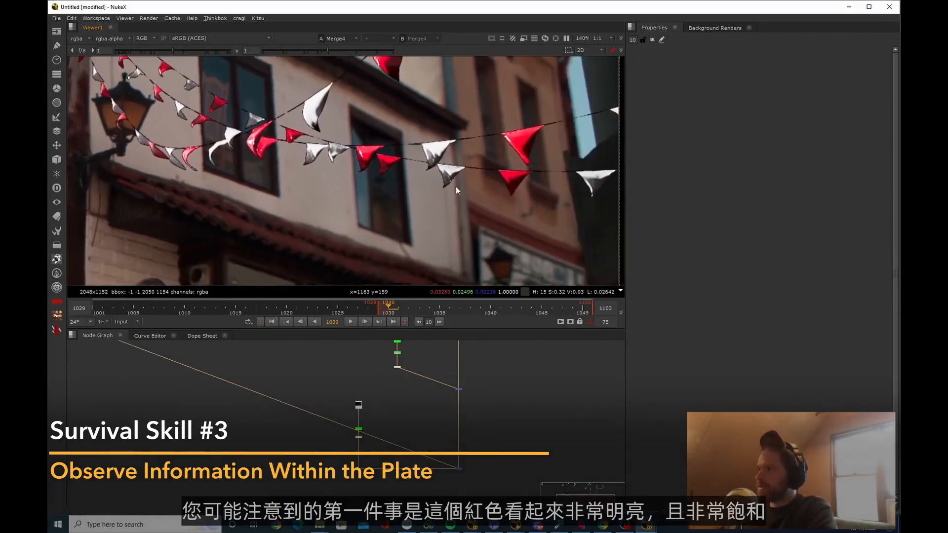
{"action": "middle_click_drag", "start_coordinate": [455, 187], "coordinate": [360, 140]}
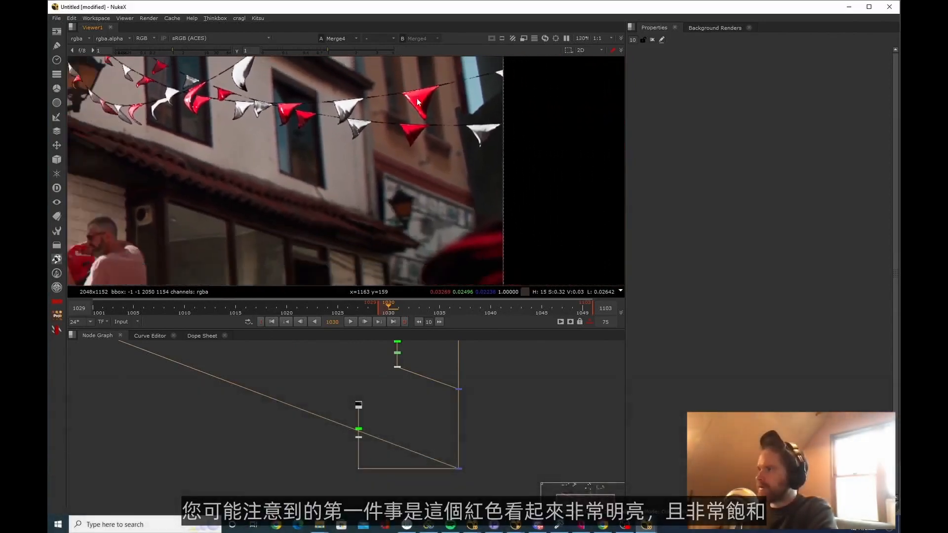
{"action": "key", "text": "space"}
{"action": "scroll", "coordinate": [444, 217], "scroll_direction": "up", "scroll_amount": 2}
{"action": "middle_click_drag", "start_coordinate": [450, 226], "coordinate": [545, 457]}
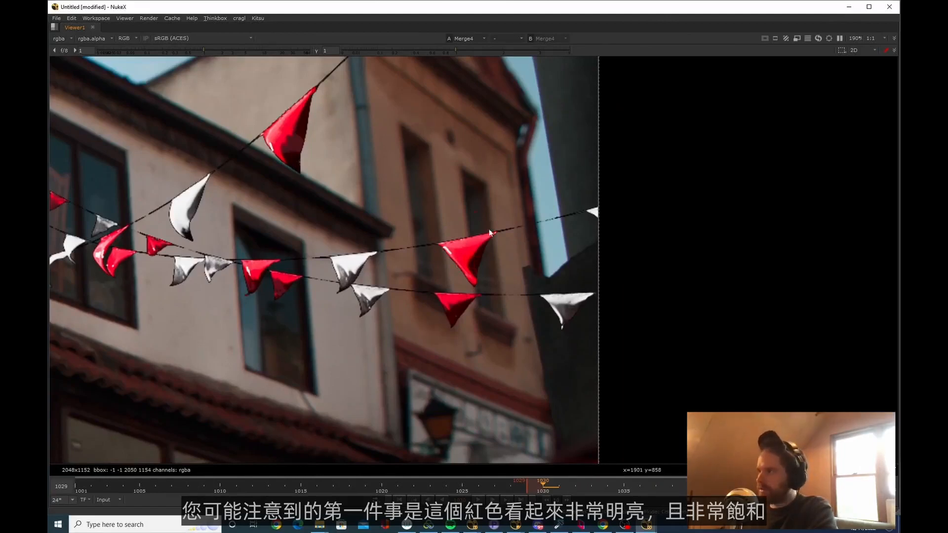
{"action": "scroll", "coordinate": [491, 235], "scroll_direction": "up", "scroll_amount": 3}
{"action": "middle_click_drag", "start_coordinate": [449, 257], "coordinate": [444, 233]}
{"action": "scroll", "coordinate": [443, 233], "scroll_direction": "down", "scroll_amount": 5}
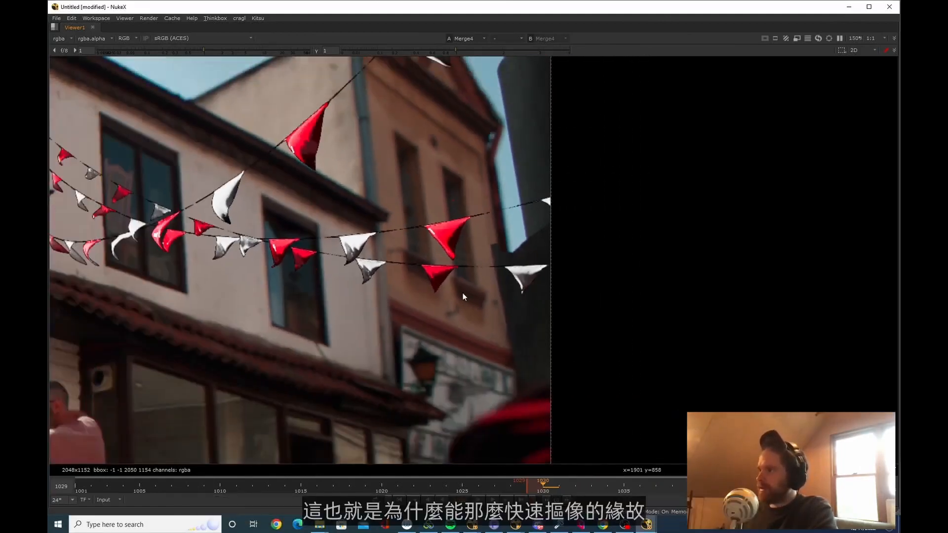
Compare the red of the CG flags with the red umbrella at the plate's edge
{"action": "middle_click_drag", "start_coordinate": [450, 298], "coordinate": [430, 247]}
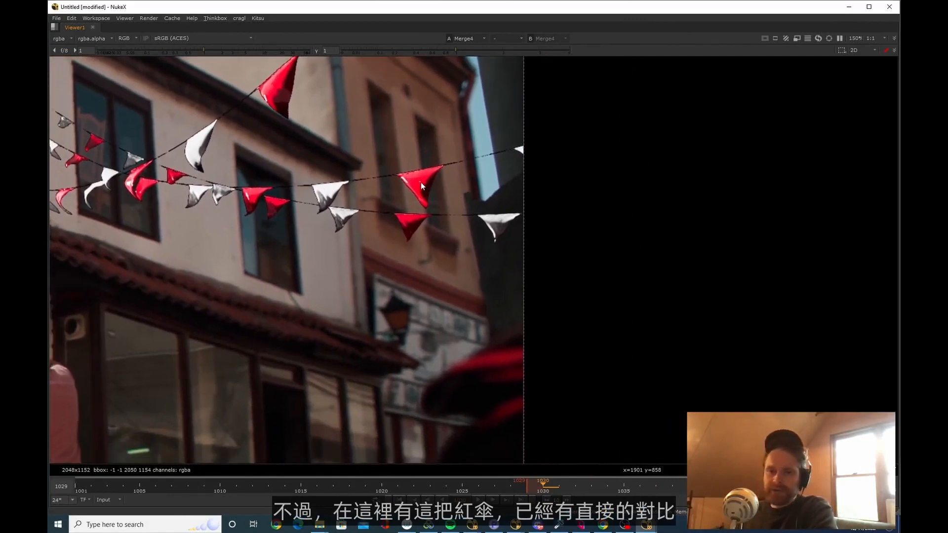
{"action": "middle_click_drag", "start_coordinate": [495, 367], "coordinate": [476, 354]}
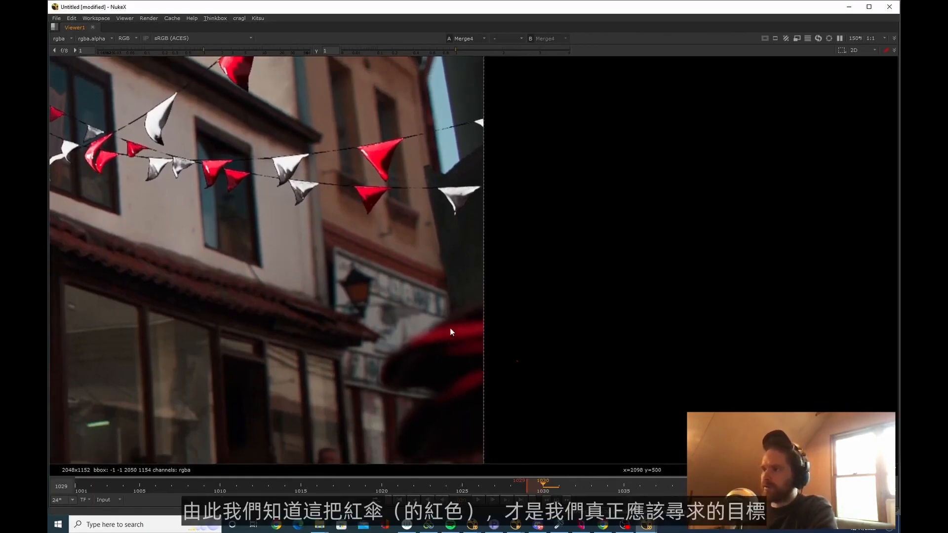
{"action": "right_click", "coordinate": [466, 352], "text": "ctrl"}
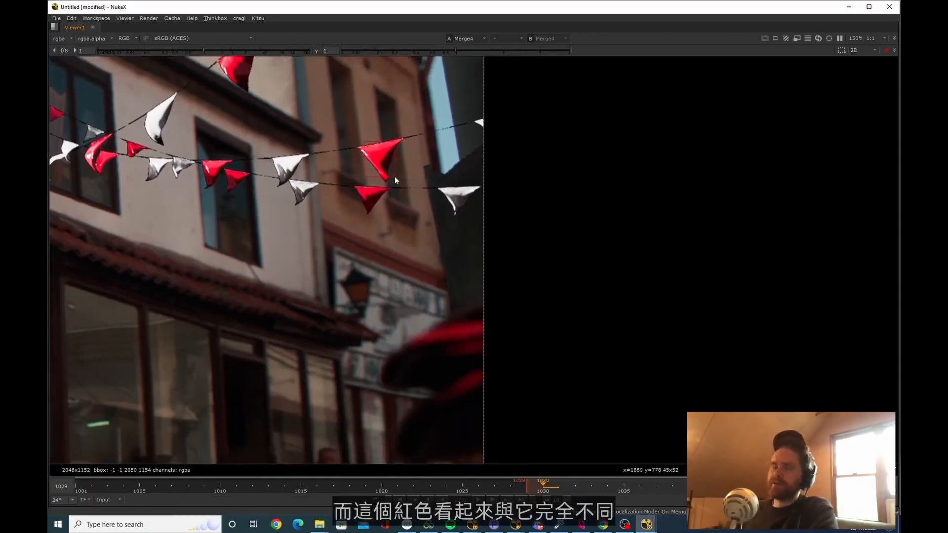
{"action": "scroll", "coordinate": [408, 296], "scroll_direction": "down", "scroll_amount": 2}
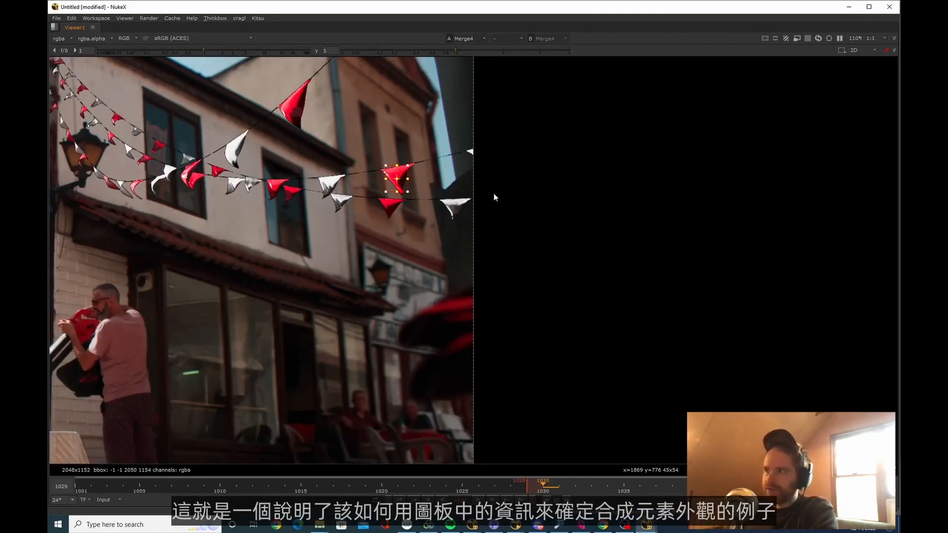
Examine the colour of the white CG flags in front of the house wall, both close up and in the full frame
{"action": "scroll", "coordinate": [459, 202], "scroll_direction": "up", "scroll_amount": 5}
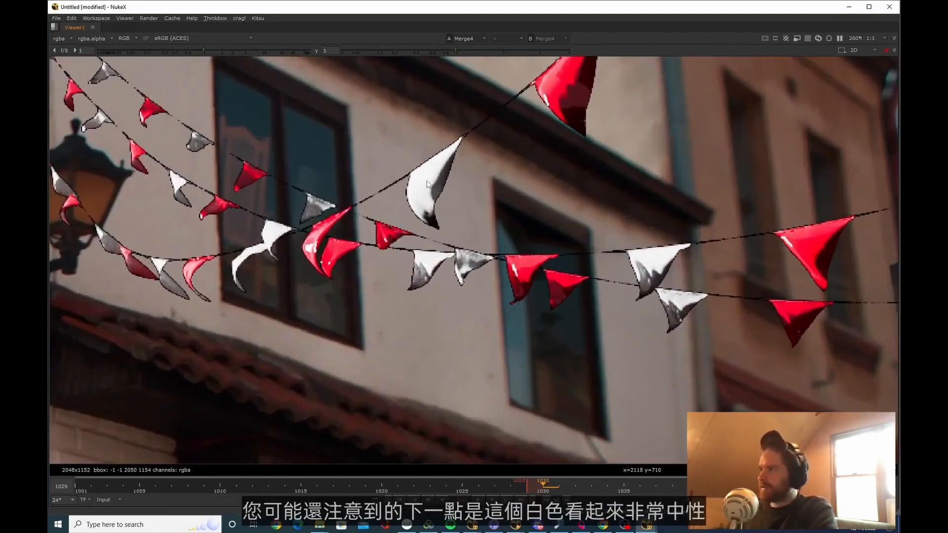
{"action": "left_click_drag", "start_coordinate": [424, 195], "coordinate": [396, 217], "text": "ctrl+shift"}
{"action": "scroll", "coordinate": [418, 188], "scroll_direction": "up", "scroll_amount": 1}
{"action": "scroll", "coordinate": [390, 210], "scroll_direction": "down", "scroll_amount": 1}
{"action": "scroll", "coordinate": [389, 217], "scroll_direction": "down", "scroll_amount": 9}
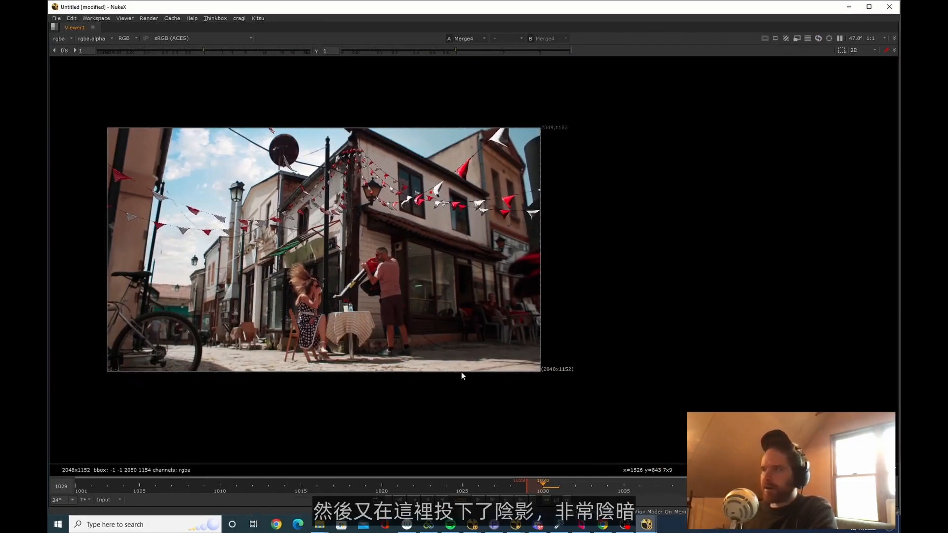
Mark out the shadowed corner building and compare the flags' brightness there with the flags over the sunlit street
{"action": "middle_click_drag", "start_coordinate": [461, 372], "coordinate": [464, 382]}
{"action": "left_click_drag", "start_coordinate": [356, 141], "coordinate": [561, 343], "text": "ctrl+shift"}
{"action": "left_click", "coordinate": [589, 361], "text": "ctrl"}
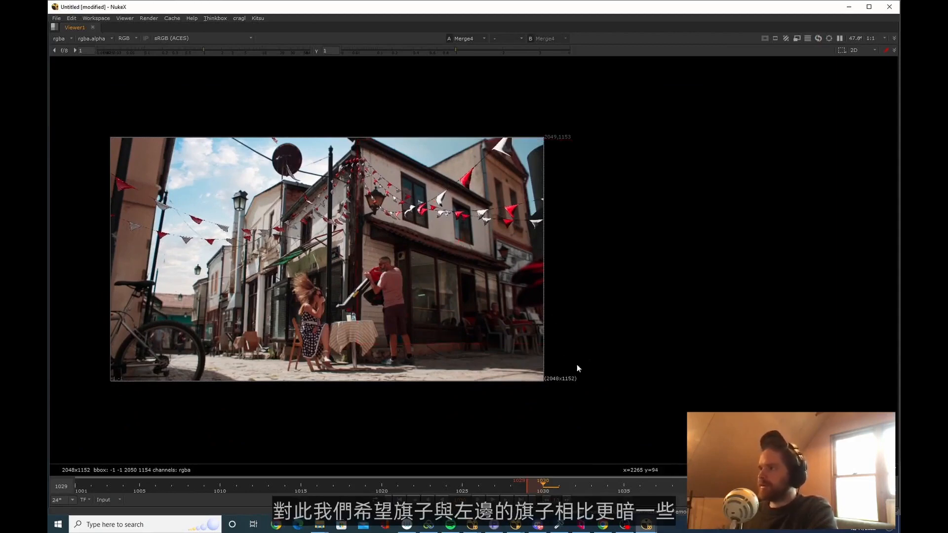
{"action": "left_click_drag", "start_coordinate": [591, 371], "coordinate": [349, 135], "text": "ctrl+shift"}
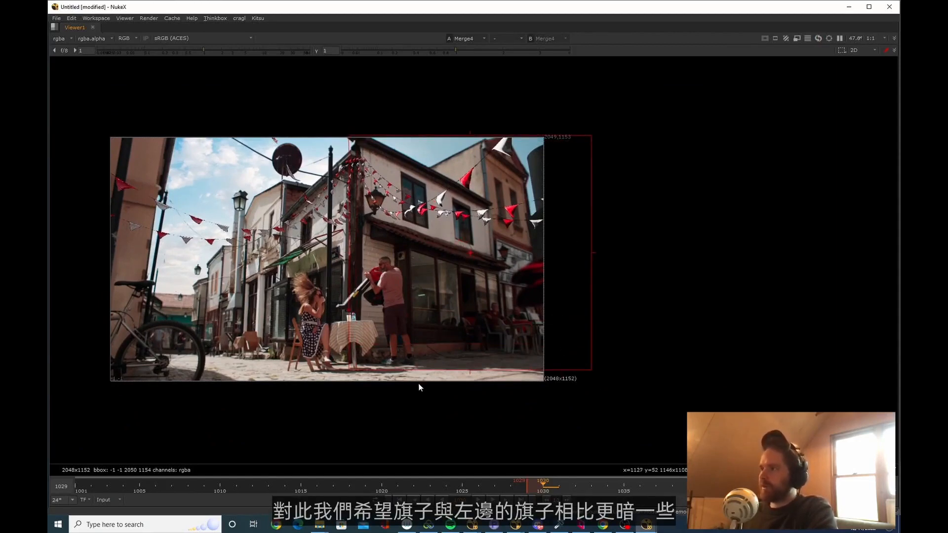
{"action": "scroll", "coordinate": [508, 216], "scroll_direction": "up", "scroll_amount": 7}
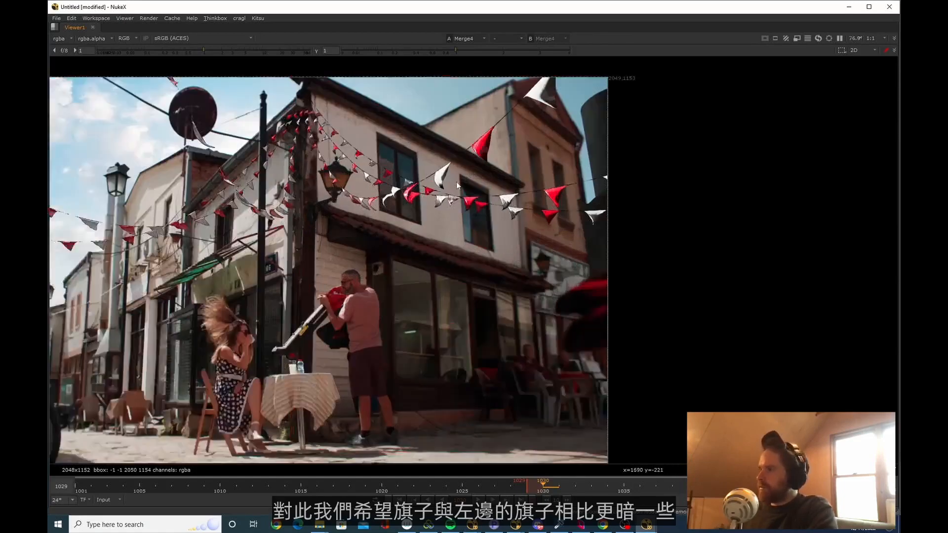
Mark out the upper window and compare its focus softness with the sharpness of the CG flags
{"action": "scroll", "coordinate": [442, 238], "scroll_direction": "up", "scroll_amount": 3}
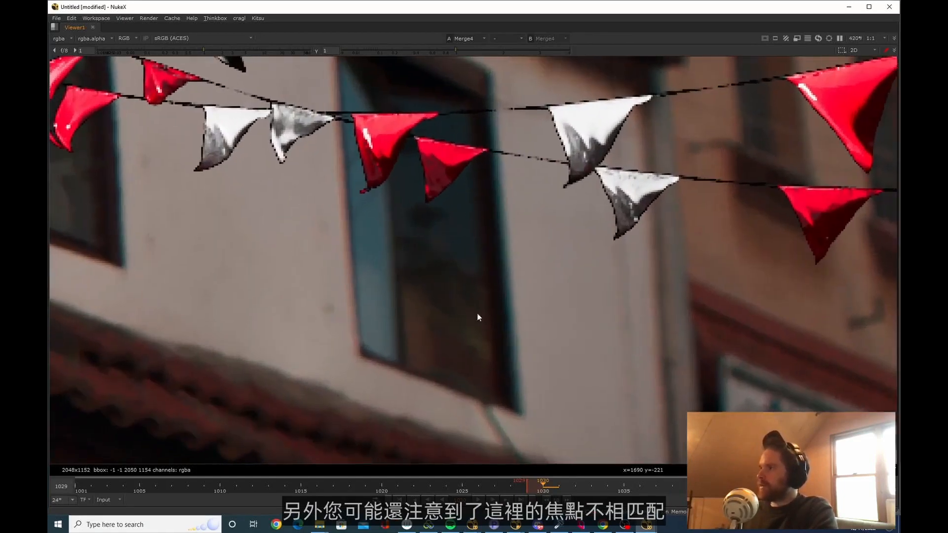
{"action": "left_click_drag", "start_coordinate": [531, 417], "coordinate": [321, 259], "text": "ctrl+shift"}
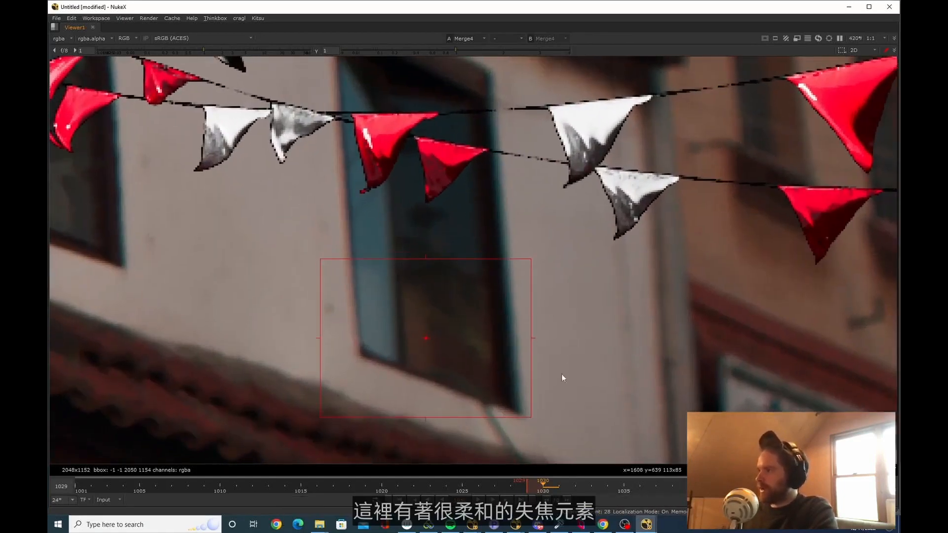
{"action": "left_click_drag", "start_coordinate": [533, 416], "coordinate": [334, 237], "text": "ctrl+shift"}
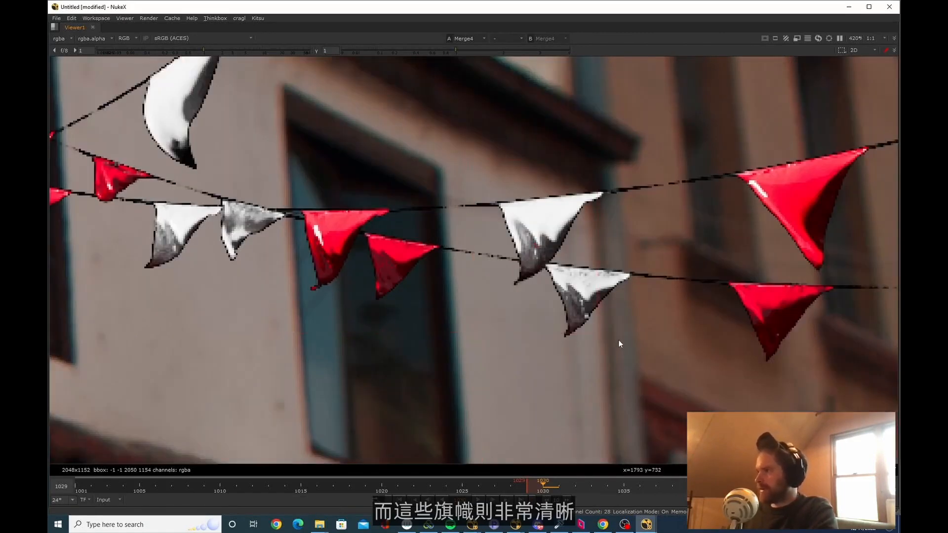
{"action": "scroll", "coordinate": [557, 263], "scroll_direction": "down", "scroll_amount": 6}
{"action": "scroll", "coordinate": [463, 252], "scroll_direction": "up", "scroll_amount": 4}
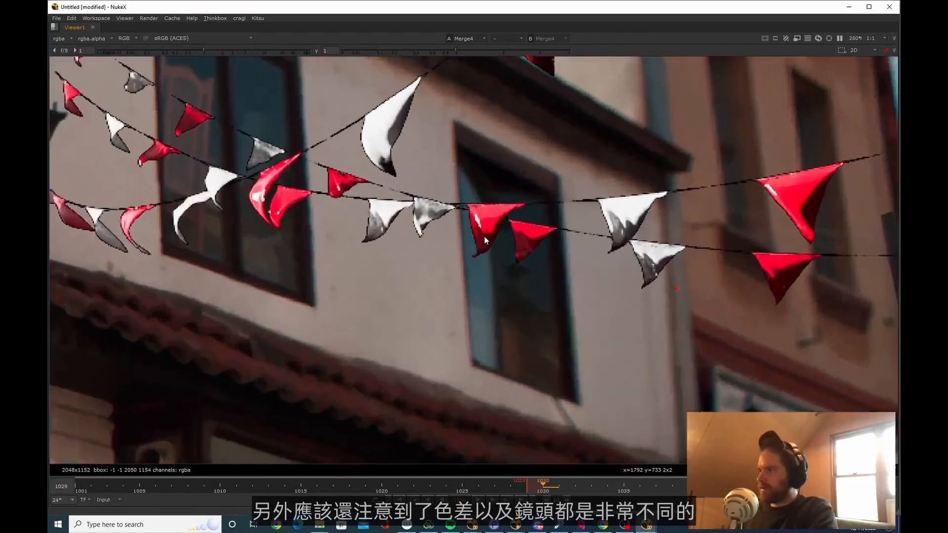
Inspect the window's edges for chromatic aberration and compare them with the edges of the nearby flags
{"action": "scroll", "coordinate": [511, 276], "scroll_direction": "up", "scroll_amount": 5}
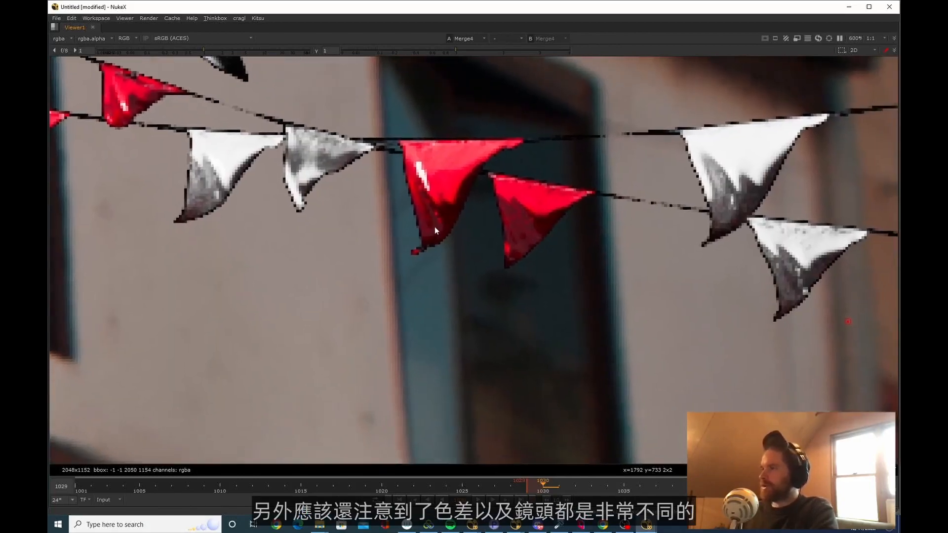
{"action": "middle_click_drag", "start_coordinate": [480, 280], "coordinate": [458, 197]}
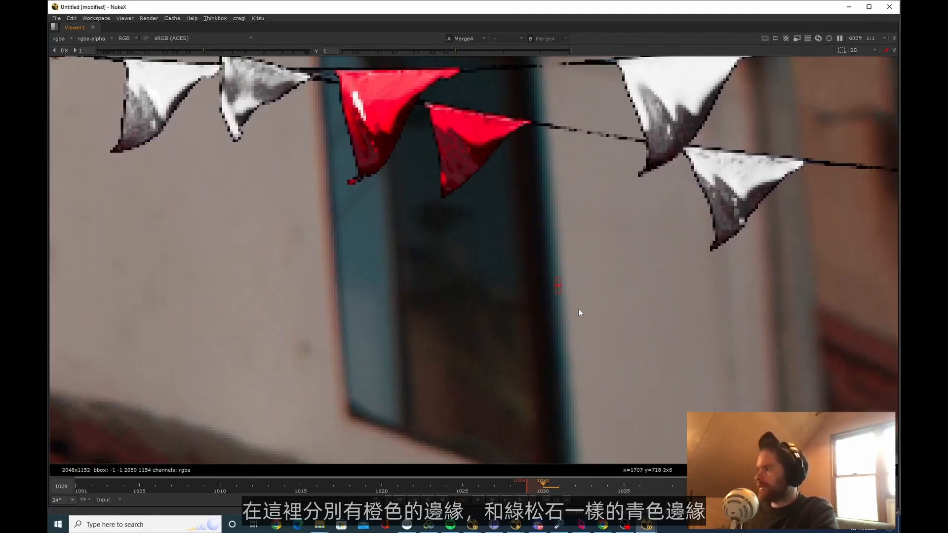
{"action": "middle_click_drag", "start_coordinate": [460, 216], "coordinate": [469, 306]}
{"action": "scroll", "coordinate": [348, 232], "scroll_direction": "down", "scroll_amount": 8}
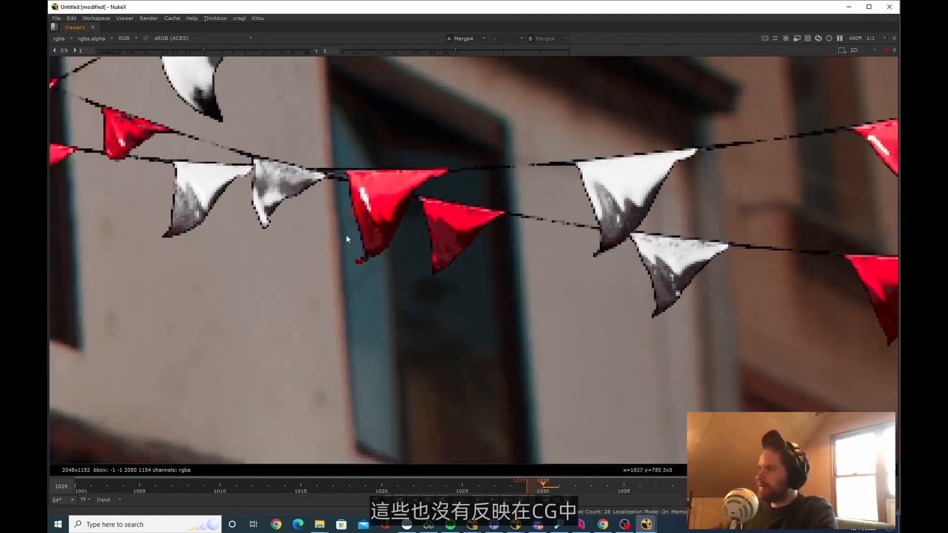
Inspect the edges of the CG flags above the green awning for dark outlines
{"action": "scroll", "coordinate": [369, 228], "scroll_direction": "up", "scroll_amount": 10}
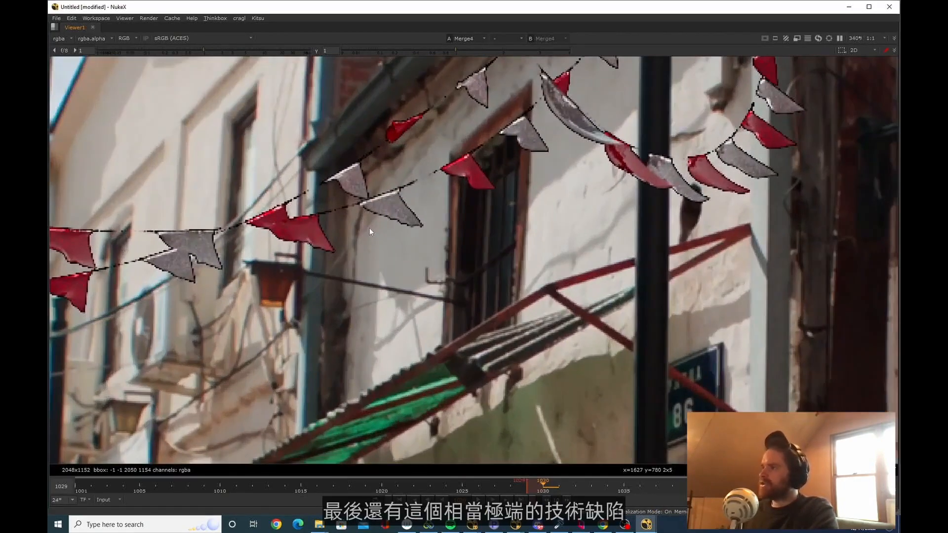
{"action": "scroll", "coordinate": [416, 168], "scroll_direction": "down", "scroll_amount": 4}
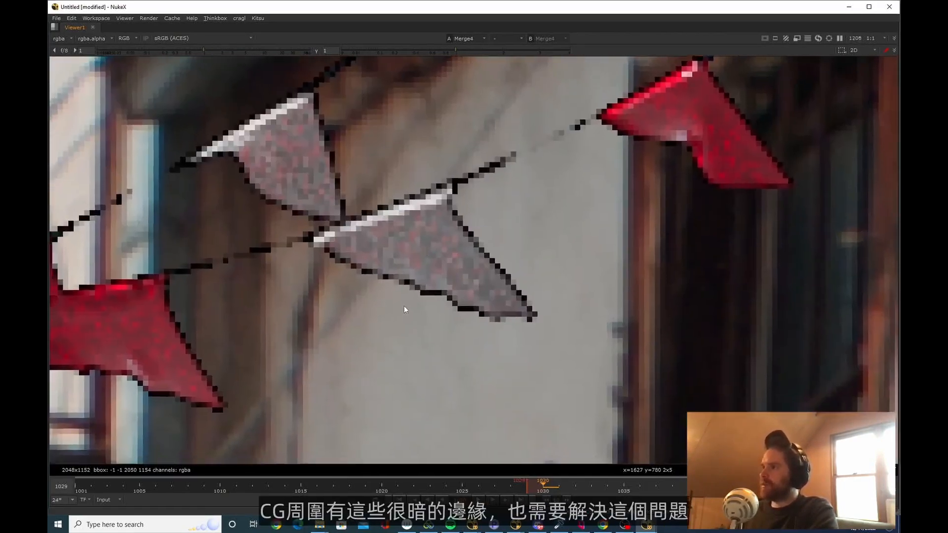
Examine the noise inside the grey and red CG flags near the window, along with their outlines against the plate
{"action": "scroll", "coordinate": [397, 287], "scroll_direction": "up", "scroll_amount": 6}
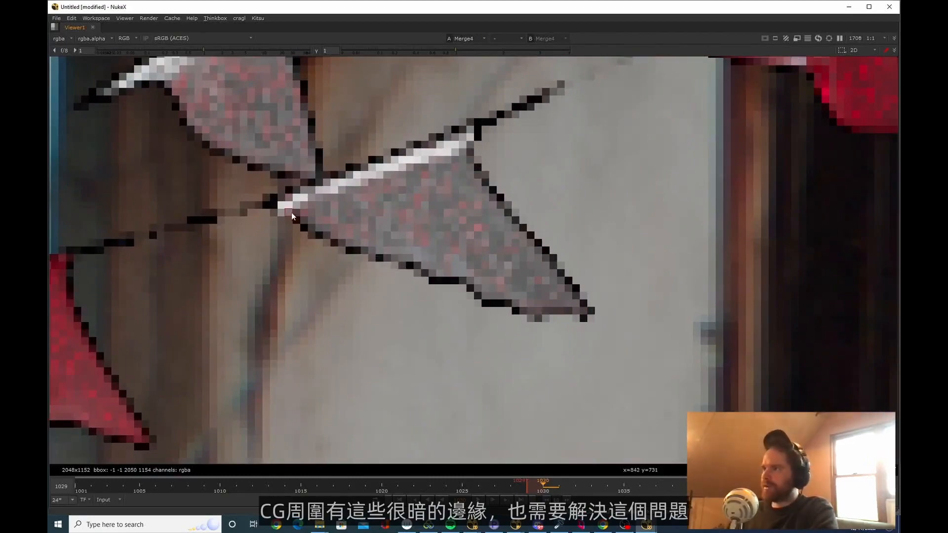
{"action": "scroll", "coordinate": [292, 216], "scroll_direction": "down", "scroll_amount": 7}
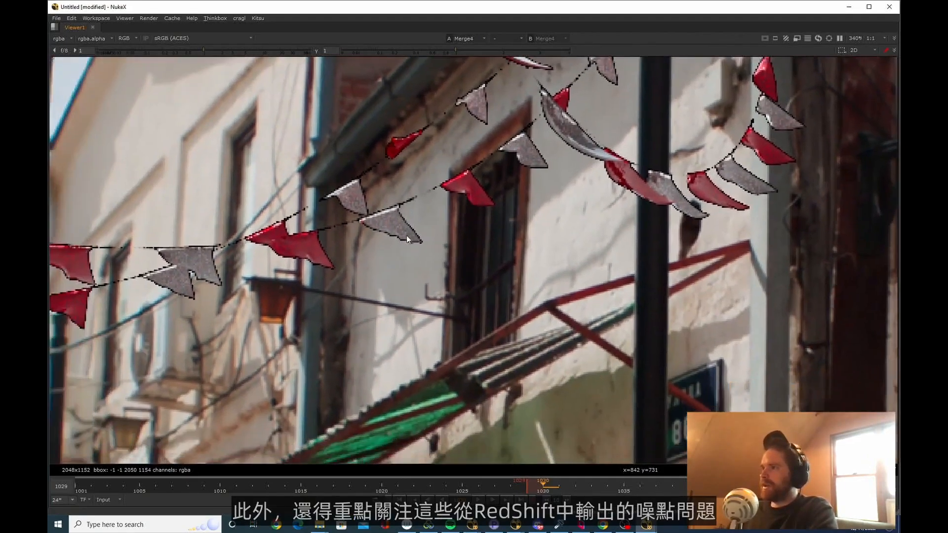
{"action": "scroll", "coordinate": [408, 240], "scroll_direction": "up", "scroll_amount": 6}
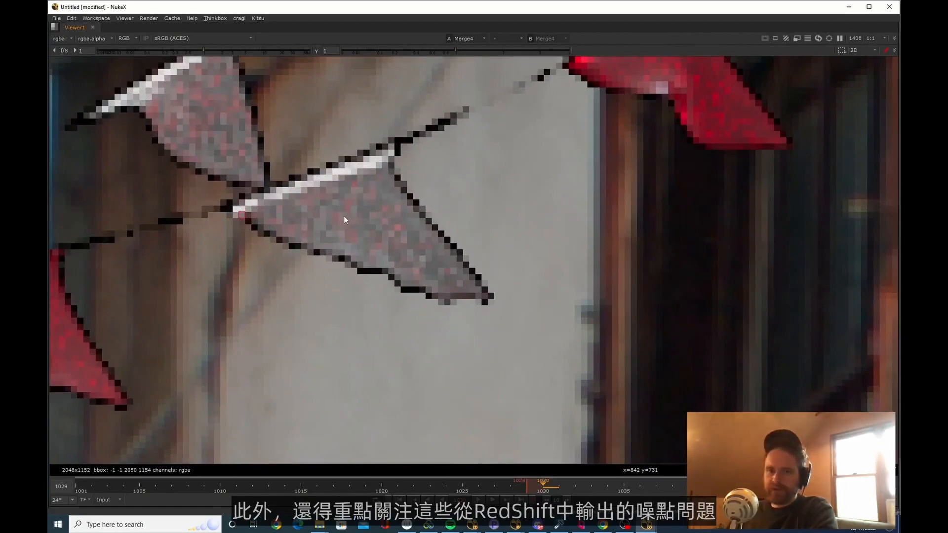
{"action": "left_click_drag", "start_coordinate": [345, 220], "coordinate": [351, 227], "text": "ctrl"}
{"action": "scroll", "coordinate": [371, 180], "scroll_direction": "down", "scroll_amount": 15}
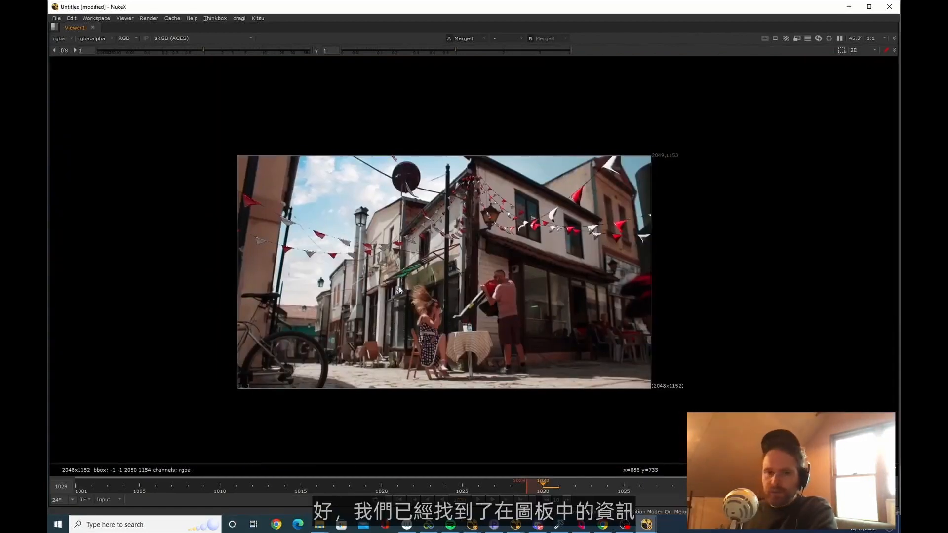
{"action": "scroll", "coordinate": [390, 287], "scroll_direction": "up", "scroll_amount": 3}
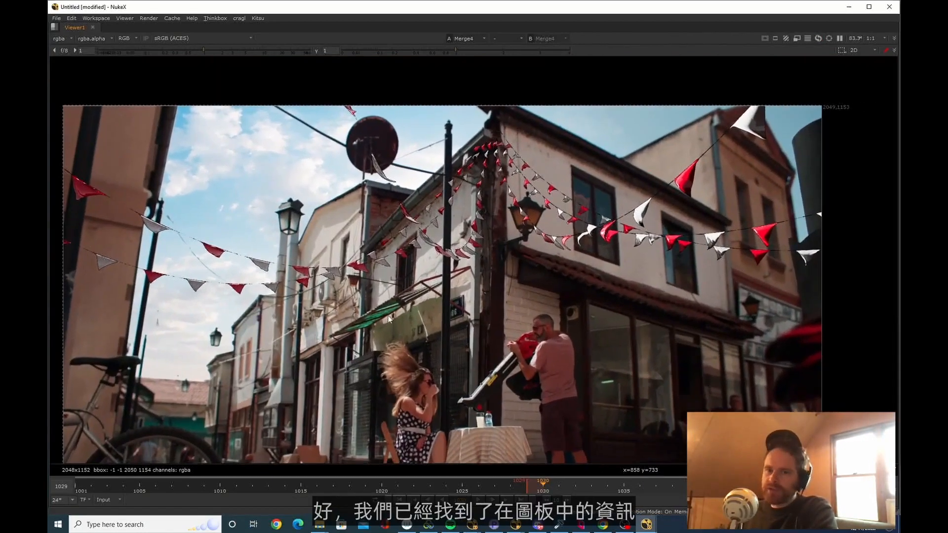
{"action": "scroll", "coordinate": [382, 284], "scroll_direction": "up", "scroll_amount": 1}
{"action": "left_click_drag", "start_coordinate": [394, 279], "coordinate": [398, 295], "text": "ctrl+shift"}
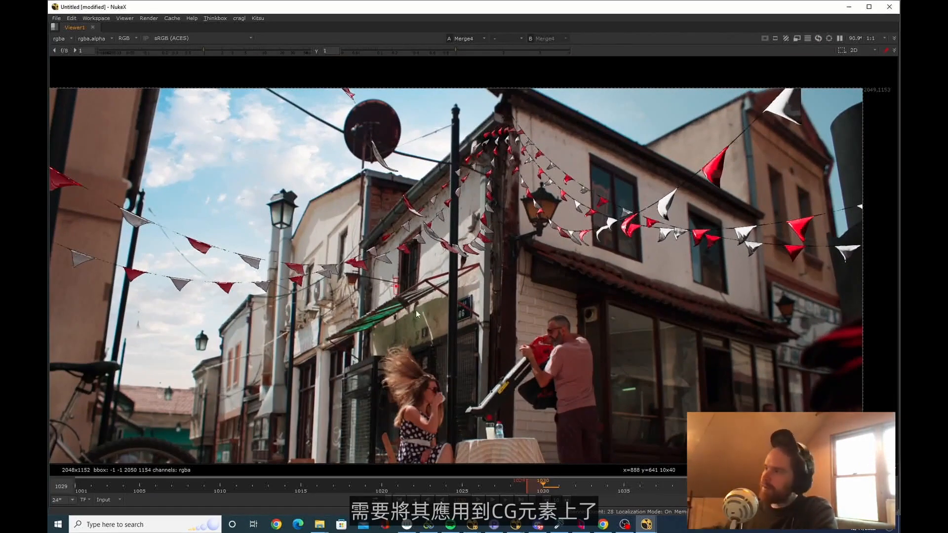
Add a Grade to the CG flags' branch, masked by a Roto with a rectangle covering the shadowed corner building
{"action": "key", "text": "space"}
{"action": "middle_click_drag", "start_coordinate": [514, 162], "coordinate": [460, 220]}
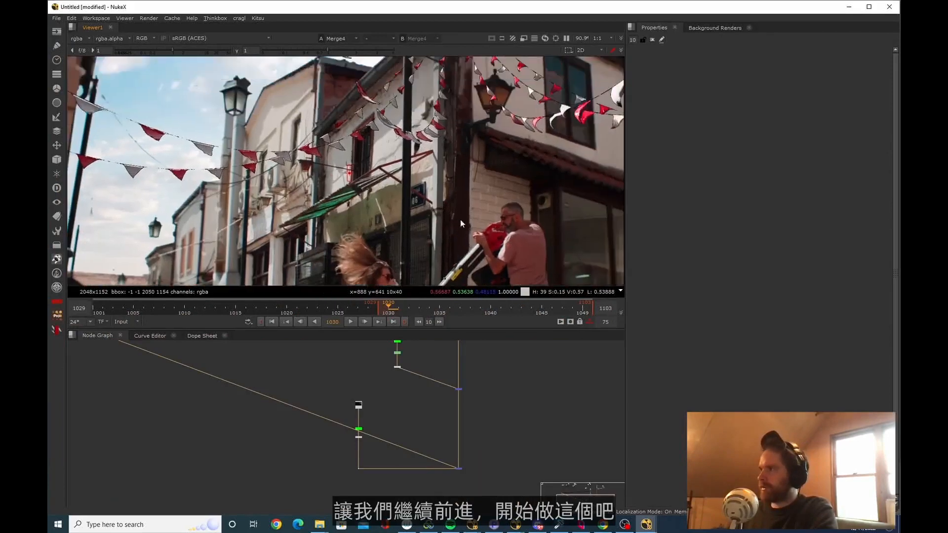
{"action": "scroll", "coordinate": [405, 200], "scroll_direction": "down", "scroll_amount": 6}
{"action": "scroll", "coordinate": [383, 448], "scroll_direction": "up", "scroll_amount": 4}
{"action": "middle_click_drag", "start_coordinate": [365, 449], "coordinate": [400, 445]}
{"action": "scroll", "coordinate": [378, 428], "scroll_direction": "up", "scroll_amount": 3}
{"action": "middle_click_drag", "start_coordinate": [458, 188], "coordinate": [434, 177]}
{"action": "left_click_drag", "start_coordinate": [391, 120], "coordinate": [497, 212]}
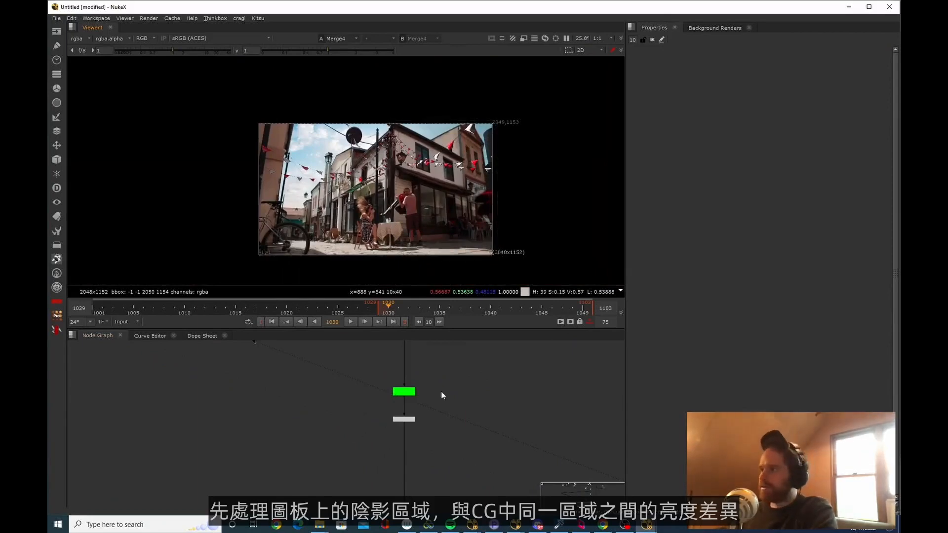
{"action": "key", "text": "g"}
{"action": "key", "text": "o"}
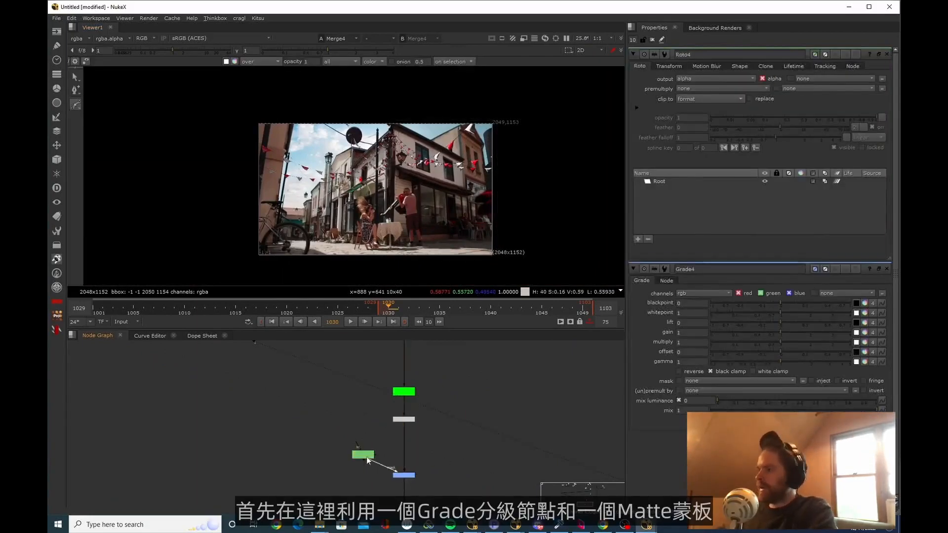
{"action": "mouse_move", "coordinate": [393, 99]}
{"action": "left_mouse_down"}
{"action": "mouse_move", "coordinate": [493, 253]}
{"action": "mouse_move", "coordinate": [524, 253]}
{"action": "left_mouse_up"}
{"action": "middle_click_drag", "start_coordinate": [457, 492], "coordinate": [443, 441]}
Darken the flags over the shadowed building by setting the Grade's multiply to 0.29
{"action": "double_click", "coordinate": [392, 426]}
{"action": "left_click_drag", "start_coordinate": [780, 128], "coordinate": [748, 134]}
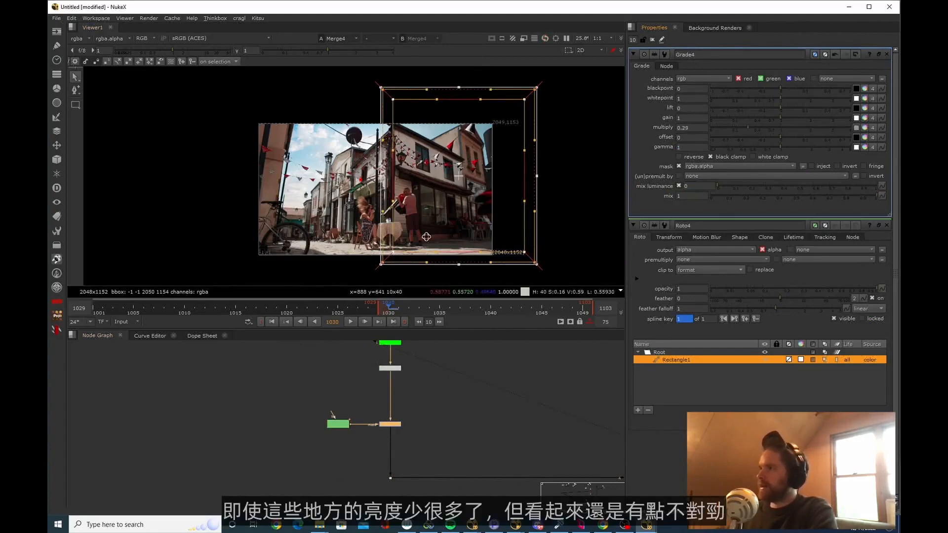
{"action": "scroll", "coordinate": [456, 146], "scroll_direction": "up", "scroll_amount": 5}
{"action": "scroll", "coordinate": [448, 155], "scroll_direction": "up", "scroll_amount": 3}
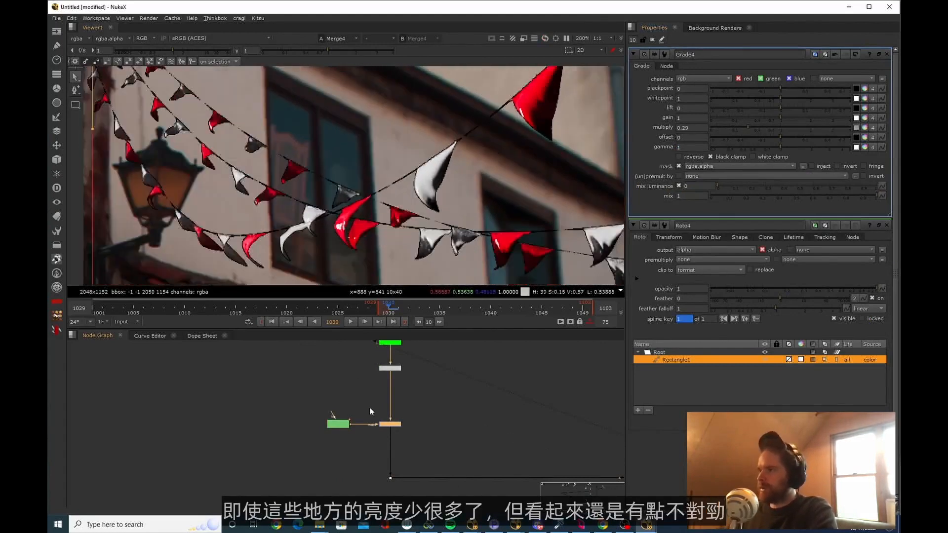
{"action": "scroll", "coordinate": [436, 178], "scroll_direction": "down", "scroll_amount": 2}
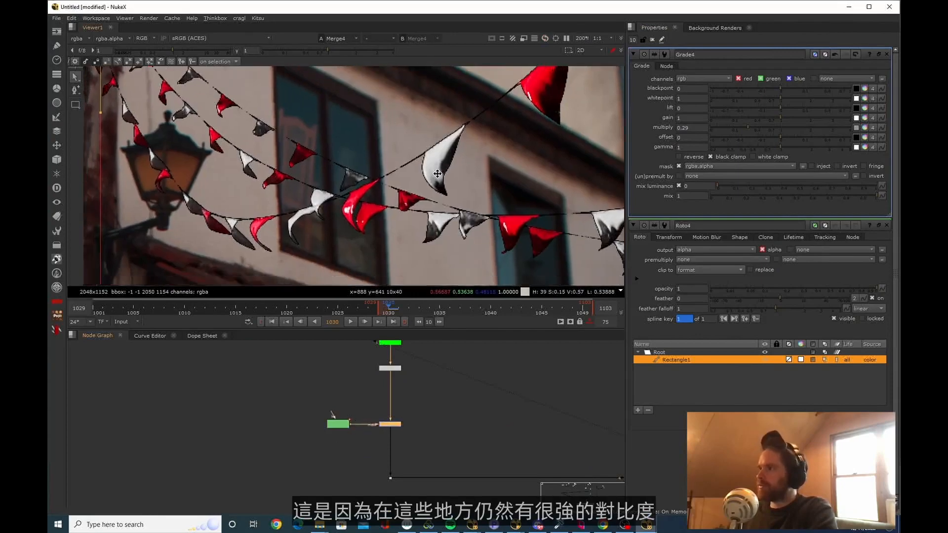
{"action": "scroll", "coordinate": [454, 150], "scroll_direction": "up", "scroll_amount": 2}
Compare the light contrast on the sunlit woman's arm, the shaded people seated at the café and the CG flags on the corner building
{"action": "key", "text": "space"}
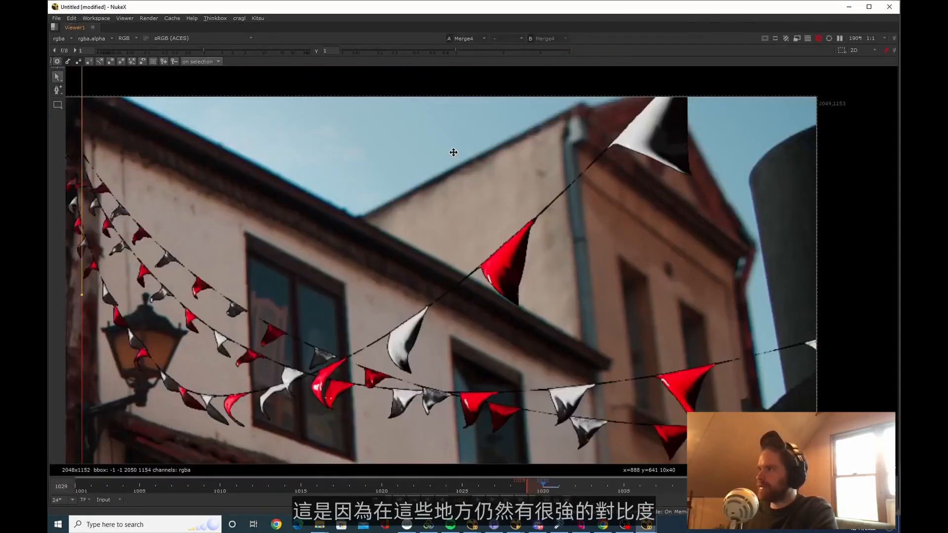
{"action": "scroll", "coordinate": [453, 150], "scroll_direction": "down", "scroll_amount": 3}
{"action": "middle_click_drag", "start_coordinate": [402, 315], "coordinate": [436, 286]}
{"action": "scroll", "coordinate": [437, 285], "scroll_direction": "up", "scroll_amount": 5}
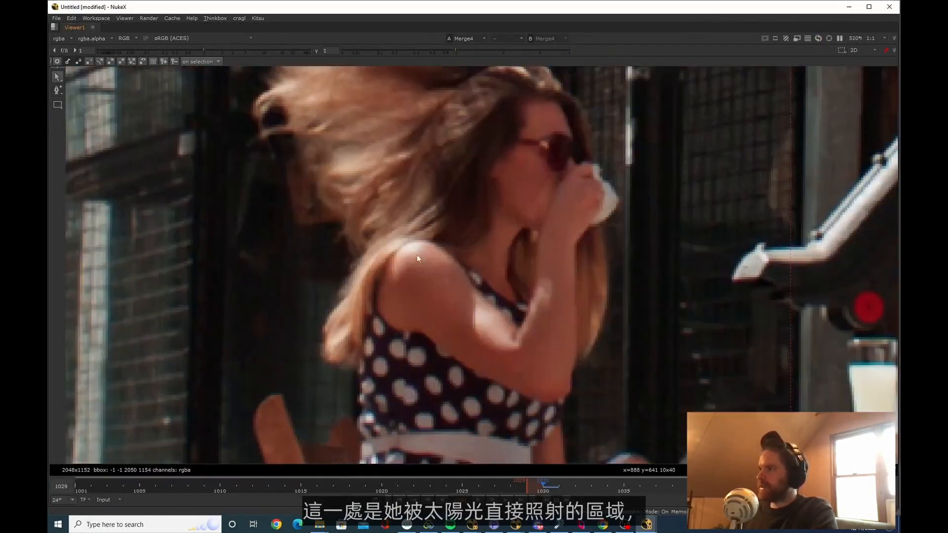
{"action": "scroll", "coordinate": [413, 245], "scroll_direction": "down", "scroll_amount": 7}
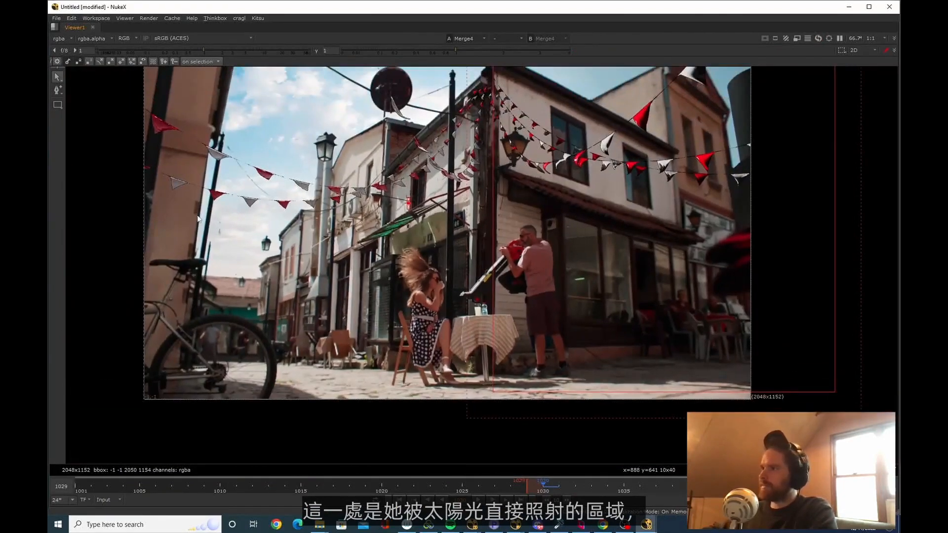
{"action": "scroll", "coordinate": [439, 266], "scroll_direction": "up", "scroll_amount": 8}
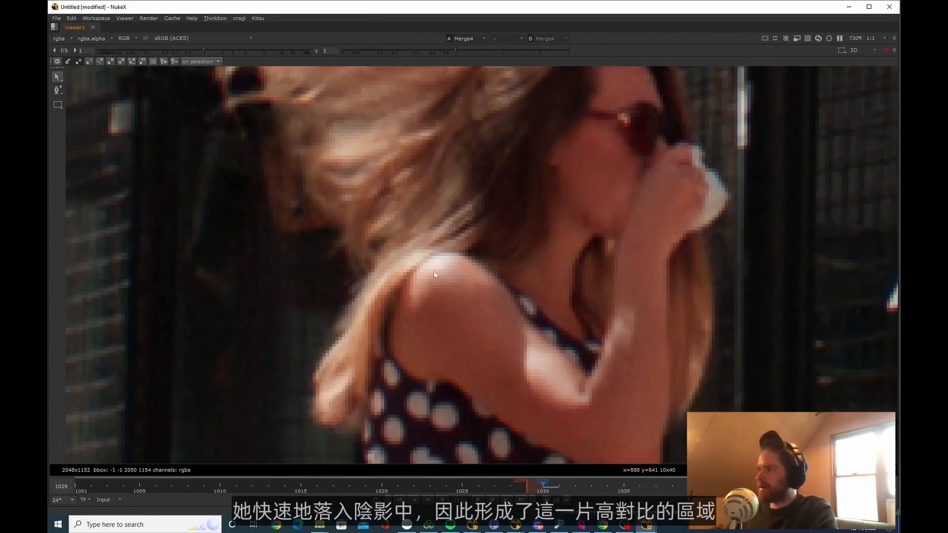
{"action": "scroll", "coordinate": [400, 365], "scroll_direction": "down", "scroll_amount": 10}
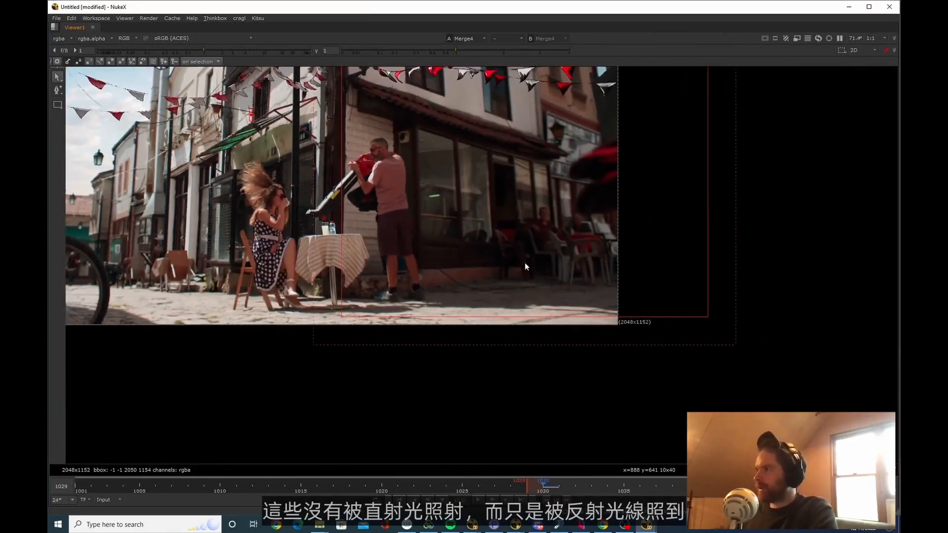
{"action": "scroll", "coordinate": [460, 224], "scroll_direction": "up", "scroll_amount": 3}
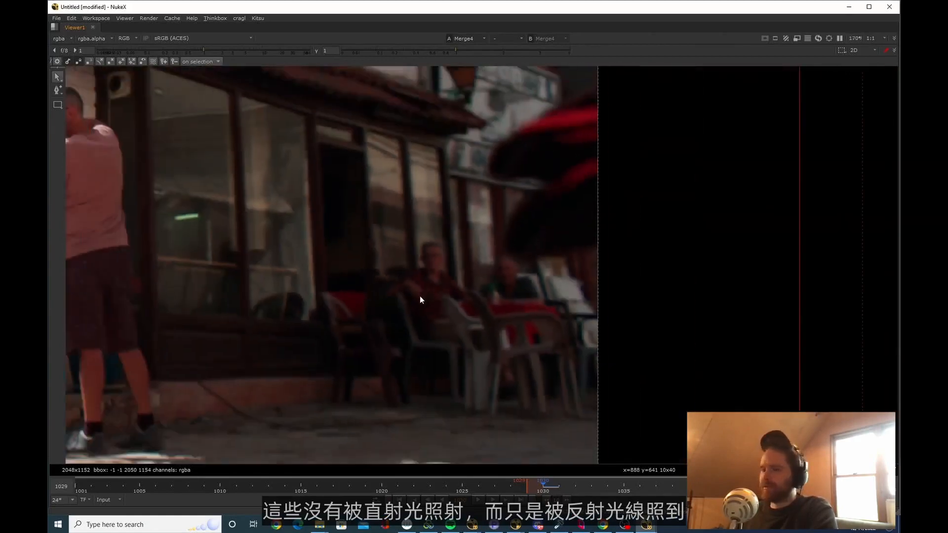
{"action": "scroll", "coordinate": [434, 296], "scroll_direction": "up", "scroll_amount": 6}
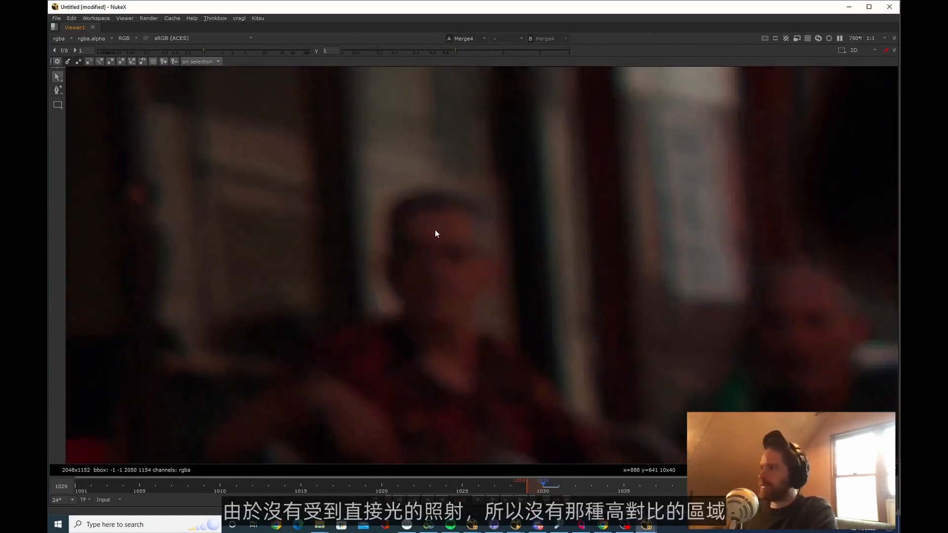
{"action": "scroll", "coordinate": [436, 232], "scroll_direction": "down", "scroll_amount": 10}
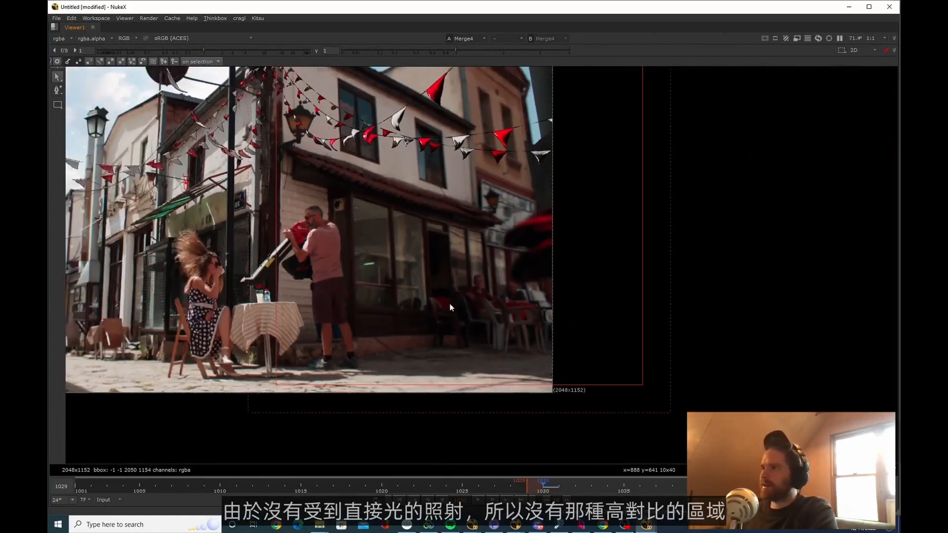
{"action": "middle_click_drag", "start_coordinate": [450, 308], "coordinate": [464, 336]}
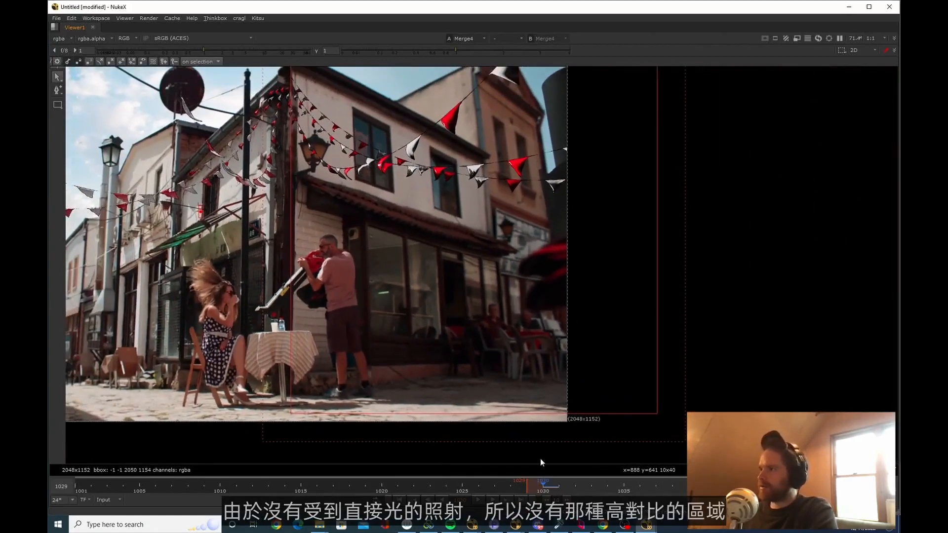
{"action": "scroll", "coordinate": [417, 213], "scroll_direction": "up", "scroll_amount": 3}
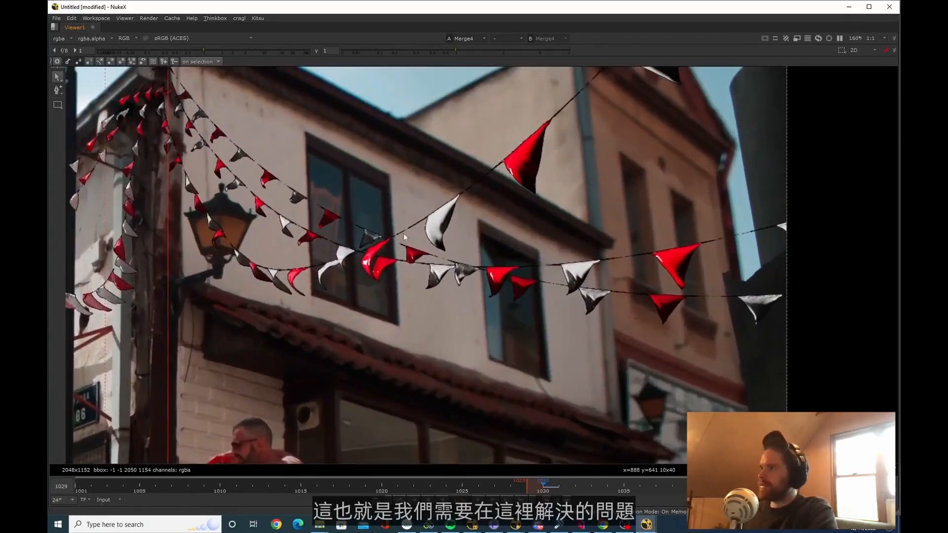
Soften the shadowed flags' contrast with Grade gamma 1.66, blackpoint -0.04 and gain 0.3, and place the Premult below the Grade
{"action": "key", "text": "space"}
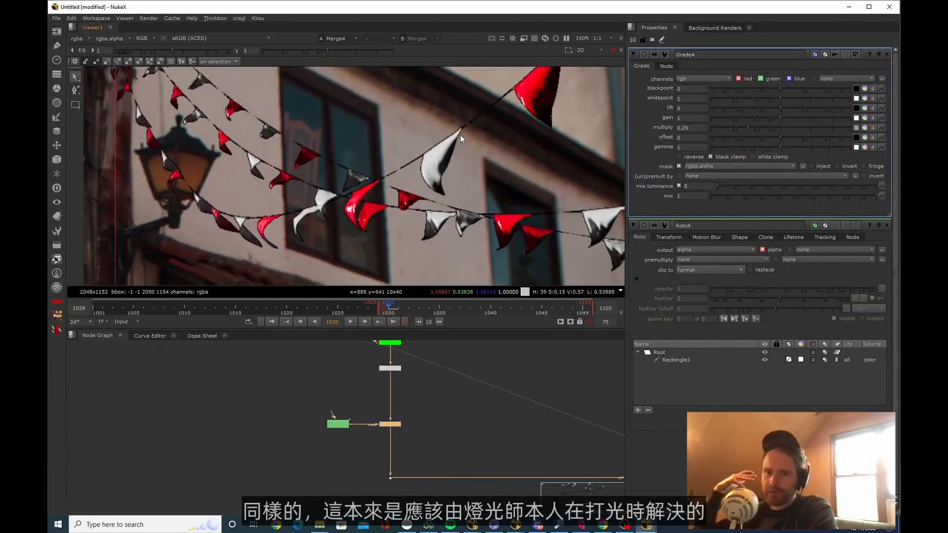
{"action": "scroll", "coordinate": [395, 411], "scroll_direction": "down", "scroll_amount": 3}
{"action": "scroll", "coordinate": [448, 164], "scroll_direction": "up", "scroll_amount": 5}
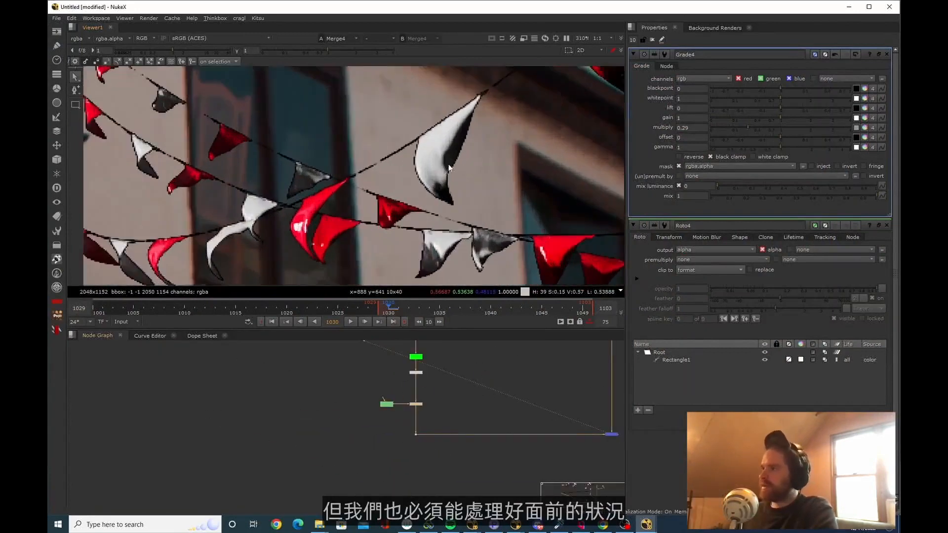
{"action": "mouse_move", "coordinate": [801, 148]}
{"action": "left_mouse_down"}
{"action": "mouse_move", "coordinate": [792, 143]}
{"action": "mouse_move", "coordinate": [818, 147]}
{"action": "mouse_move", "coordinate": [802, 144]}
{"action": "left_mouse_up"}
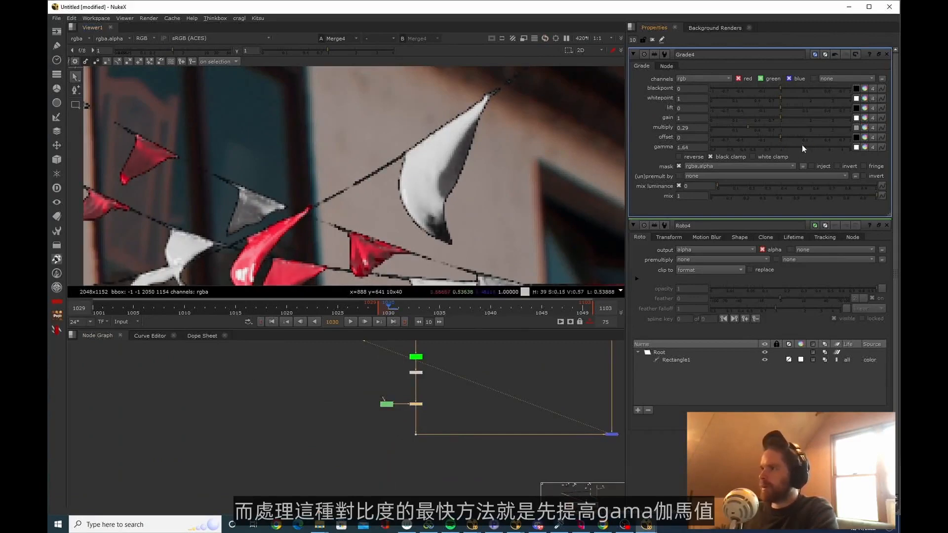
{"action": "left_click_drag", "start_coordinate": [778, 88], "coordinate": [774, 85]}
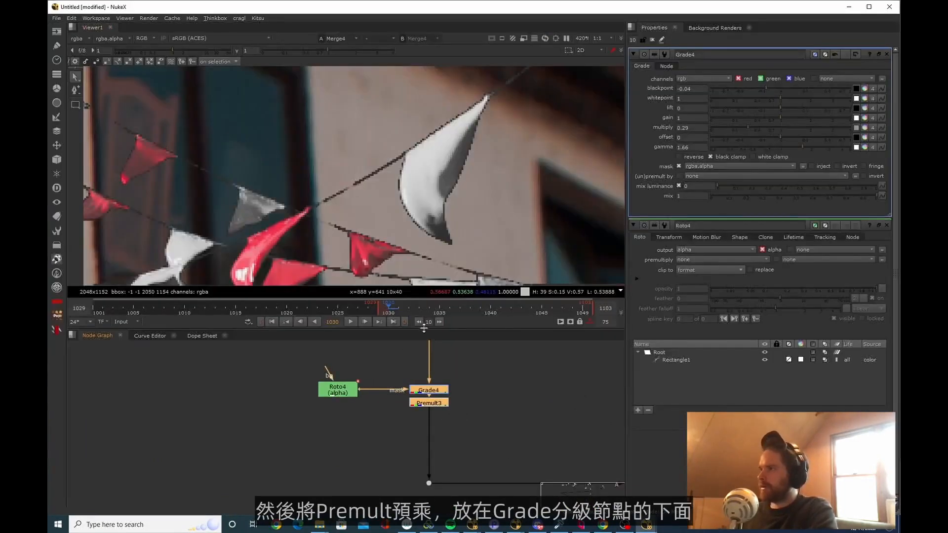
{"action": "left_click_drag", "start_coordinate": [769, 114], "coordinate": [750, 117]}
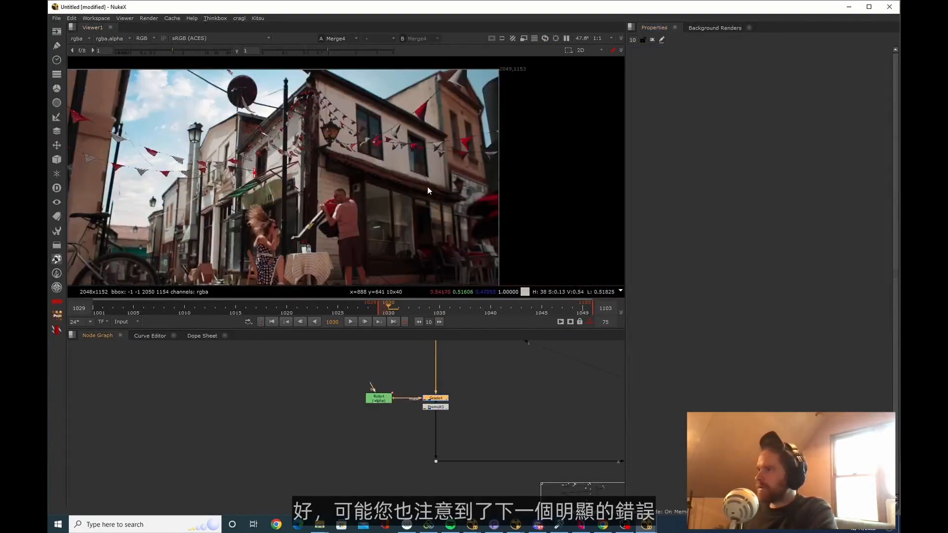
Add a ColorCorrect above the Grade, masked by the same Roto, and reduce its master saturation to 0.82
{"action": "key", "text": "space"}
{"action": "middle_click_drag", "start_coordinate": [437, 391], "coordinate": [524, 327]}
{"action": "scroll", "coordinate": [472, 226], "scroll_direction": "up", "scroll_amount": 5}
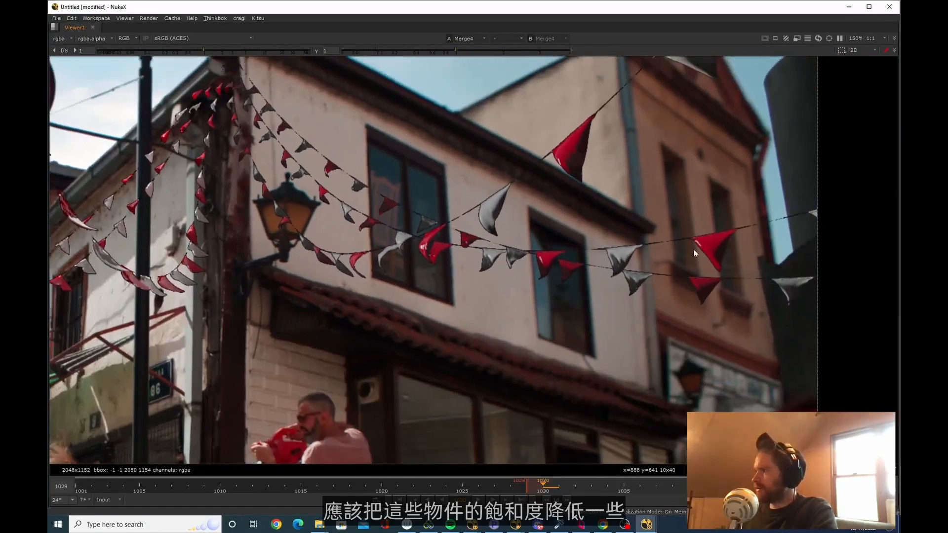
{"action": "key", "text": "space"}
{"action": "key", "text": "Tab"}
{"action": "type", "text": "des"}
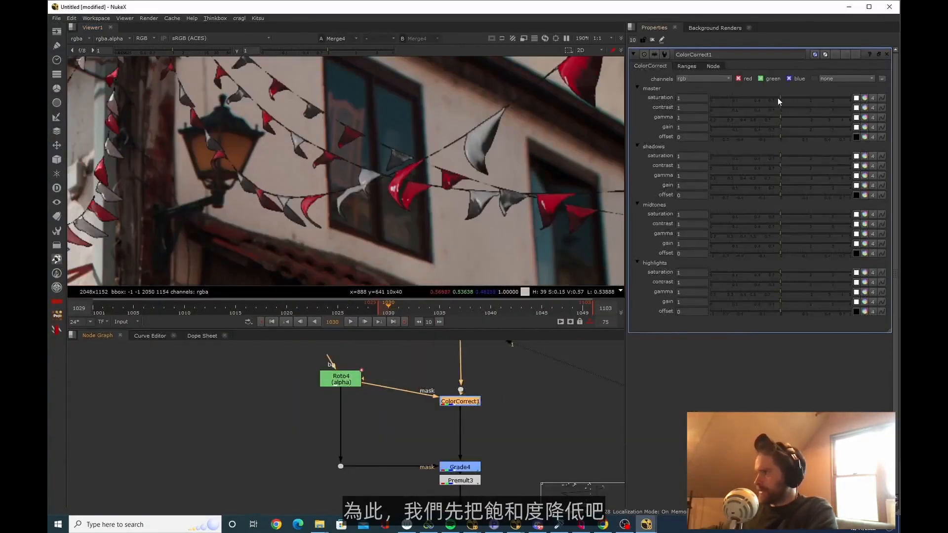
{"action": "left_click_drag", "start_coordinate": [773, 96], "coordinate": [773, 97]}
{"action": "scroll", "coordinate": [540, 173], "scroll_direction": "up", "scroll_amount": 6}
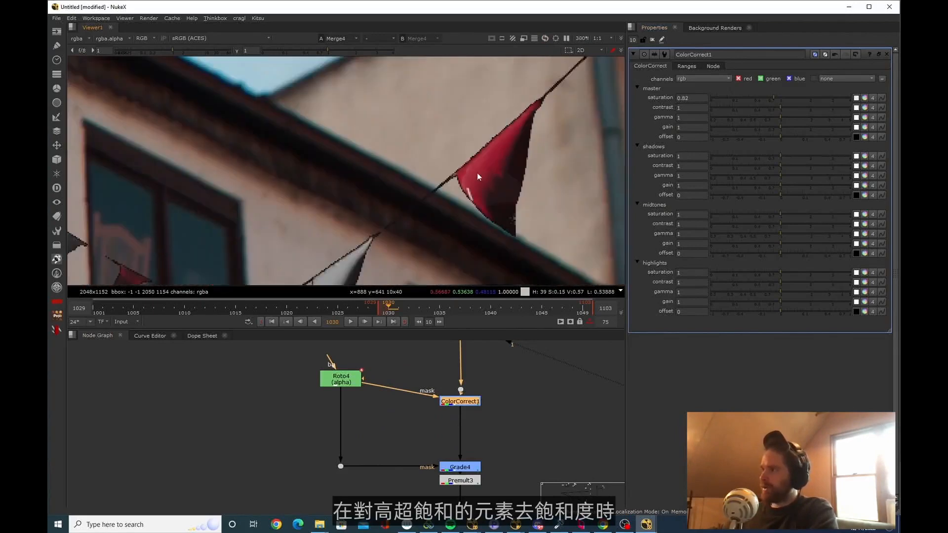
{"action": "scroll", "coordinate": [489, 171], "scroll_direction": "up", "scroll_amount": 3}
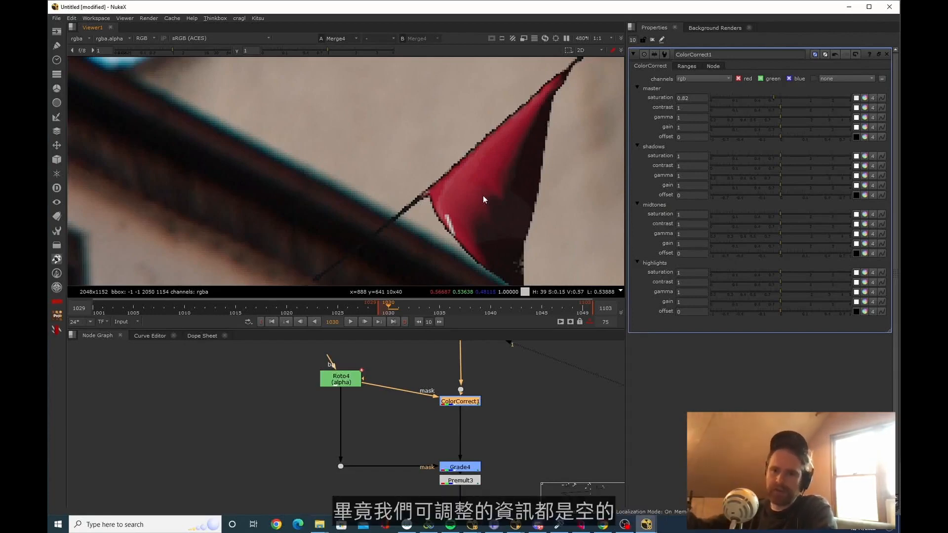
Refine the shadowed flags with a Grade gain of 0.18 and a ColorCorrect master saturation of 0.96
{"action": "scroll", "coordinate": [557, 178], "scroll_direction": "down", "scroll_amount": 6}
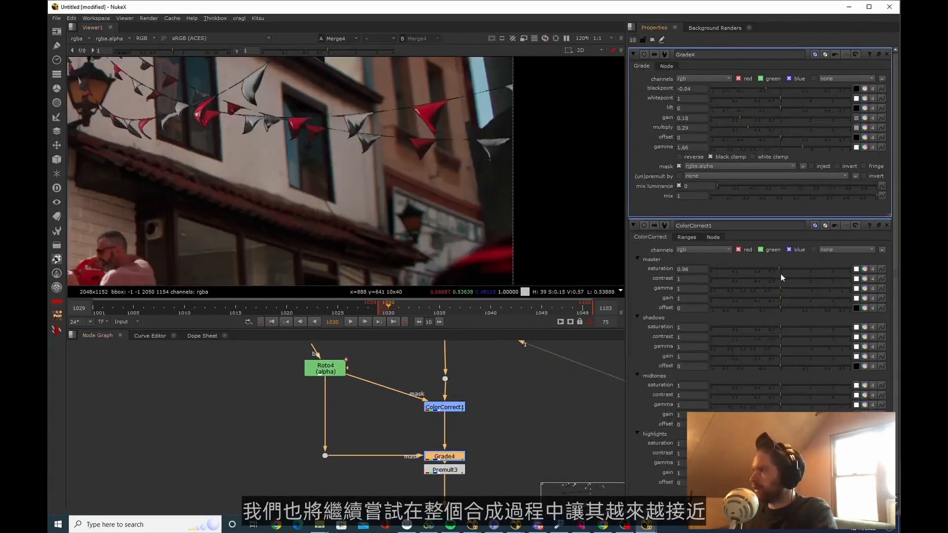
{"action": "left_click_drag", "start_coordinate": [781, 275], "coordinate": [777, 270]}
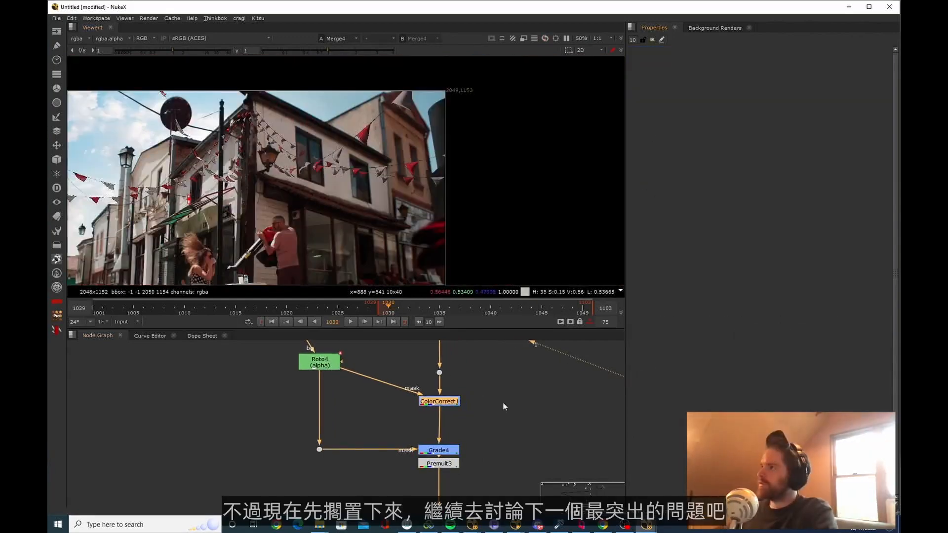
{"action": "scroll", "coordinate": [503, 406], "scroll_direction": "down", "scroll_amount": 2}
{"action": "middle_click_drag", "start_coordinate": [381, 201], "coordinate": [443, 155]}
Compare the sharpness of the graded CG flags with the focus of the window and wall behind them
{"action": "key", "text": "space"}
{"action": "scroll", "coordinate": [463, 168], "scroll_direction": "up", "scroll_amount": 10}
{"action": "scroll", "coordinate": [487, 144], "scroll_direction": "down", "scroll_amount": 5}
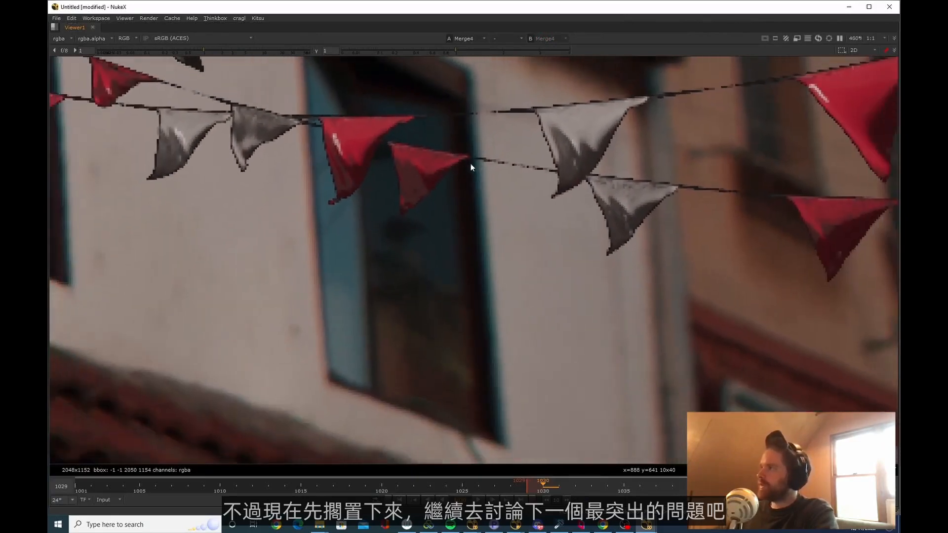
{"action": "scroll", "coordinate": [505, 290], "scroll_direction": "up", "scroll_amount": 3}
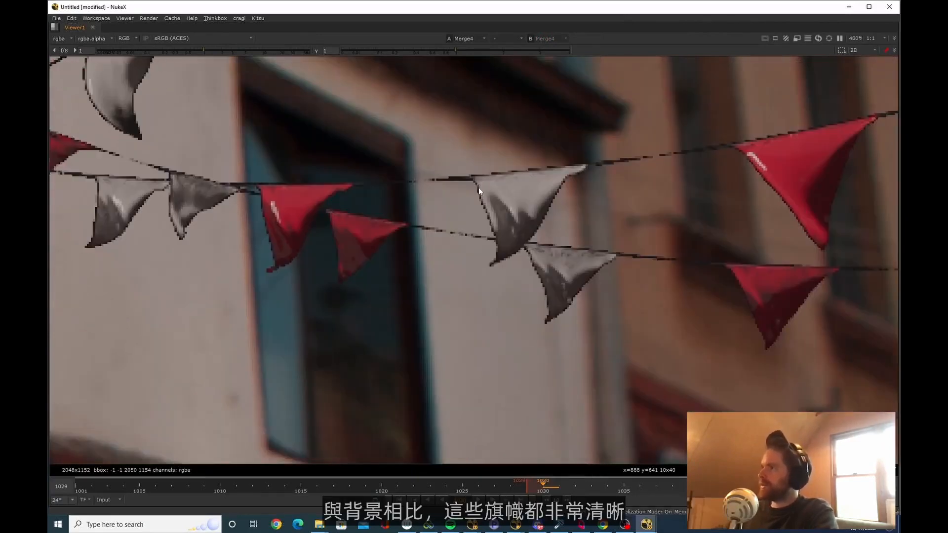
{"action": "scroll", "coordinate": [444, 291], "scroll_direction": "up", "scroll_amount": 2}
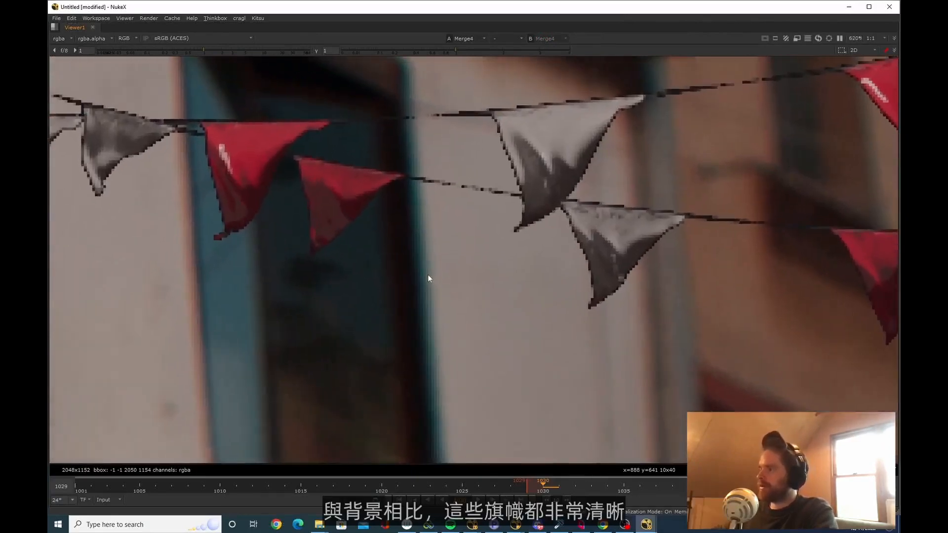
Examine the plate around the woman's dress and table for the sharpest focus plane, and trace it up to the CG flags
{"action": "middle_click_drag", "start_coordinate": [427, 278], "coordinate": [478, 247]}
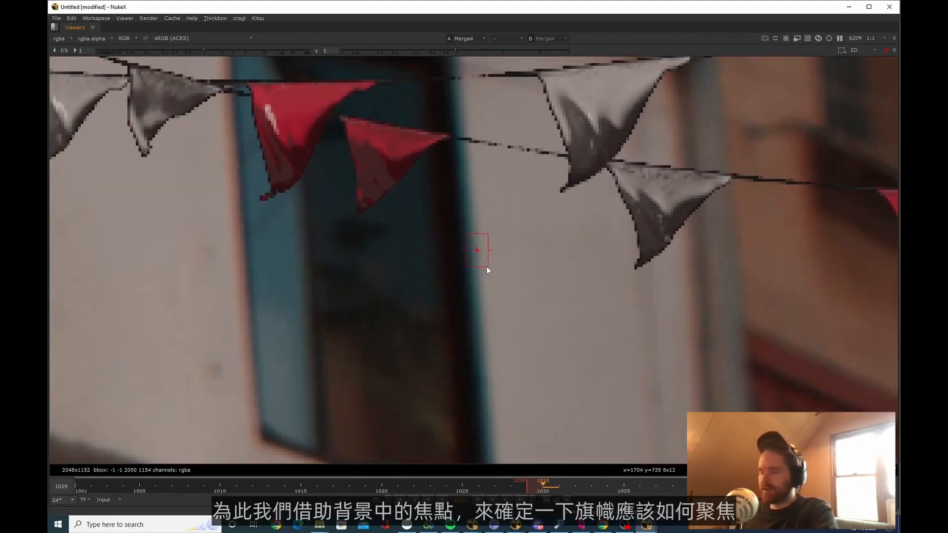
{"action": "scroll", "coordinate": [460, 270], "scroll_direction": "down", "scroll_amount": 2}
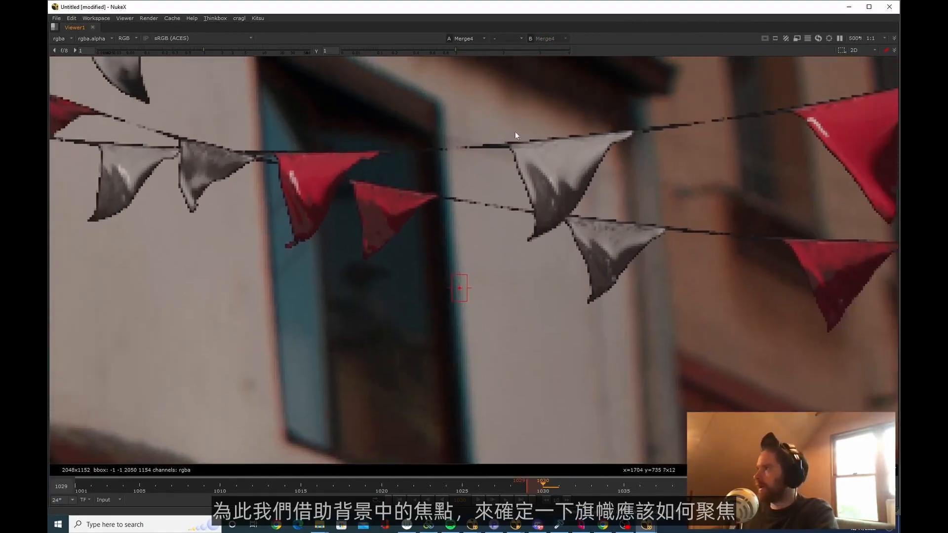
{"action": "scroll", "coordinate": [617, 279], "scroll_direction": "down", "scroll_amount": 15}
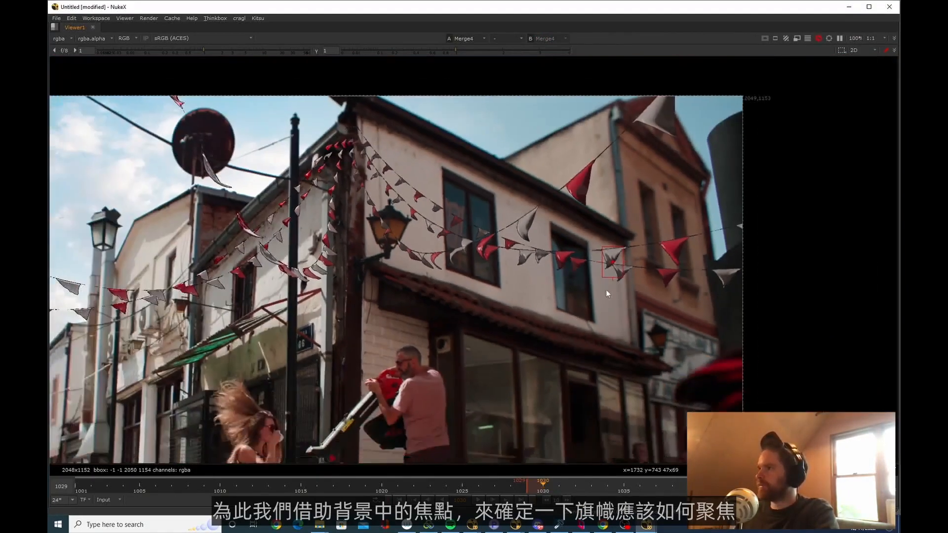
{"action": "scroll", "coordinate": [469, 275], "scroll_direction": "up", "scroll_amount": 7}
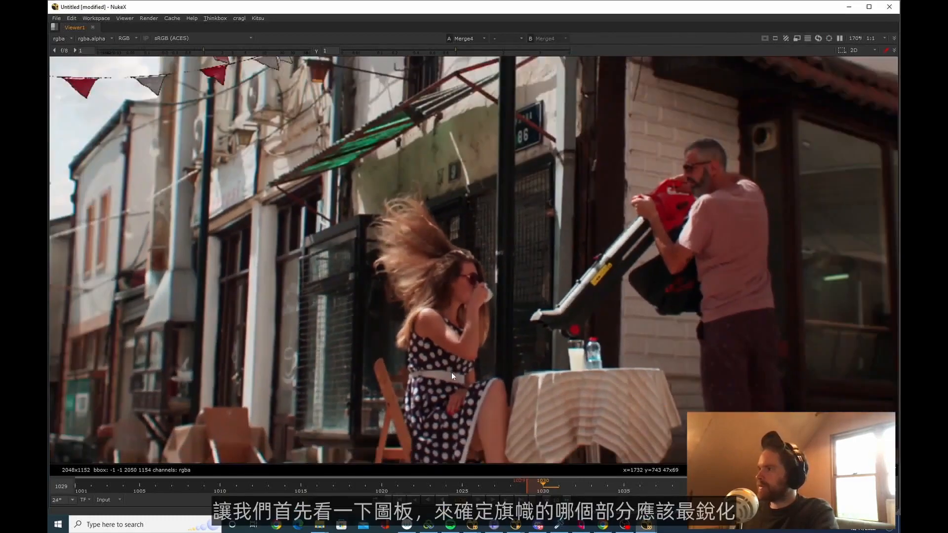
{"action": "middle_click_drag", "start_coordinate": [444, 402], "coordinate": [336, 342]}
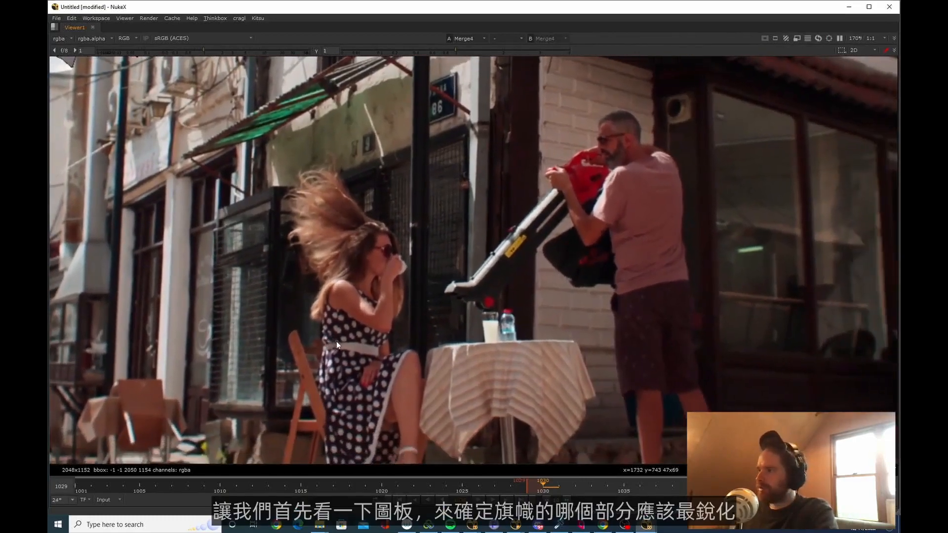
{"action": "scroll", "coordinate": [331, 239], "scroll_direction": "up", "scroll_amount": 5}
{"action": "middle_click_drag", "start_coordinate": [423, 249], "coordinate": [417, 250]}
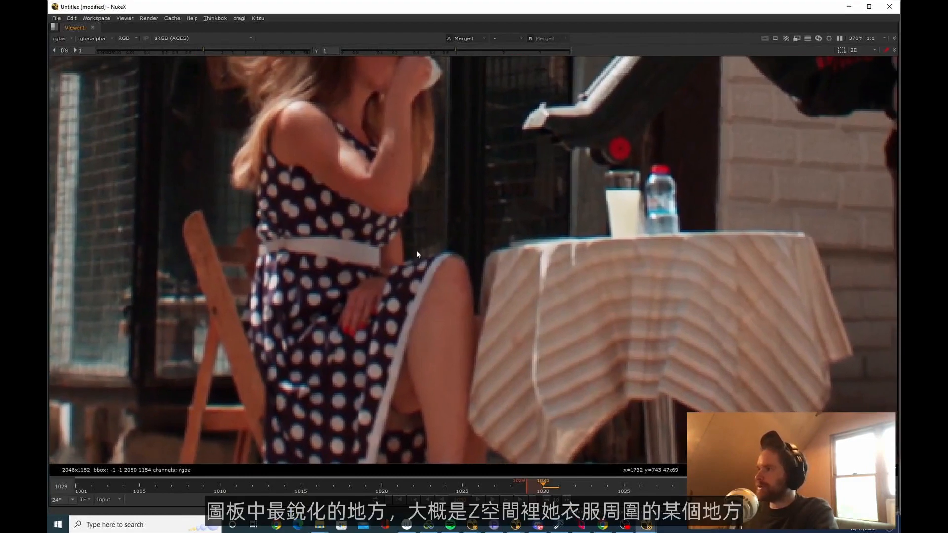
{"action": "scroll", "coordinate": [307, 249], "scroll_direction": "down", "scroll_amount": 6}
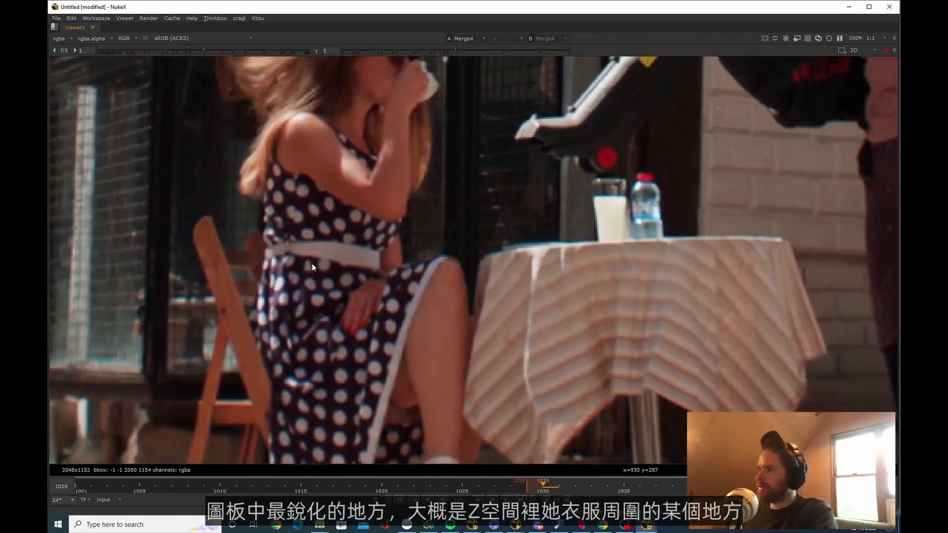
{"action": "middle_click_drag", "start_coordinate": [322, 333], "coordinate": [327, 389]}
{"action": "left_click_drag", "start_coordinate": [379, 372], "coordinate": [371, 29], "text": "ctrl+shift"}
{"action": "middle_click_drag", "start_coordinate": [392, 199], "coordinate": [393, 316]}
{"action": "middle_click_drag", "start_coordinate": [387, 171], "coordinate": [385, 222]}
{"action": "scroll", "coordinate": [385, 225], "scroll_direction": "up", "scroll_amount": 1}
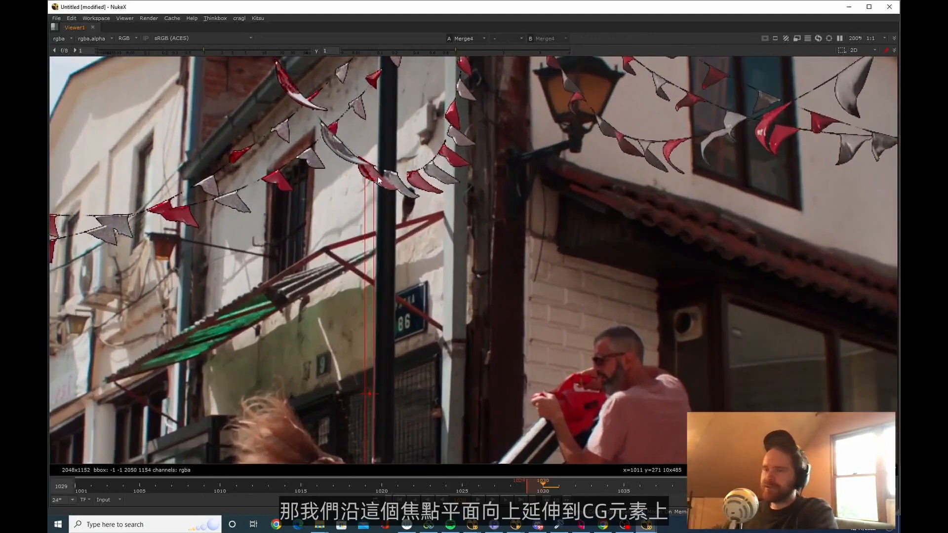
{"action": "scroll", "coordinate": [407, 197], "scroll_direction": "down", "scroll_amount": 3}
Add an iConvolve node to the flags branch below the Premult that follows the masked Grade
{"action": "key", "text": "space"}
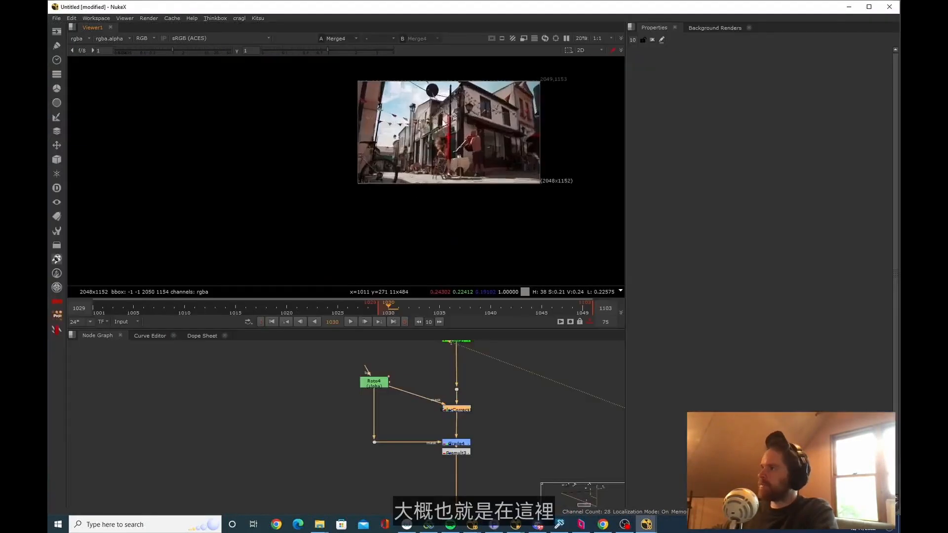
{"action": "scroll", "coordinate": [424, 161], "scroll_direction": "up", "scroll_amount": 4}
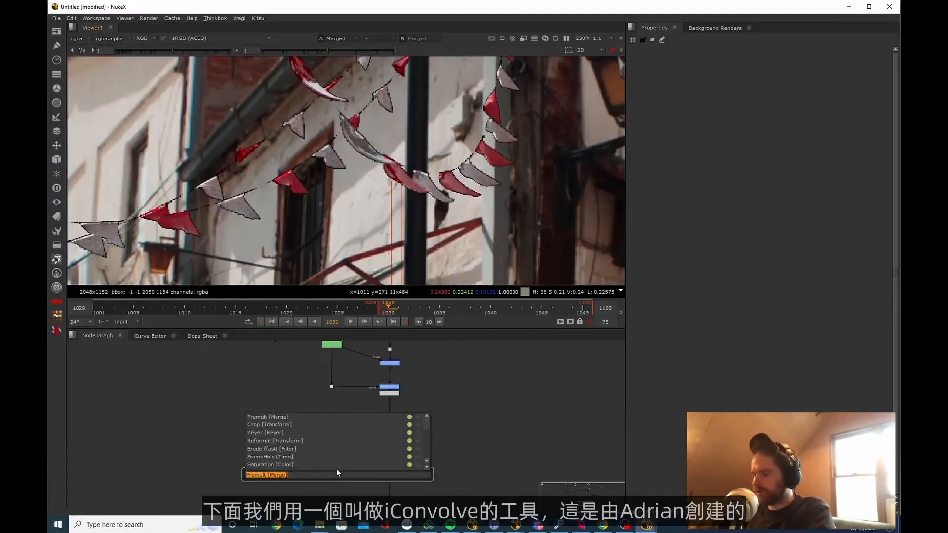
{"action": "type", "text": "conv"}
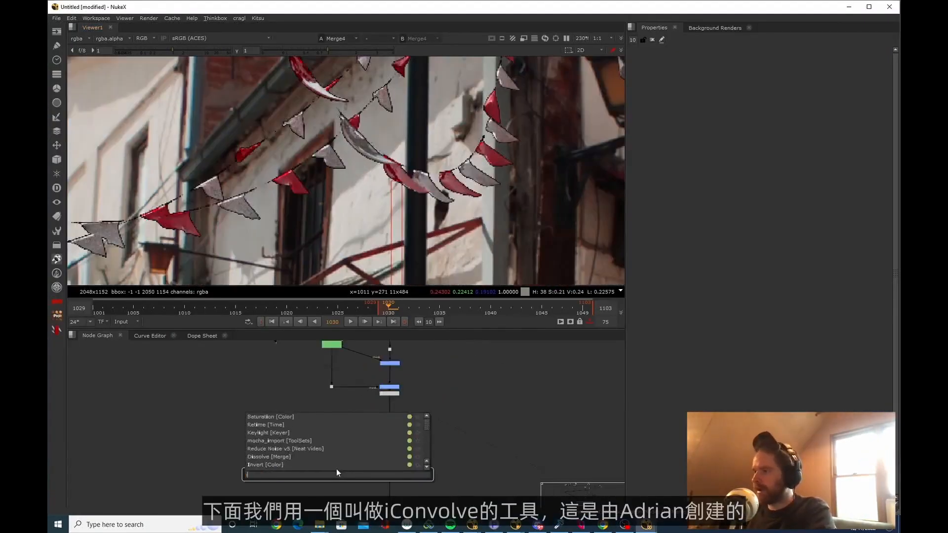
{"action": "key", "text": "Return"}
{"action": "left_click_drag", "start_coordinate": [394, 469], "coordinate": [395, 482]}
{"action": "left_click", "coordinate": [339, 450]}
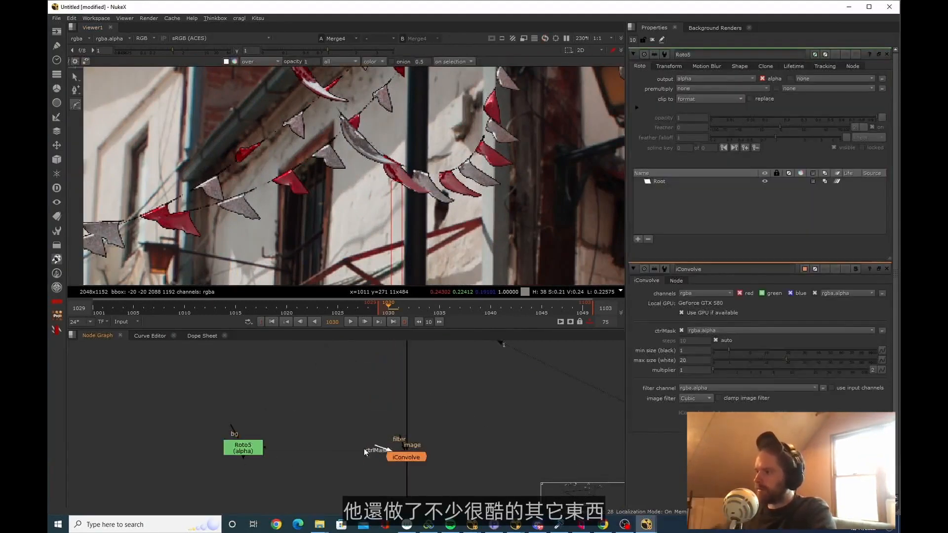
Add a Roto feeding the iConvolve ctrlMask and draw a small ellipse over the dark pole at the lowest hanging flags
{"action": "left_click_drag", "start_coordinate": [365, 450], "coordinate": [251, 449]}
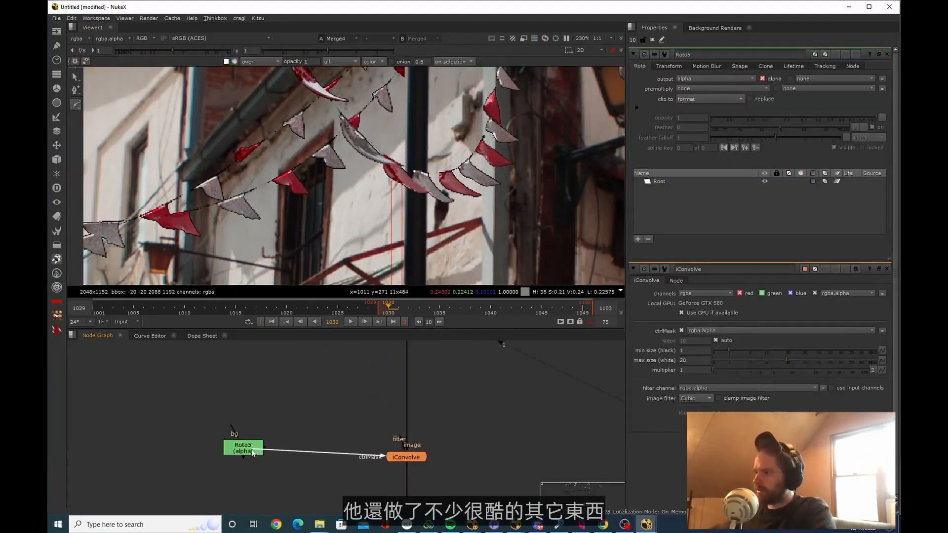
{"action": "left_click", "coordinate": [251, 449]}
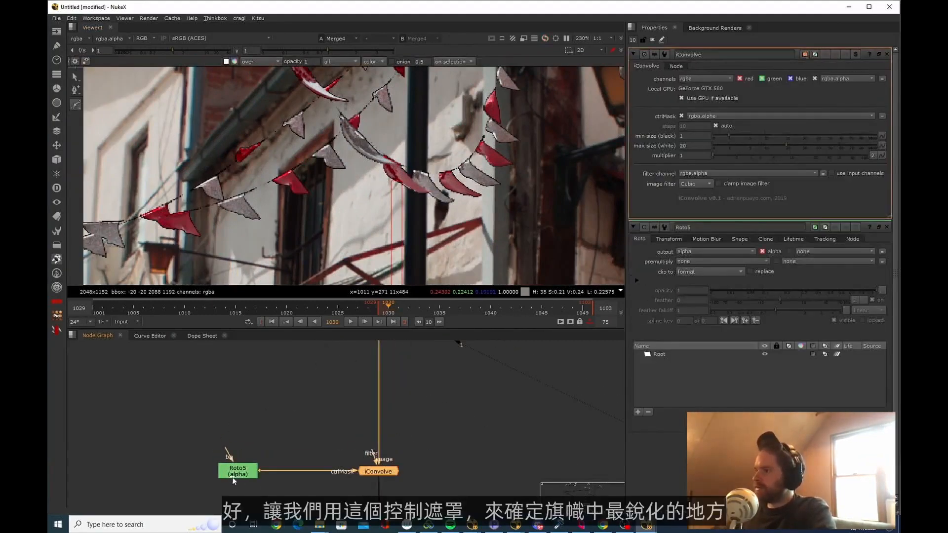
{"action": "double_click", "coordinate": [234, 475]}
{"action": "key", "text": "space"}
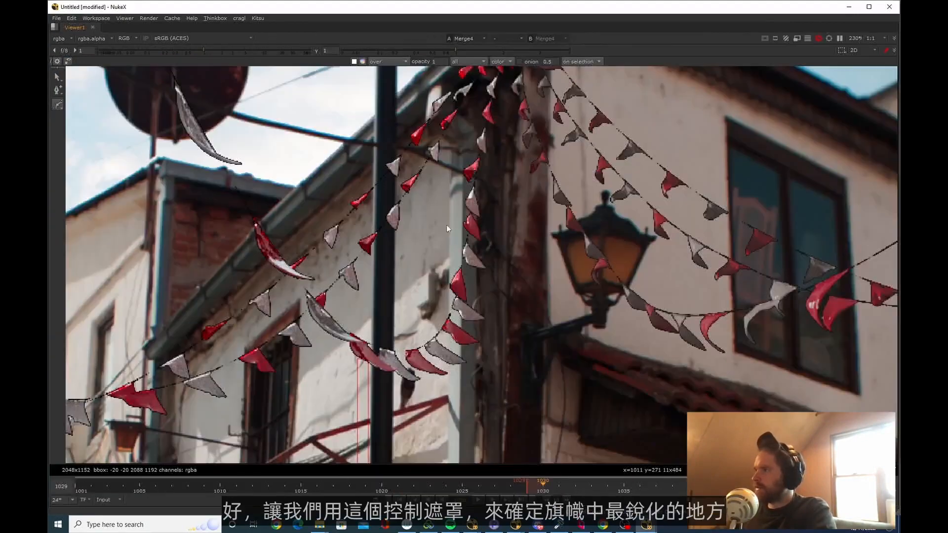
{"action": "key", "text": "f"}
{"action": "scroll", "coordinate": [413, 223], "scroll_direction": "up", "scroll_amount": 5}
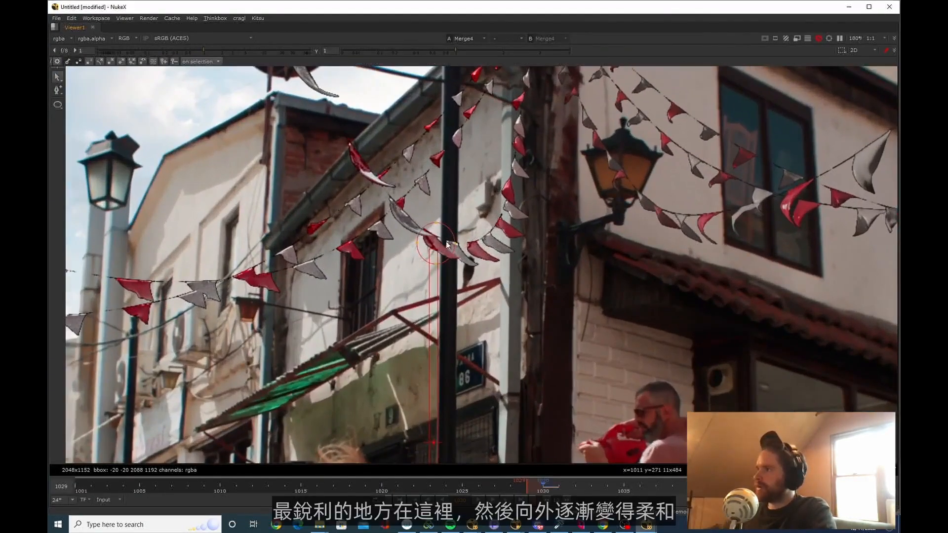
{"action": "left_click", "coordinate": [454, 244]}
{"action": "key", "text": "ctrl+a"}
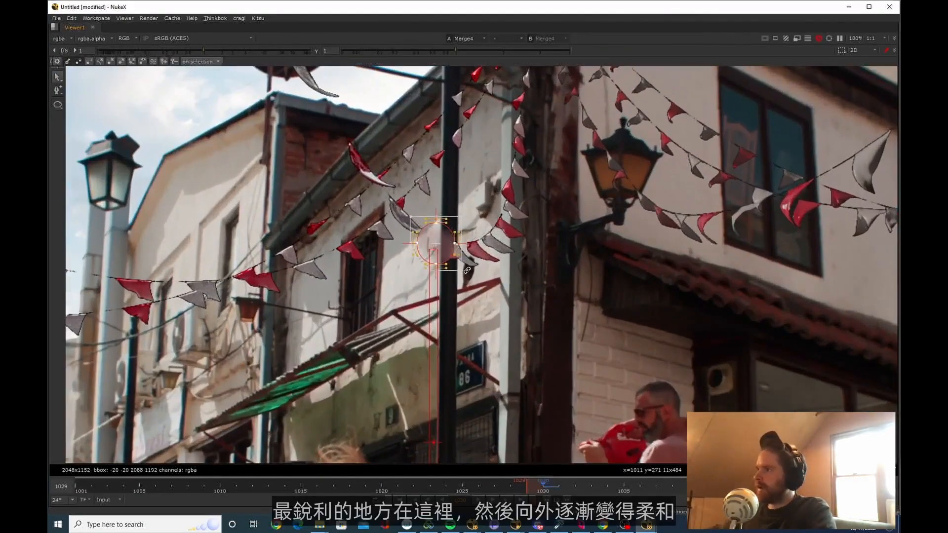
Expand the feather of all the ellipse's points far outward across the street plate
{"action": "key", "text": "e"}
{"action": "key", "text": "e"}
{"action": "key", "text": "e"}
{"action": "key", "text": "e"}
{"action": "key", "text": "e"}
{"action": "key", "text": "e"}
{"action": "key", "text": "e"}
{"action": "key", "text": "e"}
{"action": "key", "text": "e"}
{"action": "key", "text": "e"}
{"action": "key", "text": "e"}
{"action": "key", "text": "e"}
{"action": "key", "text": "e"}
{"action": "key", "text": "e"}
{"action": "key", "text": "e"}
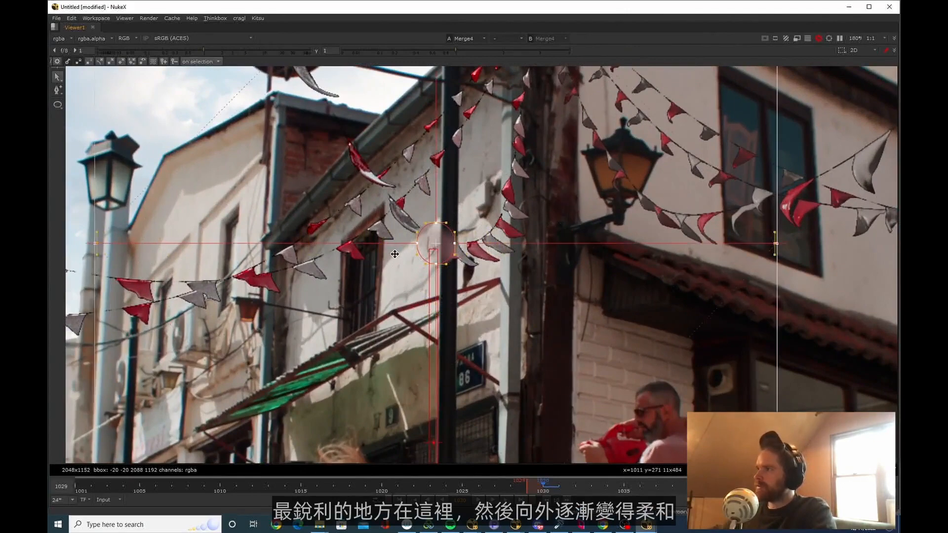
Reposition the ellipse's feather points and lengthen their tangents to form a smooth, wide oval falloff extending beyond the frame
{"action": "scroll", "coordinate": [468, 244], "scroll_direction": "down", "scroll_amount": 8}
{"action": "left_click_drag", "start_coordinate": [455, 156], "coordinate": [474, 153]}
{"action": "left_click", "coordinate": [214, 231]}
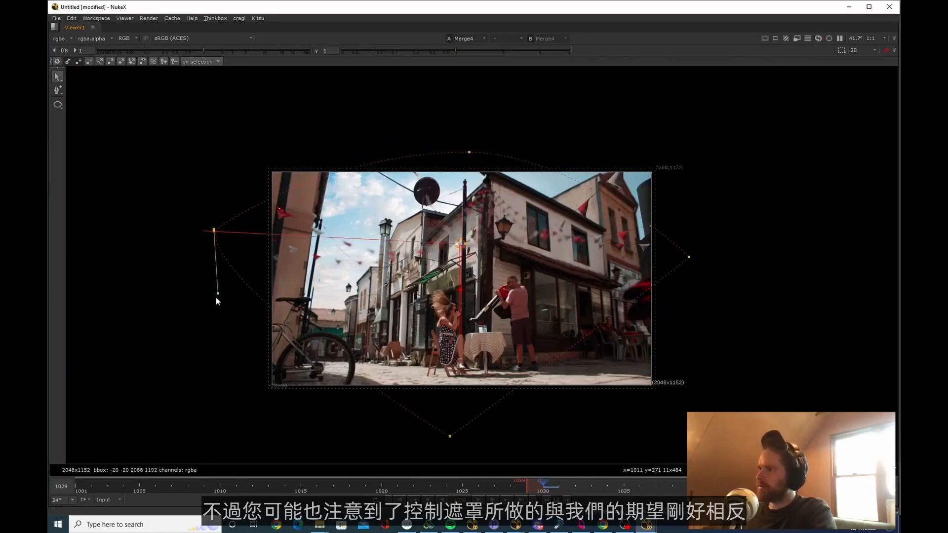
{"action": "left_click_drag", "start_coordinate": [450, 436], "coordinate": [466, 417]}
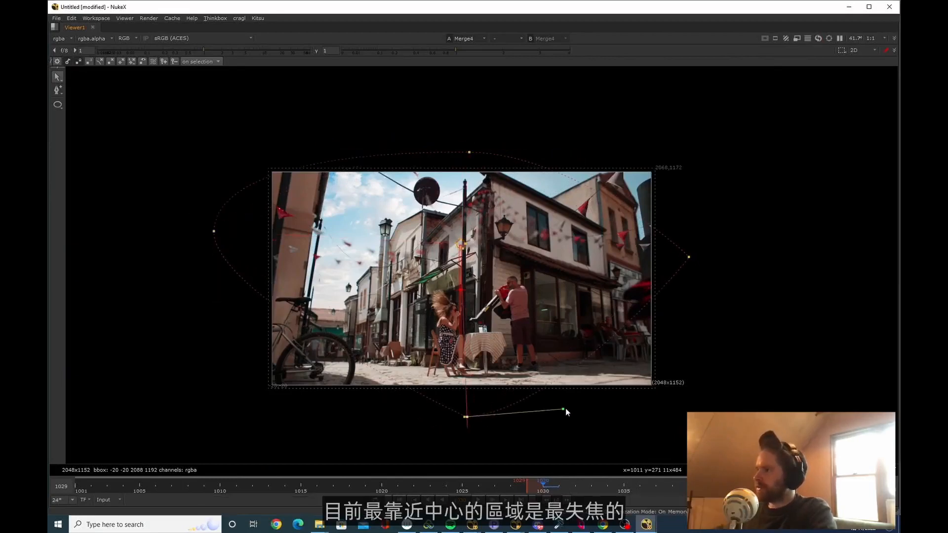
{"action": "left_click_drag", "start_coordinate": [563, 409], "coordinate": [383, 413]}
{"action": "left_click_drag", "start_coordinate": [689, 263], "coordinate": [697, 357]}
{"action": "scroll", "coordinate": [428, 278], "scroll_direction": "up", "scroll_amount": 4}
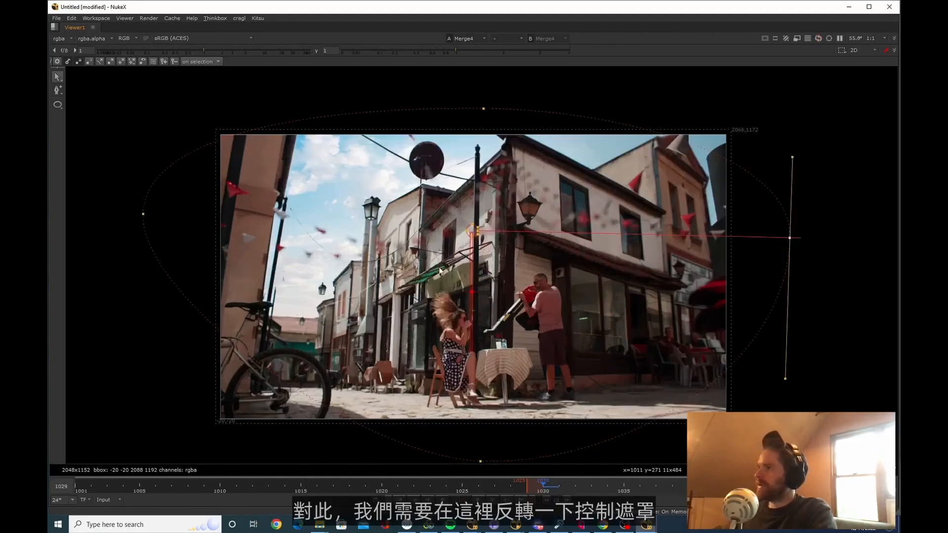
Insert an Invert node between the ellipse Roto and the iConvolve ctrlMask, and space the nodes apart
{"action": "key", "text": "space"}
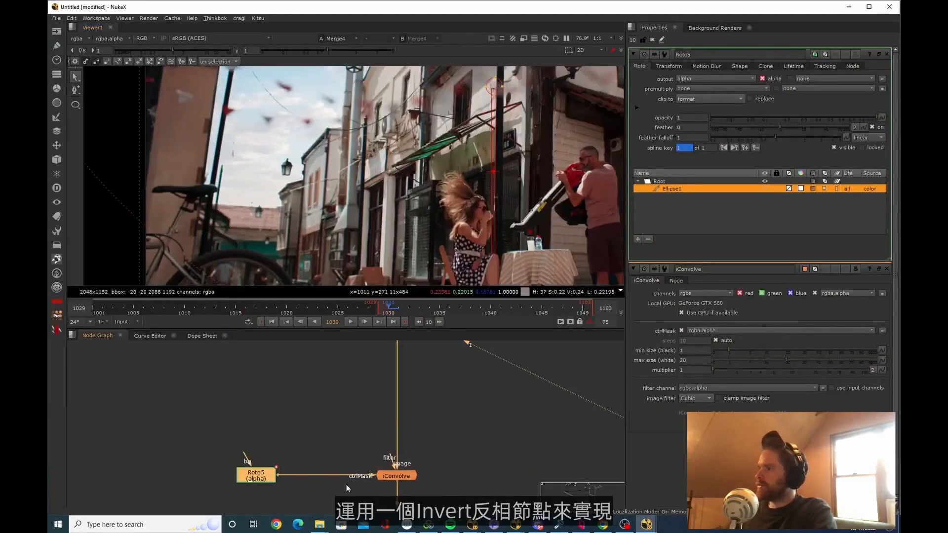
{"action": "key", "text": "Tab"}
{"action": "type", "text": "inv"}
{"action": "key", "text": "Return"}
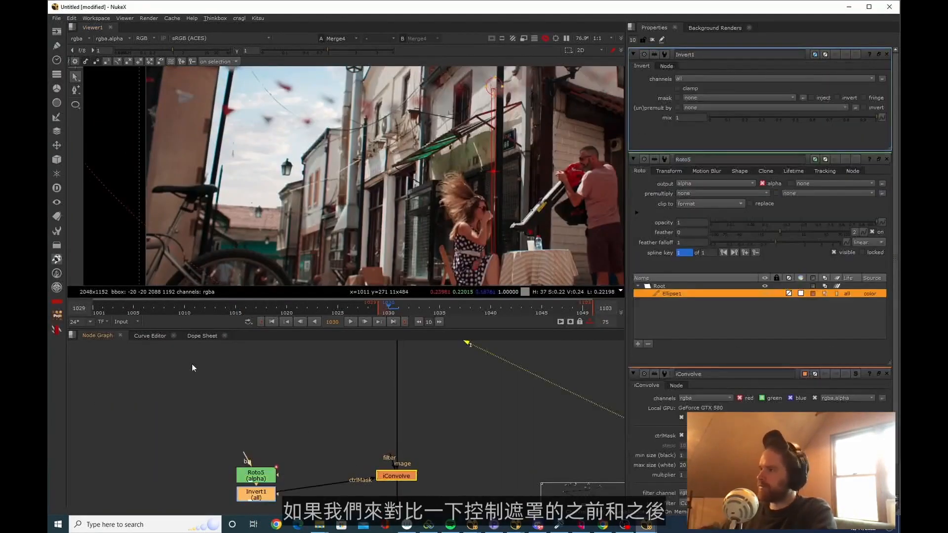
{"action": "scroll", "coordinate": [416, 187], "scroll_direction": "down", "scroll_amount": 4}
{"action": "left_click_drag", "start_coordinate": [270, 475], "coordinate": [269, 432]}
Compare the alpha of the focus Roto before and after the Invert by switching the viewer between both nodes
{"action": "key", "text": "1"}
{"action": "scroll", "coordinate": [270, 432], "scroll_direction": "down", "scroll_amount": 3}
{"action": "scroll", "coordinate": [440, 185], "scroll_direction": "down", "scroll_amount": 4}
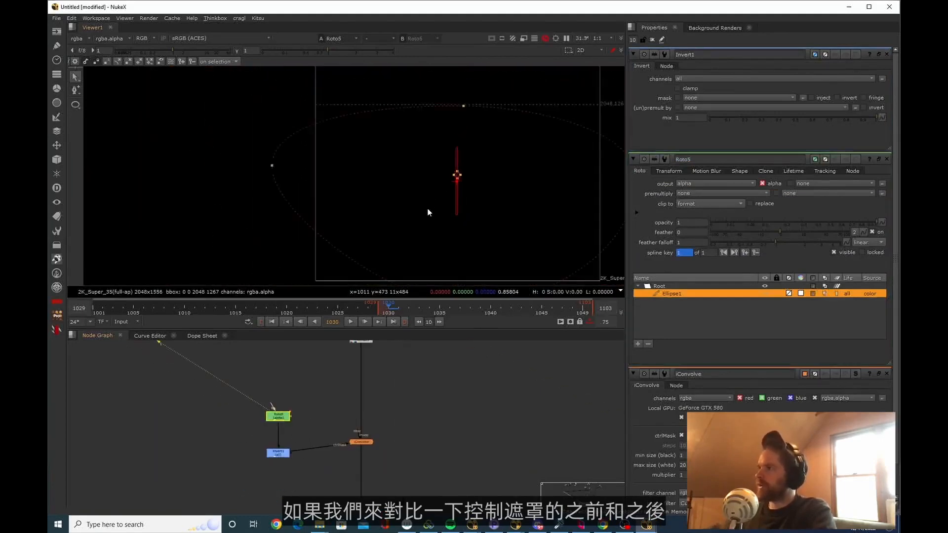
{"action": "key", "text": "a"}
{"action": "middle_click_drag", "start_coordinate": [298, 438], "coordinate": [309, 440]}
{"action": "left_click_drag", "start_coordinate": [290, 455], "coordinate": [291, 444]}
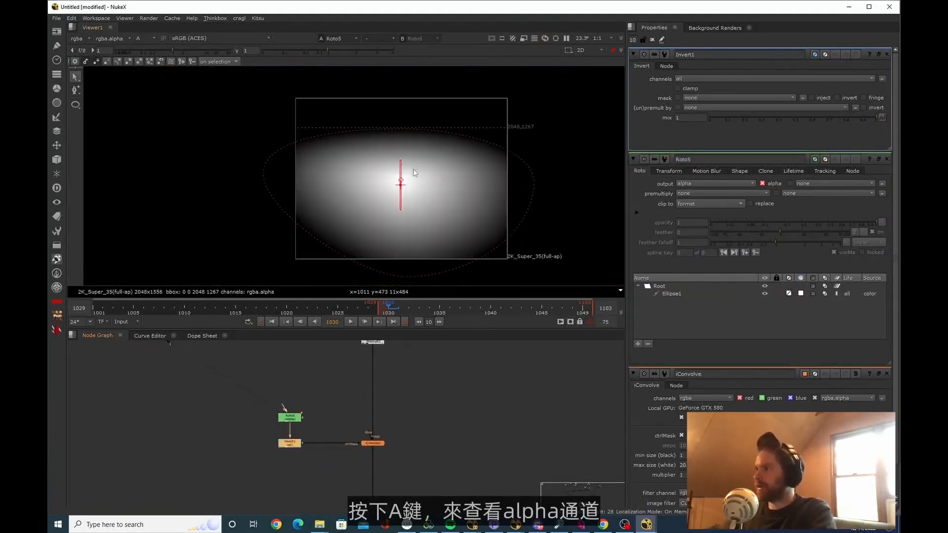
{"action": "left_click_drag", "start_coordinate": [322, 470], "coordinate": [251, 428]}
{"action": "key", "text": "2"}
{"action": "left_click", "coordinate": [263, 439]}
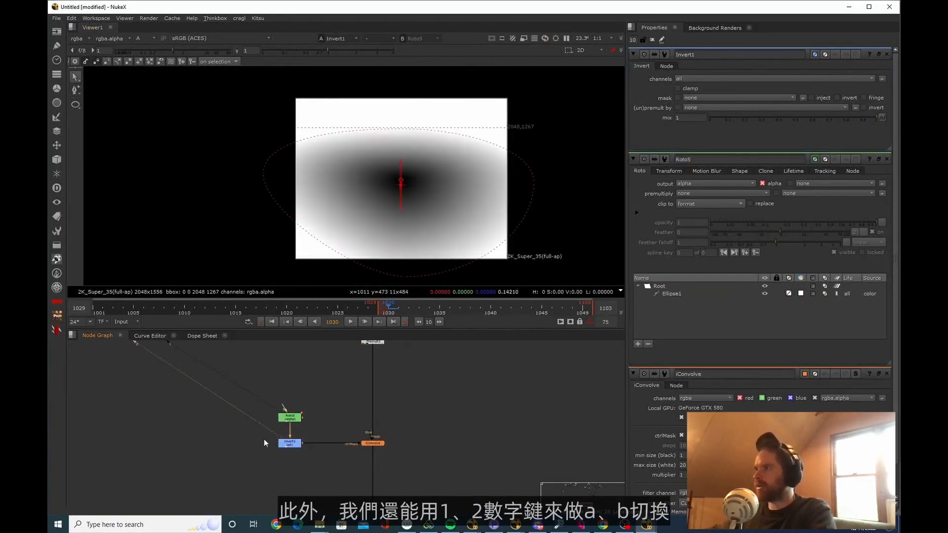
{"action": "key", "text": "1"}
{"action": "key", "text": "2"}
{"action": "key", "text": "1"}
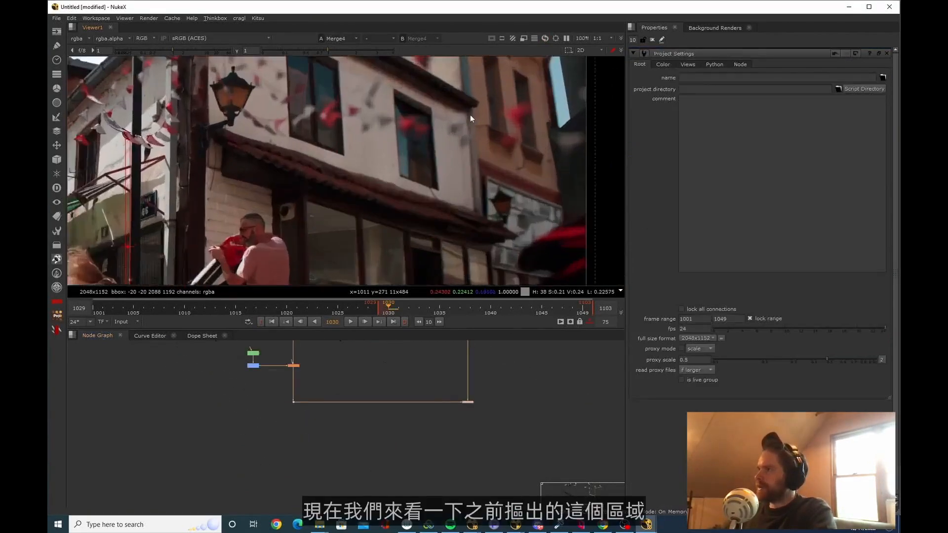
Reduce the flags' defocus to suit the windows behind them with iConvolve min size 0.08 and max size 4.2
{"action": "scroll", "coordinate": [470, 114], "scroll_direction": "up", "scroll_amount": 6}
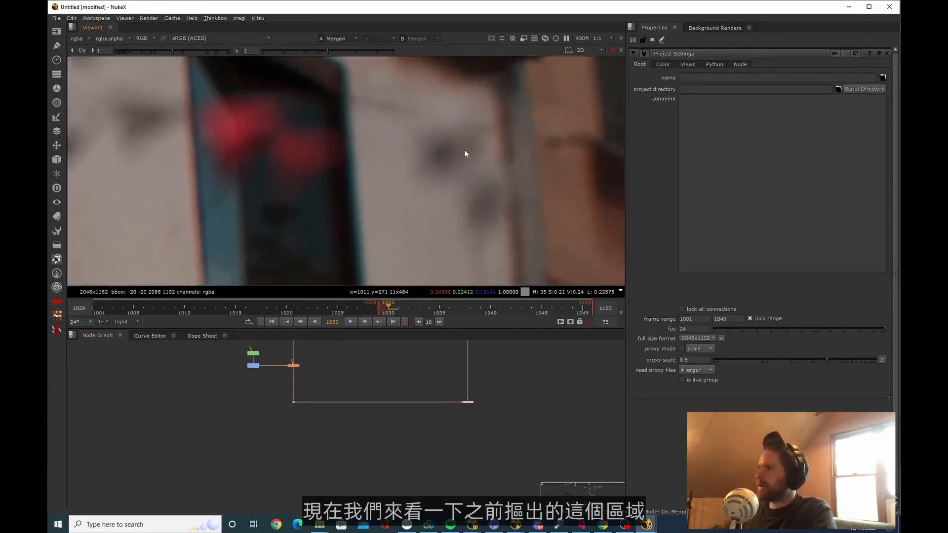
{"action": "middle_click_drag", "start_coordinate": [440, 164], "coordinate": [334, 173]}
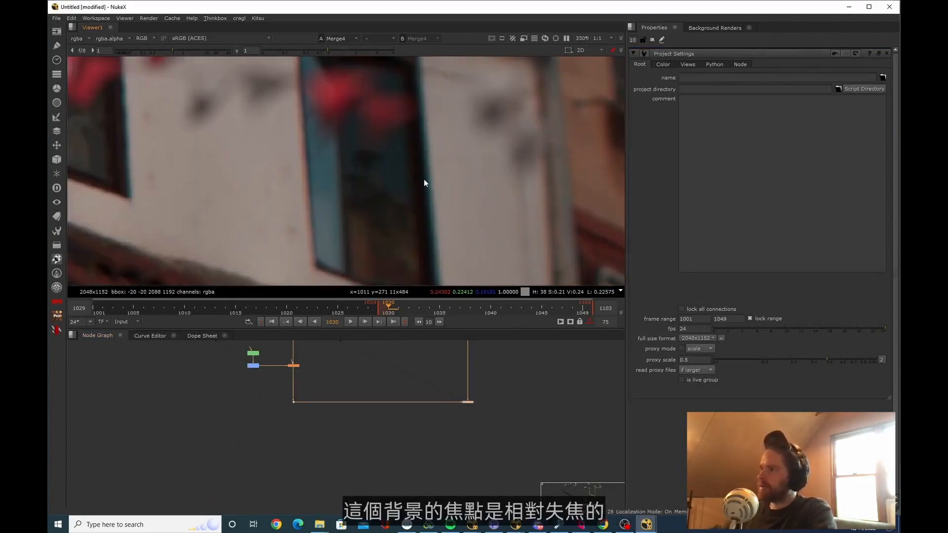
{"action": "middle_click_drag", "start_coordinate": [431, 181], "coordinate": [450, 262]}
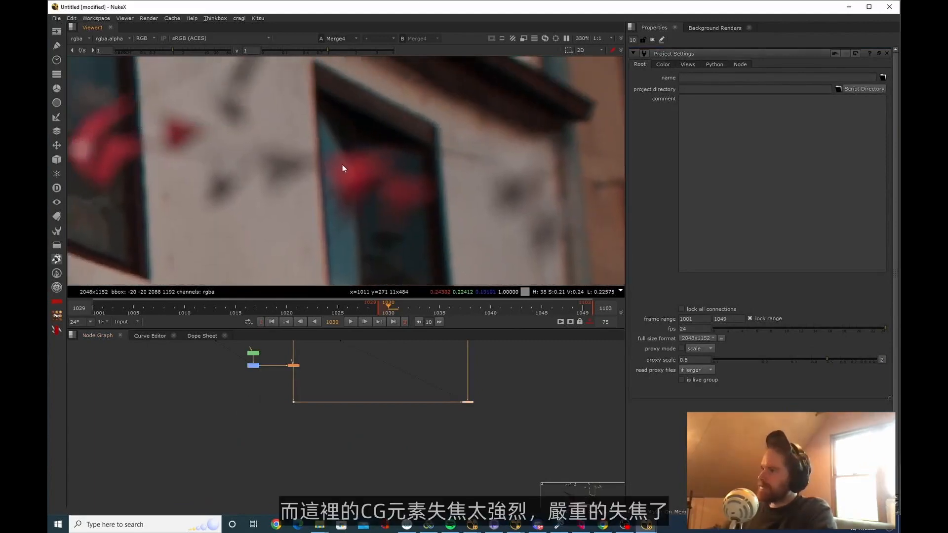
{"action": "left_click_drag", "start_coordinate": [336, 157], "coordinate": [372, 194], "text": "ctrl+shift"}
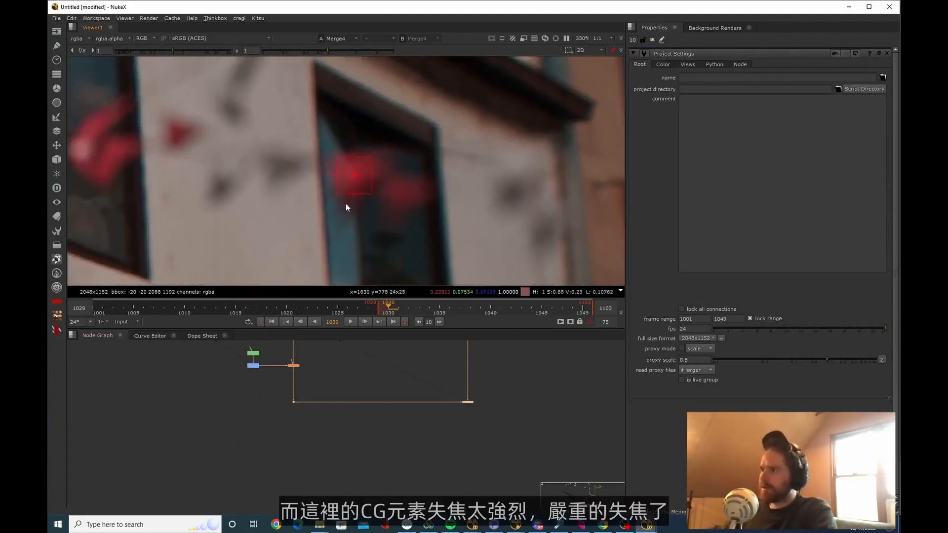
{"action": "scroll", "coordinate": [316, 389], "scroll_direction": "up", "scroll_amount": 3}
{"action": "middle_click_drag", "start_coordinate": [310, 361], "coordinate": [333, 404]}
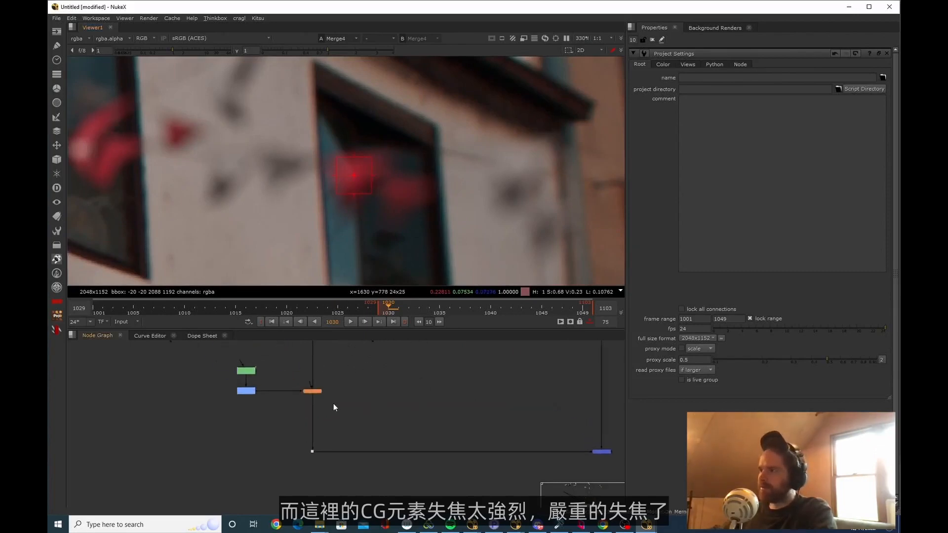
{"action": "double_click", "coordinate": [312, 392]}
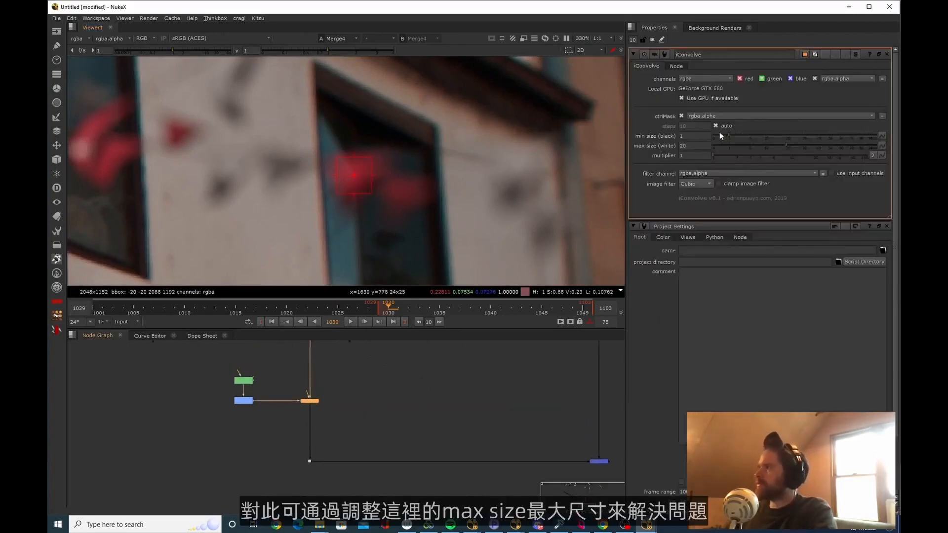
{"action": "left_click_drag", "start_coordinate": [777, 144], "coordinate": [745, 144]}
Check the flags in front of the windows against the background blur and lower the iConvolve max size slightly further
{"action": "scroll", "coordinate": [427, 216], "scroll_direction": "down", "scroll_amount": 8}
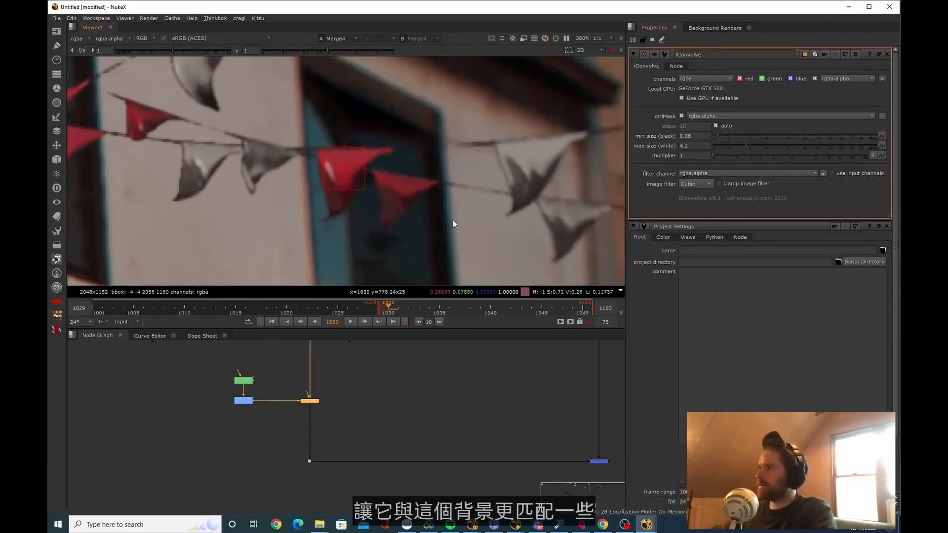
{"action": "scroll", "coordinate": [488, 208], "scroll_direction": "up", "scroll_amount": 5}
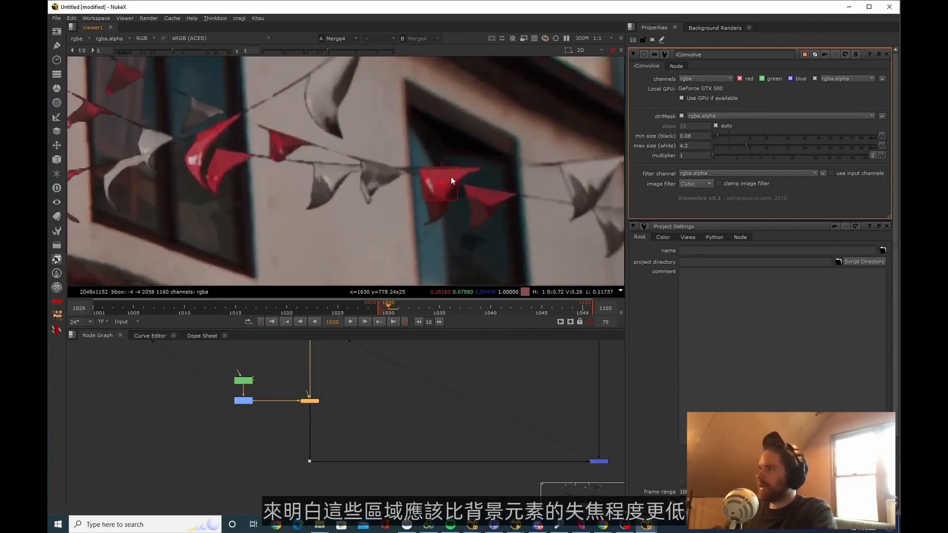
{"action": "scroll", "coordinate": [452, 176], "scroll_direction": "down", "scroll_amount": 1}
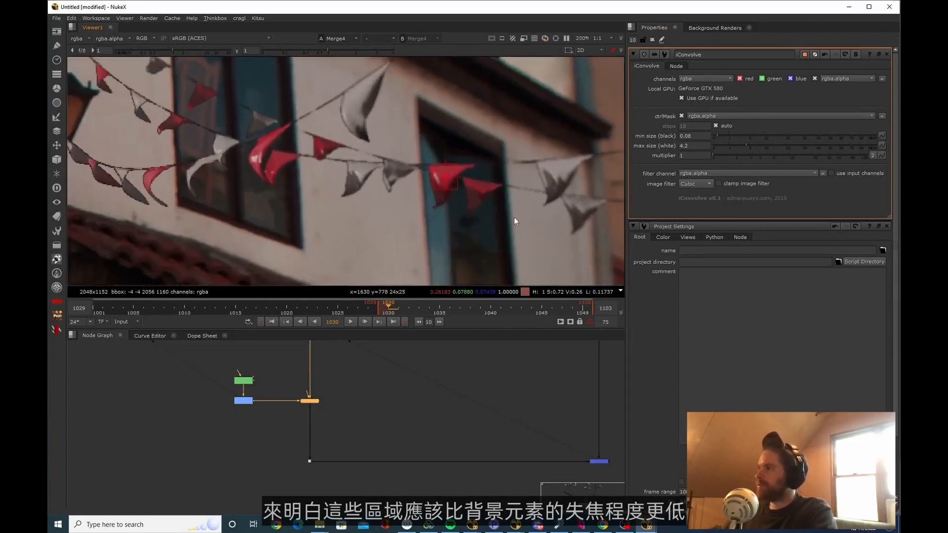
{"action": "scroll", "coordinate": [514, 221], "scroll_direction": "down", "scroll_amount": 2}
{"action": "left_click_drag", "start_coordinate": [751, 145], "coordinate": [743, 146]}
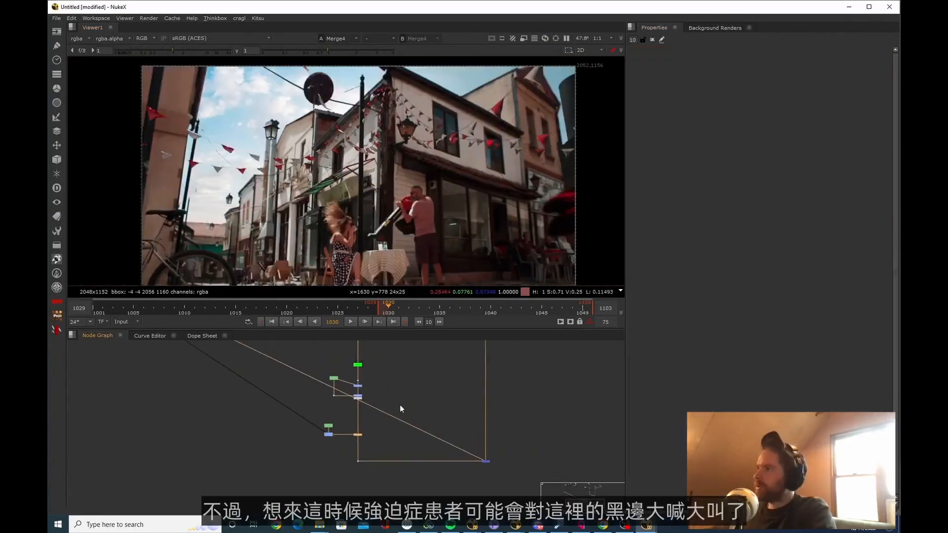
Examine the dark pixelated edges around the flags and their strings up close in the viewer
{"action": "middle_click_drag", "start_coordinate": [400, 406], "coordinate": [433, 445]}
{"action": "middle_click_drag", "start_coordinate": [360, 146], "coordinate": [396, 165]}
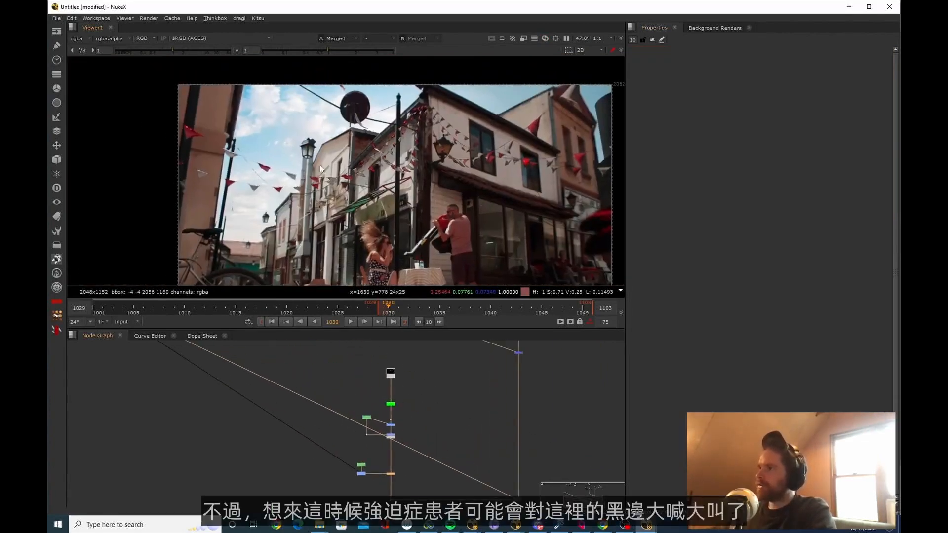
{"action": "middle_click_drag", "start_coordinate": [320, 165], "coordinate": [337, 187]}
{"action": "scroll", "coordinate": [360, 196], "scroll_direction": "up", "scroll_amount": 10}
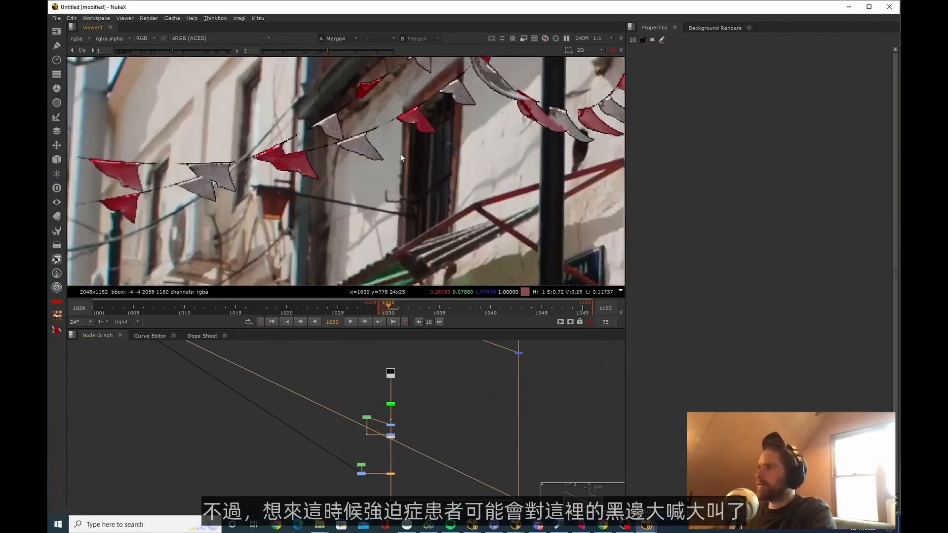
{"action": "scroll", "coordinate": [395, 168], "scroll_direction": "down", "scroll_amount": 3}
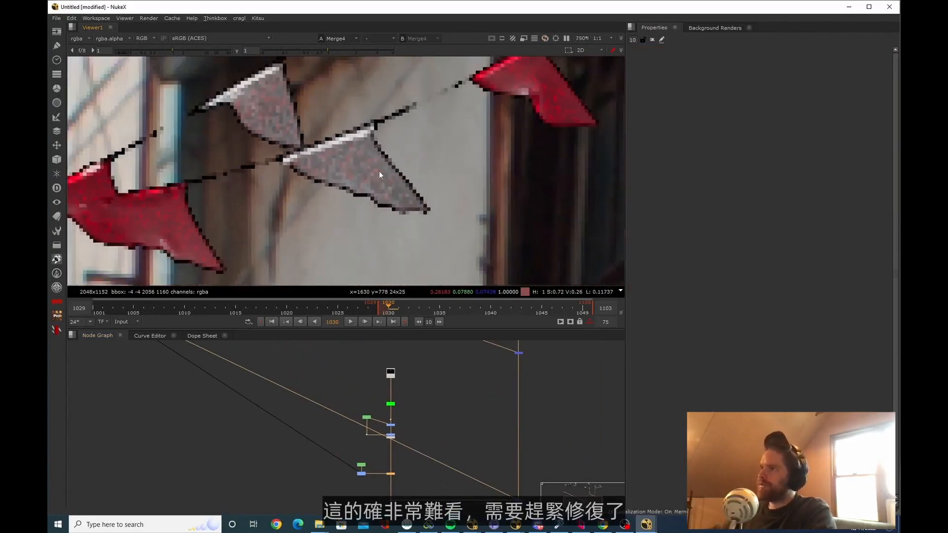
{"action": "scroll", "coordinate": [399, 398], "scroll_direction": "up", "scroll_amount": 3}
{"action": "scroll", "coordinate": [405, 402], "scroll_direction": "up", "scroll_amount": 3}
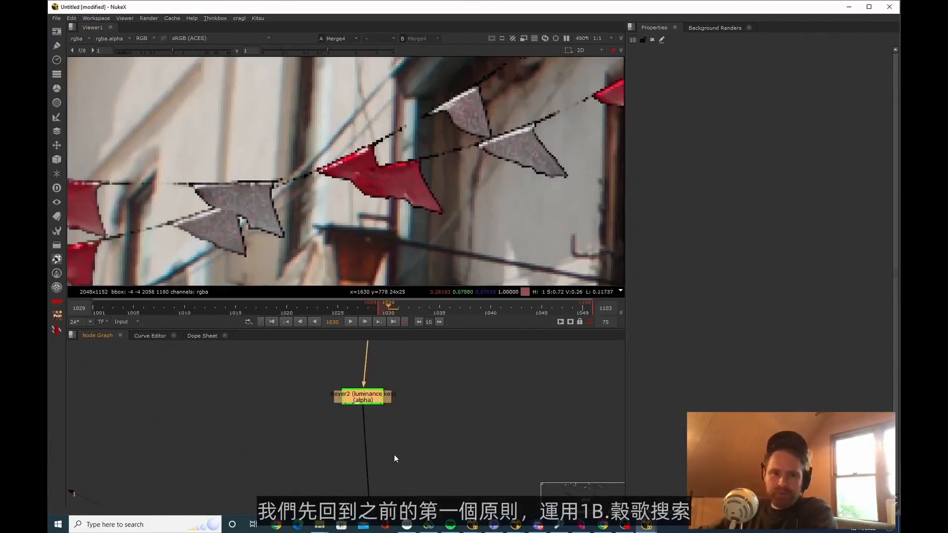
Switch to Chrome, search Google in a new tab for "edge extend nukepedia" and skim the results
{"action": "key", "text": "alt+Tab"}
{"action": "key", "text": "alt+Tab"}
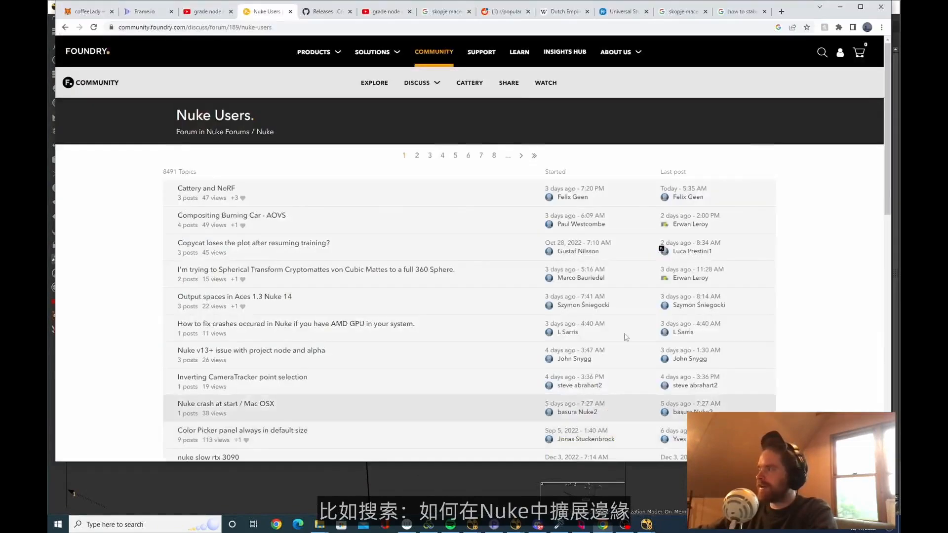
{"action": "left_click", "coordinate": [753, 11]}
{"action": "left_click", "coordinate": [781, 12]}
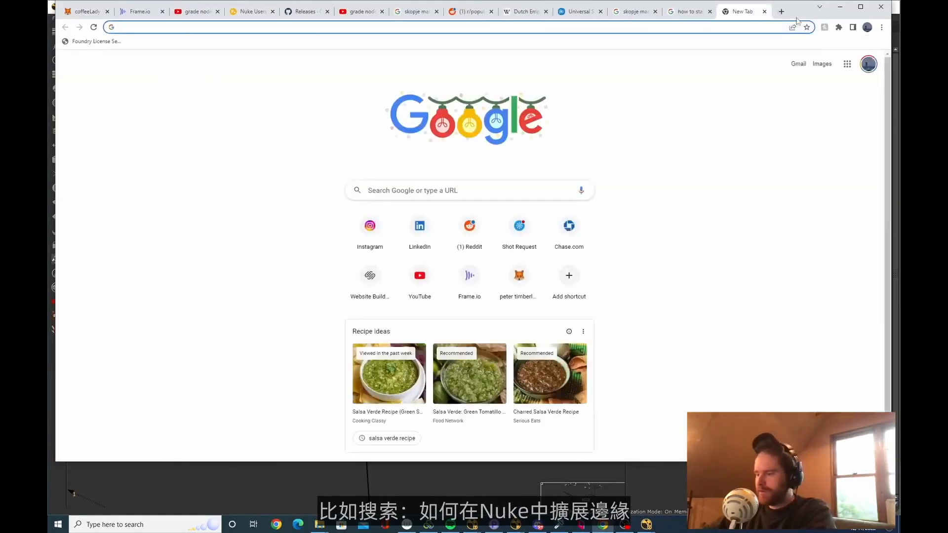
{"action": "type", "text": "edge extend nukepedia"}
{"action": "key", "text": "Return"}
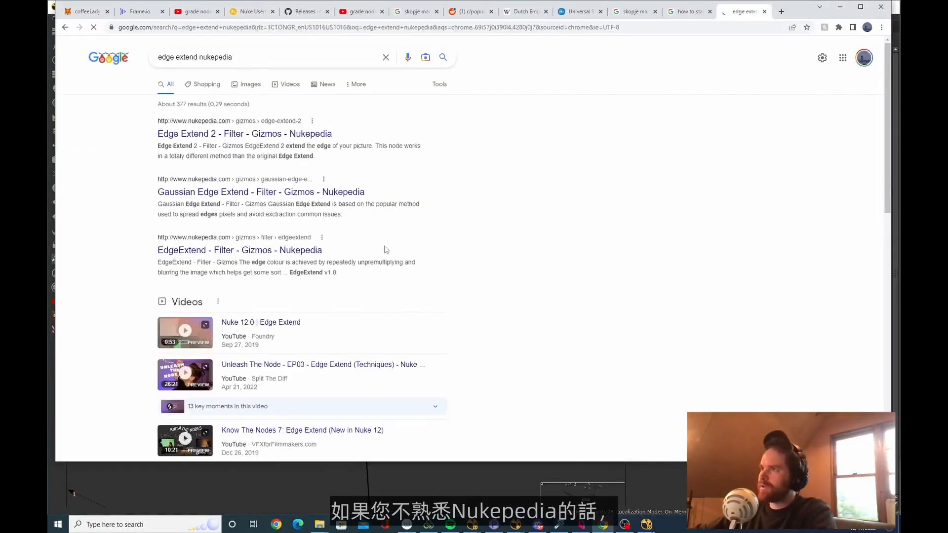
{"action": "scroll", "coordinate": [420, 251], "scroll_direction": "down", "scroll_amount": 7}
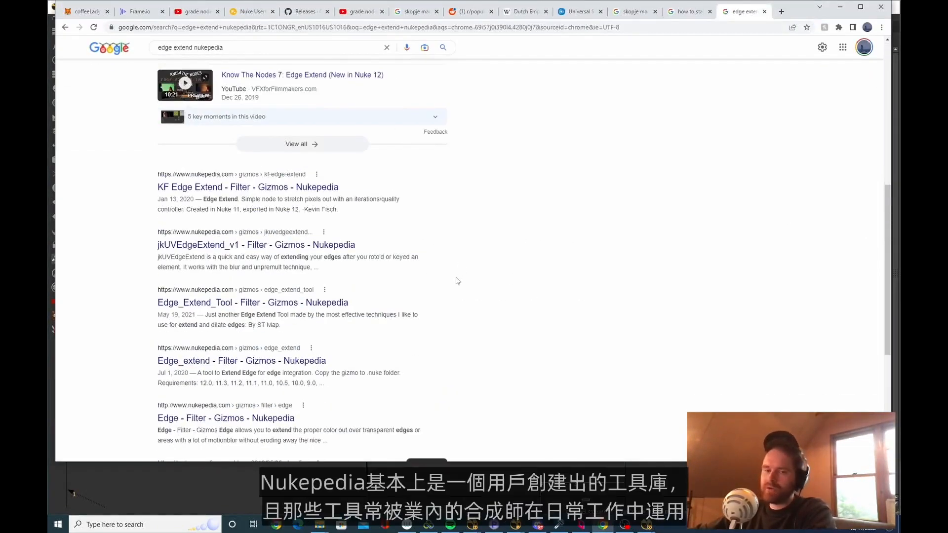
{"action": "scroll", "coordinate": [452, 237], "scroll_direction": "up", "scroll_amount": 6}
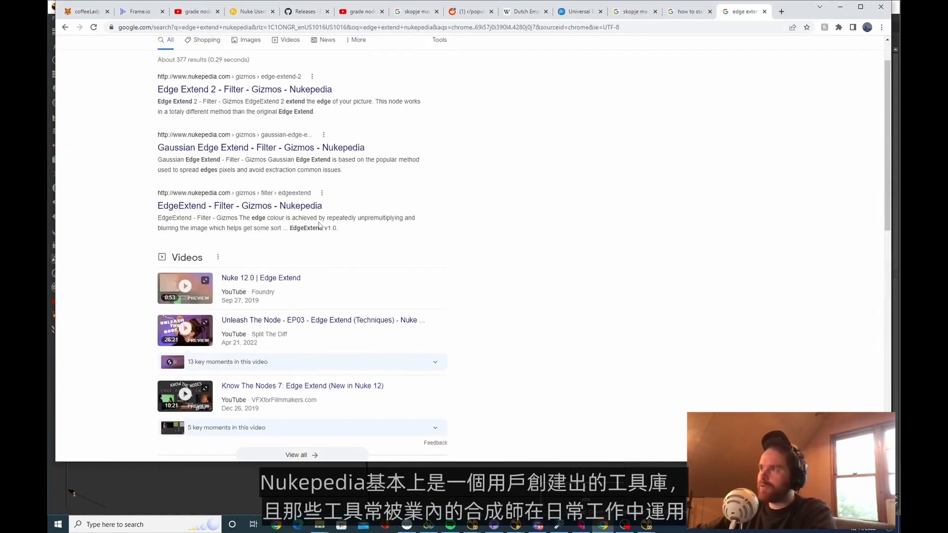
{"action": "scroll", "coordinate": [318, 225], "scroll_direction": "up", "scroll_amount": 2}
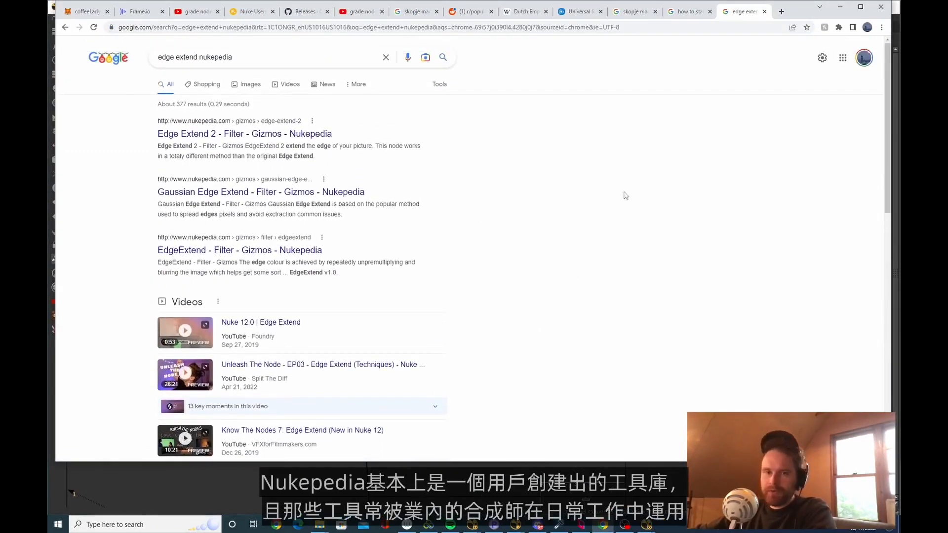
Look over the Edge Extend 2 page on Nukepedia, return to the search results and review the other edge extend gizmos
{"action": "left_click", "coordinate": [301, 139]}
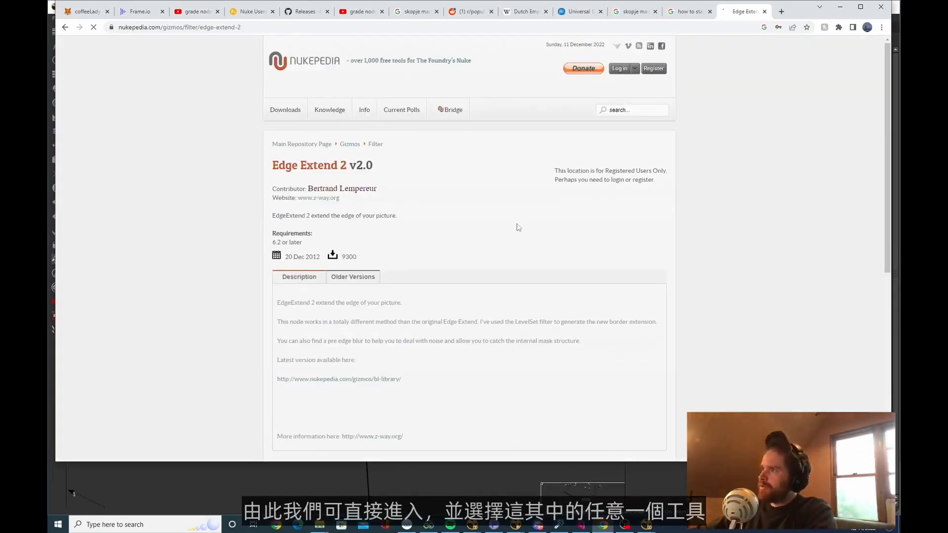
{"action": "scroll", "coordinate": [534, 249], "scroll_direction": "down", "scroll_amount": 10}
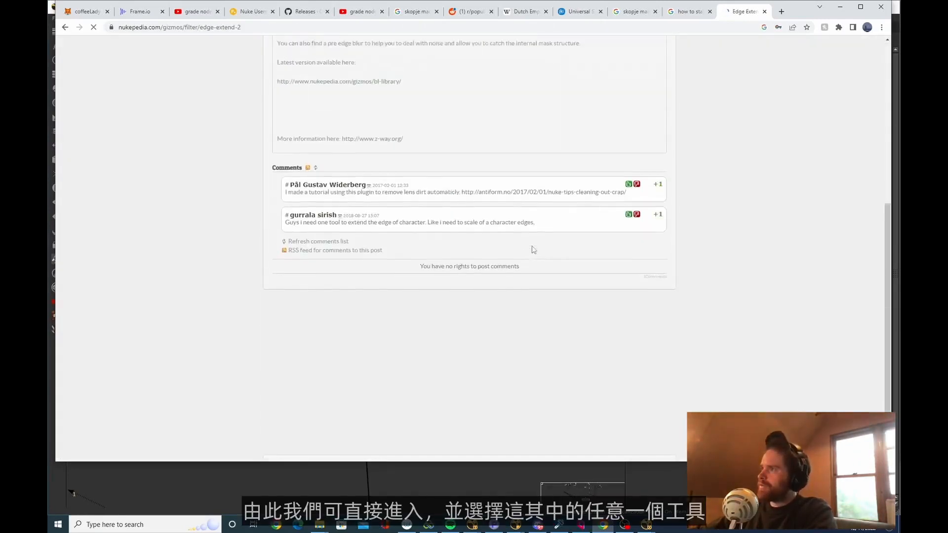
{"action": "scroll", "coordinate": [533, 247], "scroll_direction": "up", "scroll_amount": 6}
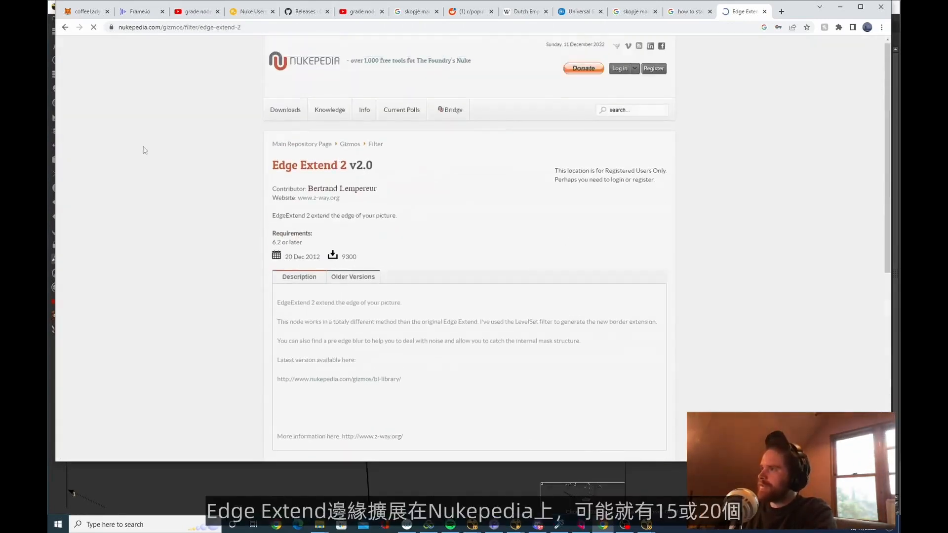
{"action": "left_click", "coordinate": [67, 27]}
{"action": "scroll", "coordinate": [450, 167], "scroll_direction": "down", "scroll_amount": 10}
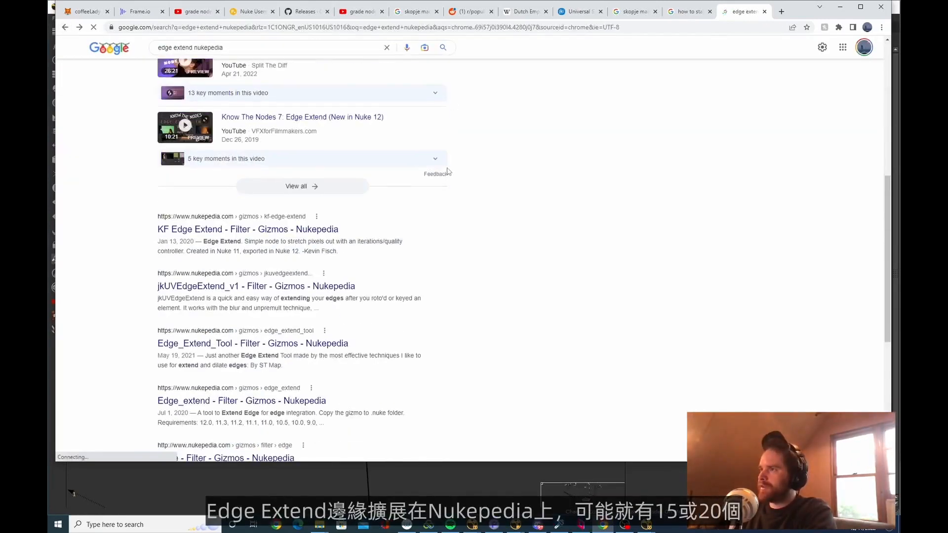
{"action": "scroll", "coordinate": [449, 166], "scroll_direction": "up", "scroll_amount": 15}
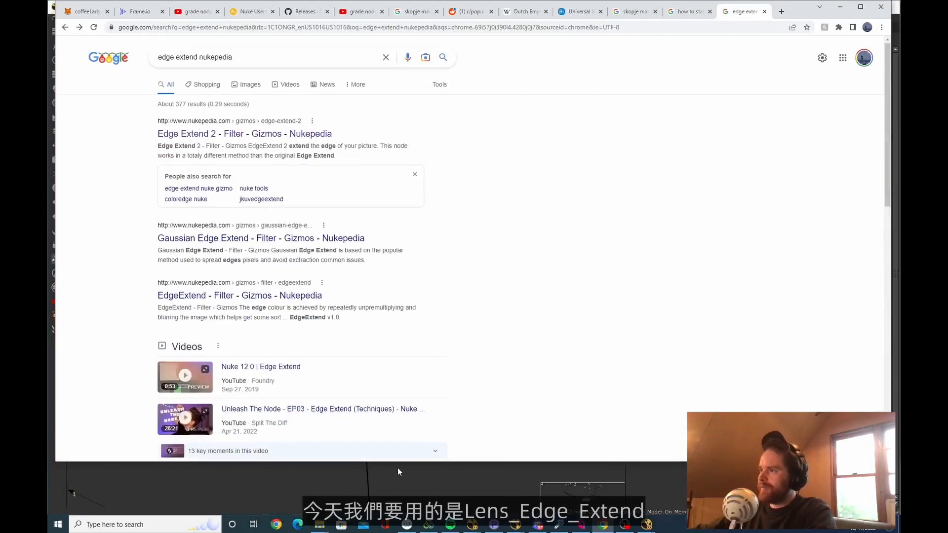
Back in NukeX, add the lens_edge_extend toolset and wire it into the flags branch with the Read and Keyer2 as sources
{"action": "left_click", "coordinate": [406, 479]}
{"action": "key", "text": "Tab"}
{"action": "type", "text": "lens"}
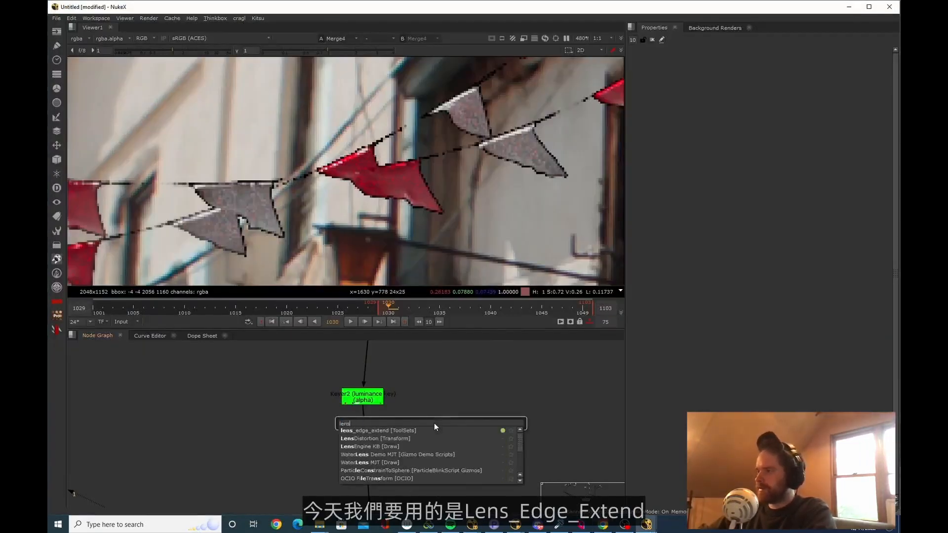
{"action": "key", "text": "Return"}
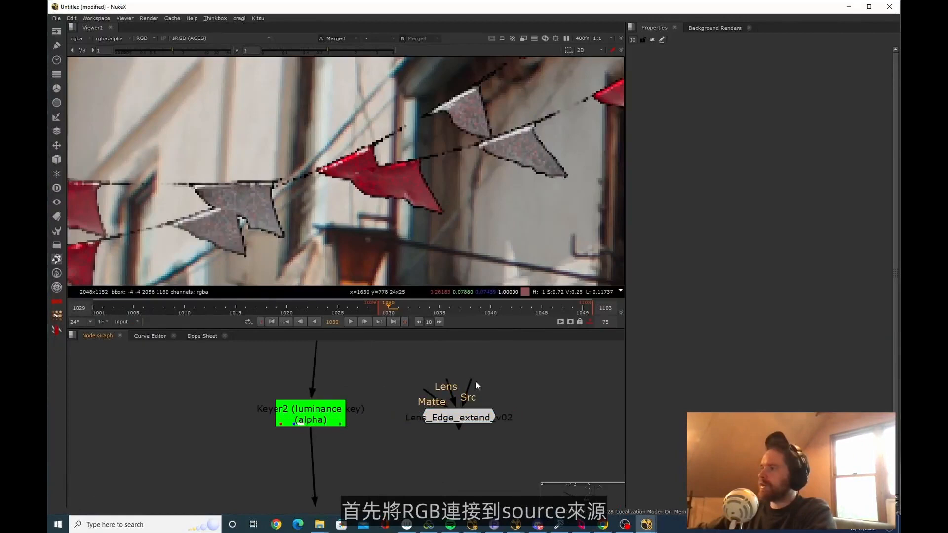
{"action": "middle_click_drag", "start_coordinate": [476, 382], "coordinate": [465, 454]}
{"action": "left_click_drag", "start_coordinate": [458, 465], "coordinate": [339, 362]}
{"action": "left_click", "coordinate": [470, 485]}
{"action": "left_click_drag", "start_coordinate": [441, 455], "coordinate": [130, 504]}
{"action": "middle_click_drag", "start_coordinate": [467, 496], "coordinate": [472, 435]}
{"action": "left_click_drag", "start_coordinate": [472, 435], "coordinate": [344, 439]}
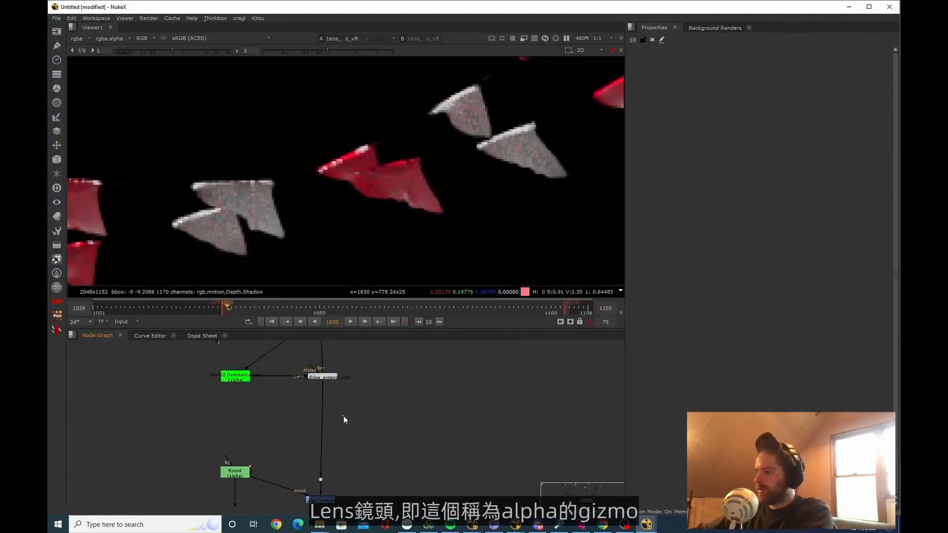
{"action": "scroll", "coordinate": [342, 417], "scroll_direction": "up", "scroll_amount": 3}
Insert a Copy node below Lens_Edge_extend and connect its A input to Keyer2 to restore the alpha
{"action": "key", "text": "k"}
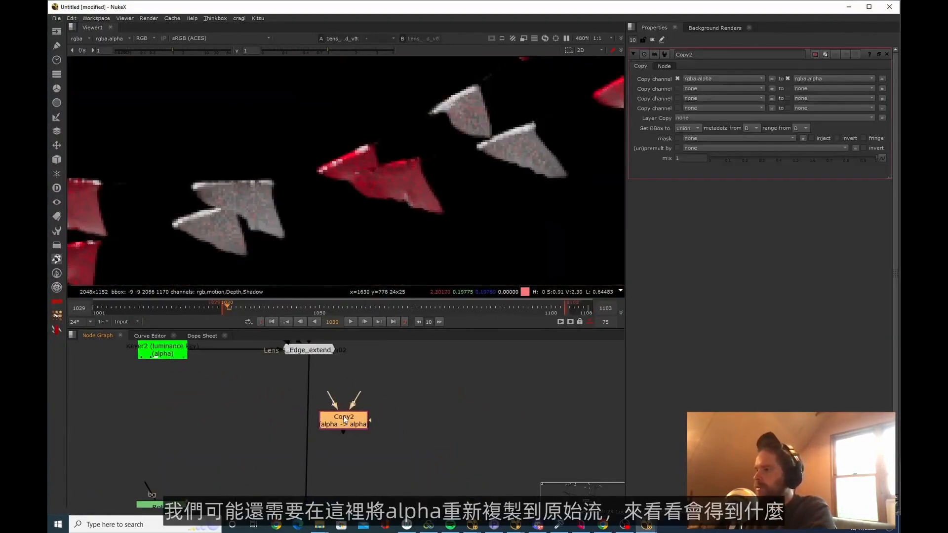
{"action": "left_click_drag", "start_coordinate": [343, 419], "coordinate": [310, 428]}
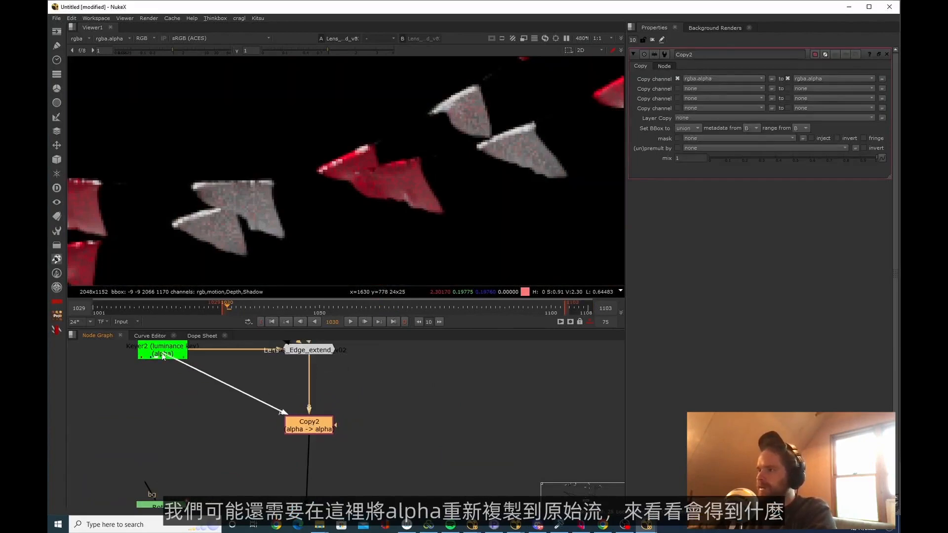
{"action": "left_click", "coordinate": [234, 420]}
{"action": "scroll", "coordinate": [446, 464], "scroll_direction": "down", "scroll_amount": 5}
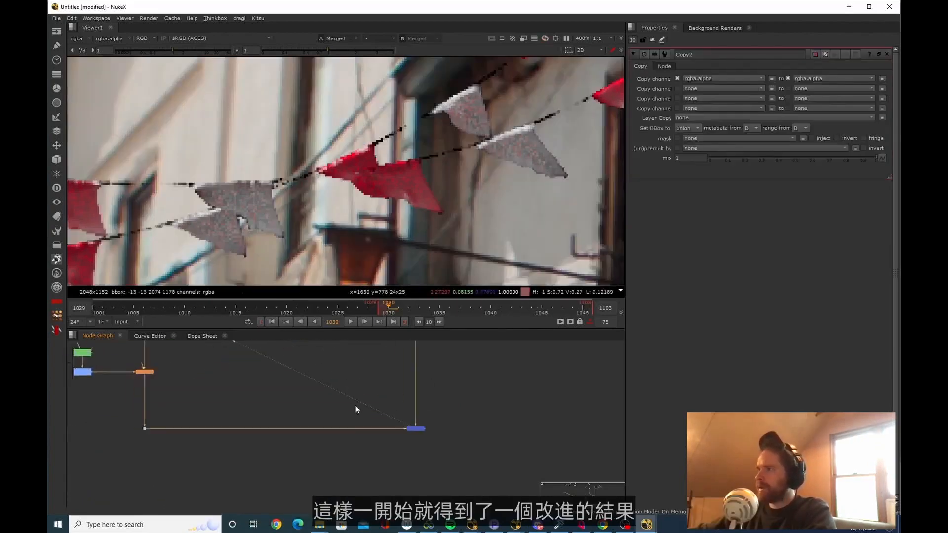
{"action": "scroll", "coordinate": [355, 405], "scroll_direction": "down", "scroll_amount": 3}
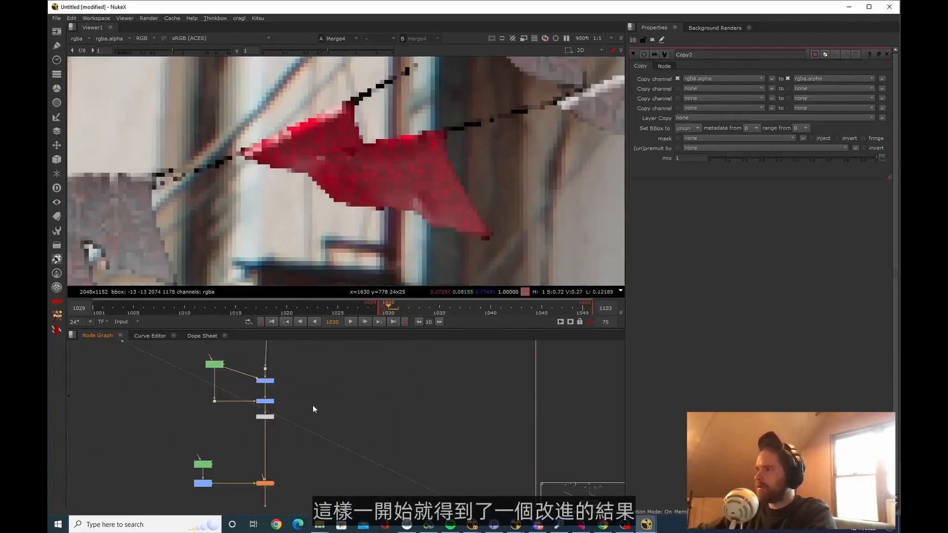
Compare the flag edges before and after the edge extension by toggling the Lens_Edge_extend node off and on
{"action": "middle_click_drag", "start_coordinate": [312, 405], "coordinate": [409, 418]}
{"action": "scroll", "coordinate": [394, 376], "scroll_direction": "up", "scroll_amount": 3}
{"action": "left_click", "coordinate": [405, 379]}
{"action": "key", "text": "d"}
{"action": "key", "text": "d"}
{"action": "key", "text": "d"}
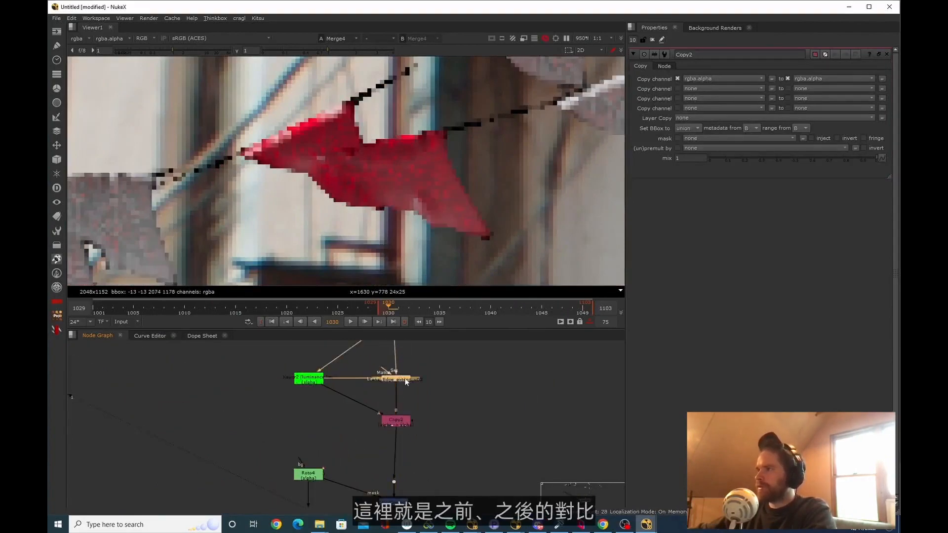
{"action": "key", "text": "d"}
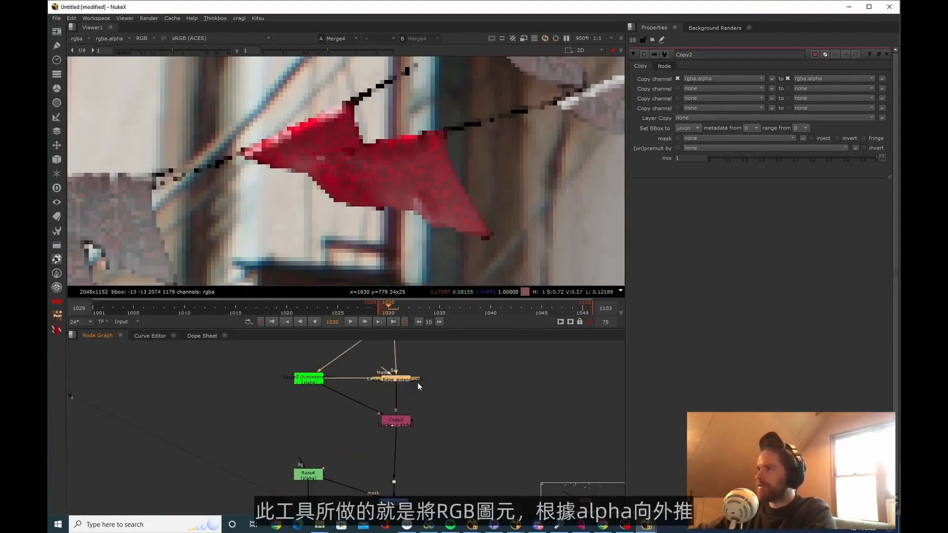
{"action": "left_click", "coordinate": [443, 454]}
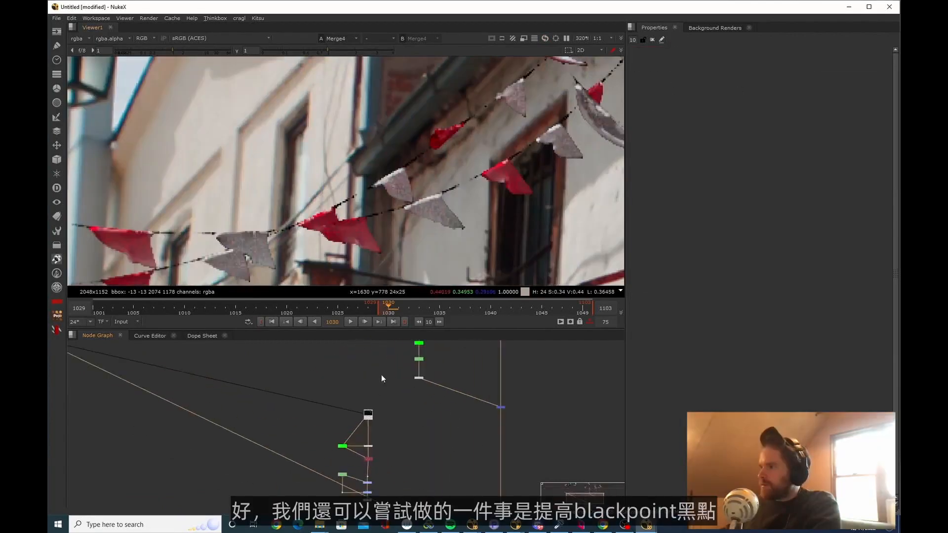
Add a Grade node directly below the flags' Read node and set its blackpoint to -0.02
{"action": "scroll", "coordinate": [377, 424], "scroll_direction": "up", "scroll_amount": 3}
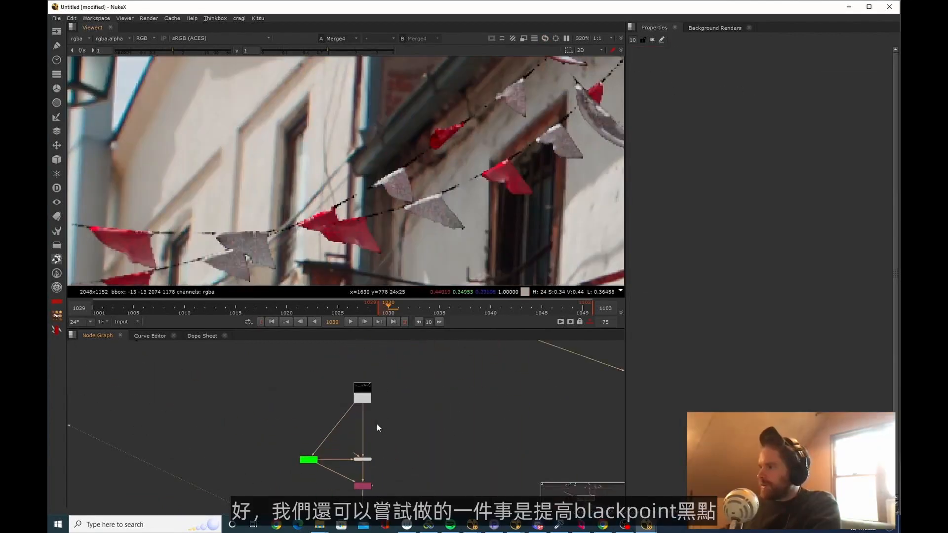
{"action": "scroll", "coordinate": [330, 348], "scroll_direction": "down", "scroll_amount": 3}
{"action": "key", "text": "g"}
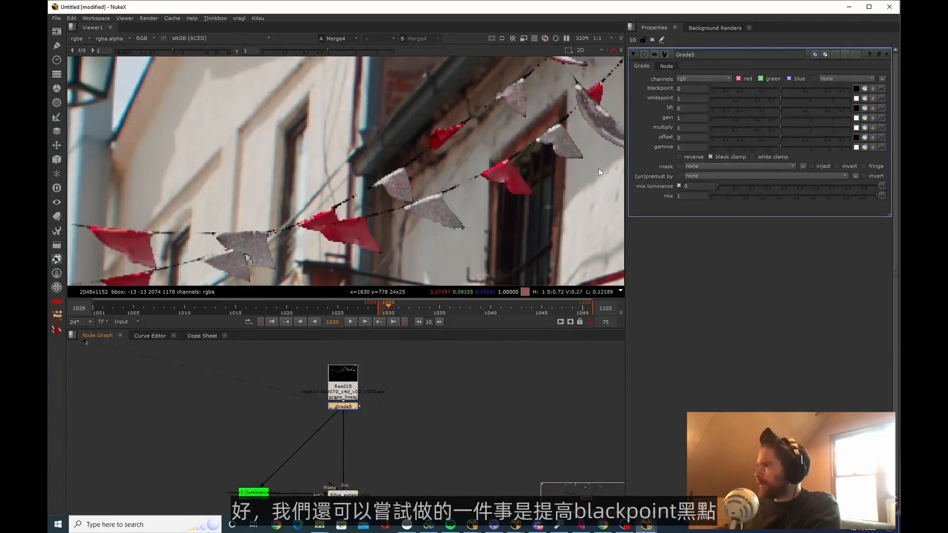
{"action": "scroll", "coordinate": [454, 199], "scroll_direction": "up", "scroll_amount": 5}
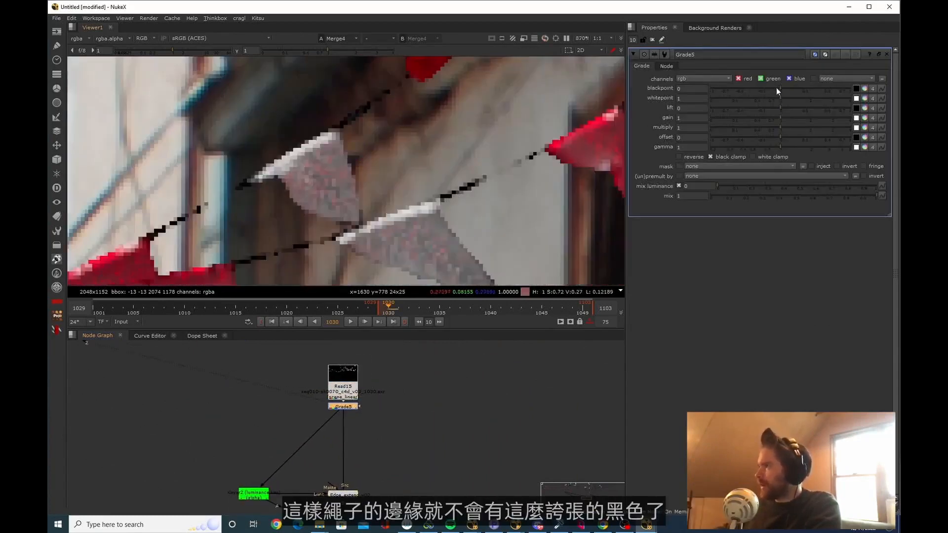
{"action": "left_click_drag", "start_coordinate": [776, 91], "coordinate": [762, 91]}
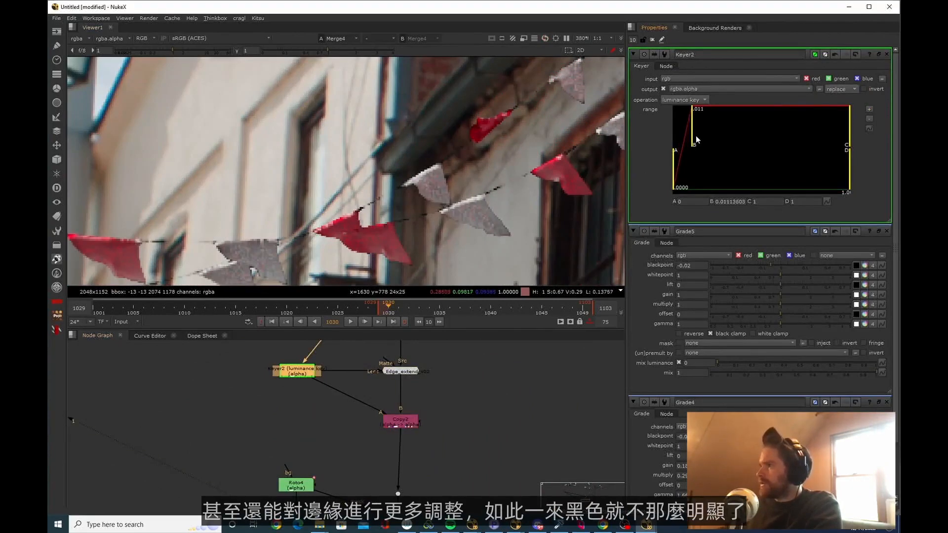
Soften the flags' alpha by raising the B value of the Keyer2 luminance range to about 0.019
{"action": "left_click_drag", "start_coordinate": [695, 135], "coordinate": [700, 141]}
{"action": "scroll", "coordinate": [418, 187], "scroll_direction": "down", "scroll_amount": 6}
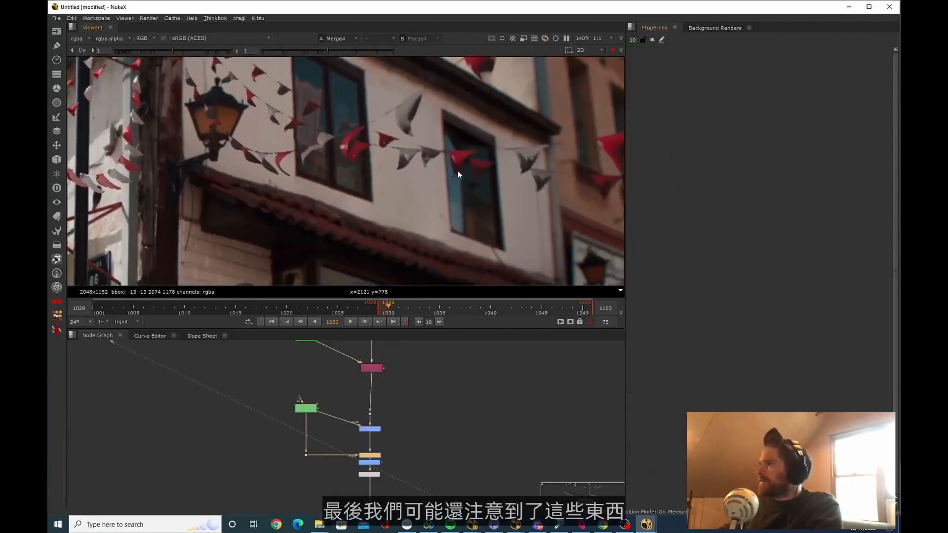
Compare the chromatic aberration on the plate's window edges with the CG flags in front of them
{"action": "scroll", "coordinate": [466, 161], "scroll_direction": "up", "scroll_amount": 8}
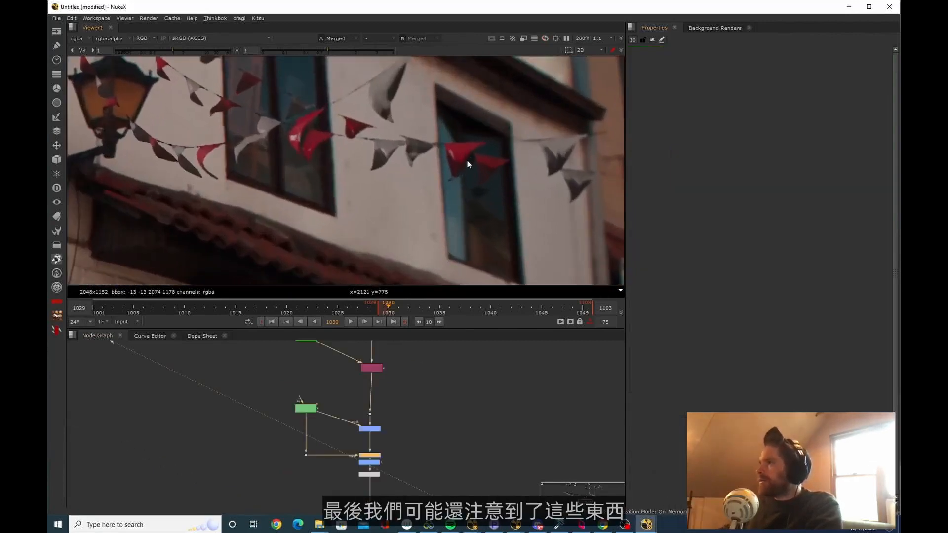
{"action": "scroll", "coordinate": [380, 172], "scroll_direction": "up", "scroll_amount": 3}
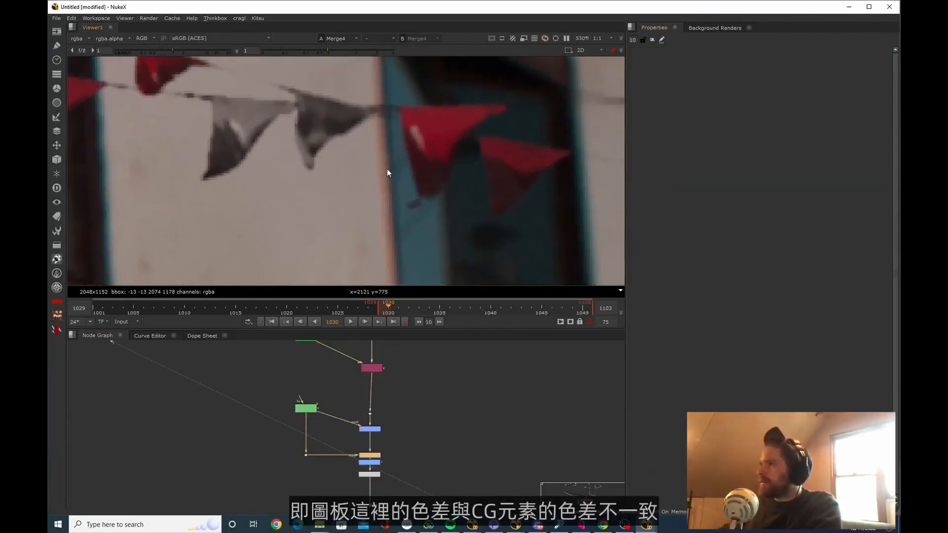
{"action": "middle_click_drag", "start_coordinate": [587, 209], "coordinate": [484, 243]}
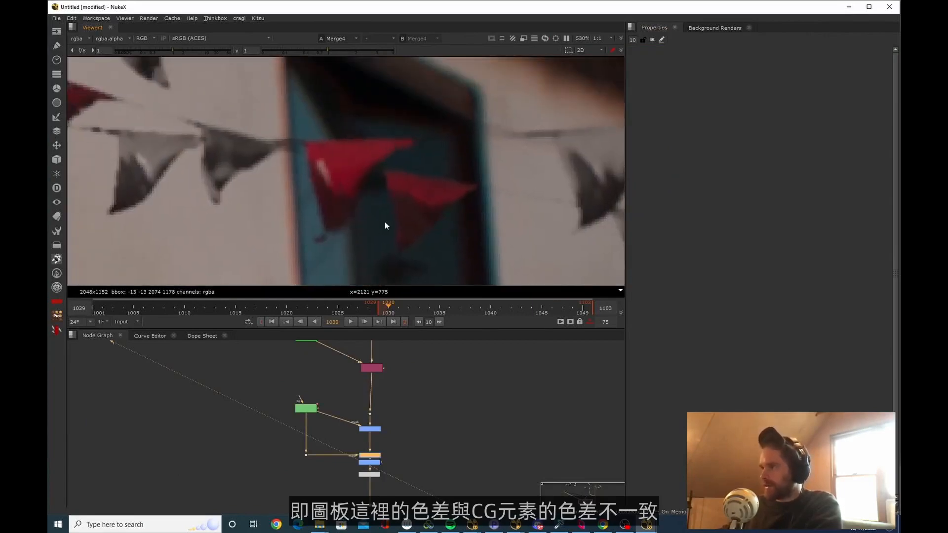
{"action": "scroll", "coordinate": [292, 170], "scroll_direction": "up", "scroll_amount": 2}
{"action": "left_click", "coordinate": [293, 198], "text": "ctrl"}
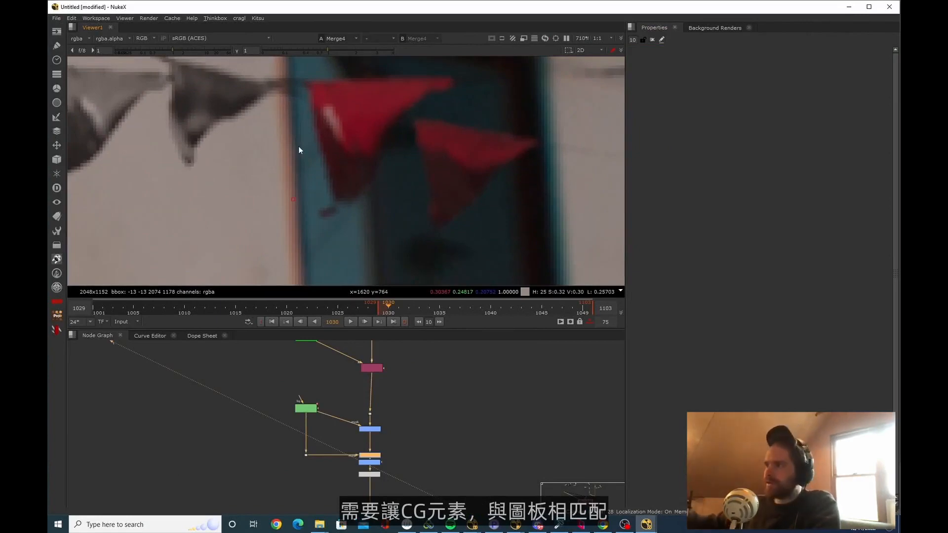
Search the available nodes for "chroma" and pick apChroma AP as a chromatic aberration tool
{"action": "key", "text": "Tab"}
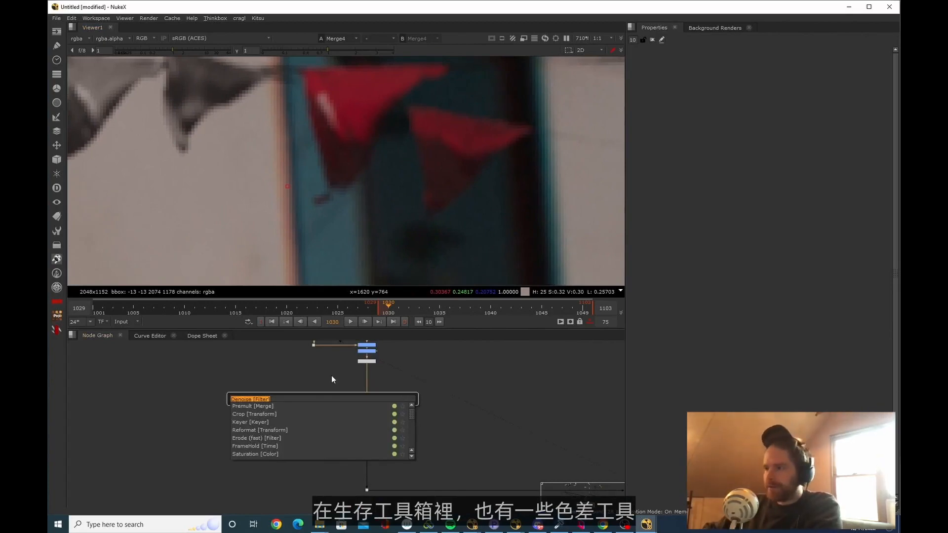
{"action": "type", "text": "chroma"}
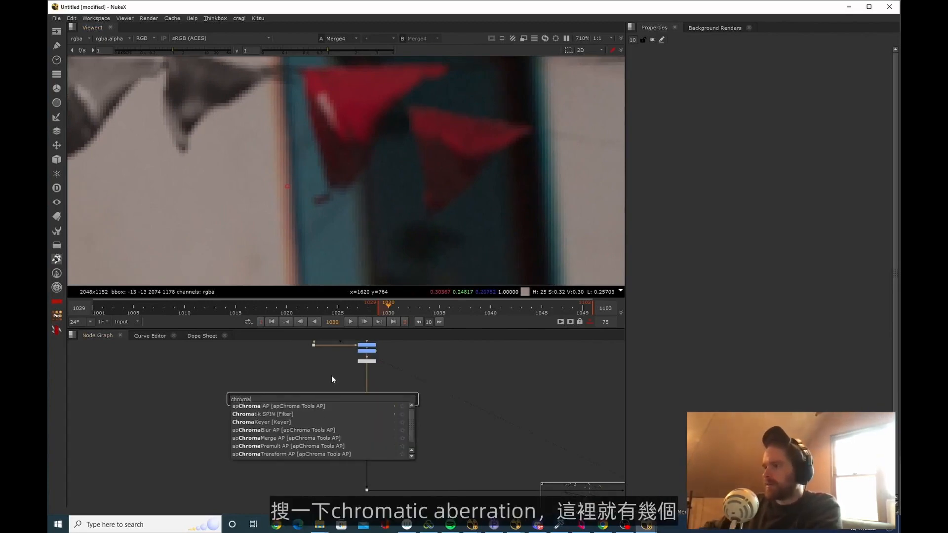
{"action": "key", "text": "Up"}
{"action": "key", "text": "Up"}
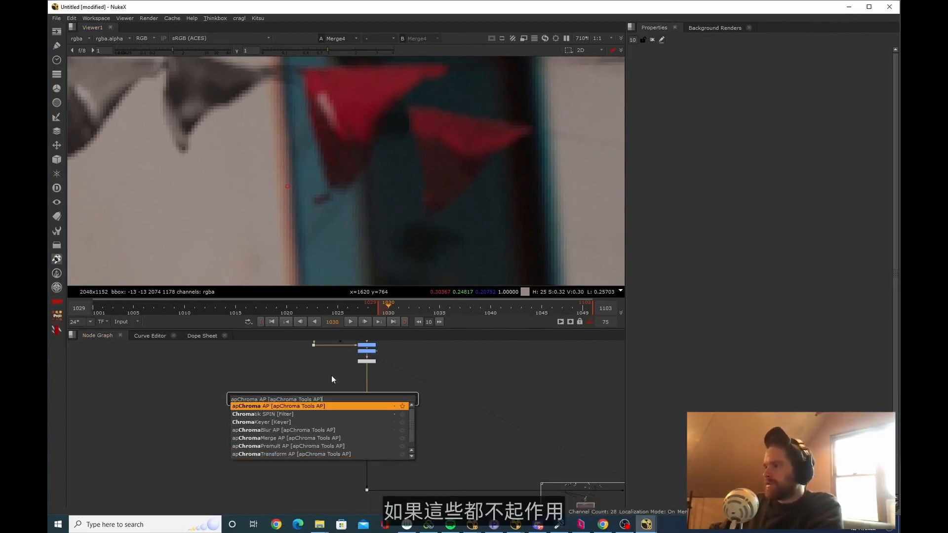
{"action": "key", "text": "Return"}
Switch to the Chrome browser, search Google for "chromatic aberration nukepedia", look over the listed gizmos and return to NukeX
{"action": "key", "text": "alt+Tab"}
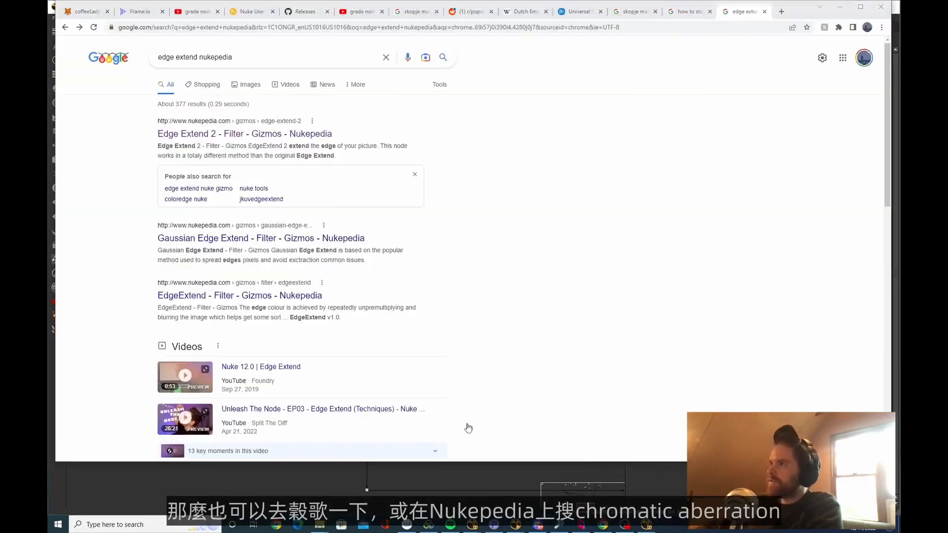
{"action": "triple_click", "coordinate": [310, 54]}
{"action": "type", "text": "chromatic"}
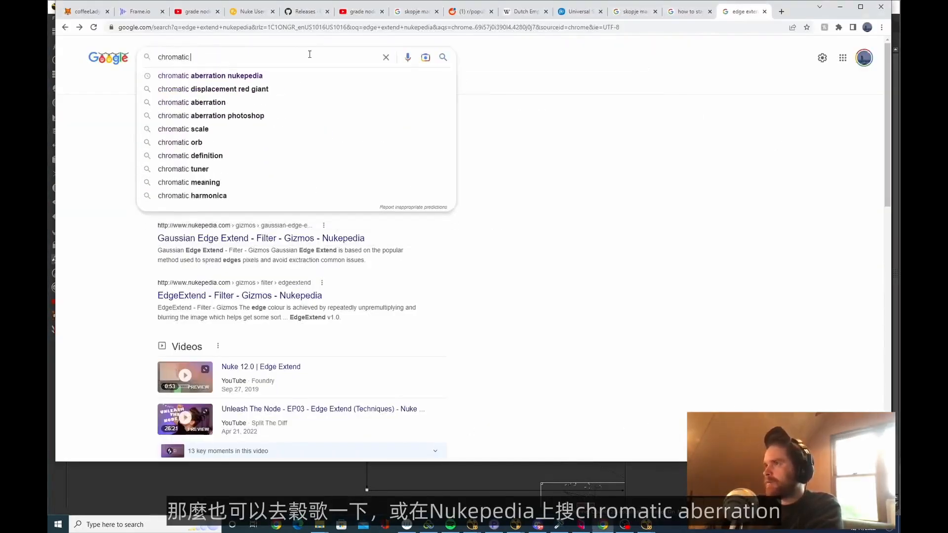
{"action": "key", "text": "Down"}
{"action": "key", "text": "Return"}
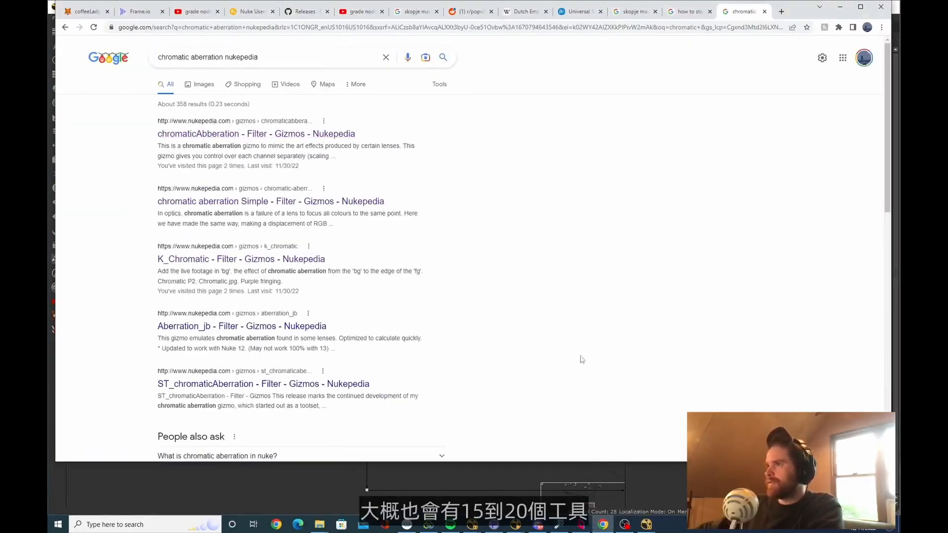
{"action": "scroll", "coordinate": [587, 395], "scroll_direction": "down", "scroll_amount": 10}
{"action": "scroll", "coordinate": [609, 393], "scroll_direction": "up", "scroll_amount": 10}
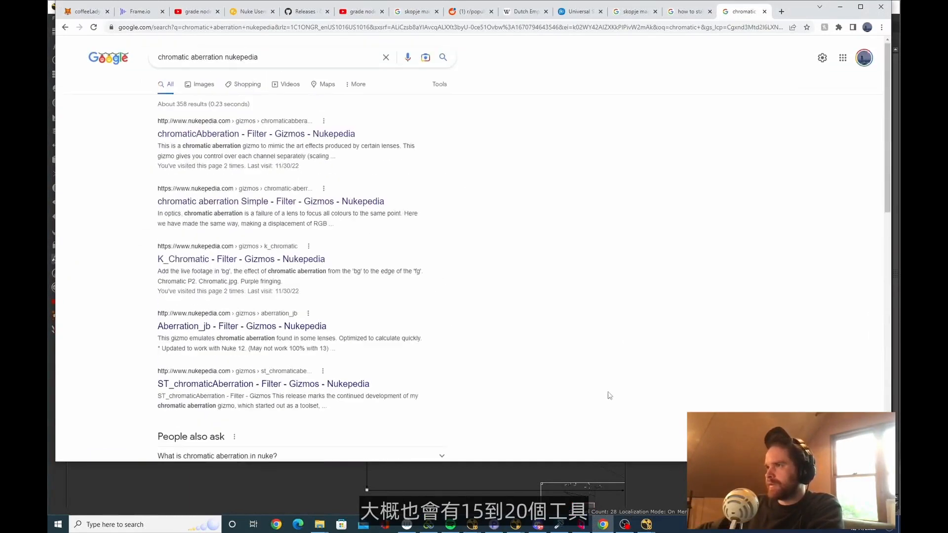
{"action": "key", "text": "alt+Tab"}
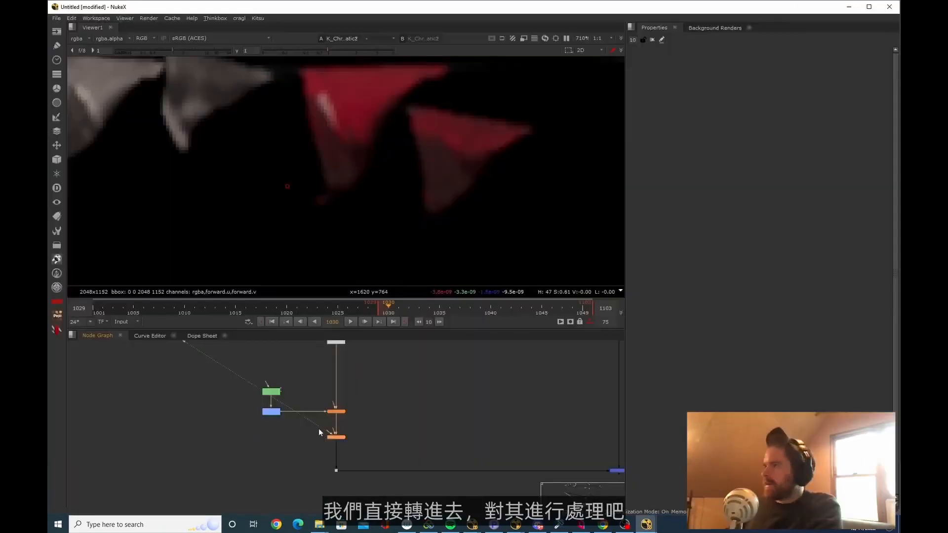
View Merge4 and open the K_Chromatic3 node's properties to inspect its chromatic aberration on the flags
{"action": "middle_click_drag", "start_coordinate": [451, 445], "coordinate": [335, 404]}
{"action": "left_click", "coordinate": [504, 430]}
{"action": "key", "text": "1"}
{"action": "middle_click_drag", "start_coordinate": [504, 430], "coordinate": [549, 446]}
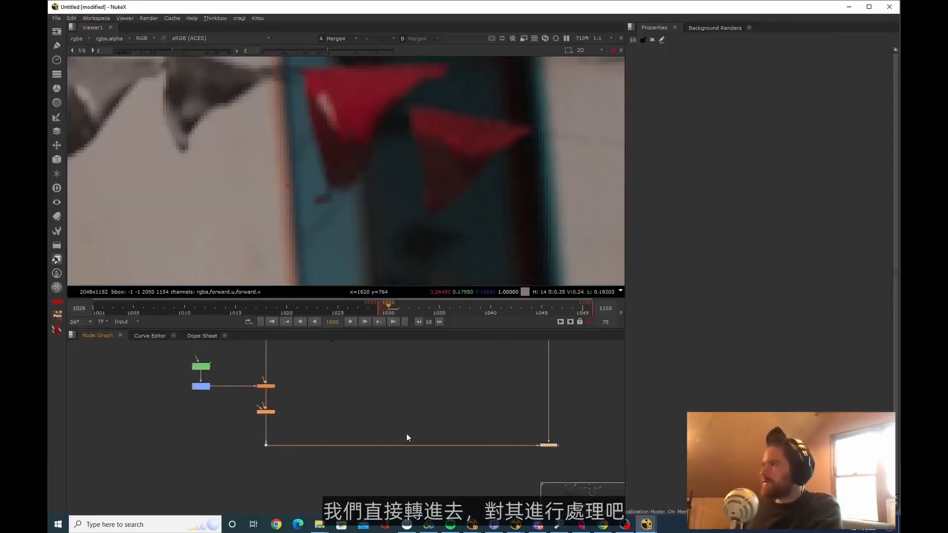
{"action": "double_click", "coordinate": [264, 412]}
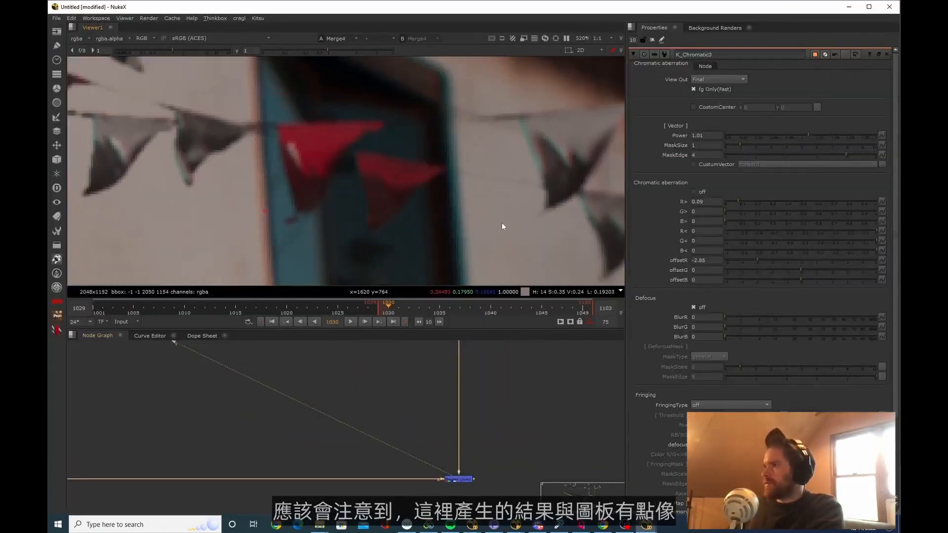
{"action": "middle_click_drag", "start_coordinate": [501, 223], "coordinate": [488, 185]}
{"action": "scroll", "coordinate": [499, 180], "scroll_direction": "down", "scroll_amount": 4}
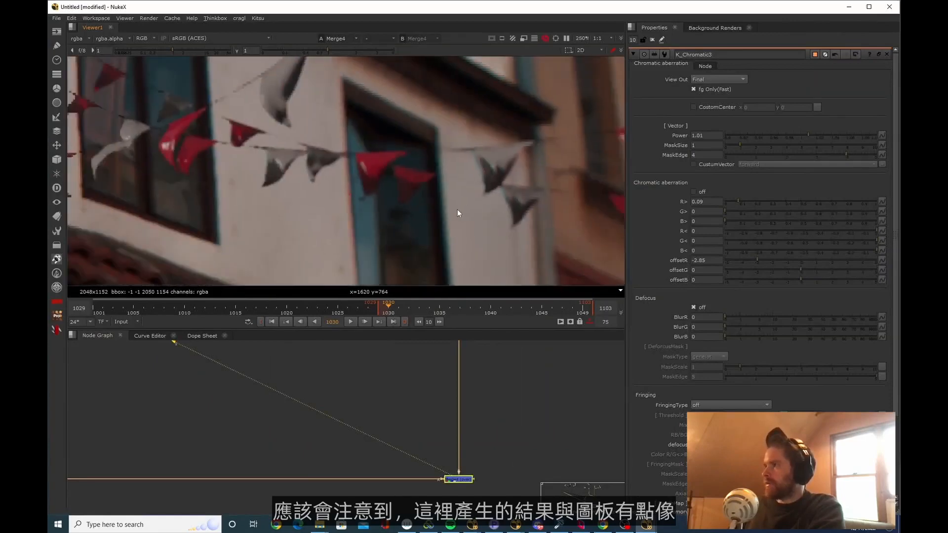
Compare the flags' colour fringes with the plate's window edges and set K_Chromatic3's offsetR to 5 and R> to 0.115
{"action": "scroll", "coordinate": [421, 161], "scroll_direction": "up", "scroll_amount": 5}
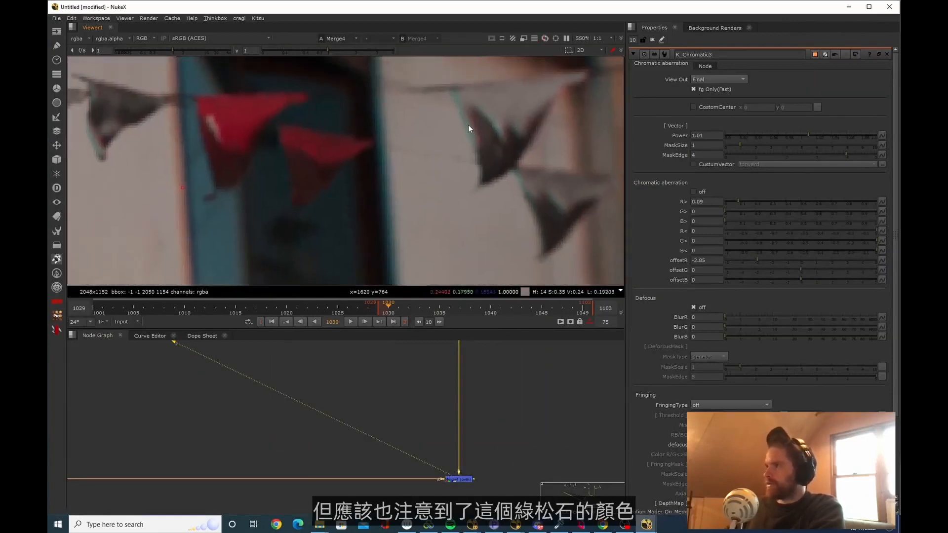
{"action": "scroll", "coordinate": [469, 128], "scroll_direction": "up", "scroll_amount": 1}
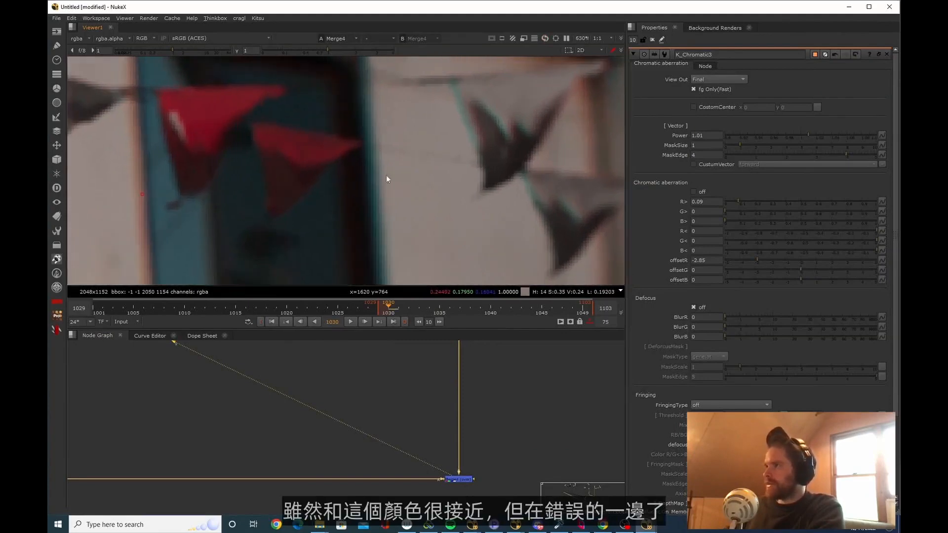
{"action": "middle_click_drag", "start_coordinate": [374, 193], "coordinate": [387, 196]}
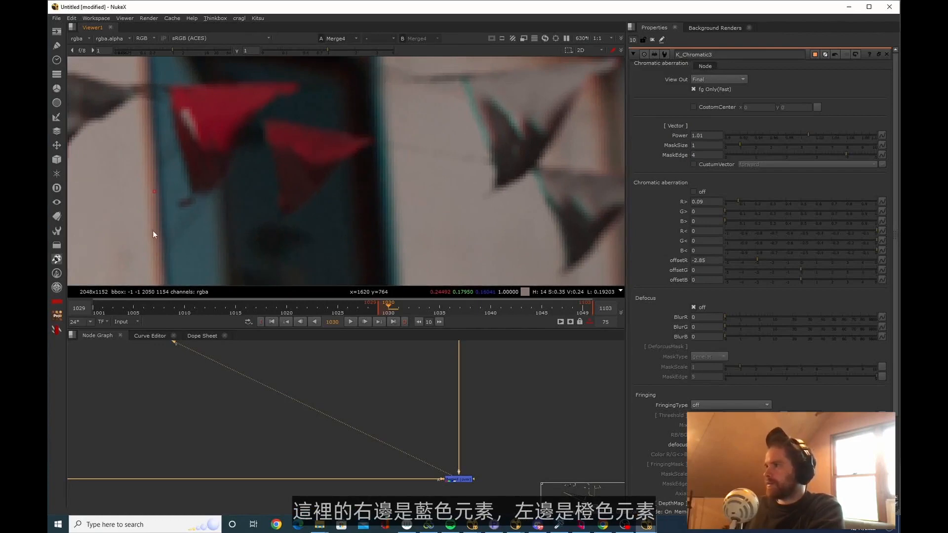
{"action": "left_click_drag", "start_coordinate": [774, 262], "coordinate": [876, 262]}
{"action": "left_click", "coordinate": [747, 202]}
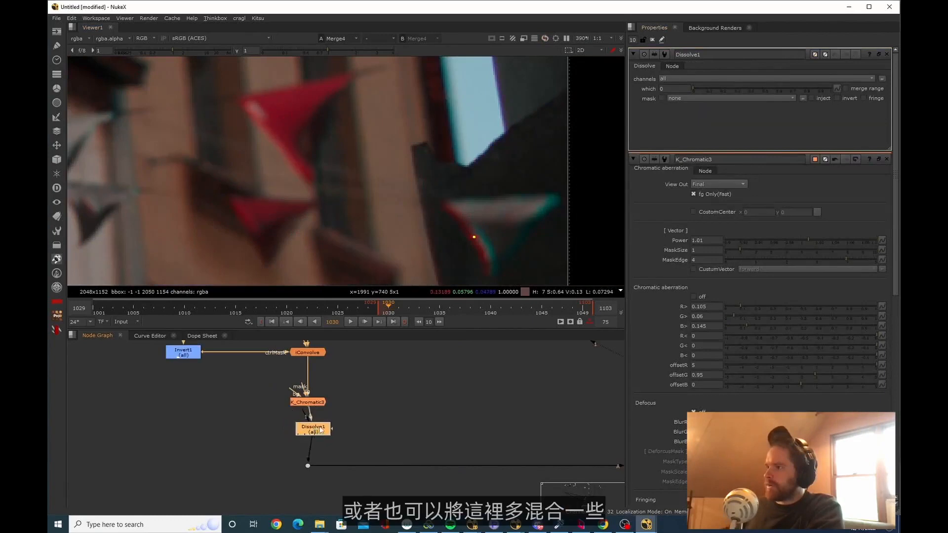
Review the whole street composite with its flags and switch briefly to Nuke Studio's seq010 timeline
{"action": "left_click_drag", "start_coordinate": [304, 427], "coordinate": [363, 410]}
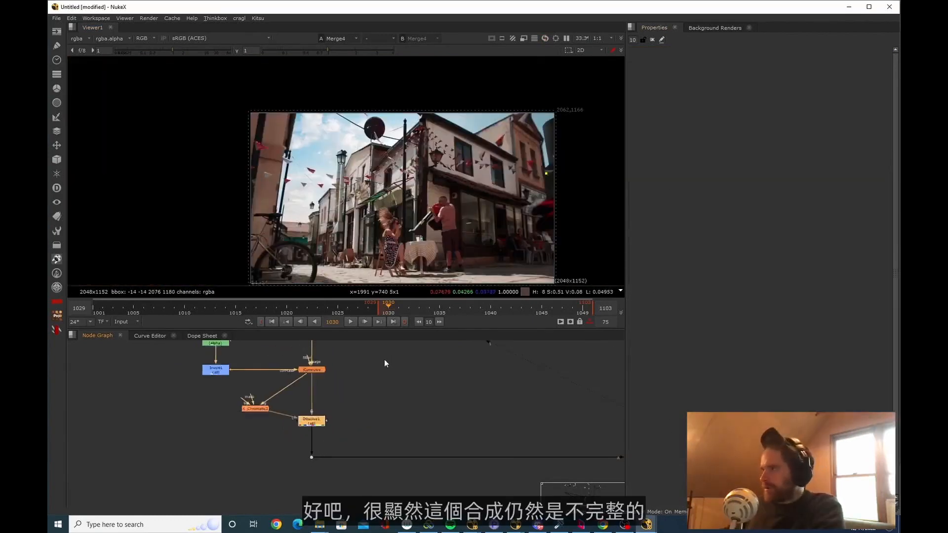
{"action": "scroll", "coordinate": [385, 360], "scroll_direction": "down", "scroll_amount": 1}
{"action": "scroll", "coordinate": [314, 172], "scroll_direction": "up", "scroll_amount": 1}
{"action": "mouse_move", "coordinate": [314, 172]}
{"action": "middle_mouse_down"}
{"action": "mouse_move", "coordinate": [346, 157]}
{"action": "mouse_move", "coordinate": [299, 170]}
{"action": "middle_mouse_up"}
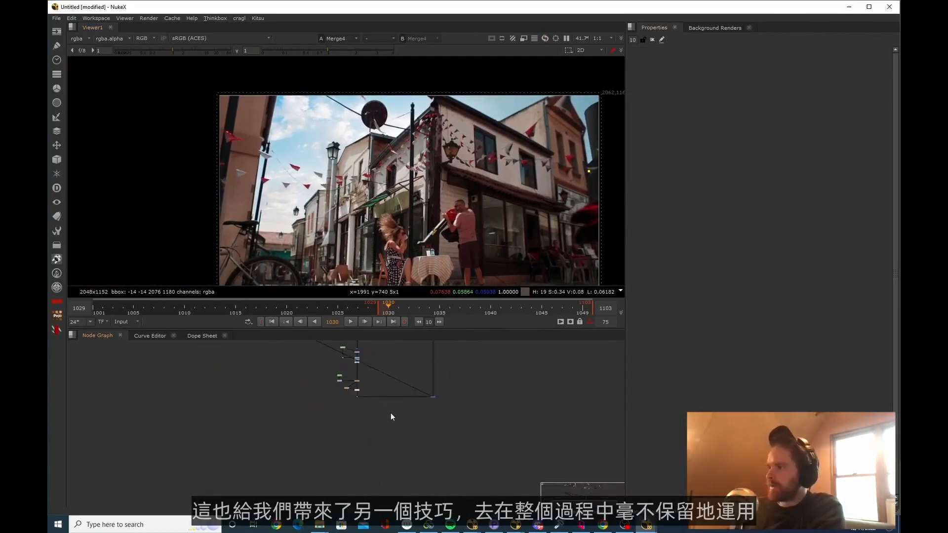
{"action": "key", "text": "alt+Tab"}
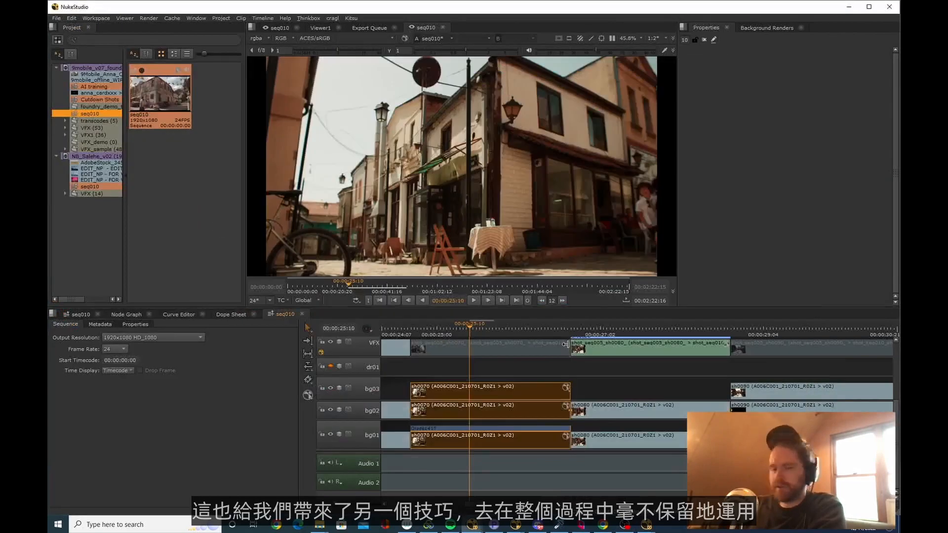
{"action": "scroll", "coordinate": [897, 435], "scroll_direction": "up", "scroll_amount": 3}
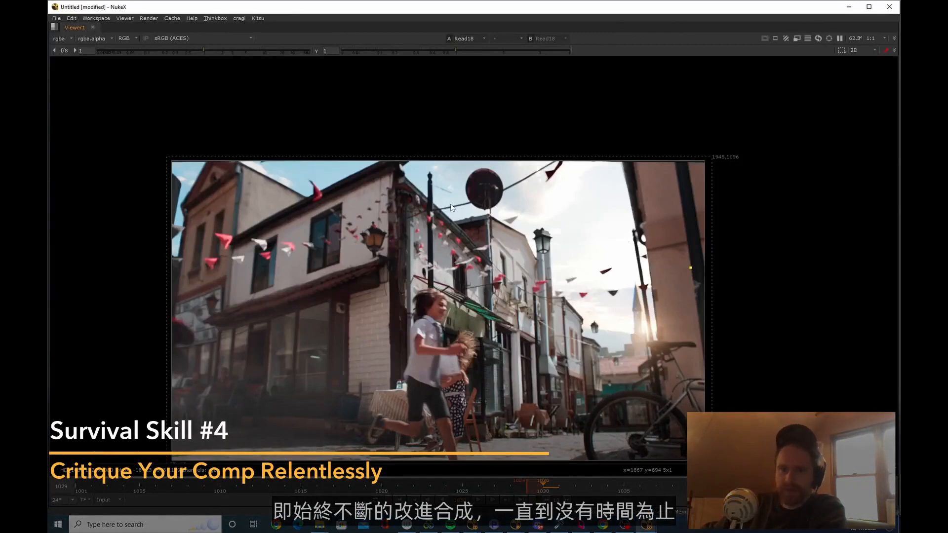
Review the finished Read18 composite of the running boy in the enlarged viewer for points to critique
{"action": "scroll", "coordinate": [459, 330], "scroll_direction": "up", "scroll_amount": 2}
{"action": "scroll", "coordinate": [511, 299], "scroll_direction": "down", "scroll_amount": 4}
{"action": "middle_click_drag", "start_coordinate": [508, 350], "coordinate": [514, 359]}
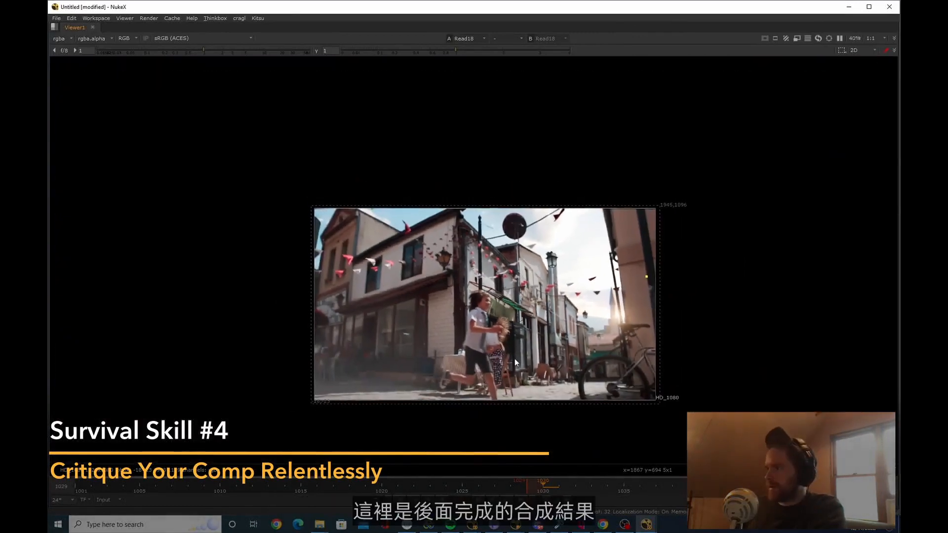
{"action": "scroll", "coordinate": [527, 332], "scroll_direction": "up", "scroll_amount": 1}
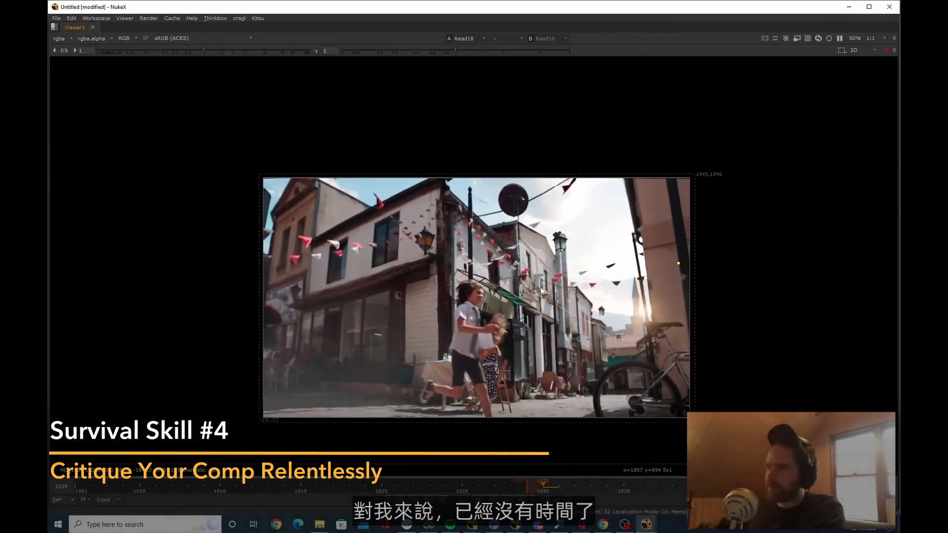
{"action": "scroll", "coordinate": [561, 277], "scroll_direction": "down", "scroll_amount": 2}
{"action": "scroll", "coordinate": [558, 278], "scroll_direction": "up", "scroll_amount": 3}
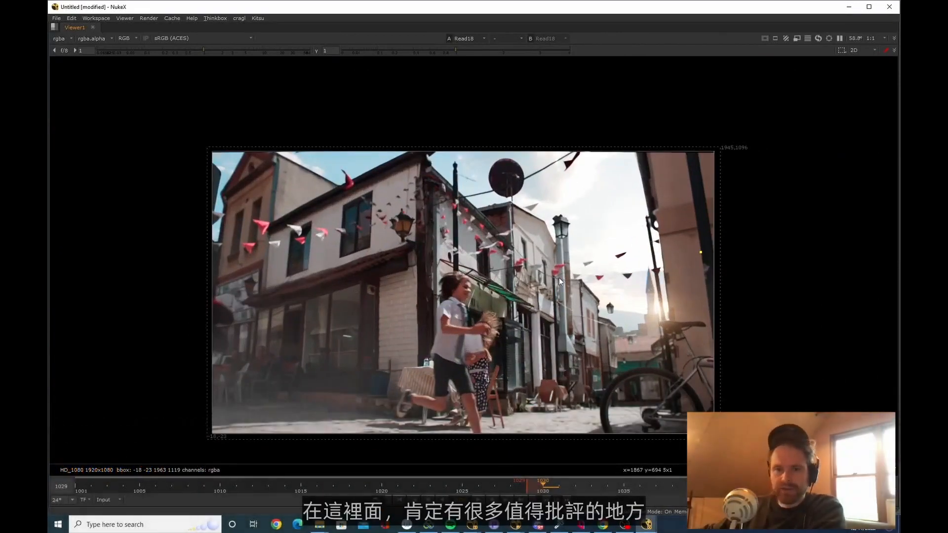
{"action": "mouse_move", "coordinate": [353, 301]}
{"action": "middle_mouse_down"}
{"action": "mouse_move", "coordinate": [349, 271]}
{"action": "mouse_move", "coordinate": [343, 311]}
{"action": "middle_mouse_up"}
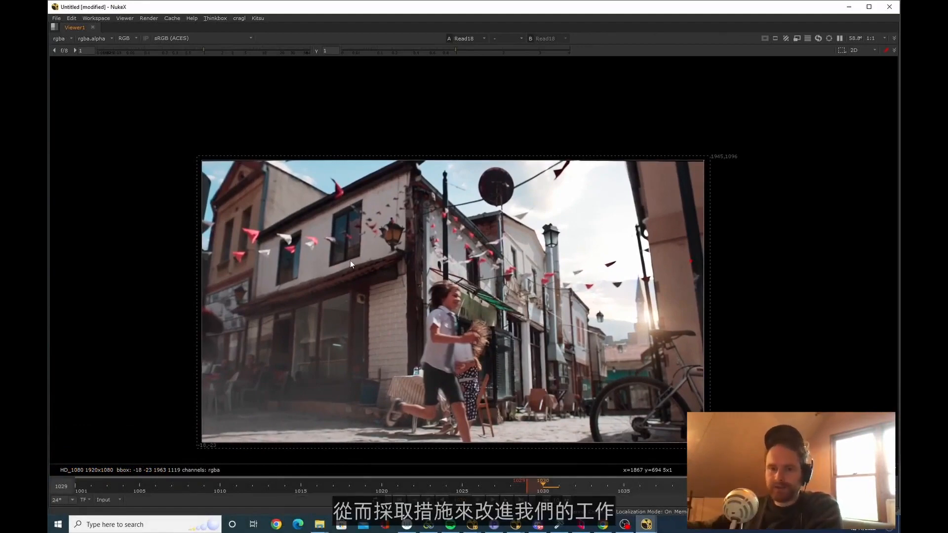
Check the brightness of the flags against the shaded building facade in the finished composite
{"action": "key", "text": "space"}
{"action": "key", "text": "space"}
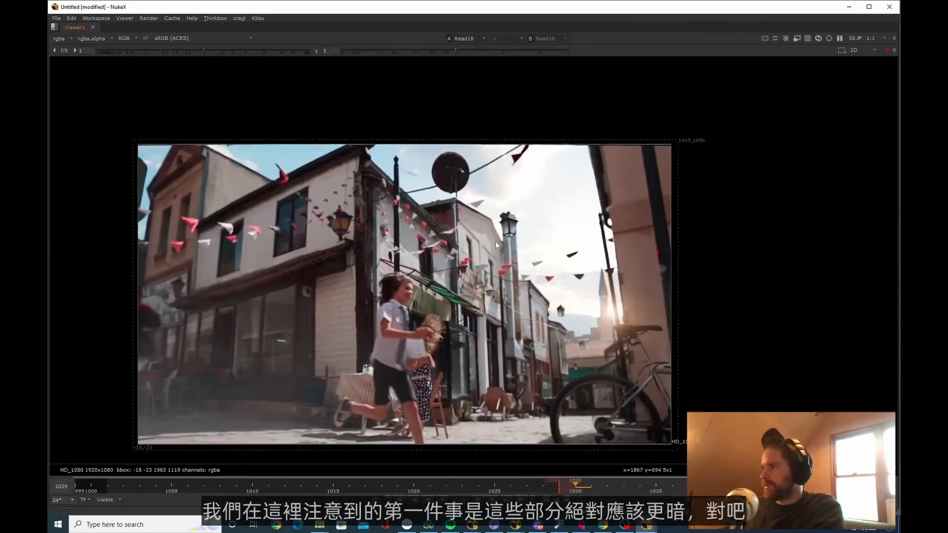
{"action": "scroll", "coordinate": [495, 241], "scroll_direction": "up", "scroll_amount": 3}
{"action": "middle_click_drag", "start_coordinate": [496, 240], "coordinate": [544, 194]}
{"action": "scroll", "coordinate": [523, 211], "scroll_direction": "down", "scroll_amount": 2}
{"action": "middle_click_drag", "start_coordinate": [346, 233], "coordinate": [356, 262]}
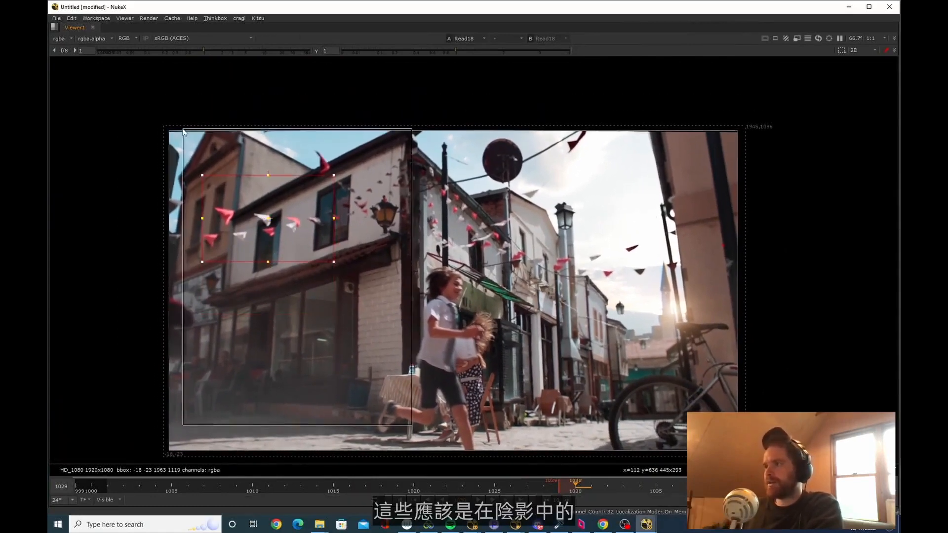
Examine the white balance of the white and red flags against the shadowed wall beside the street lamps
{"action": "scroll", "coordinate": [454, 187], "scroll_direction": "up", "scroll_amount": 5}
{"action": "scroll", "coordinate": [454, 189], "scroll_direction": "up", "scroll_amount": 2}
{"action": "middle_click_drag", "start_coordinate": [459, 210], "coordinate": [393, 188]}
{"action": "scroll", "coordinate": [461, 269], "scroll_direction": "up", "scroll_amount": 1}
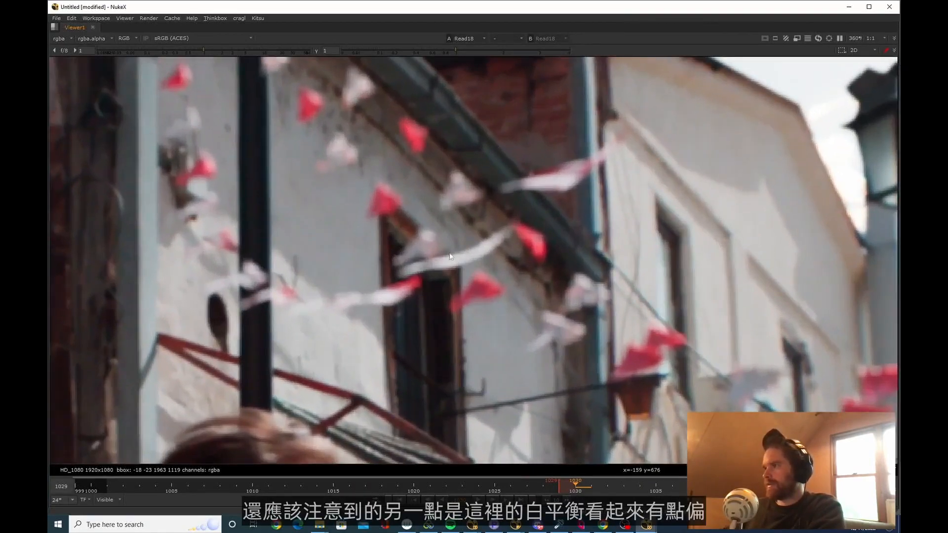
{"action": "scroll", "coordinate": [424, 278], "scroll_direction": "down", "scroll_amount": 3}
{"action": "scroll", "coordinate": [409, 276], "scroll_direction": "down", "scroll_amount": 2}
{"action": "scroll", "coordinate": [396, 191], "scroll_direction": "up", "scroll_amount": 3}
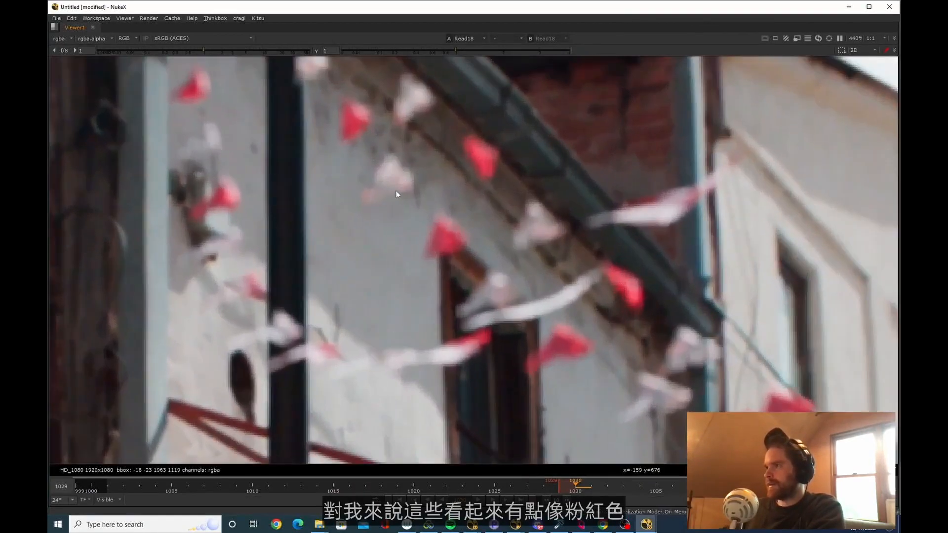
{"action": "scroll", "coordinate": [386, 257], "scroll_direction": "down", "scroll_amount": 3}
{"action": "scroll", "coordinate": [406, 181], "scroll_direction": "up", "scroll_amount": 3}
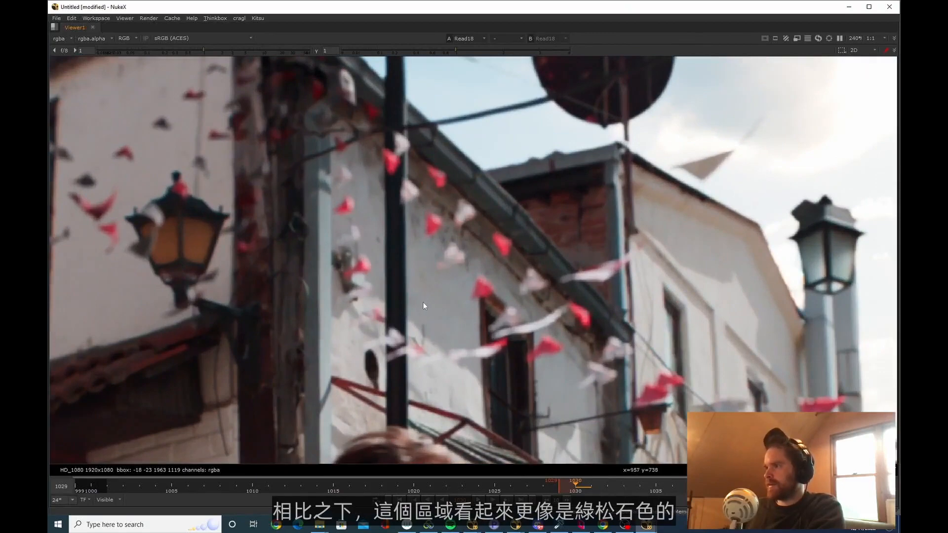
{"action": "scroll", "coordinate": [422, 339], "scroll_direction": "down", "scroll_amount": 5}
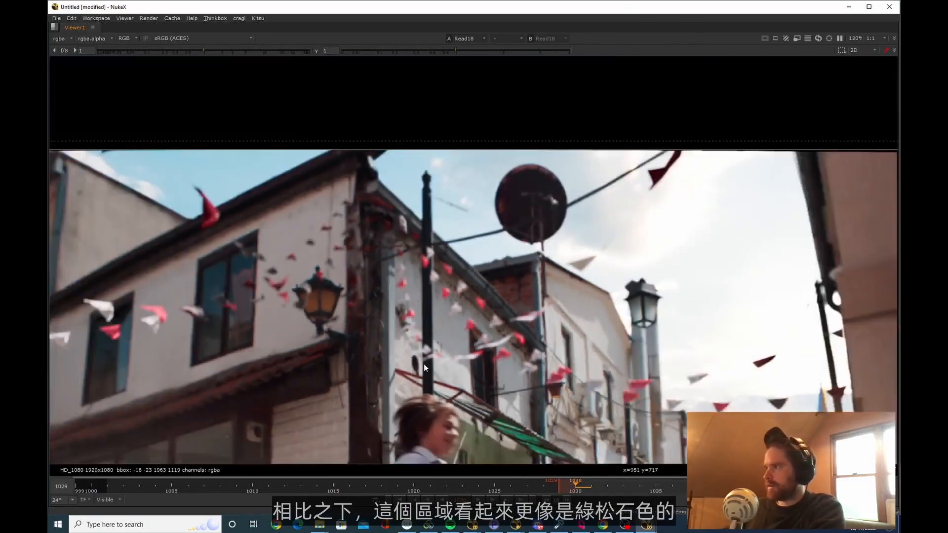
Inspect the keyed rooftop and building edges against the replaced sky near the sun
{"action": "scroll", "coordinate": [477, 280], "scroll_direction": "up", "scroll_amount": 3}
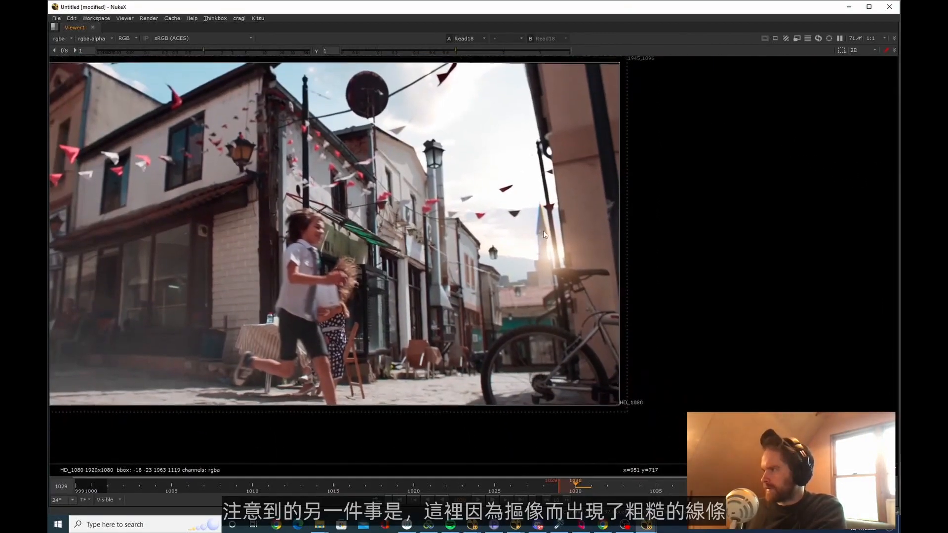
{"action": "scroll", "coordinate": [534, 280], "scroll_direction": "up", "scroll_amount": 5}
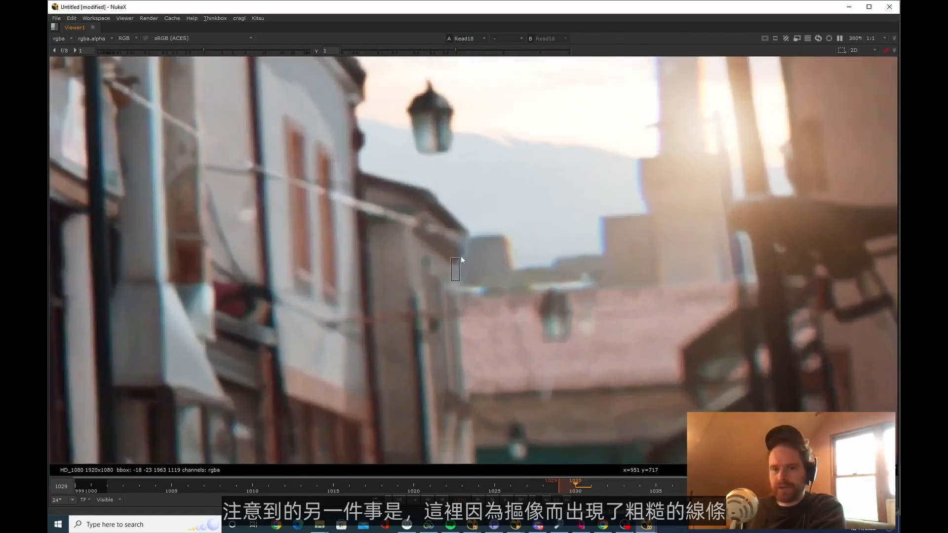
{"action": "scroll", "coordinate": [467, 245], "scroll_direction": "up", "scroll_amount": 2}
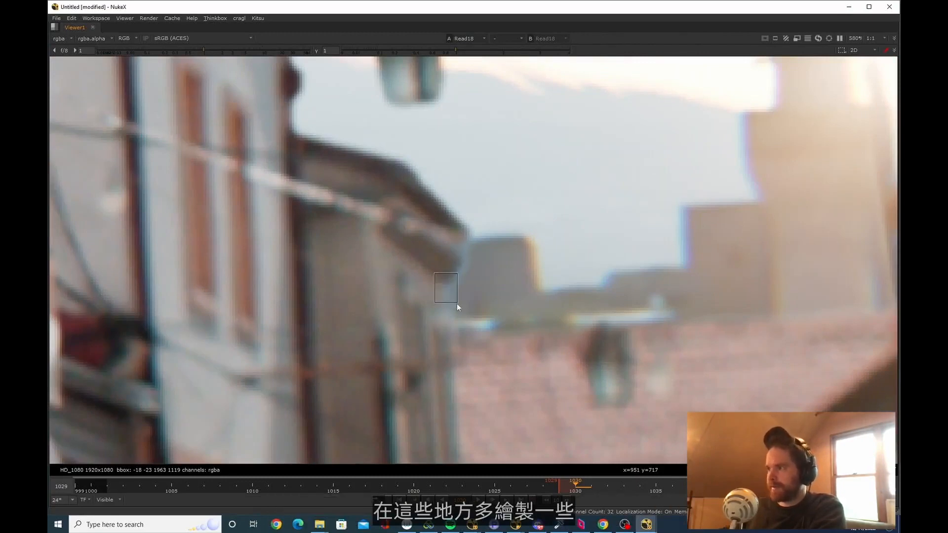
{"action": "scroll", "coordinate": [452, 304], "scroll_direction": "down", "scroll_amount": 5}
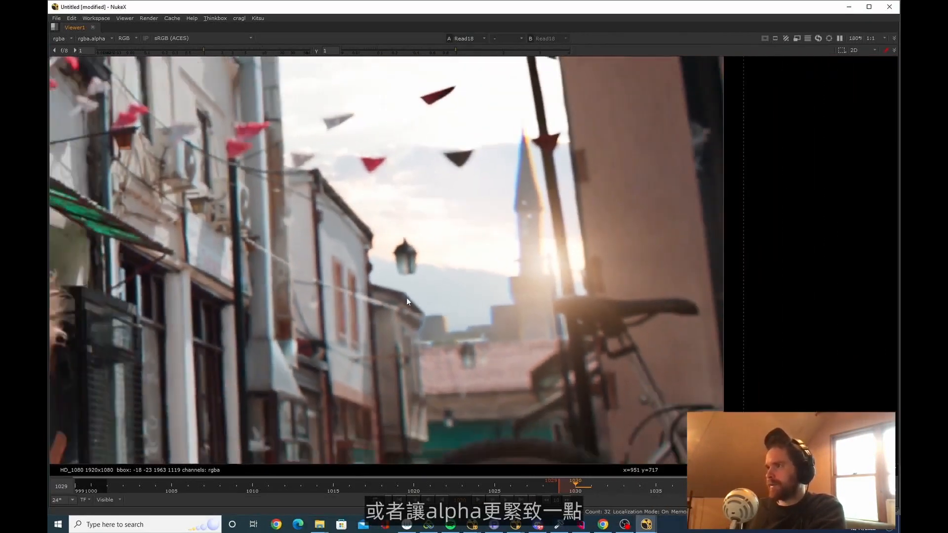
{"action": "scroll", "coordinate": [407, 299], "scroll_direction": "down", "scroll_amount": 3}
Move frame by frame around frame 1032 and inspect the hanging lamp beside the boy for retime artifacts
{"action": "key", "text": "Right"}
{"action": "key", "text": "Right"}
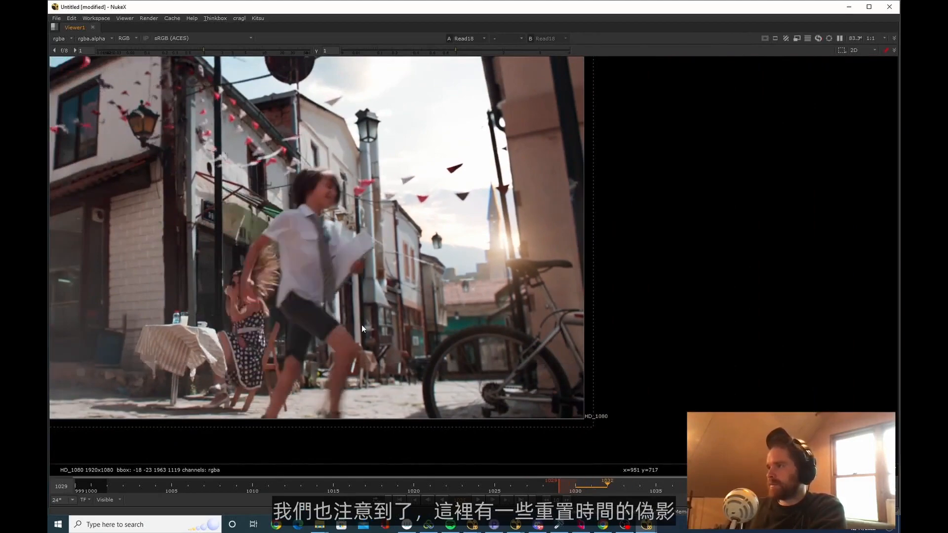
{"action": "key", "text": "Right"}
{"action": "key", "text": "Right"}
{"action": "key", "text": "Left"}
{"action": "key", "text": "Left"}
{"action": "key", "text": "Right"}
{"action": "scroll", "coordinate": [425, 248], "scroll_direction": "up", "scroll_amount": 2}
{"action": "left_click_drag", "start_coordinate": [437, 218], "coordinate": [462, 255], "text": "ctrl+shift"}
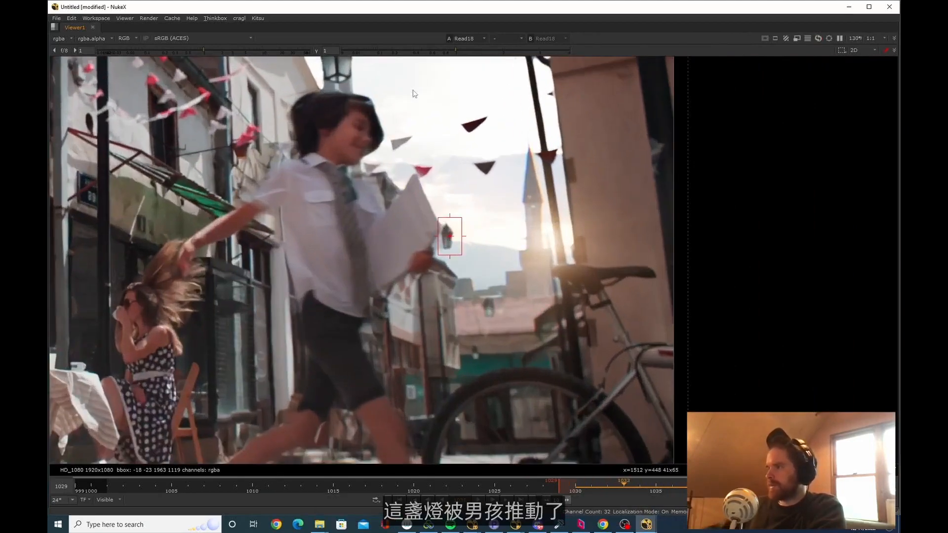
Inspect the key edges around the boy's tie and papers on frame 1034
{"action": "key", "text": "Right"}
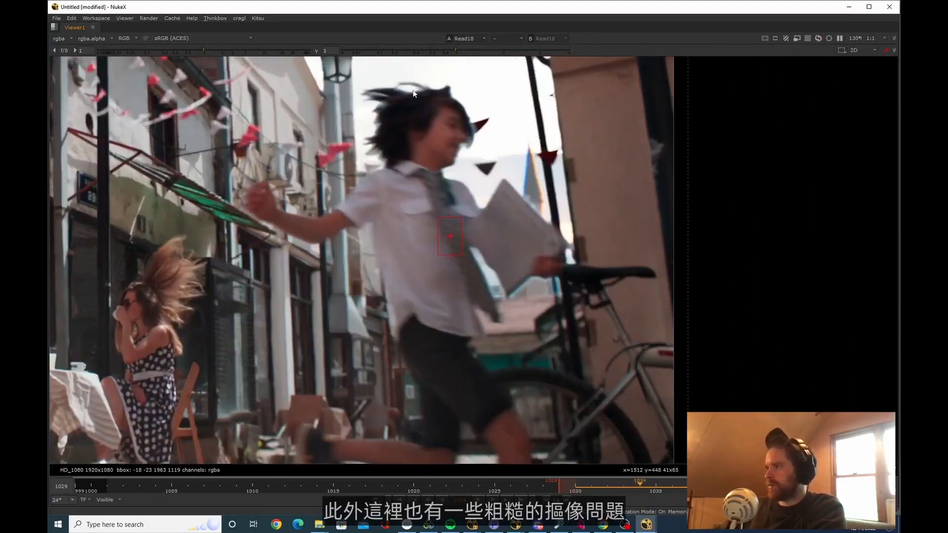
{"action": "middle_click_drag", "start_coordinate": [460, 333], "coordinate": [425, 306]}
{"action": "key", "text": "Left"}
{"action": "key", "text": "Left"}
{"action": "key", "text": "Left"}
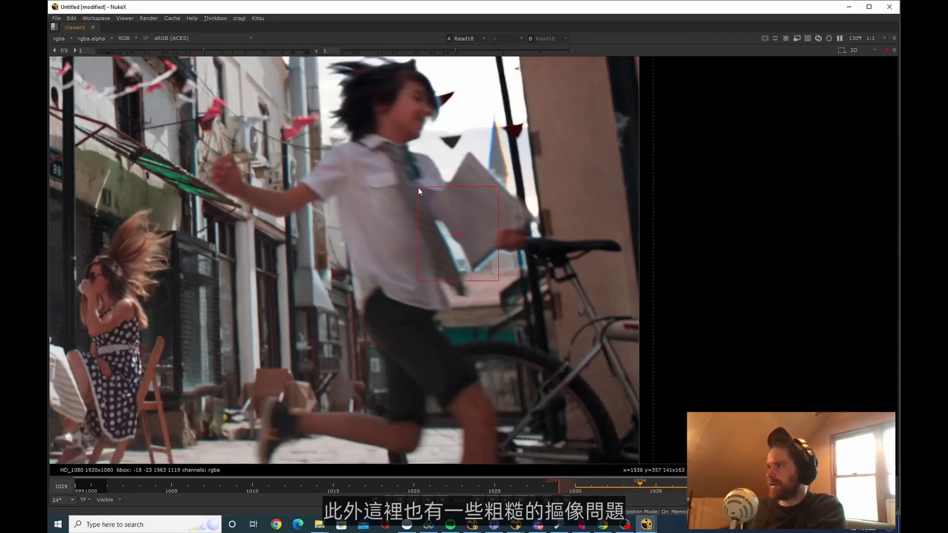
Step back through the shot to frame 1023 with the full image in view
{"action": "scroll", "coordinate": [422, 242], "scroll_direction": "down", "scroll_amount": 5}
{"action": "key", "text": "Left"}
{"action": "key", "text": "Left"}
{"action": "key", "text": "Left"}
{"action": "key", "text": "Left"}
{"action": "key", "text": "Left"}
{"action": "key", "text": "Left"}
{"action": "key", "text": "Left"}
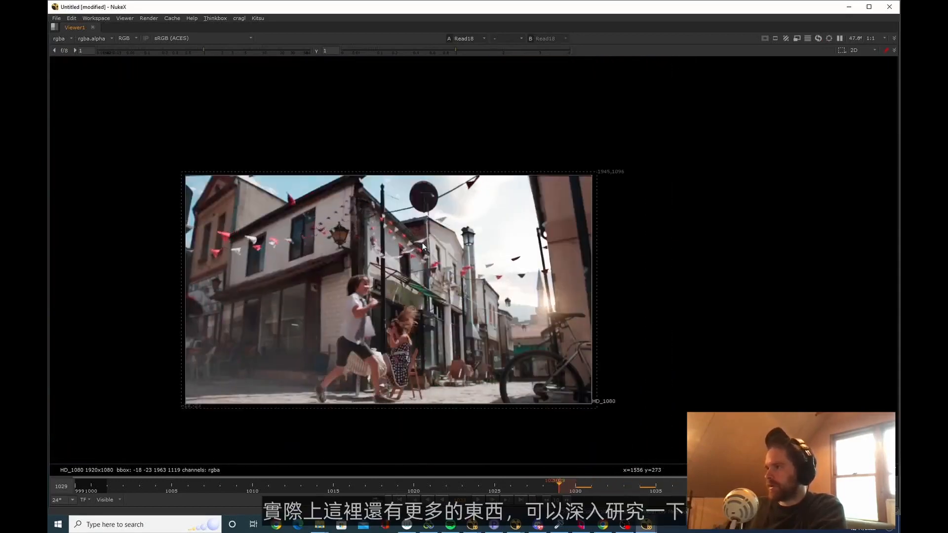
{"action": "key", "text": "Left"}
{"action": "key", "text": "Left"}
{"action": "key", "text": "Left"}
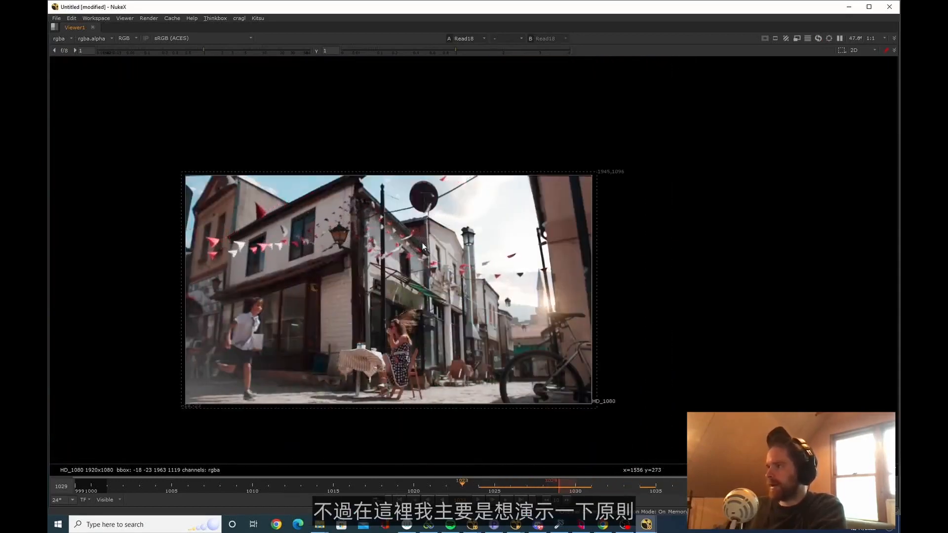
Step forward five frames through the shot to frame 1028
{"action": "key", "text": "Right"}
{"action": "key", "text": "Right"}
{"action": "key", "text": "Right"}
{"action": "key", "text": "Right"}
{"action": "key", "text": "Right"}
{"action": "key", "text": "Right"}
{"action": "key", "text": "Right"}
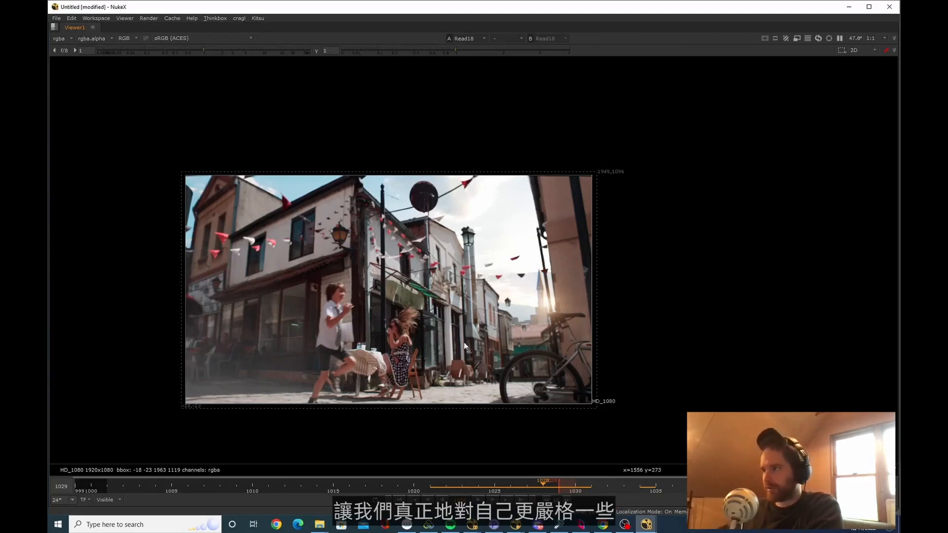
{"action": "middle_click_drag", "start_coordinate": [470, 323], "coordinate": [452, 321]}
{"action": "scroll", "coordinate": [451, 321], "scroll_direction": "down", "scroll_amount": 1}
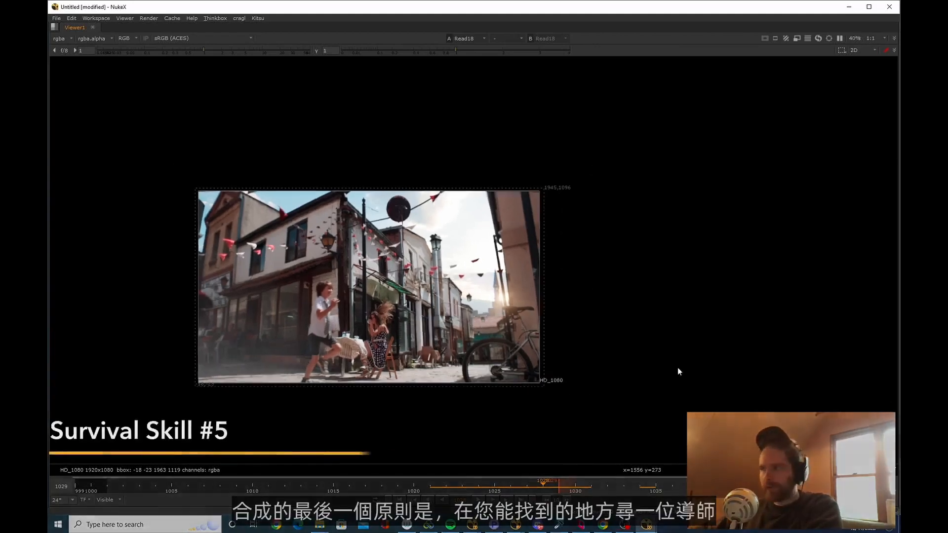
{"action": "scroll", "coordinate": [438, 291], "scroll_direction": "up", "scroll_amount": 3}
{"action": "middle_click_drag", "start_coordinate": [436, 277], "coordinate": [510, 327]}
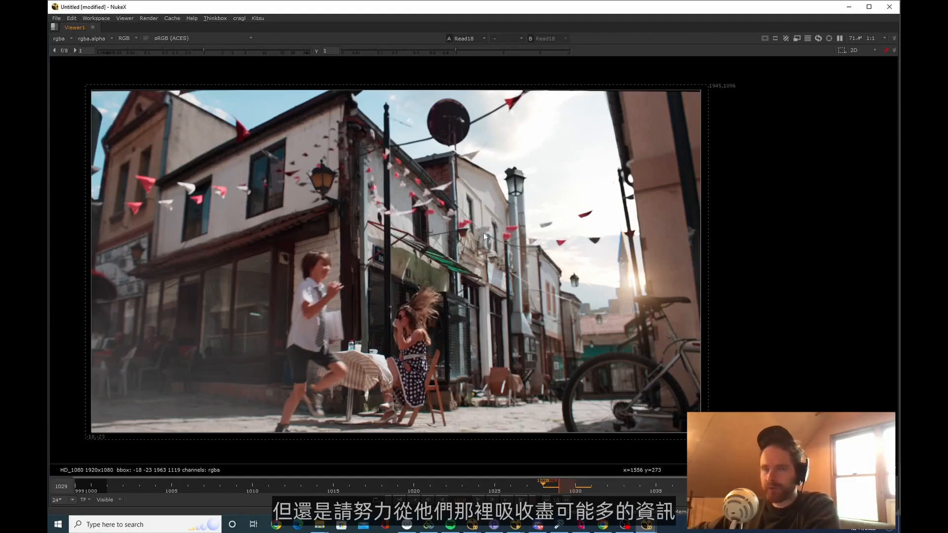
{"action": "middle_click_drag", "start_coordinate": [444, 288], "coordinate": [470, 316]}
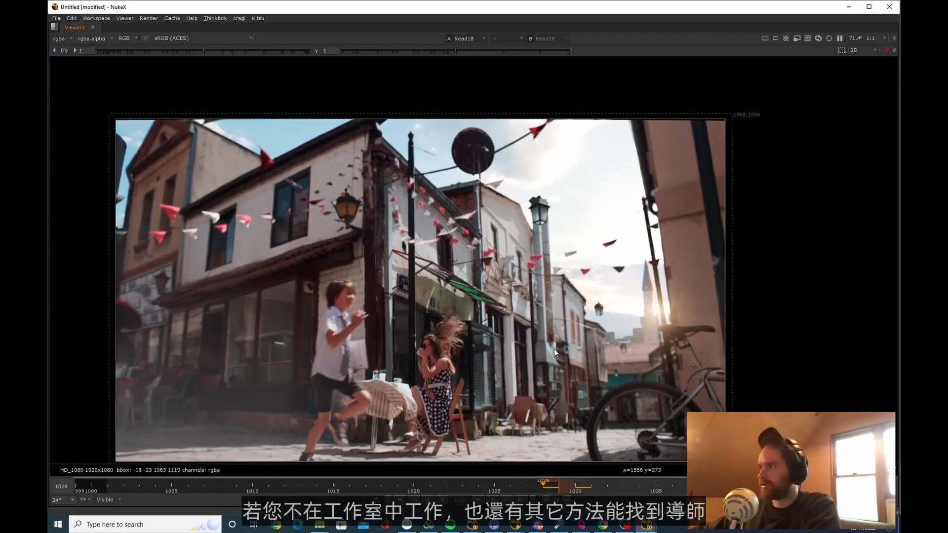
{"action": "scroll", "coordinate": [555, 352], "scroll_direction": "up", "scroll_amount": 2}
Switch to Chrome and look through the topics of Foundry's Nuke Users forum
{"action": "key", "text": "alt+Tab"}
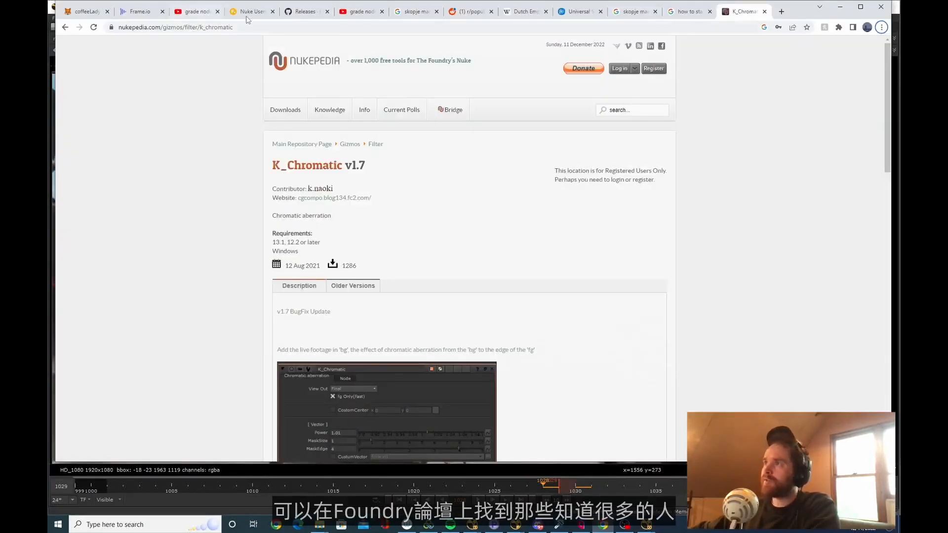
{"action": "left_click", "coordinate": [247, 20]}
{"action": "scroll", "coordinate": [526, 229], "scroll_direction": "down", "scroll_amount": 5}
{"action": "scroll", "coordinate": [526, 229], "scroll_direction": "up", "scroll_amount": 5}
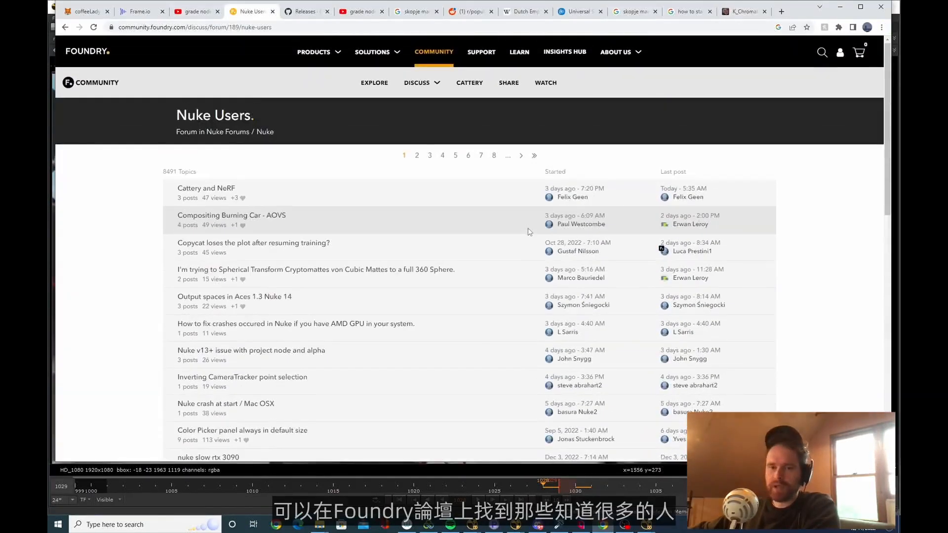
Switch to Discord, browse the new-users channel of the nuke coven server, and return to Chrome
{"action": "left_click", "coordinate": [537, 525]}
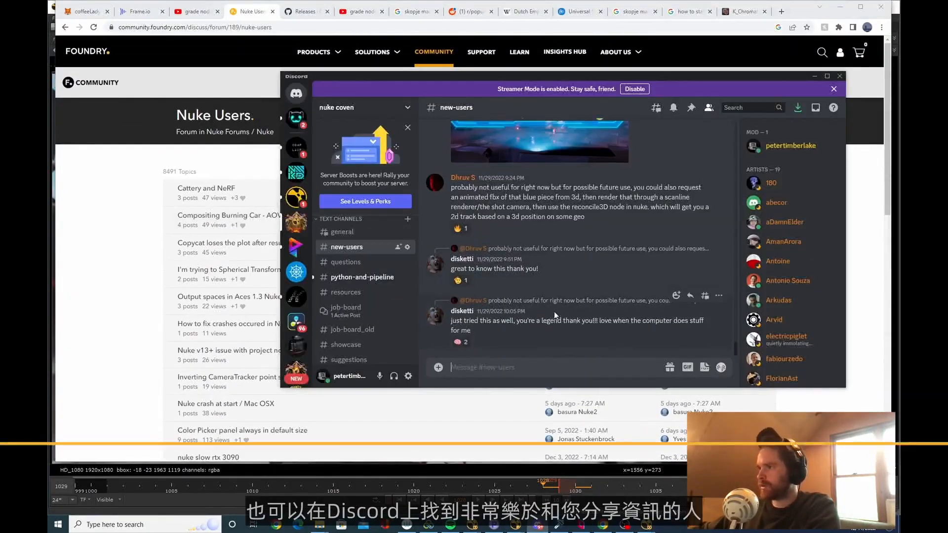
{"action": "scroll", "coordinate": [527, 313], "scroll_direction": "up", "scroll_amount": 3}
{"action": "scroll", "coordinate": [527, 314], "scroll_direction": "down", "scroll_amount": 3}
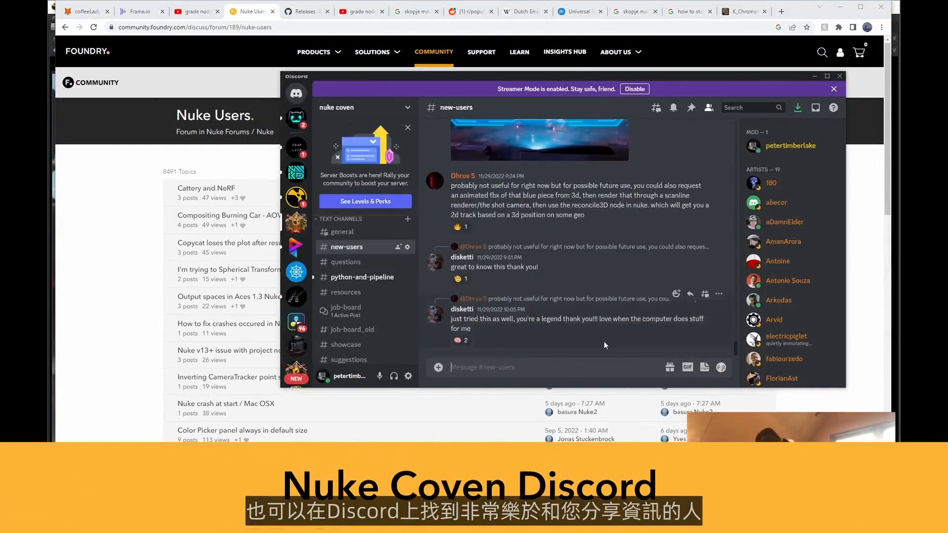
{"action": "left_click_drag", "start_coordinate": [395, 77], "coordinate": [332, 72]}
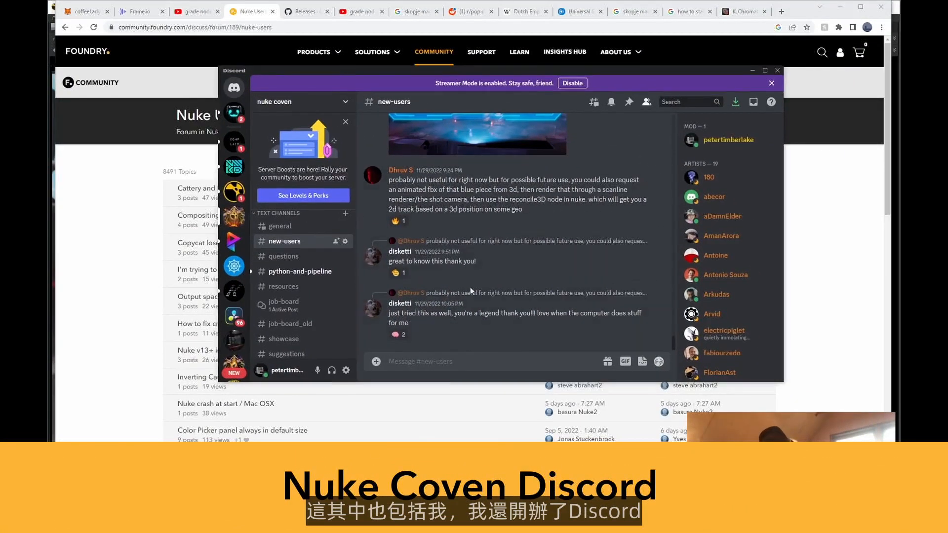
{"action": "scroll", "coordinate": [464, 301], "scroll_direction": "up", "scroll_amount": 5}
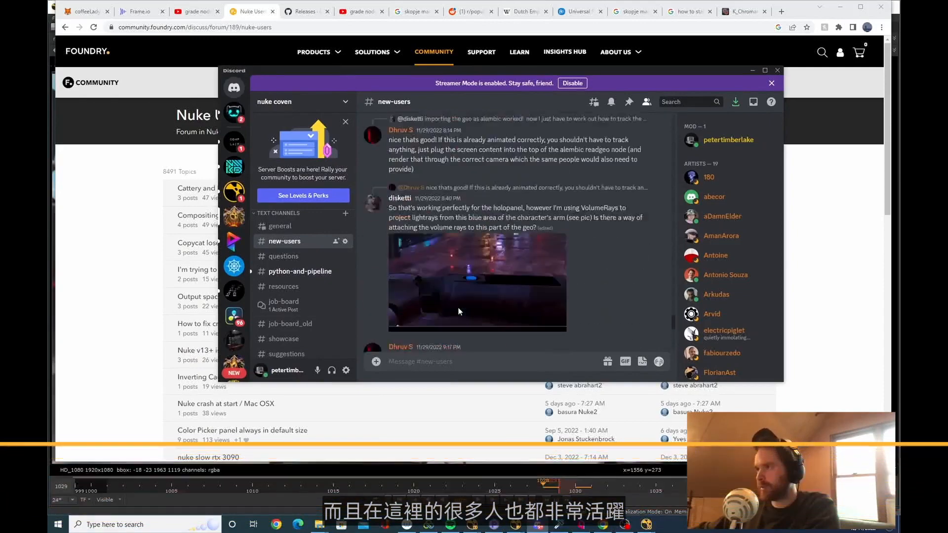
{"action": "scroll", "coordinate": [459, 309], "scroll_direction": "up", "scroll_amount": 10}
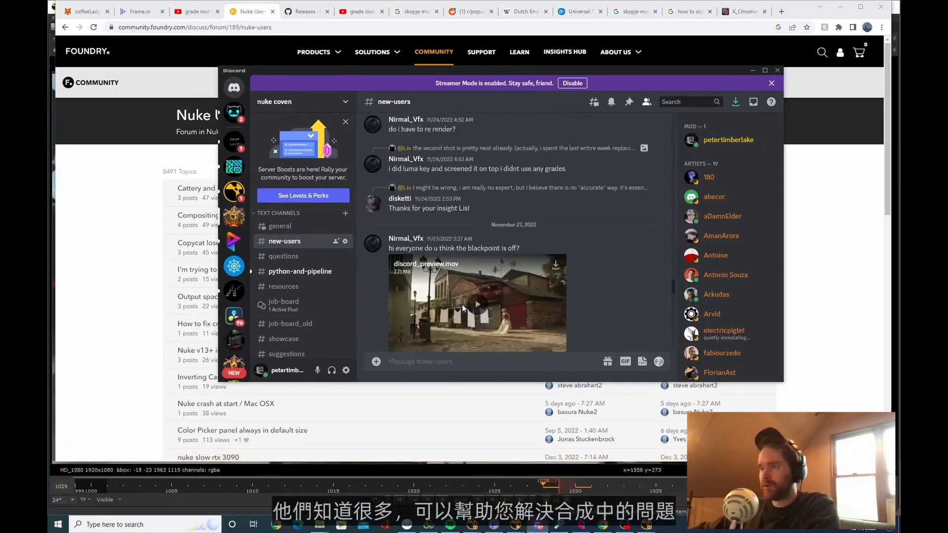
{"action": "scroll", "coordinate": [464, 303], "scroll_direction": "down", "scroll_amount": 10}
{"action": "left_click", "coordinate": [839, 308]}
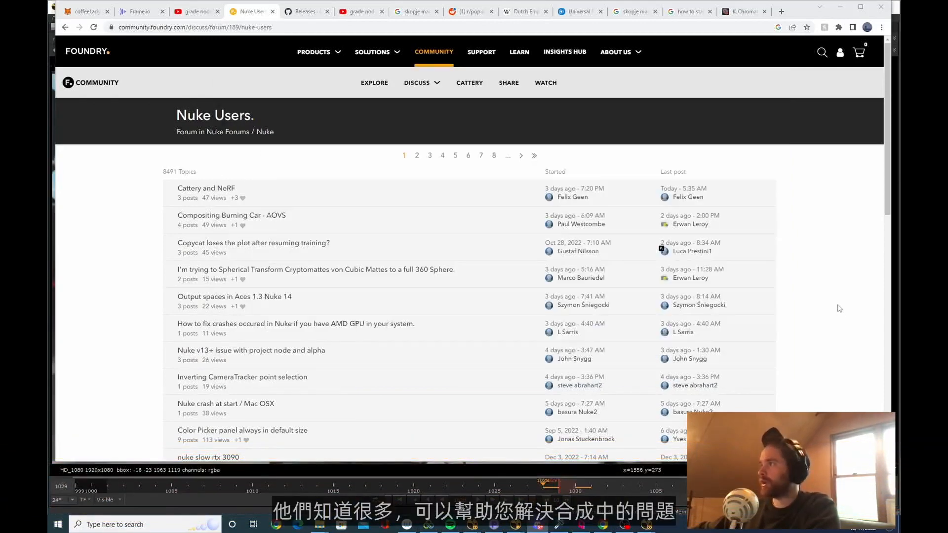
Search the web for "access vfx" in a new tab and read through the site's mentors page
{"action": "left_click", "coordinate": [783, 14]}
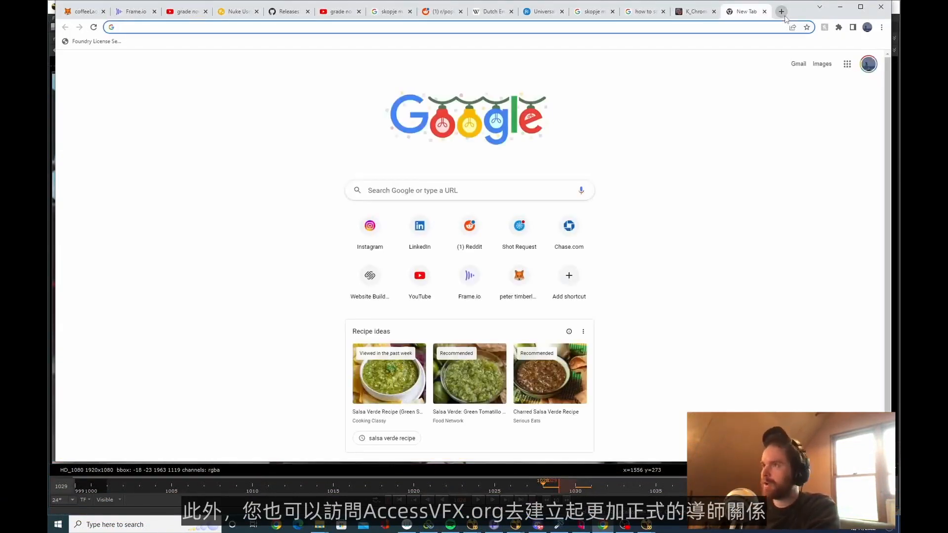
{"action": "type", "text": "access vfx"}
{"action": "key", "text": "Return"}
{"action": "left_click", "coordinate": [196, 120]}
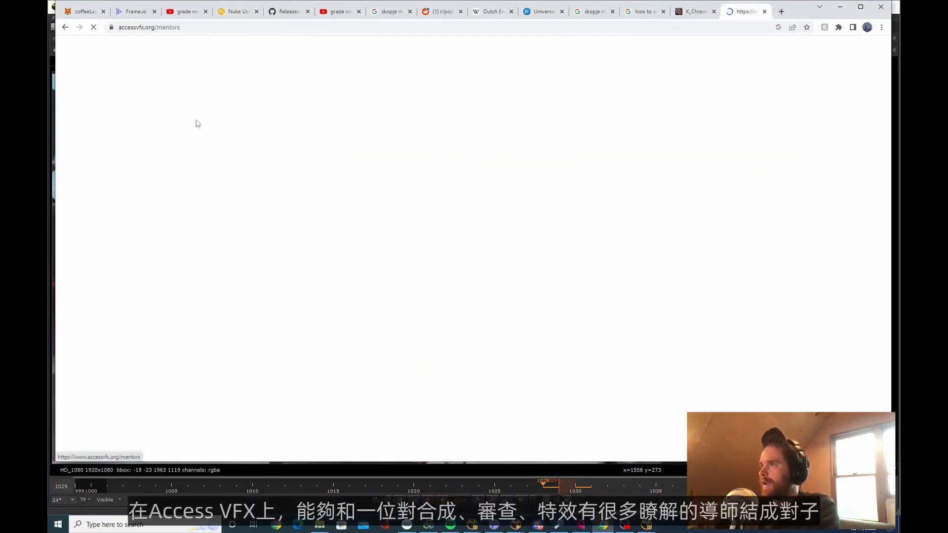
{"action": "scroll", "coordinate": [487, 247], "scroll_direction": "down", "scroll_amount": 10}
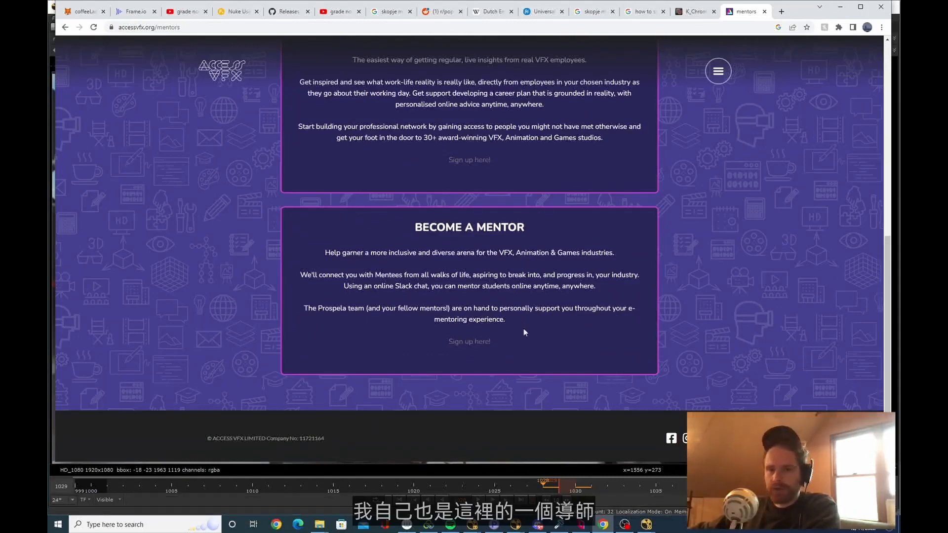
{"action": "scroll", "coordinate": [565, 260], "scroll_direction": "up", "scroll_amount": 8}
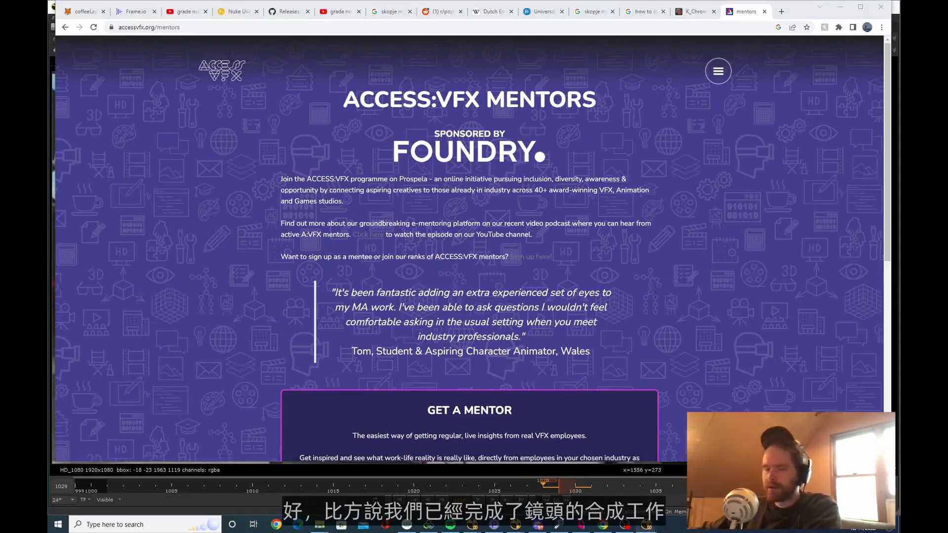
Switch through NukeX to NukeStudio and show the seq010 timeline down to the bg01 and audio tracks
{"action": "mouse_move", "coordinate": [646, 525]}
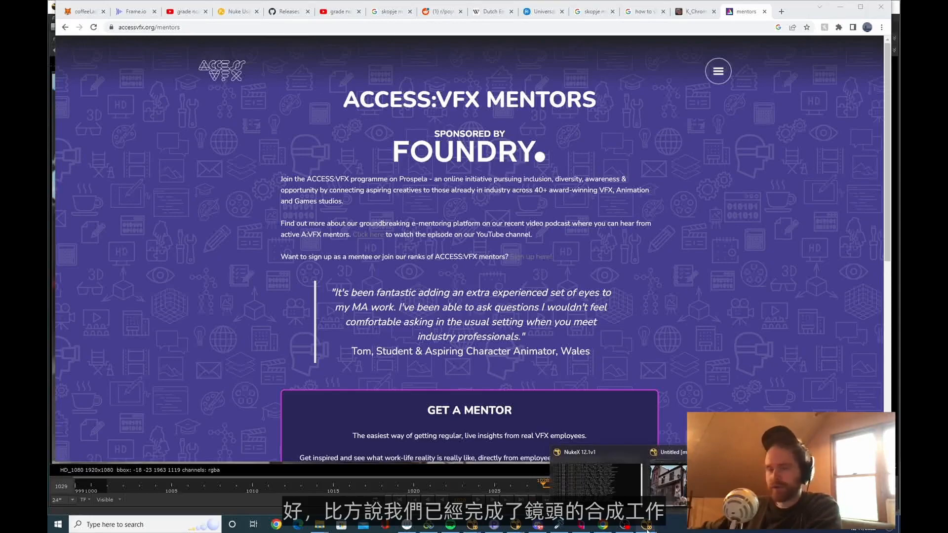
{"action": "left_click", "coordinate": [669, 500]}
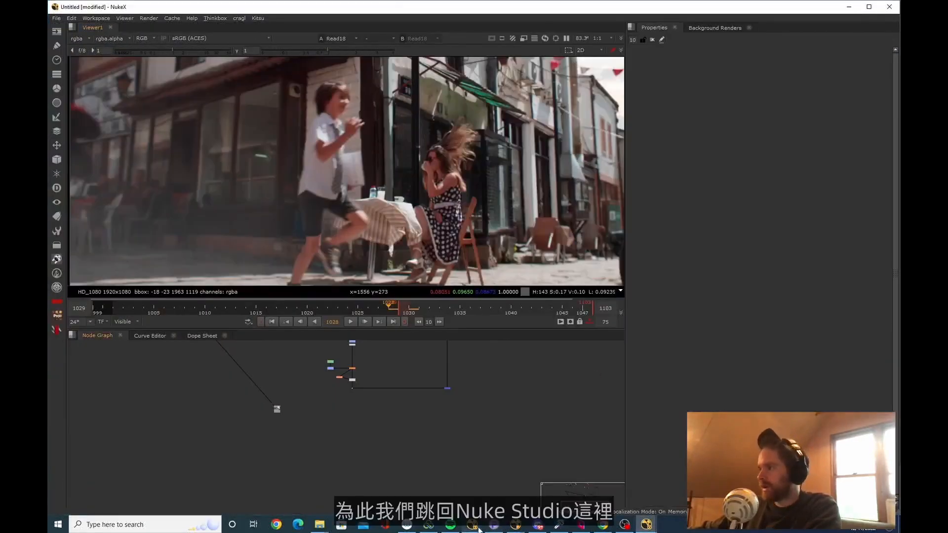
{"action": "mouse_move", "coordinate": [471, 524]}
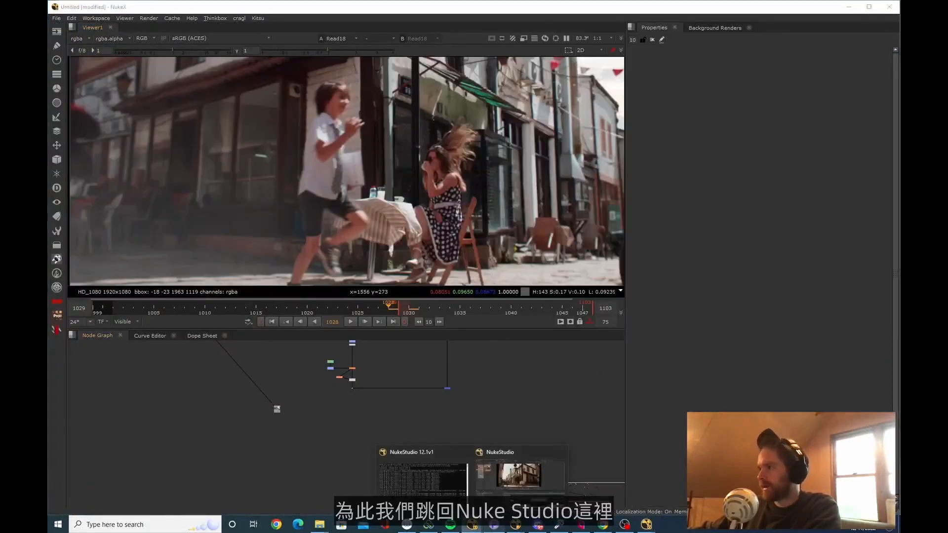
{"action": "left_click", "coordinate": [501, 498]}
{"action": "scroll", "coordinate": [486, 494], "scroll_direction": "down", "scroll_amount": 10}
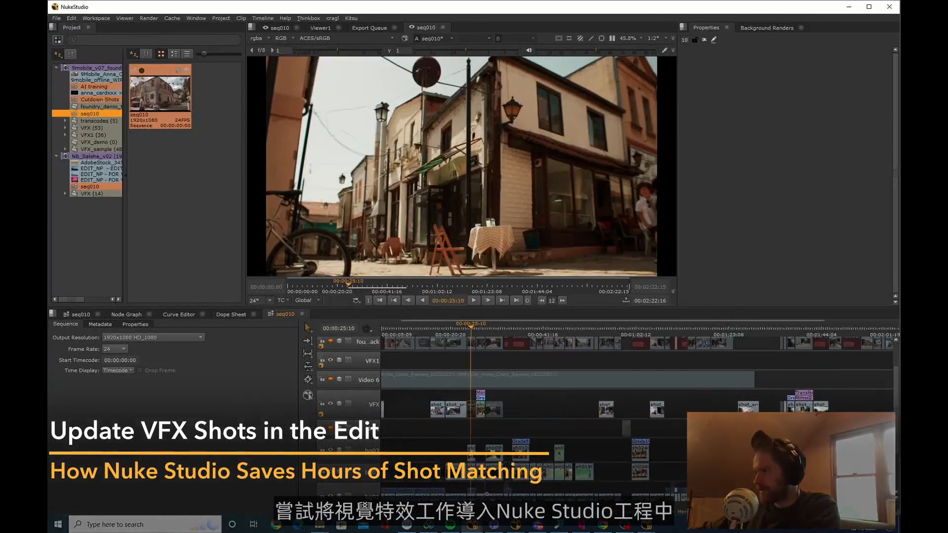
{"action": "scroll", "coordinate": [486, 494], "scroll_direction": "up", "scroll_amount": 10}
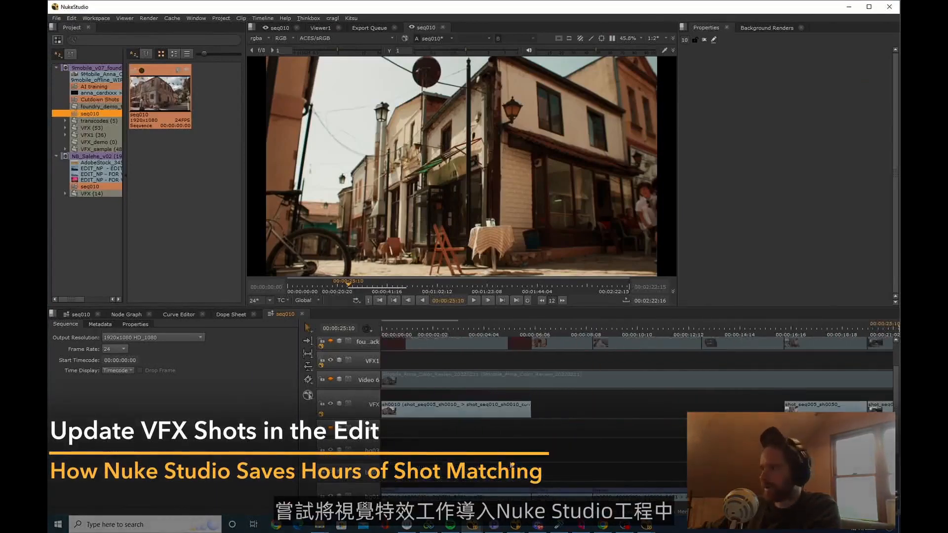
{"action": "scroll", "coordinate": [512, 464], "scroll_direction": "down", "scroll_amount": 10}
{"action": "left_click_drag", "start_coordinate": [897, 446], "coordinate": [897, 474]}
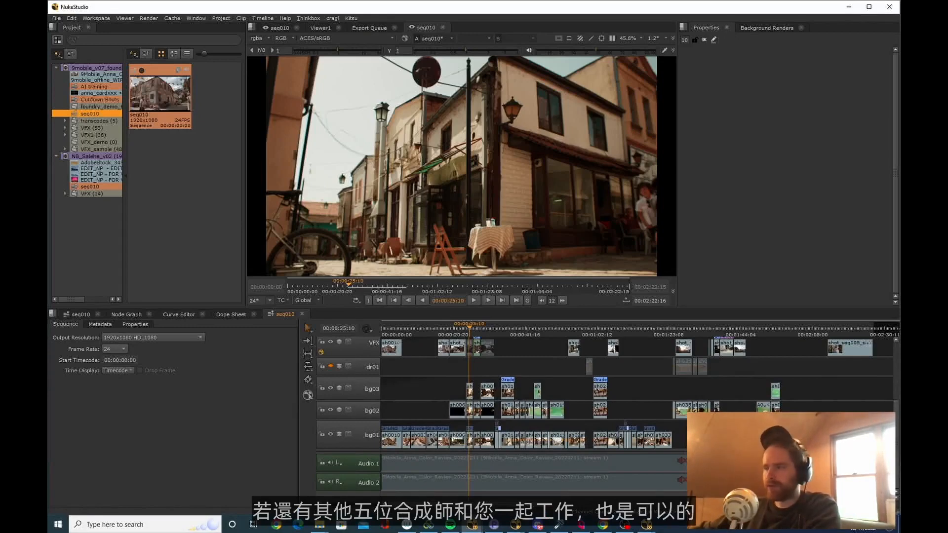
Build a track from the export structure for all bg01 clips, using the comp's Nuke Write Node output and the track name foundry 2
{"action": "left_click", "coordinate": [420, 466]}
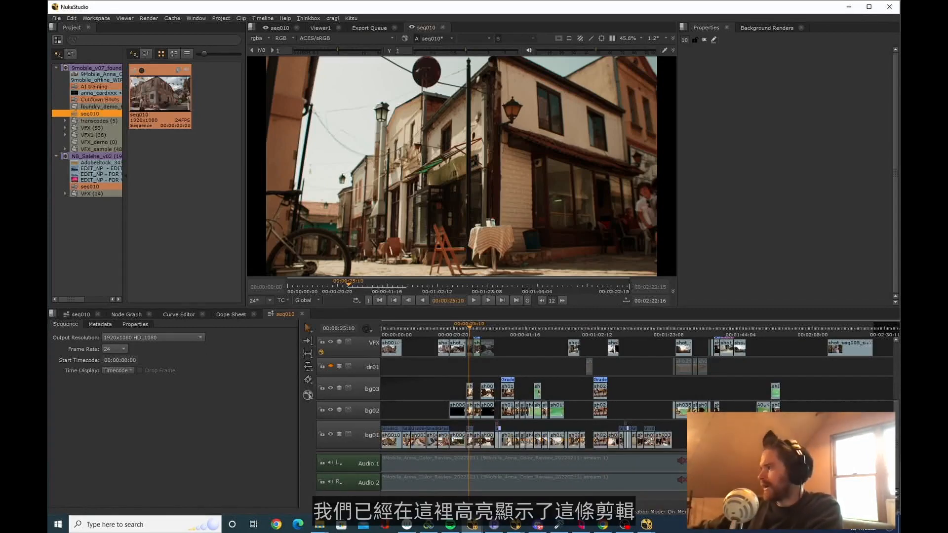
{"action": "right_click", "coordinate": [392, 439]}
{"action": "mouse_move", "coordinate": [451, 424]}
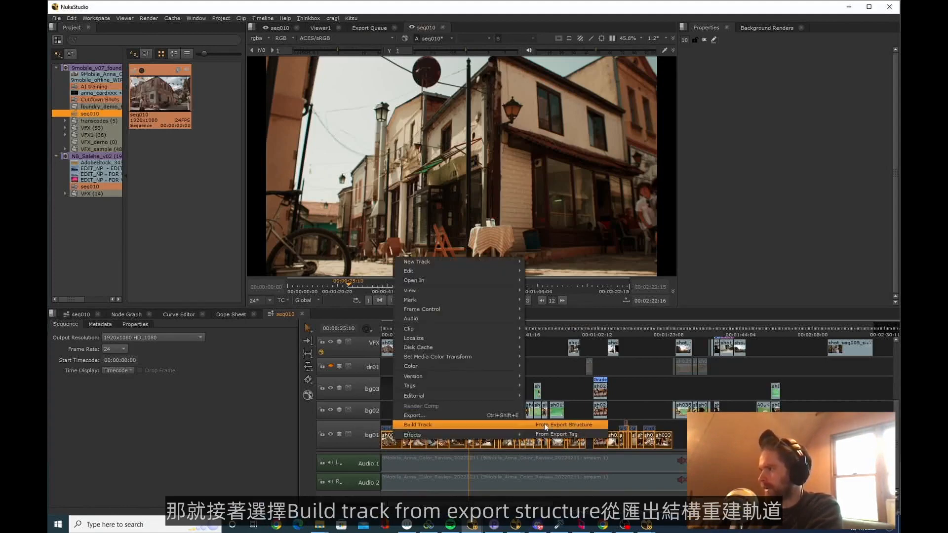
{"action": "left_click", "coordinate": [544, 423]}
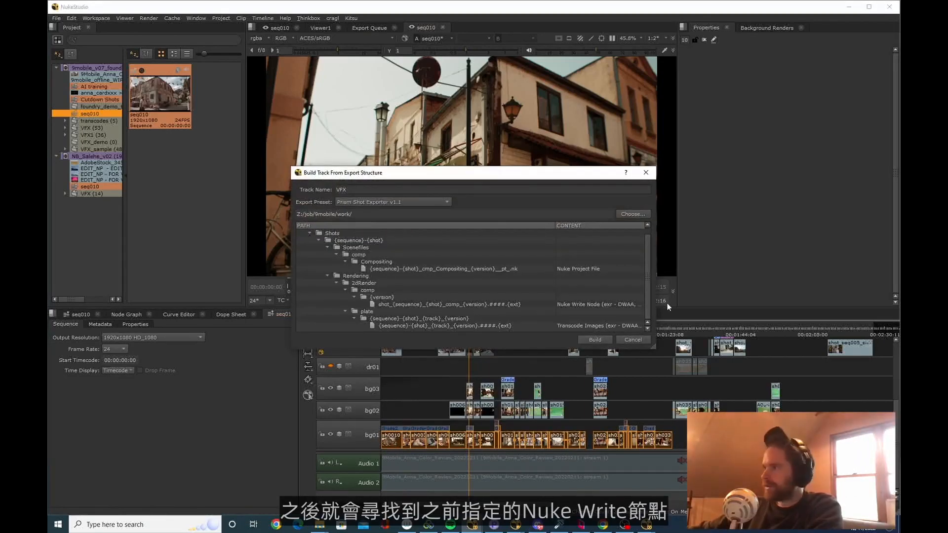
{"action": "left_click", "coordinate": [575, 304]}
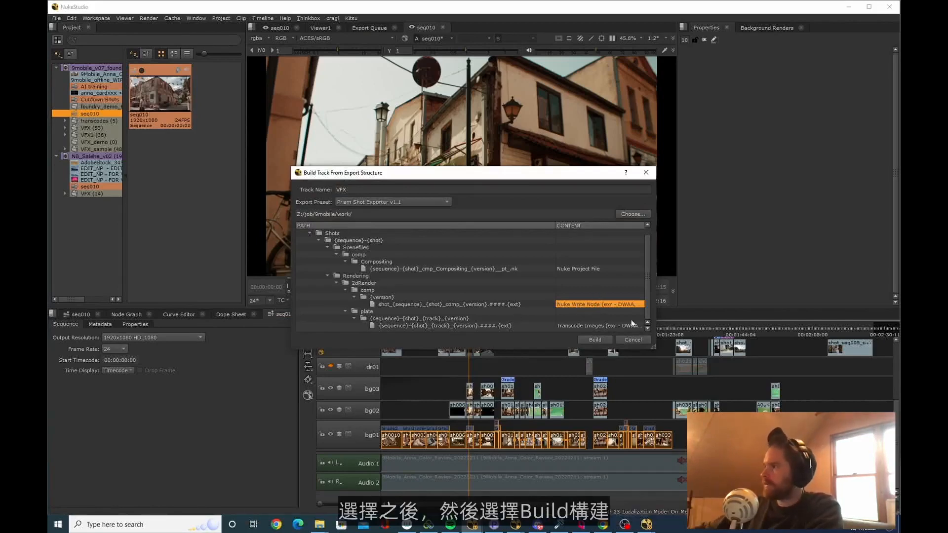
{"action": "left_click", "coordinate": [590, 340]}
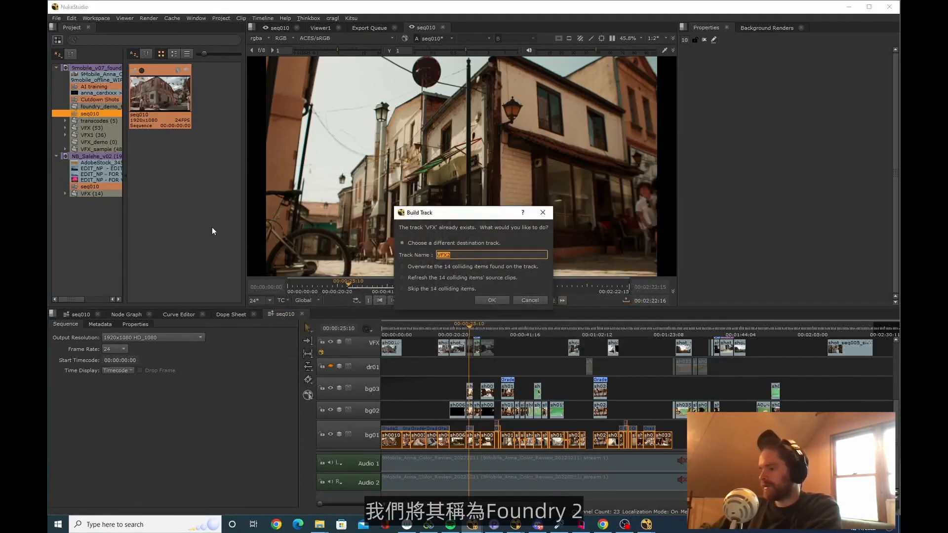
{"action": "type", "text": "foundry 2"}
{"action": "key", "text": "Return"}
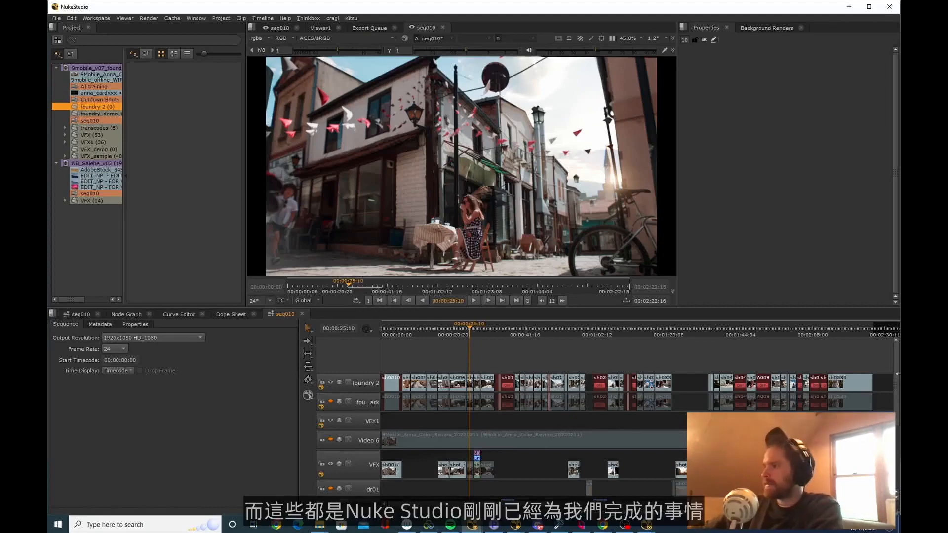
Review the foundry 2 track across the whole timeline and check the frame at 00:01:36:08
{"action": "scroll", "coordinate": [588, 350], "scroll_direction": "down", "scroll_amount": 2}
{"action": "left_click_drag", "start_coordinate": [670, 331], "coordinate": [591, 338]}
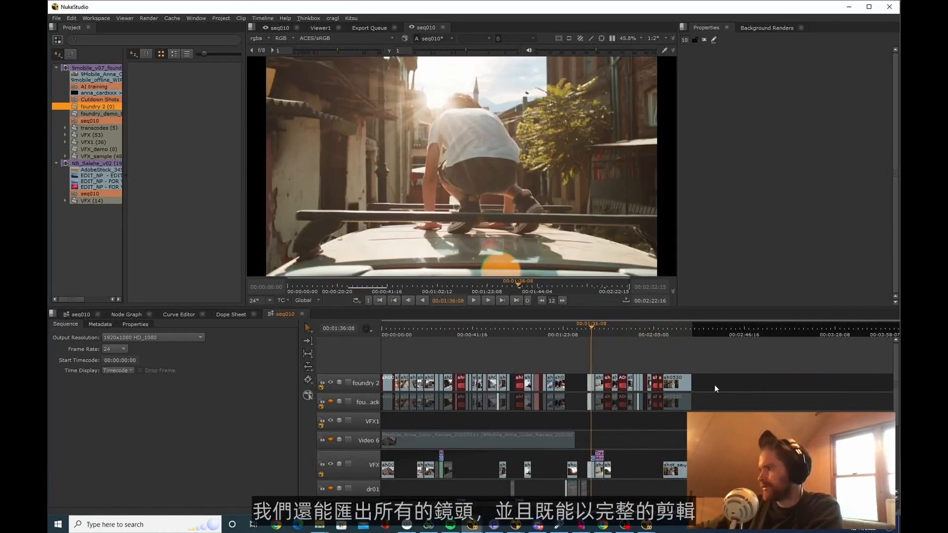
{"action": "scroll", "coordinate": [714, 384], "scroll_direction": "up", "scroll_amount": 5}
{"action": "left_click_drag", "start_coordinate": [383, 384], "coordinate": [388, 385]}
{"action": "scroll", "coordinate": [676, 365], "scroll_direction": "down", "scroll_amount": 3}
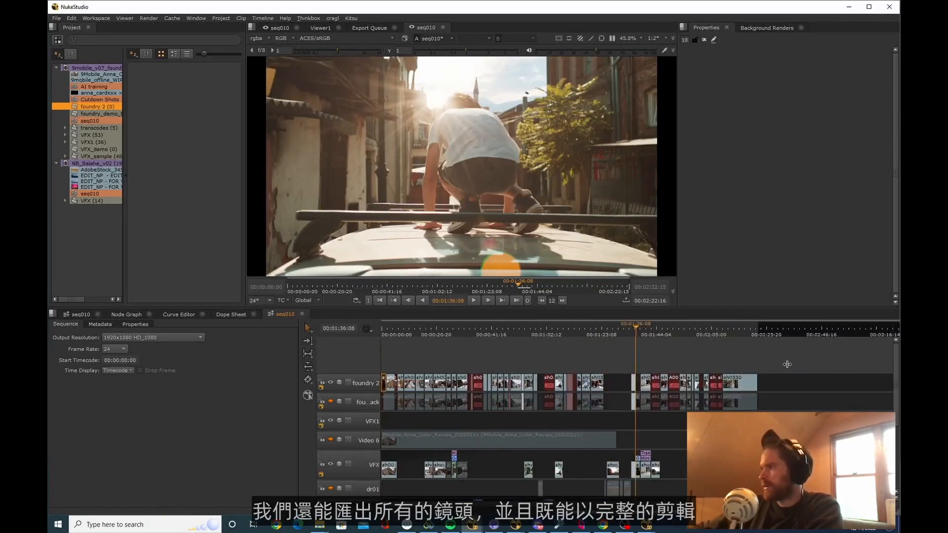
{"action": "scroll", "coordinate": [787, 364], "scroll_direction": "down", "scroll_amount": 2}
Select all clips on the foundry 2 track and set up their export with Process as Sequence instead of Process as Shots
{"action": "left_click", "coordinate": [493, 376]}
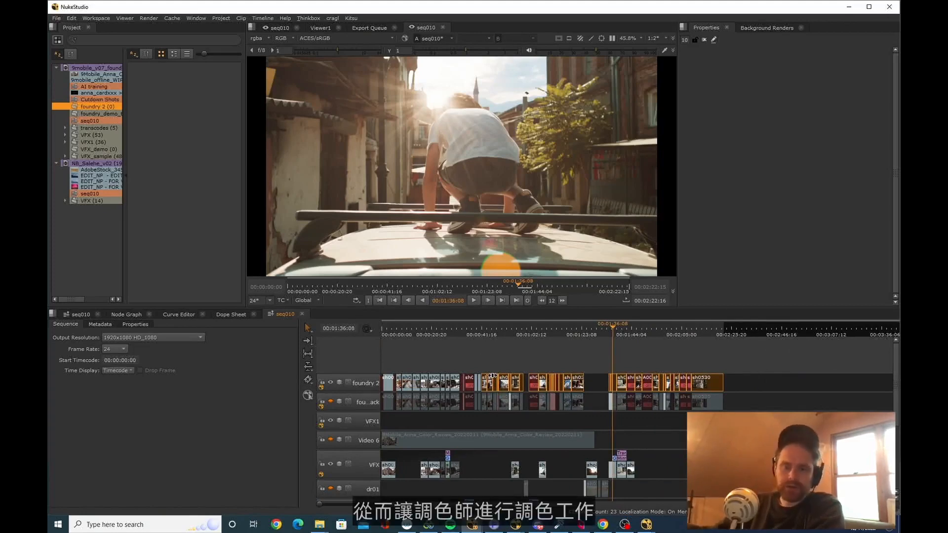
{"action": "left_click", "coordinate": [758, 383]}
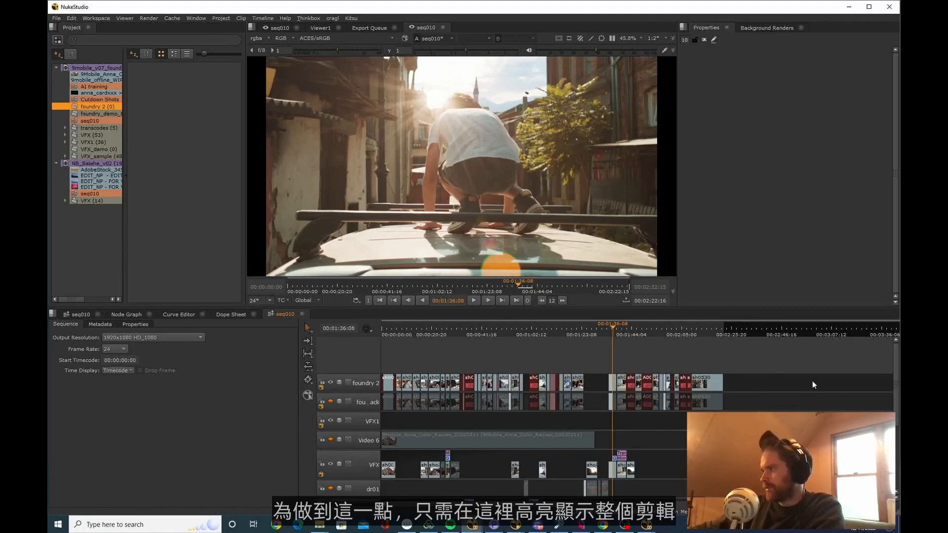
{"action": "left_click", "coordinate": [339, 388]}
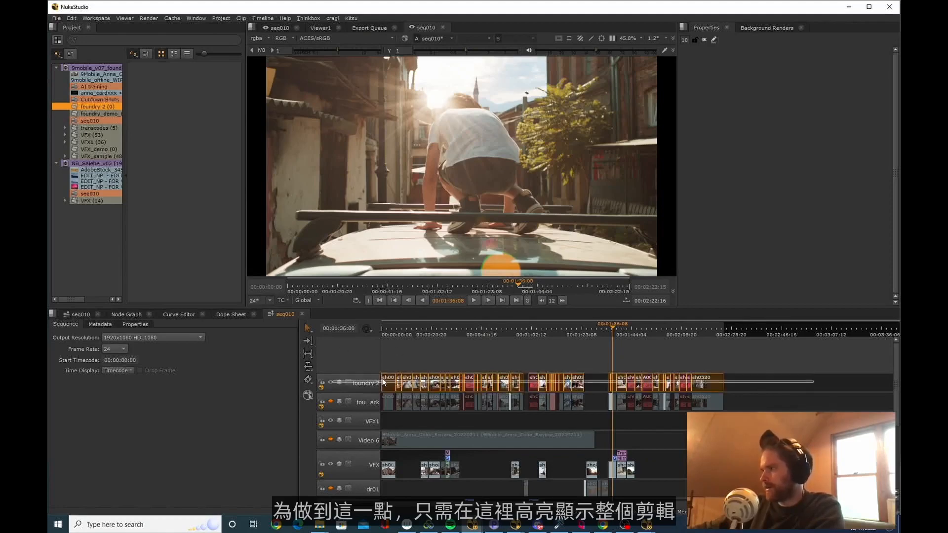
{"action": "key", "text": "ctrl+shift+e"}
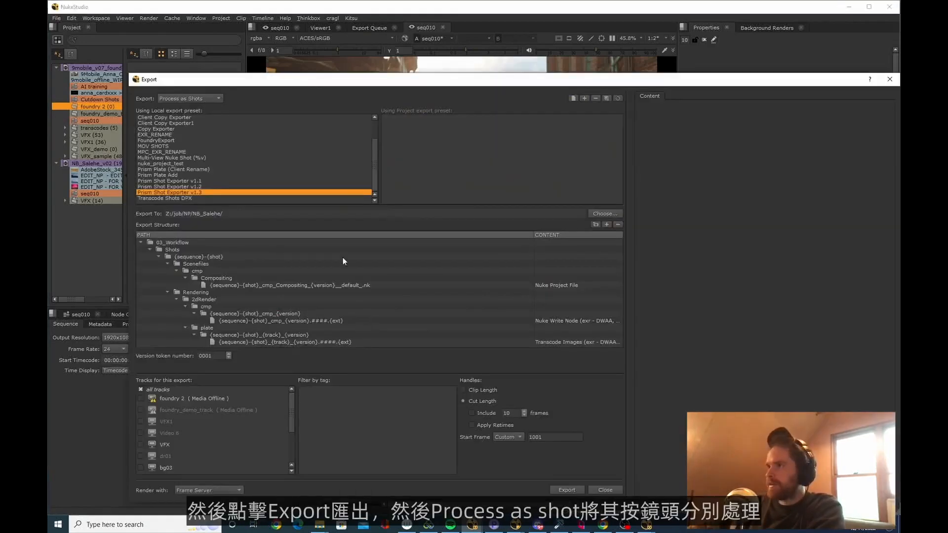
{"action": "left_click", "coordinate": [188, 96]}
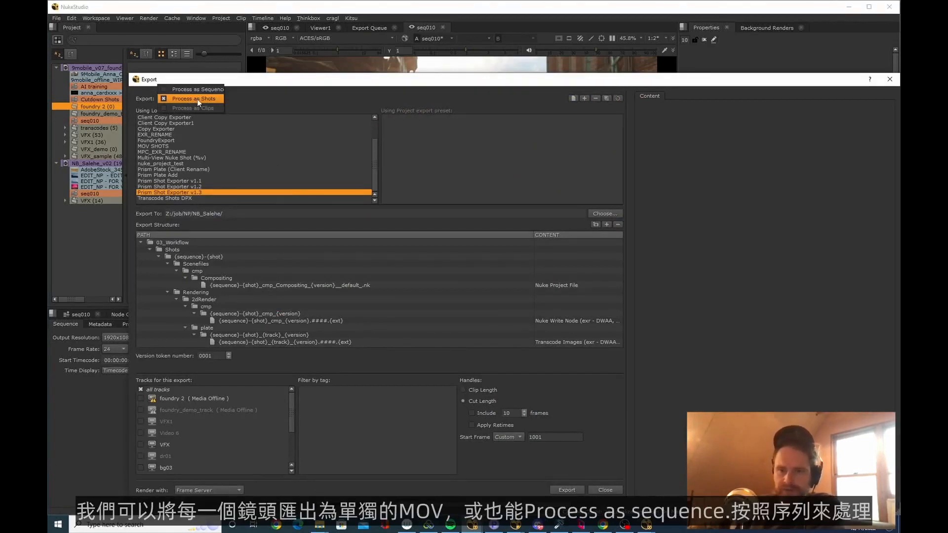
{"action": "left_click", "coordinate": [202, 90]}
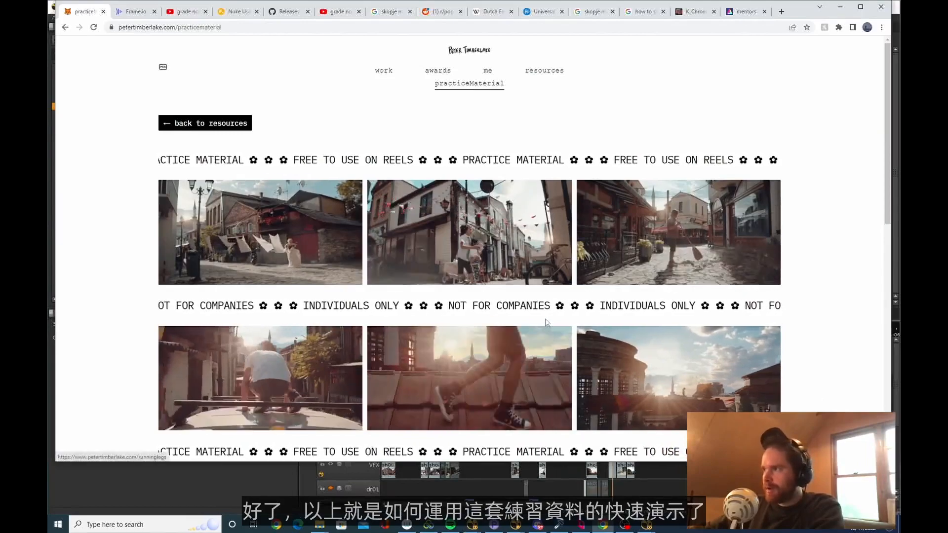
Look through the practice material page in Chrome and switch to Discord to show the nuke coven server's new-users channel
{"action": "scroll", "coordinate": [472, 292], "scroll_direction": "down", "scroll_amount": 6}
{"action": "scroll", "coordinate": [472, 293], "scroll_direction": "down", "scroll_amount": 4}
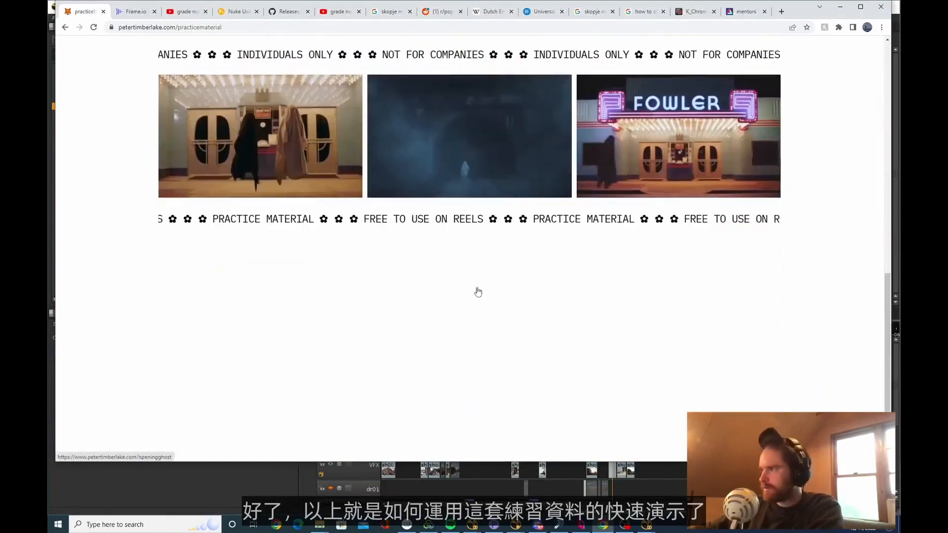
{"action": "scroll", "coordinate": [478, 291], "scroll_direction": "up", "scroll_amount": 10}
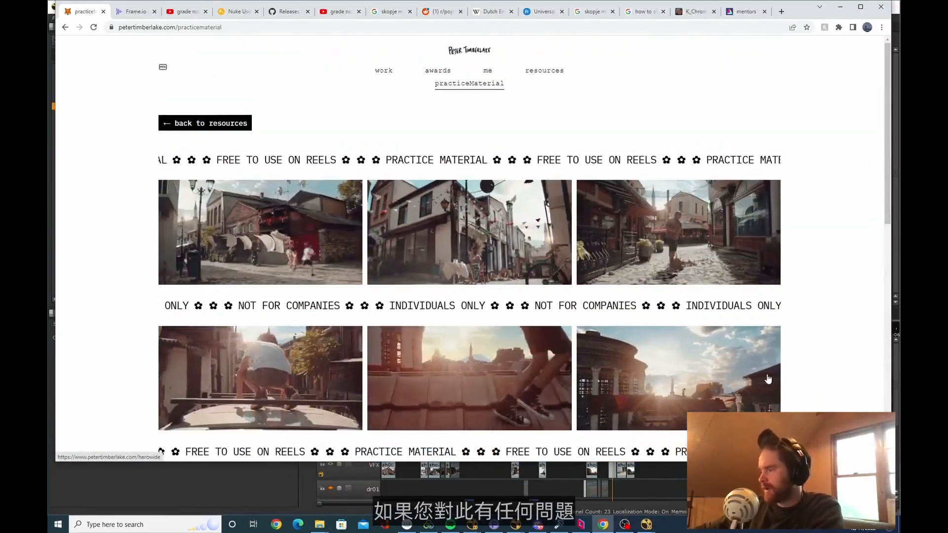
{"action": "left_click", "coordinate": [538, 525]}
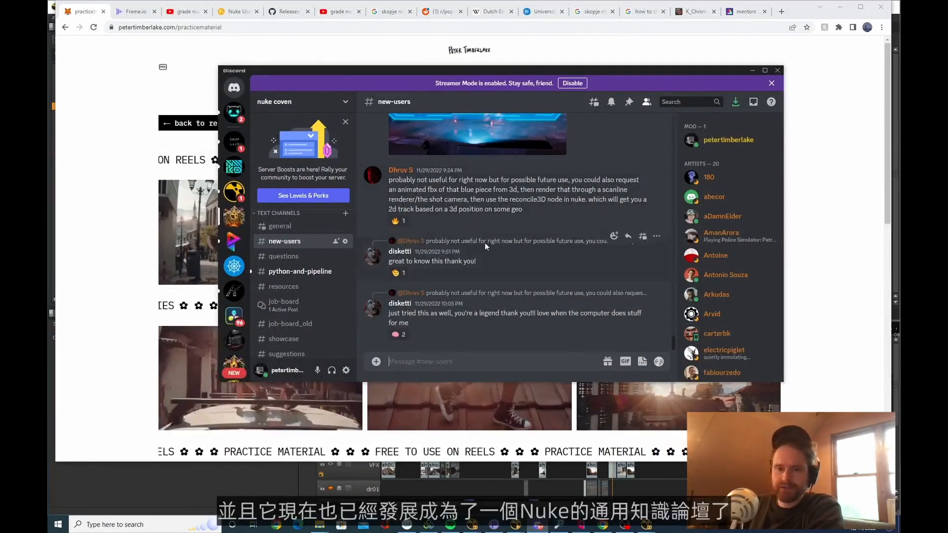
Return to the practice material page in Chrome and look over the upper rows of shots again
{"action": "key", "text": "alt+Tab"}
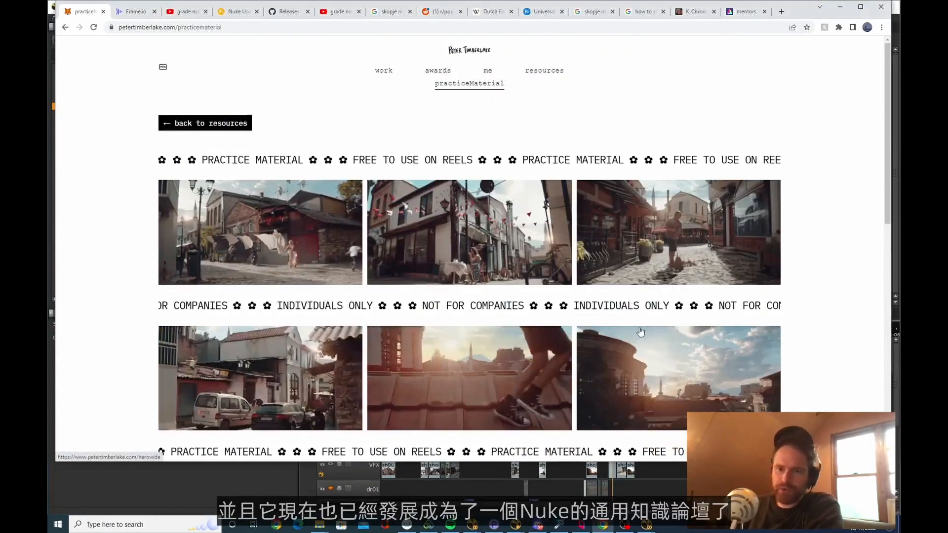
{"action": "scroll", "coordinate": [667, 181], "scroll_direction": "down", "scroll_amount": 8}
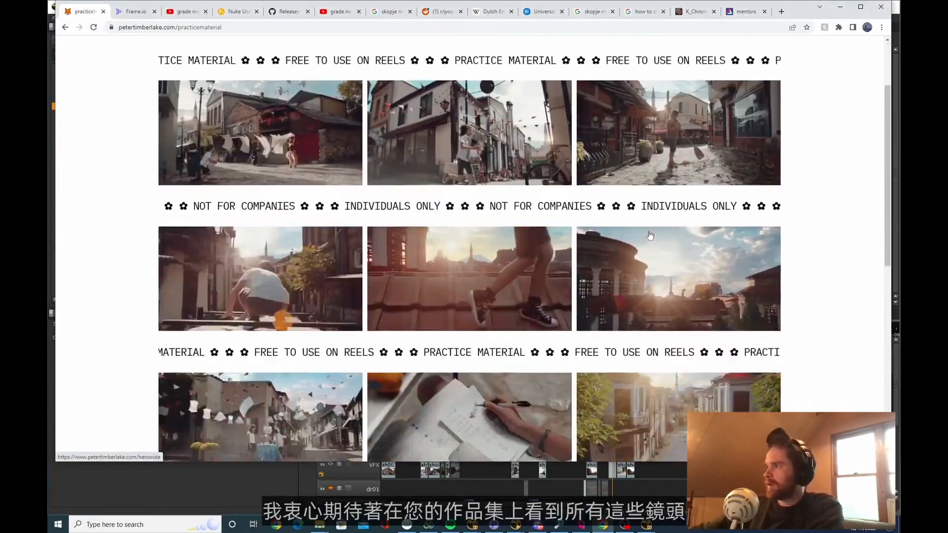
{"action": "scroll", "coordinate": [619, 236], "scroll_direction": "up", "scroll_amount": 9}
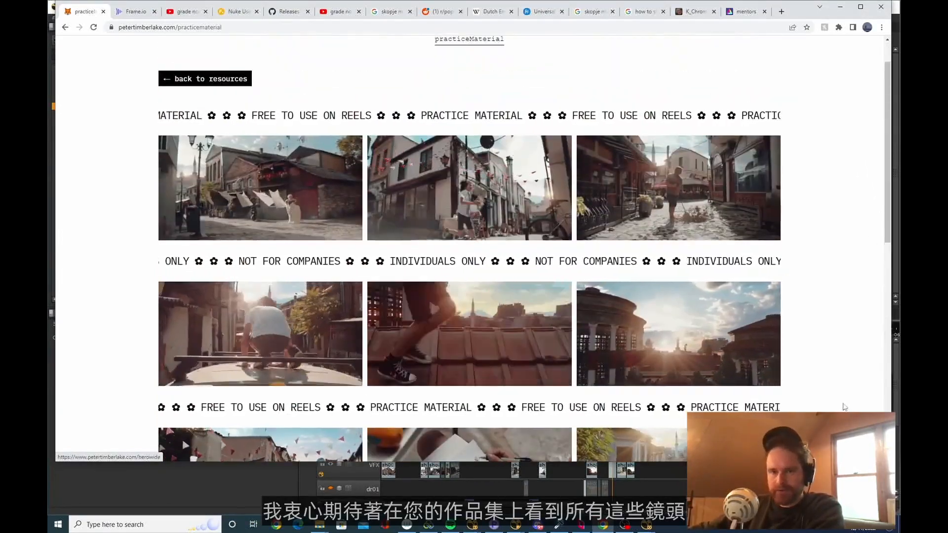
{"action": "scroll", "coordinate": [802, 315], "scroll_direction": "up", "scroll_amount": 1}
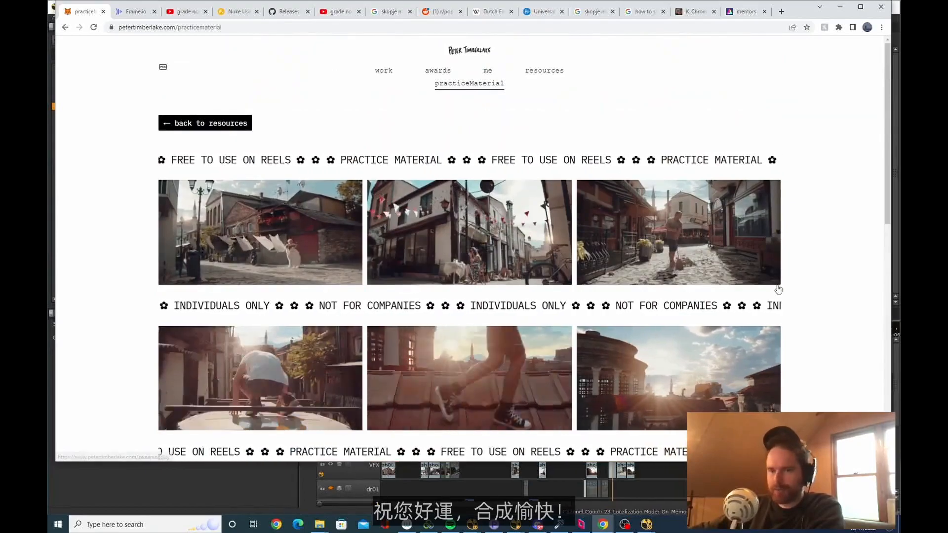